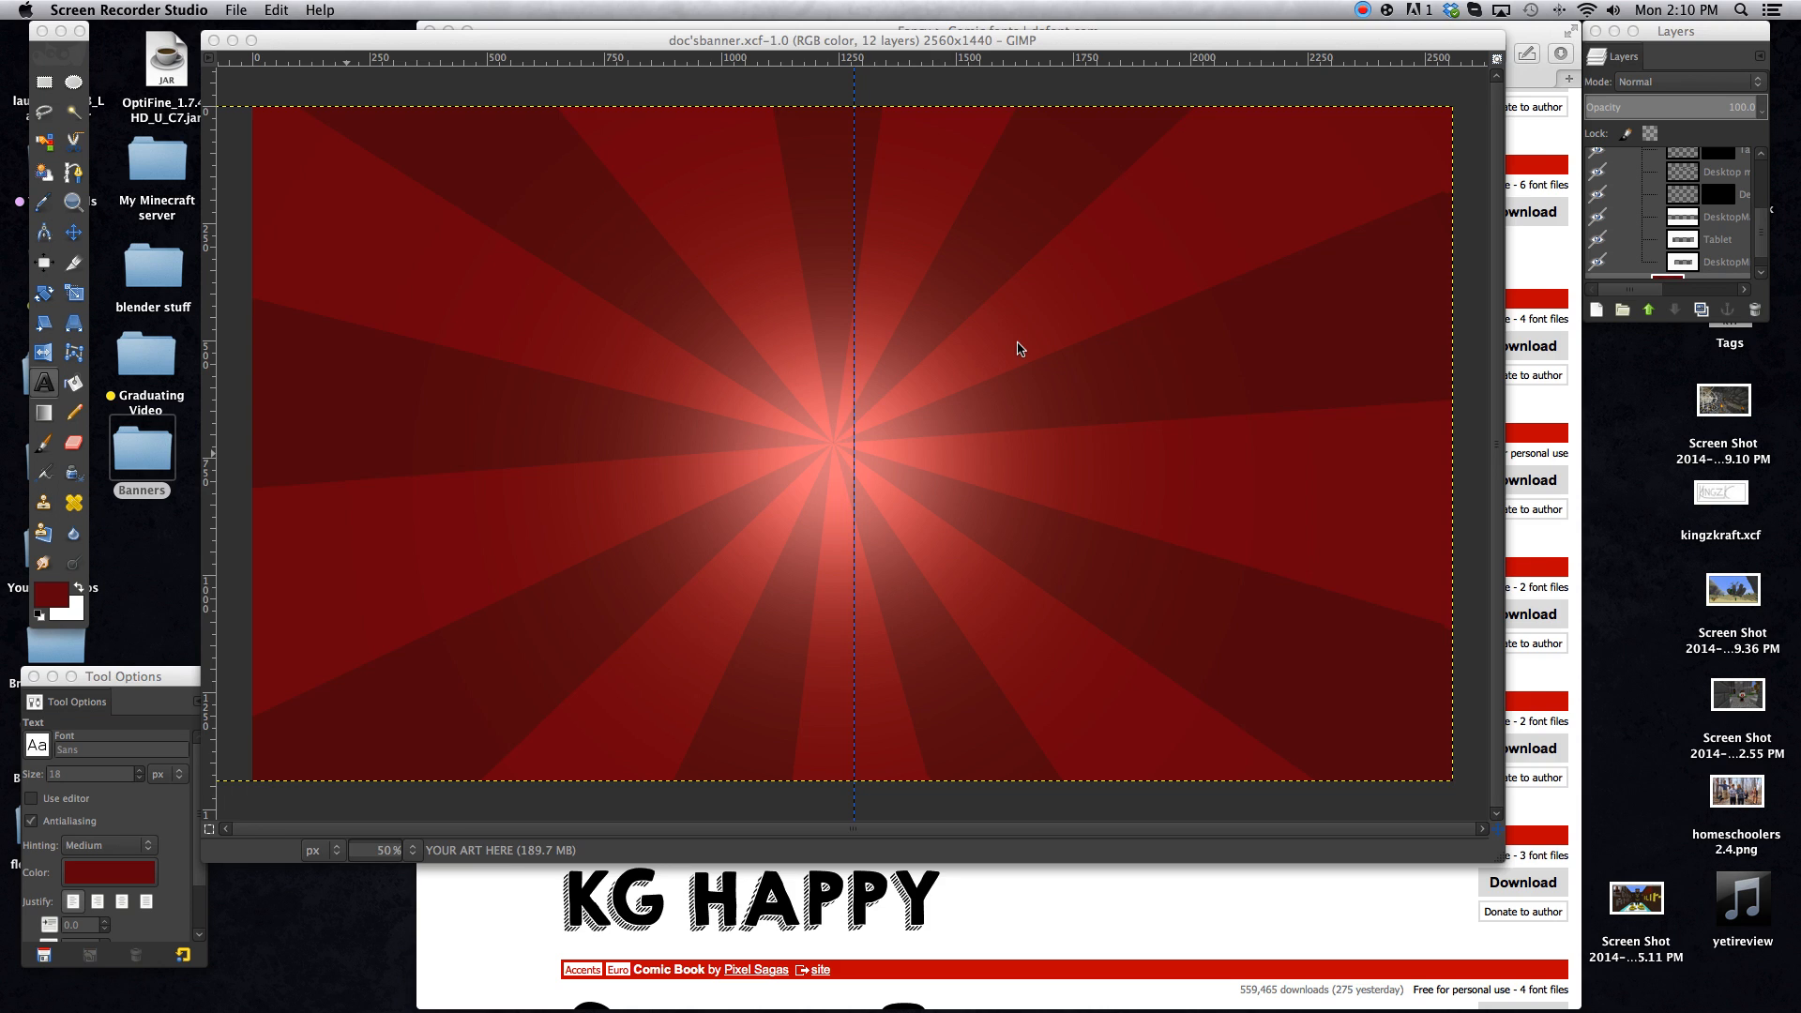
# Switch to Safari, download the Action Comics font from dafont.com's Comic fonts page, and close the browser window
pyautogui.moveTo(736, 43); pyautogui.dragTo(776, 54)
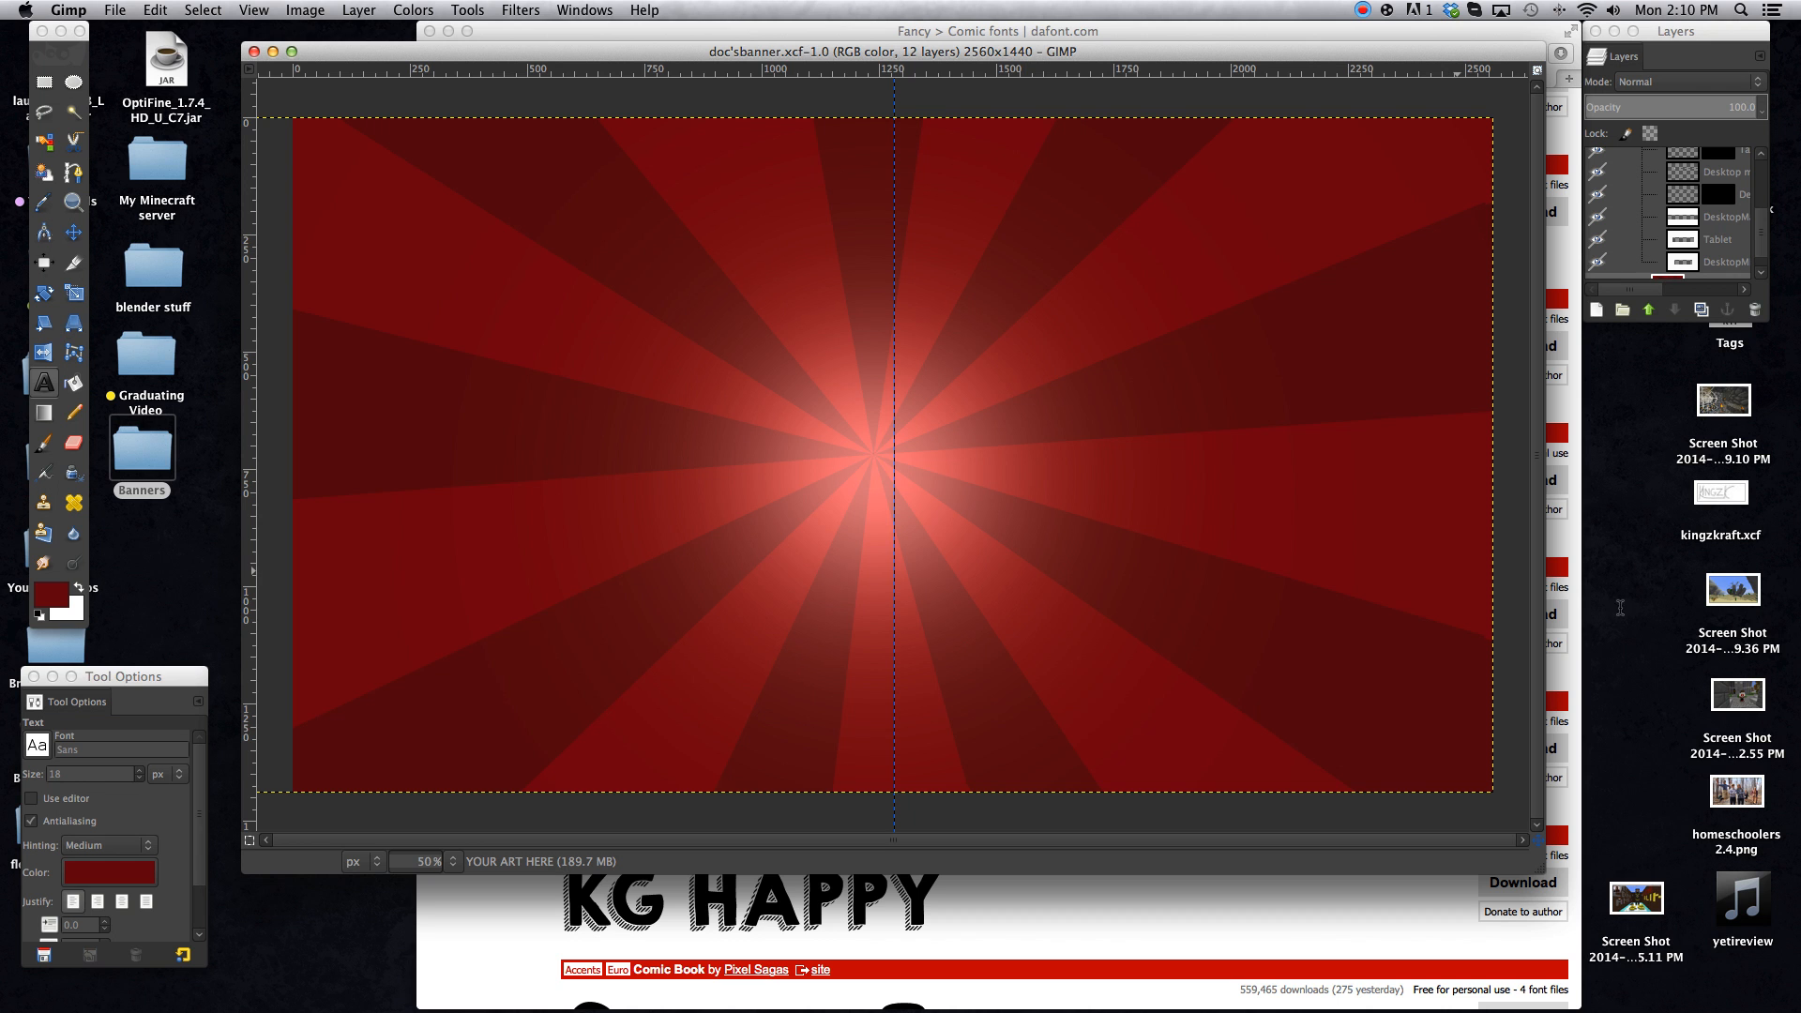
pyautogui.click(752, 34)
pyautogui.scroll(3, 798, 337)
pyautogui.scroll(-5, 794, 333)
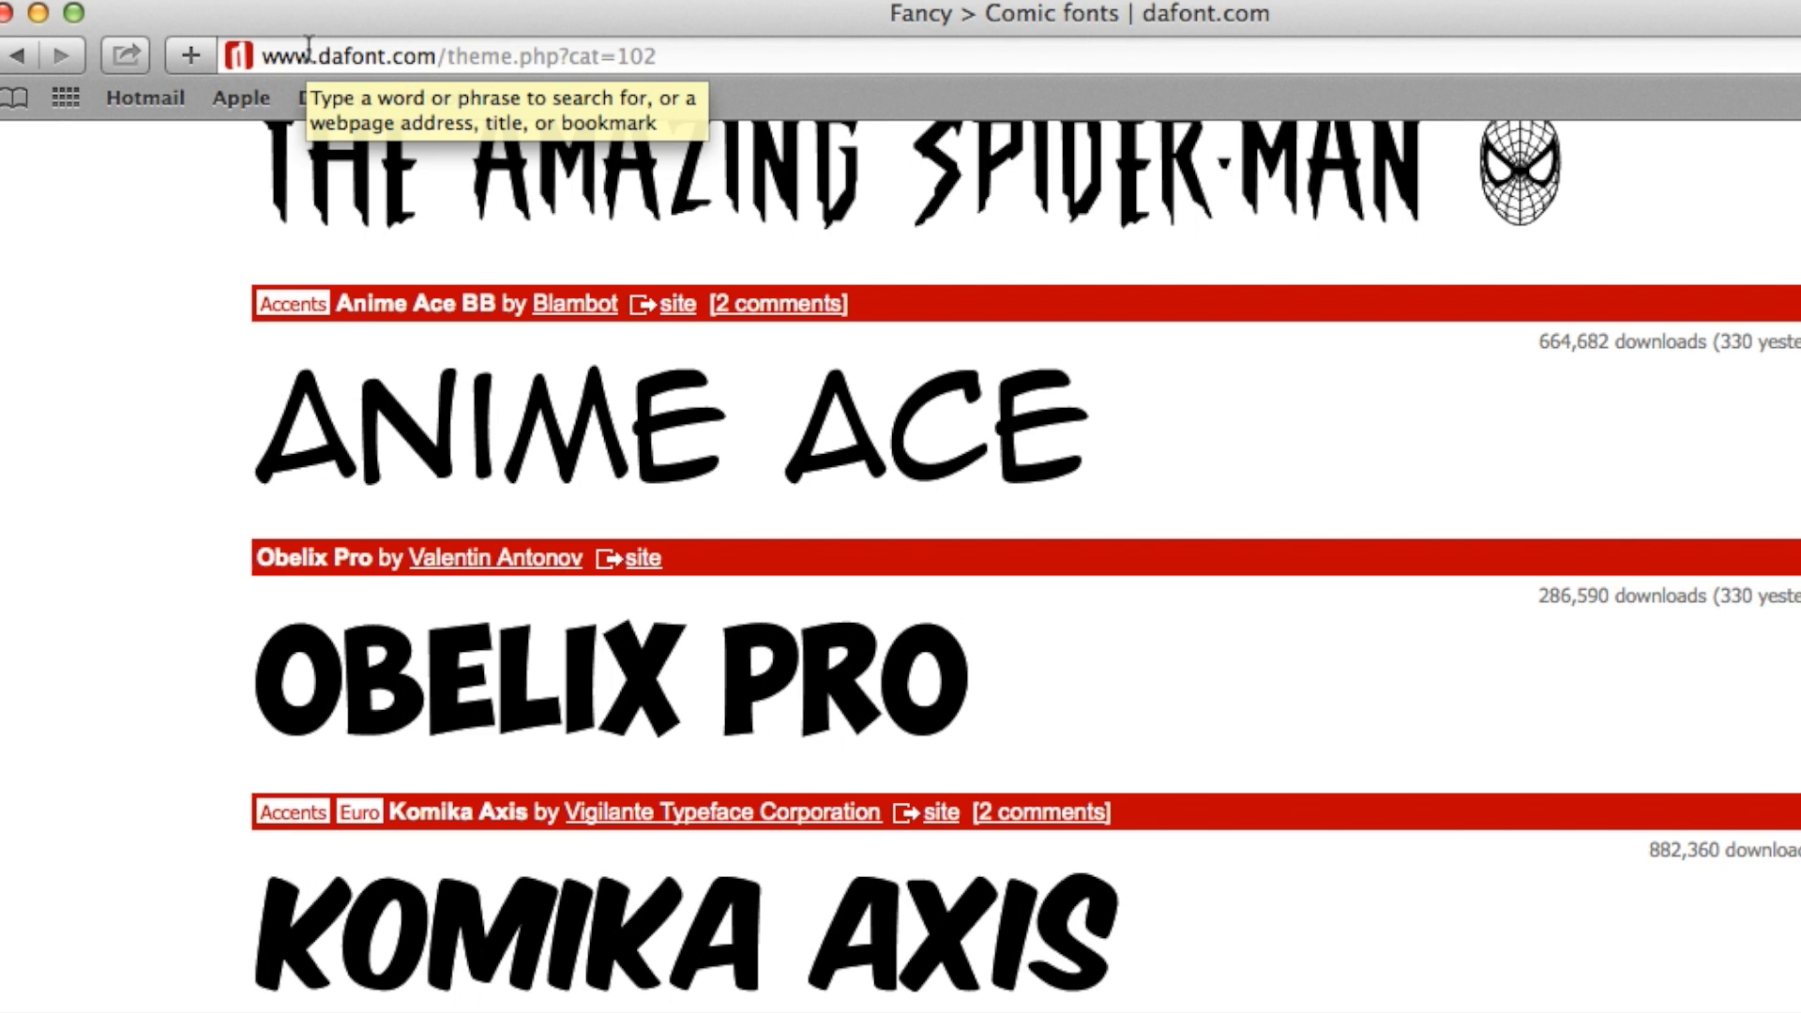
pyautogui.moveTo(278, 55); pyautogui.dragTo(418, 55)
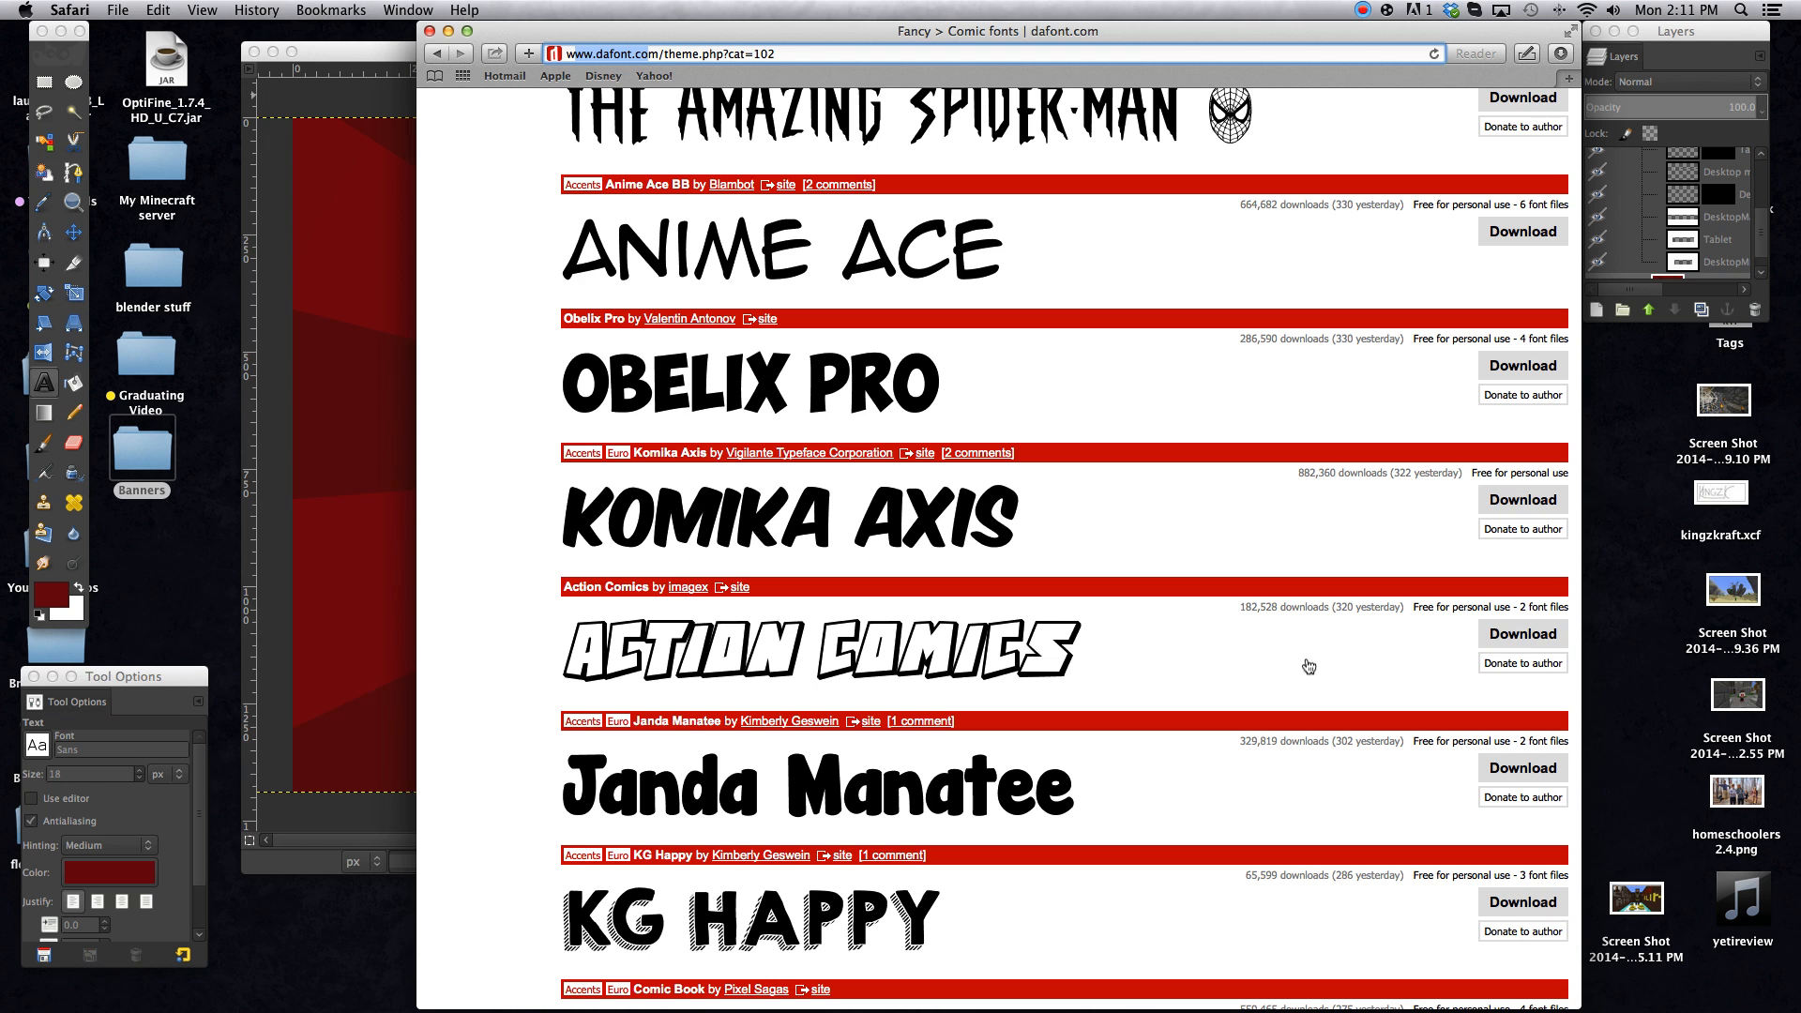
pyautogui.click(1524, 645)
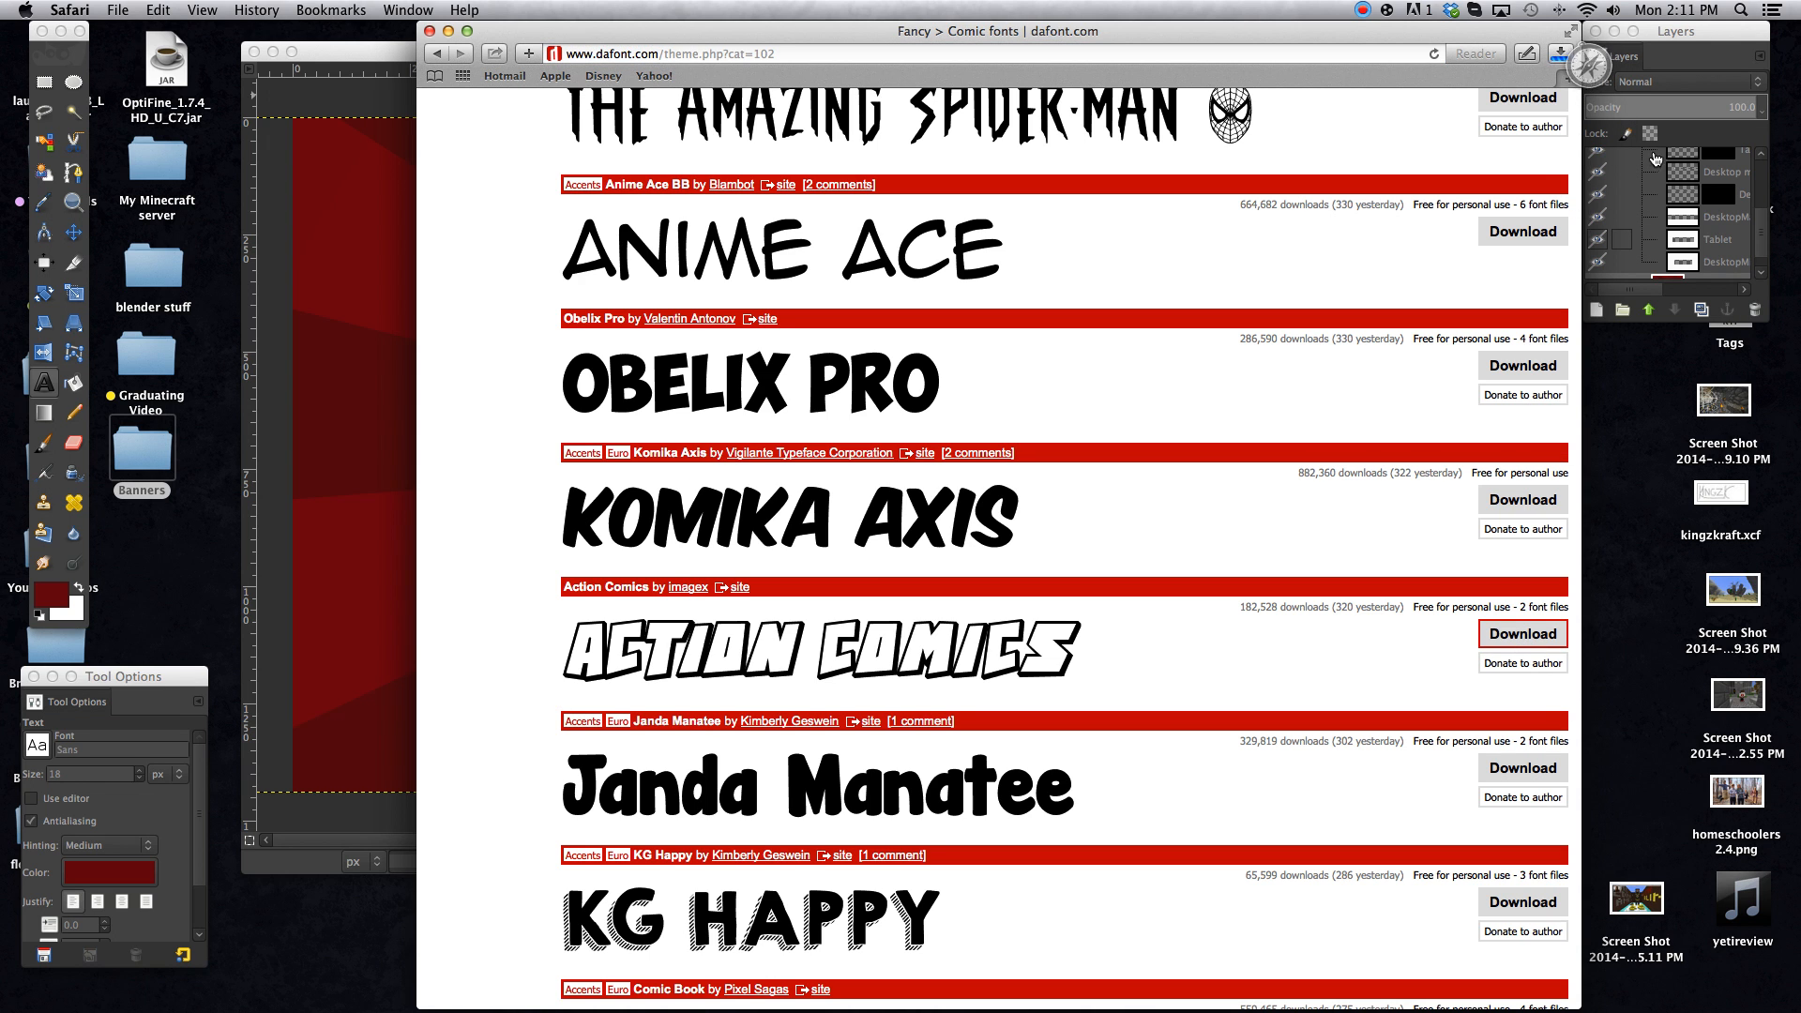
pyautogui.click(1562, 55)
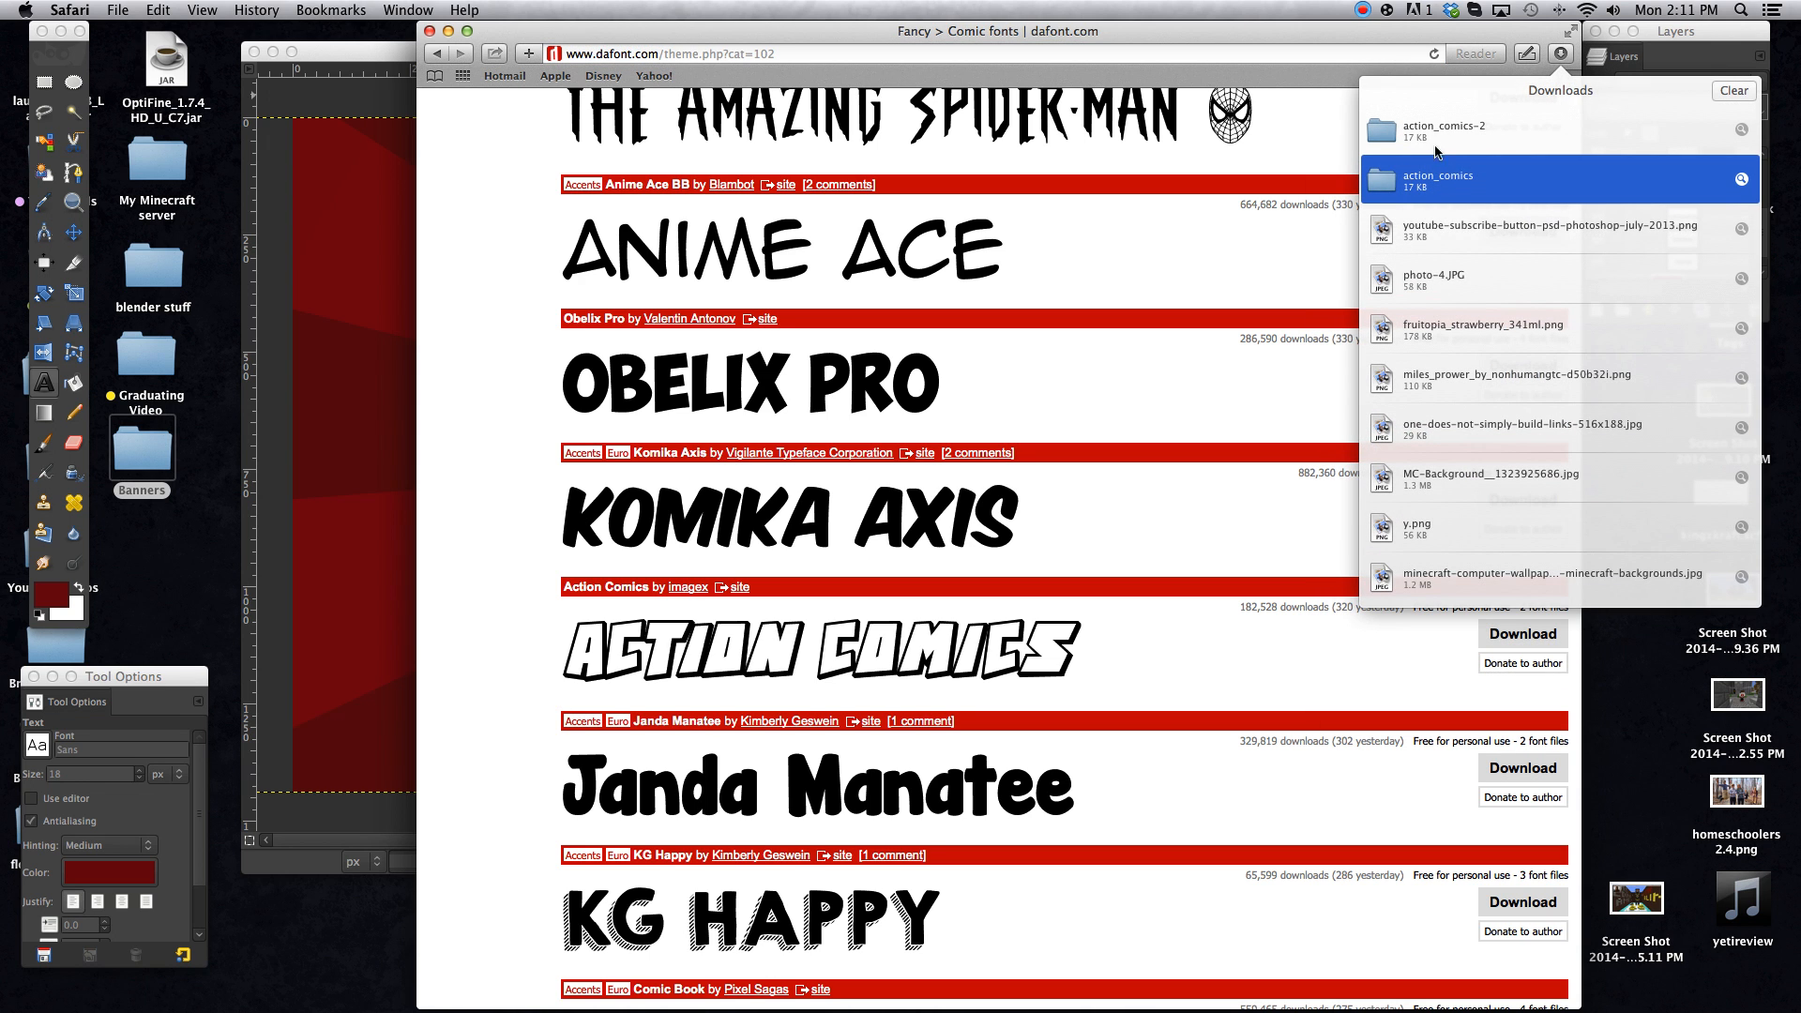
pyautogui.click(1151, 40)
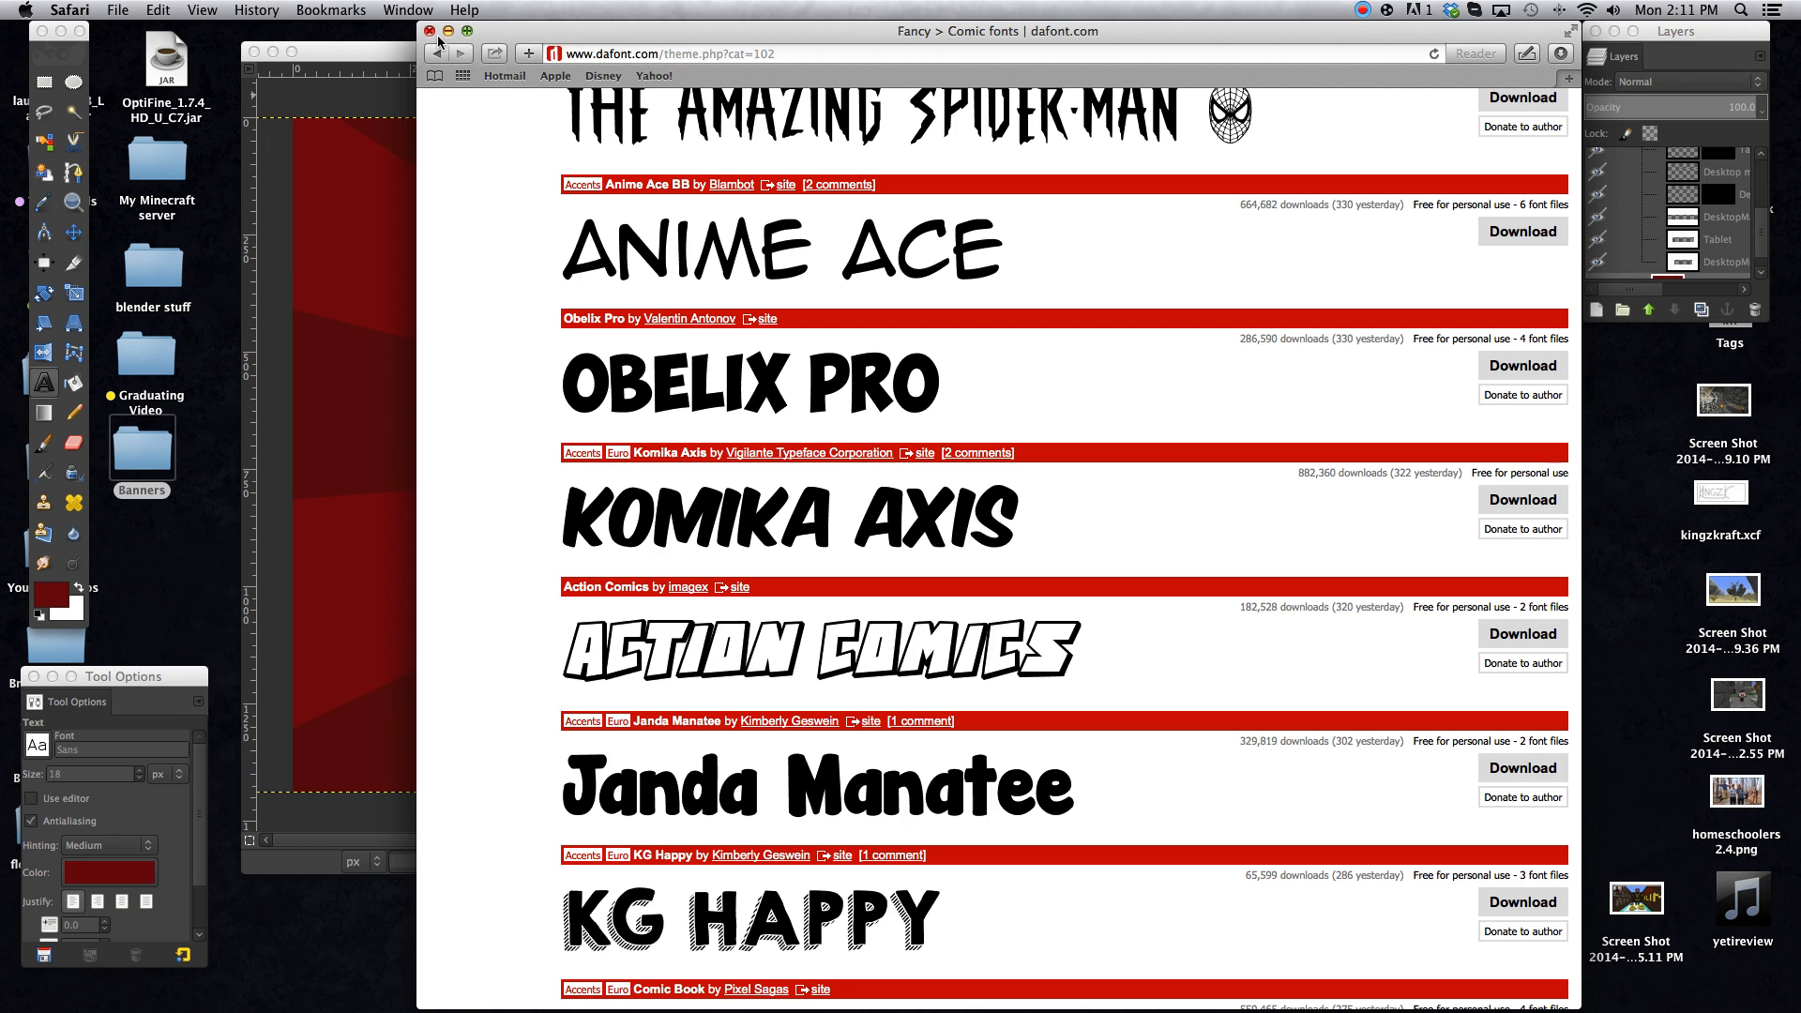
pyautogui.click(430, 31)
# Save the doc'sbanner.xcf image in GIMP and close it together with the empty program window
pyautogui.click(431, 58)
pyautogui.click(116, 9)
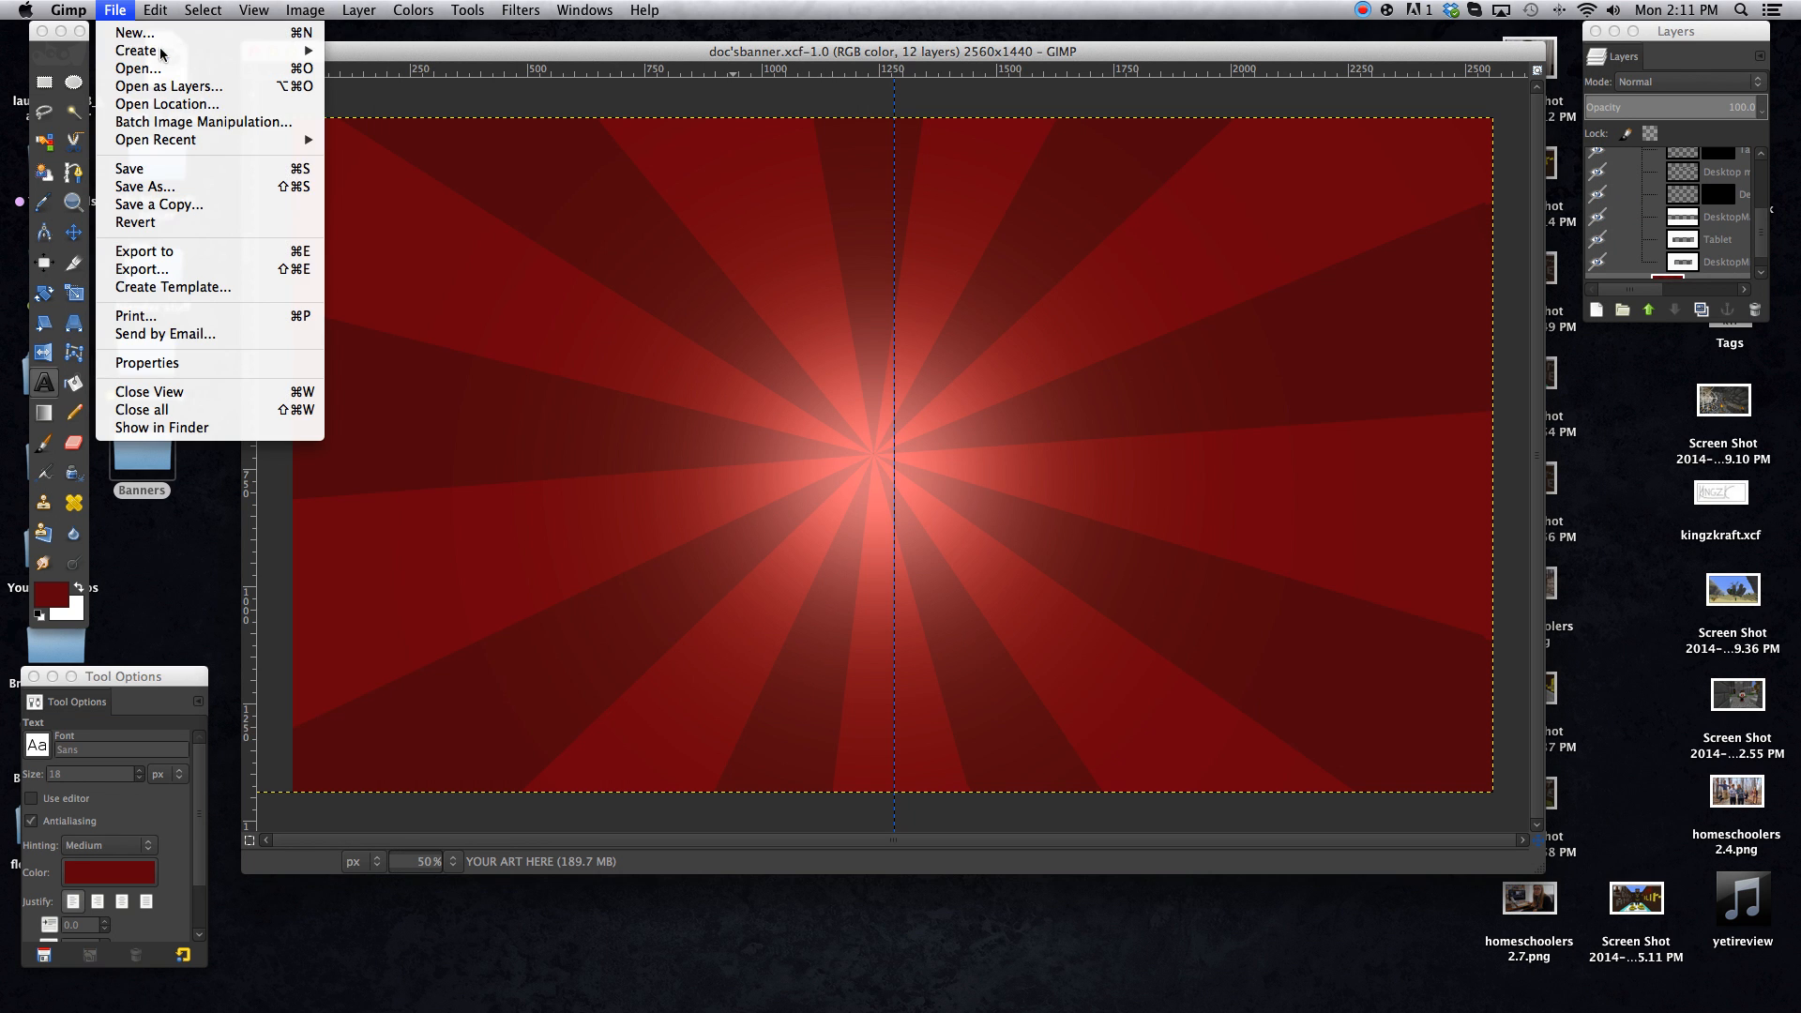
pyautogui.click(149, 173)
pyautogui.moveTo(417, 58); pyautogui.dragTo(435, 74)
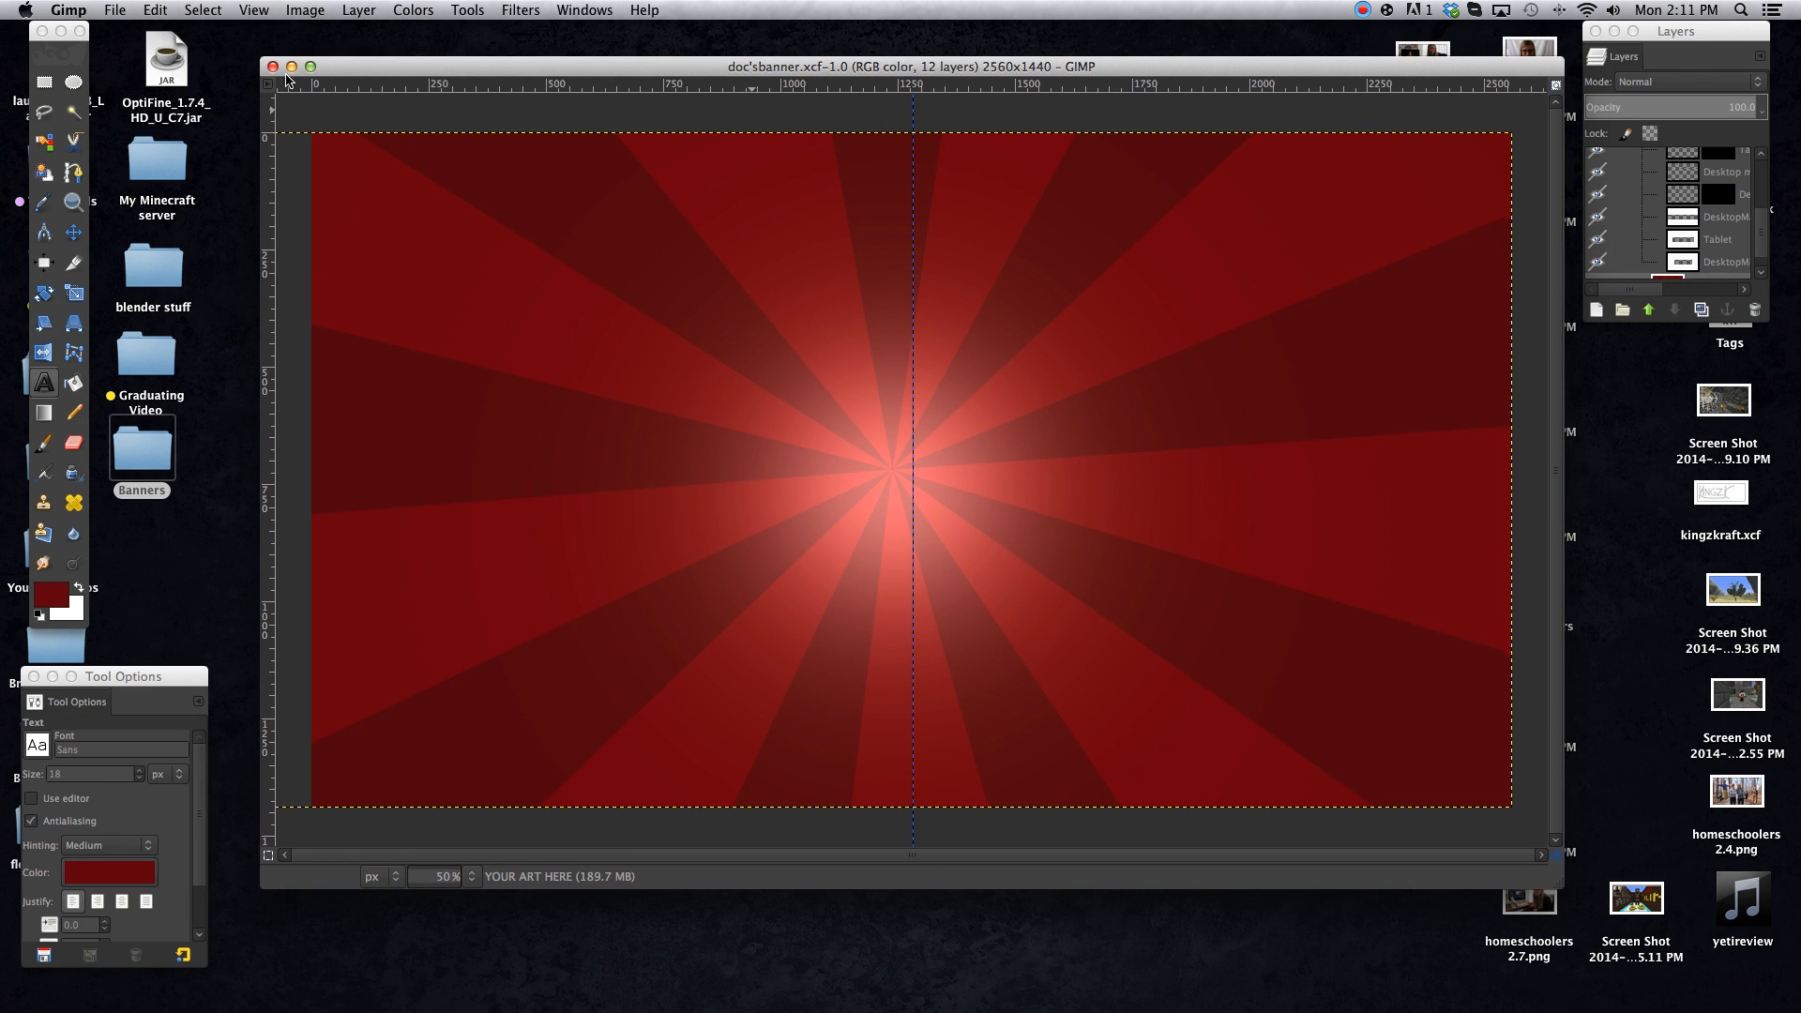
pyautogui.click(273, 66)
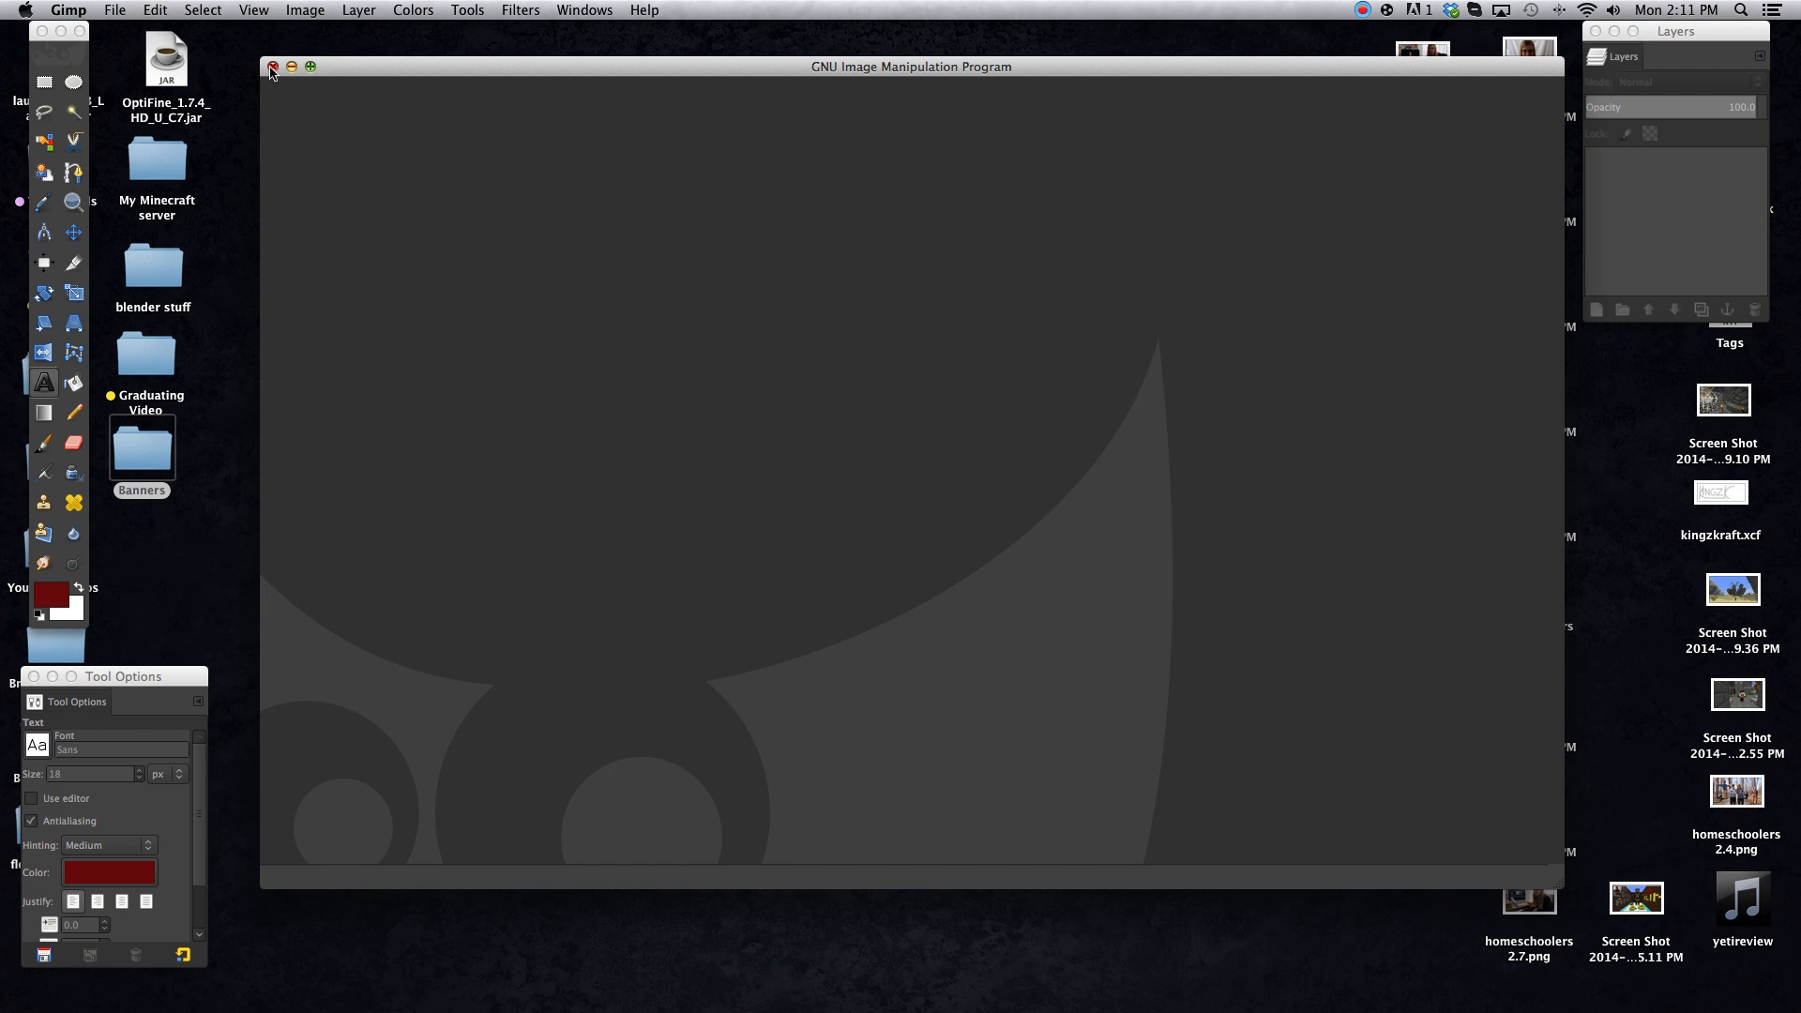
pyautogui.click(272, 67)
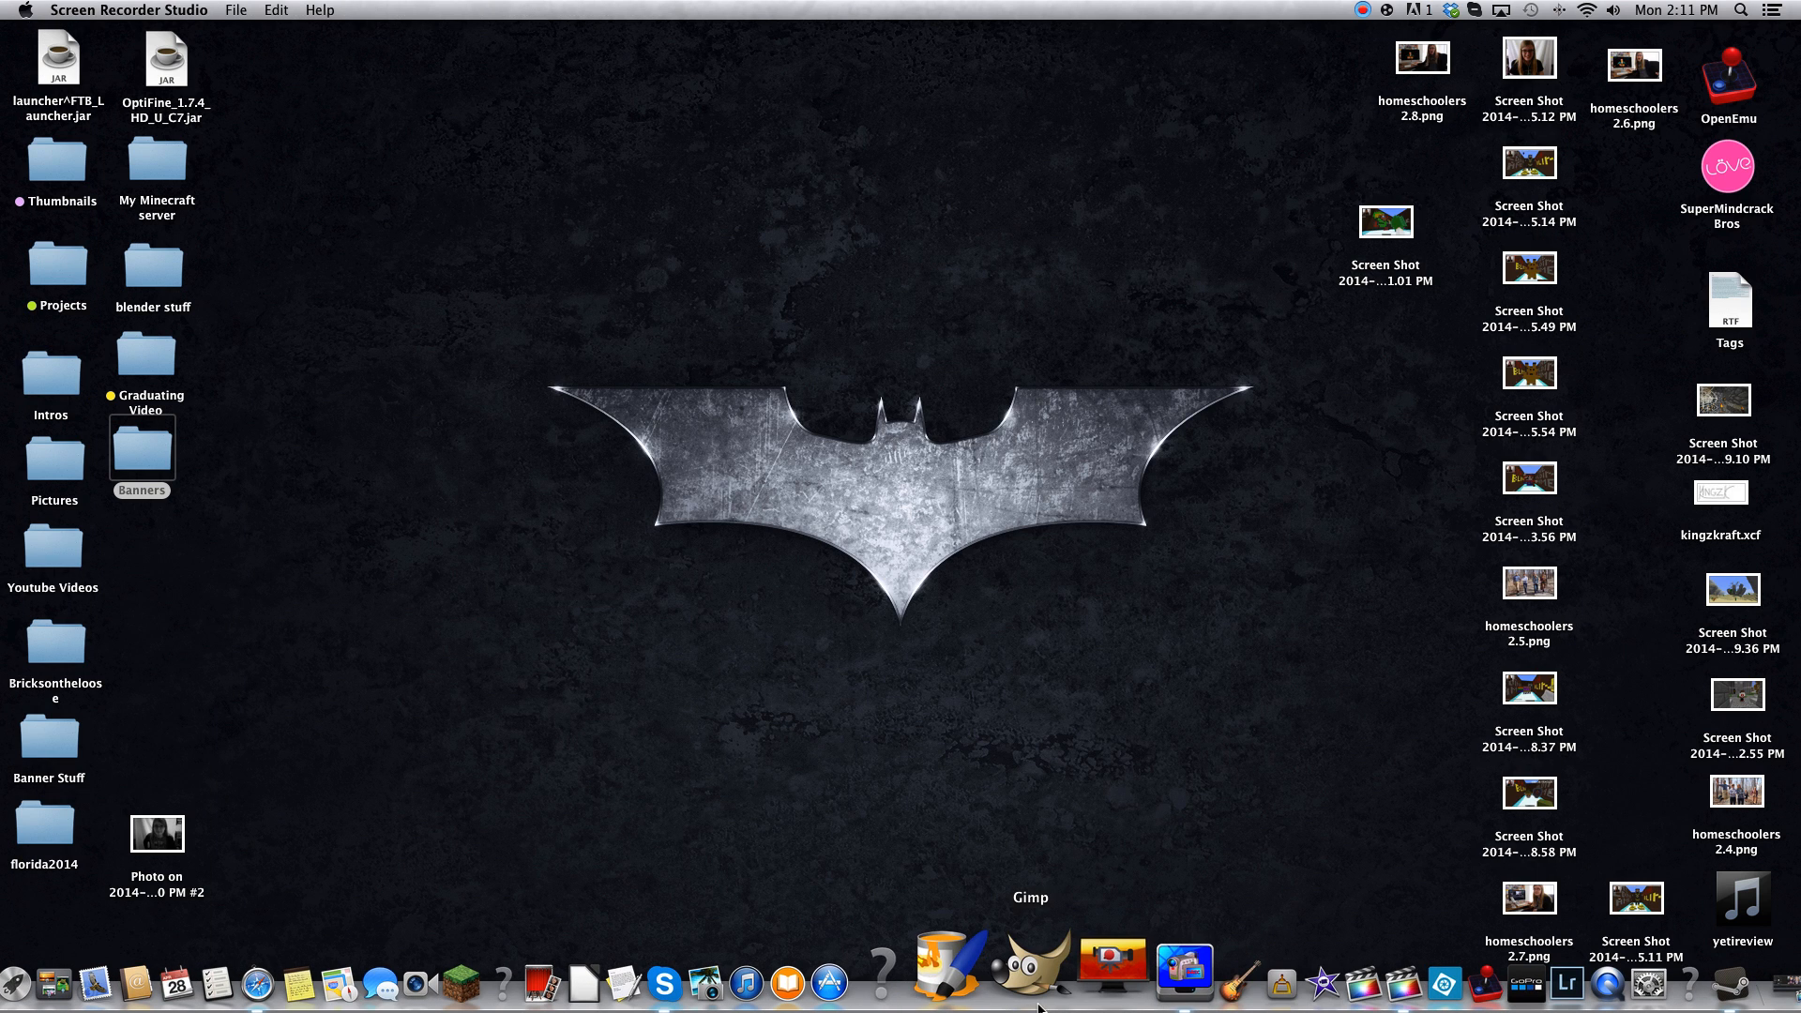
# Reopen GIMP and create a new image of 640 × 400 px
pyautogui.click(1038, 1002)
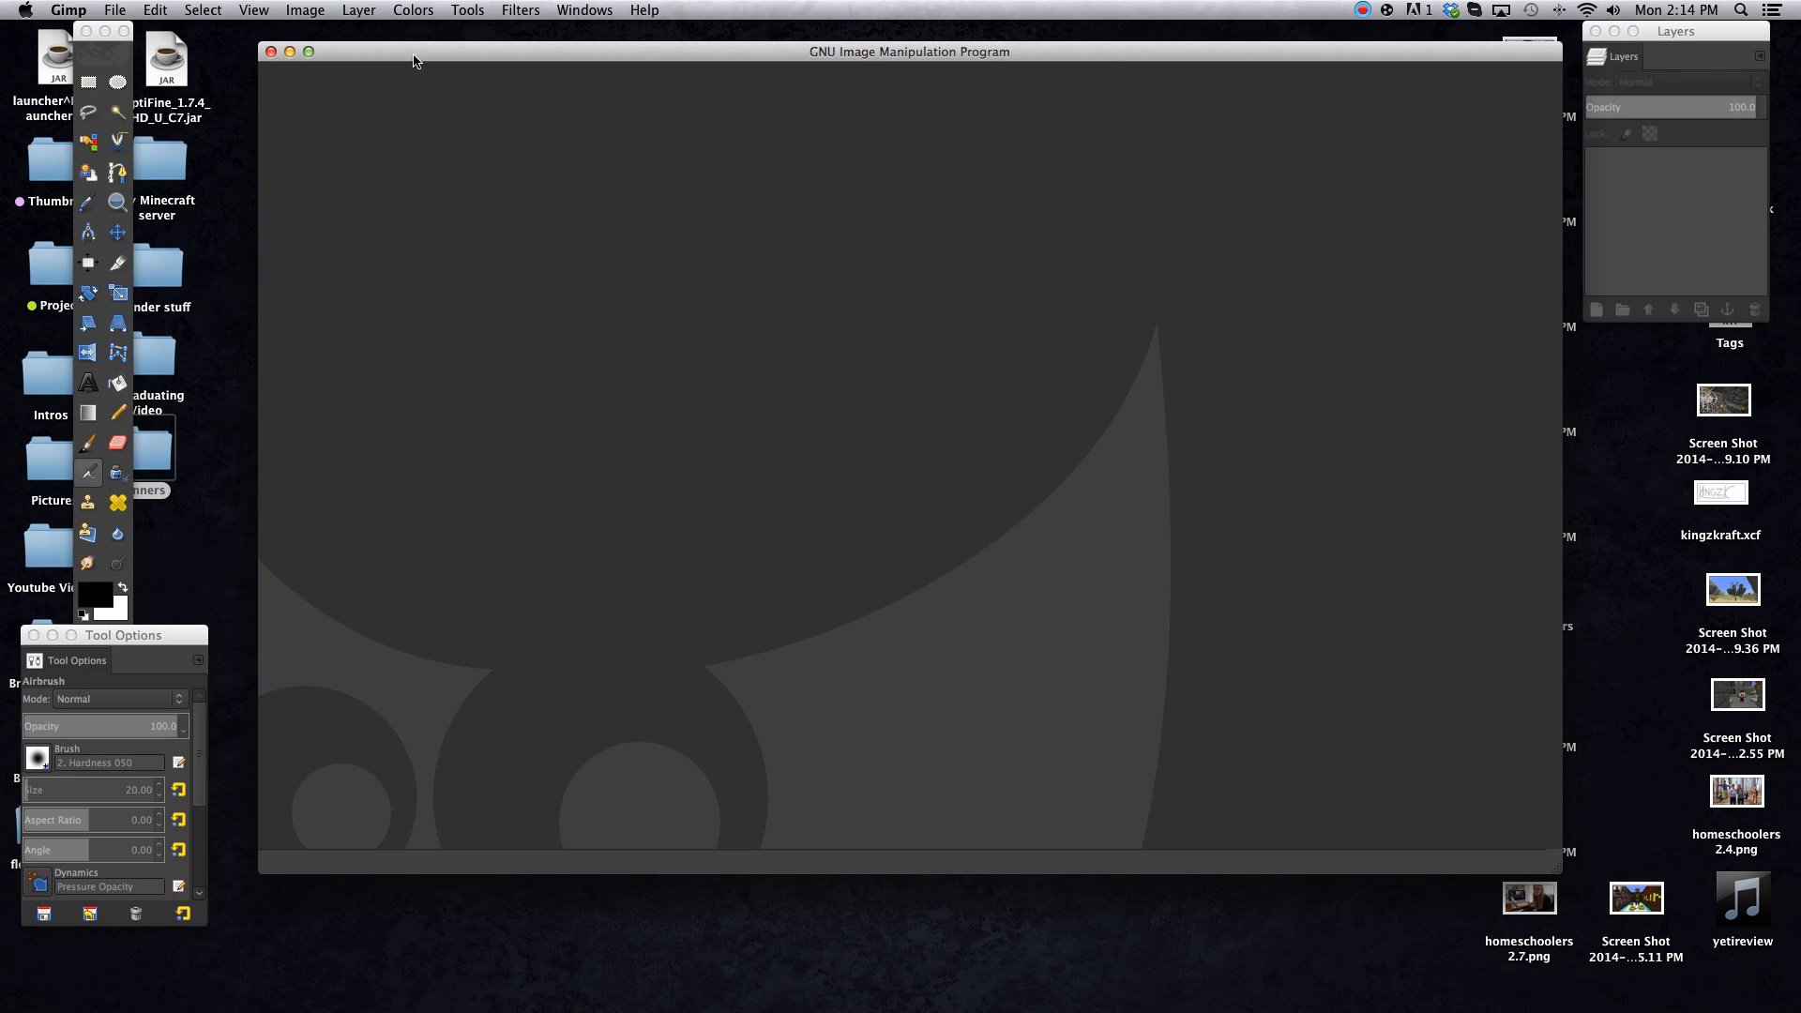
pyautogui.moveTo(414, 62)
pyautogui.mouseDown()
pyautogui.moveTo(456, 131)
pyautogui.moveTo(400, 68)
pyautogui.mouseUp()
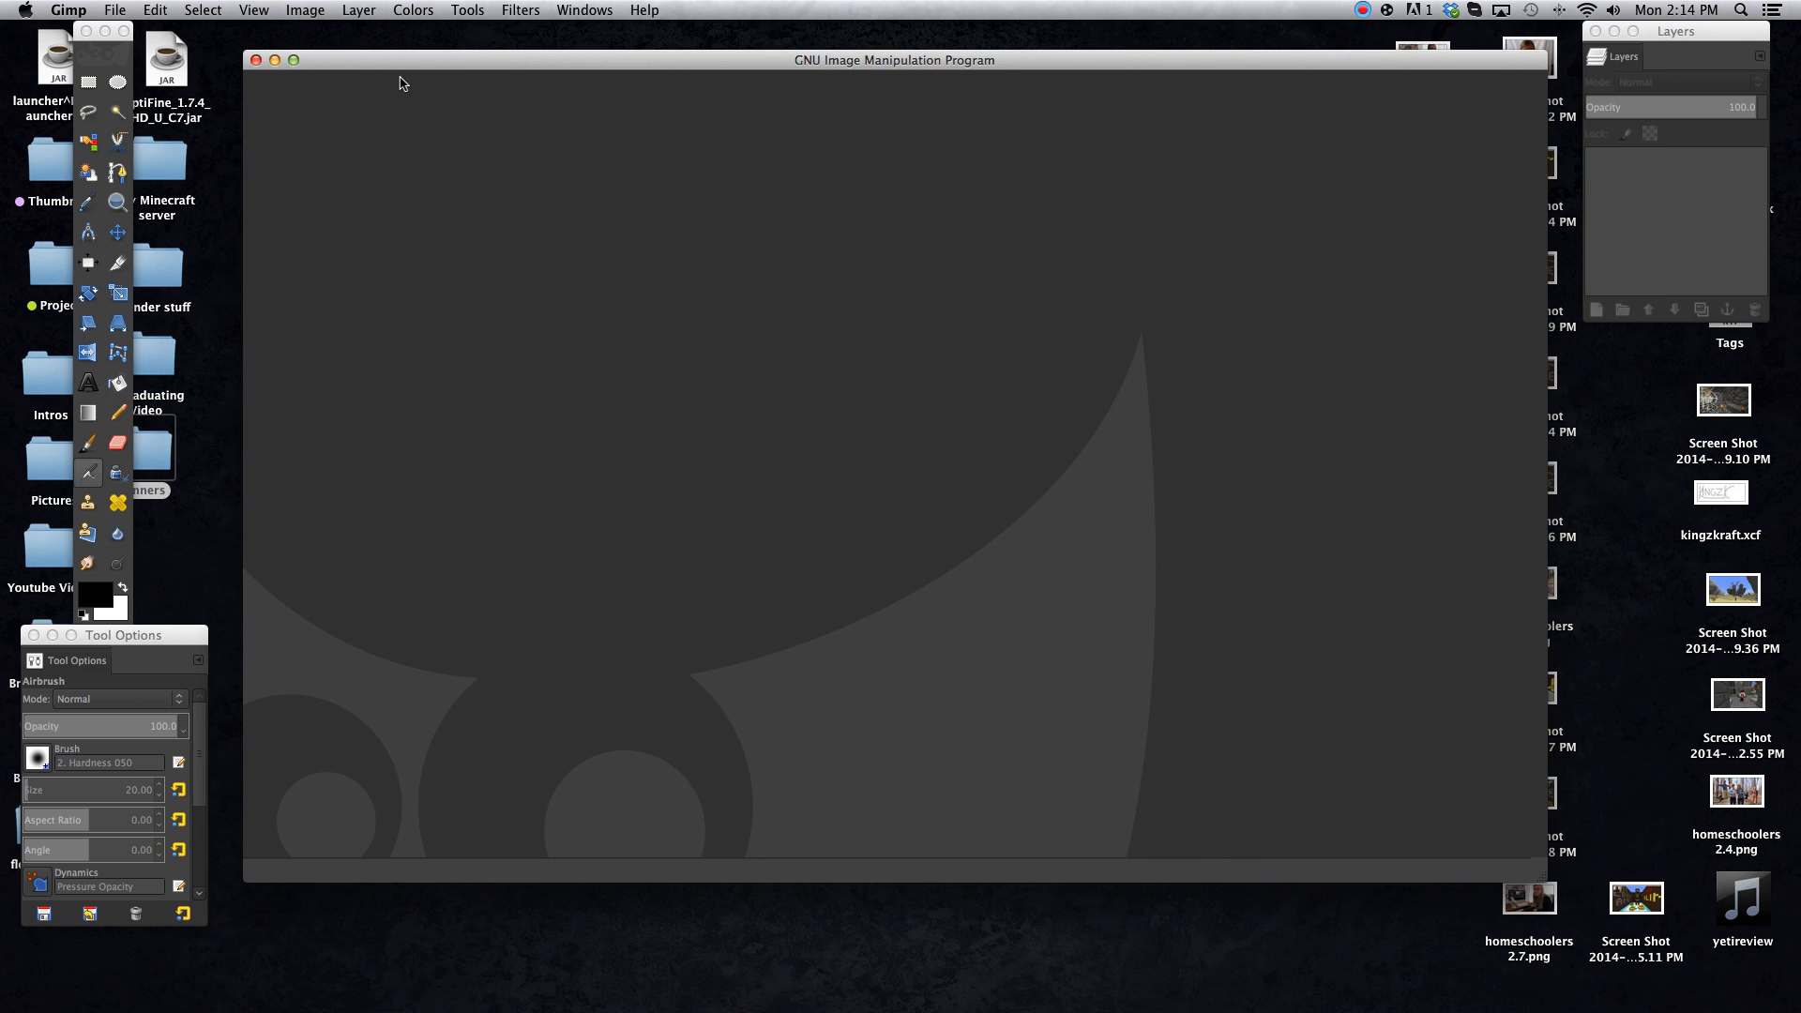
pyautogui.click(114, 11)
pyautogui.click(136, 34)
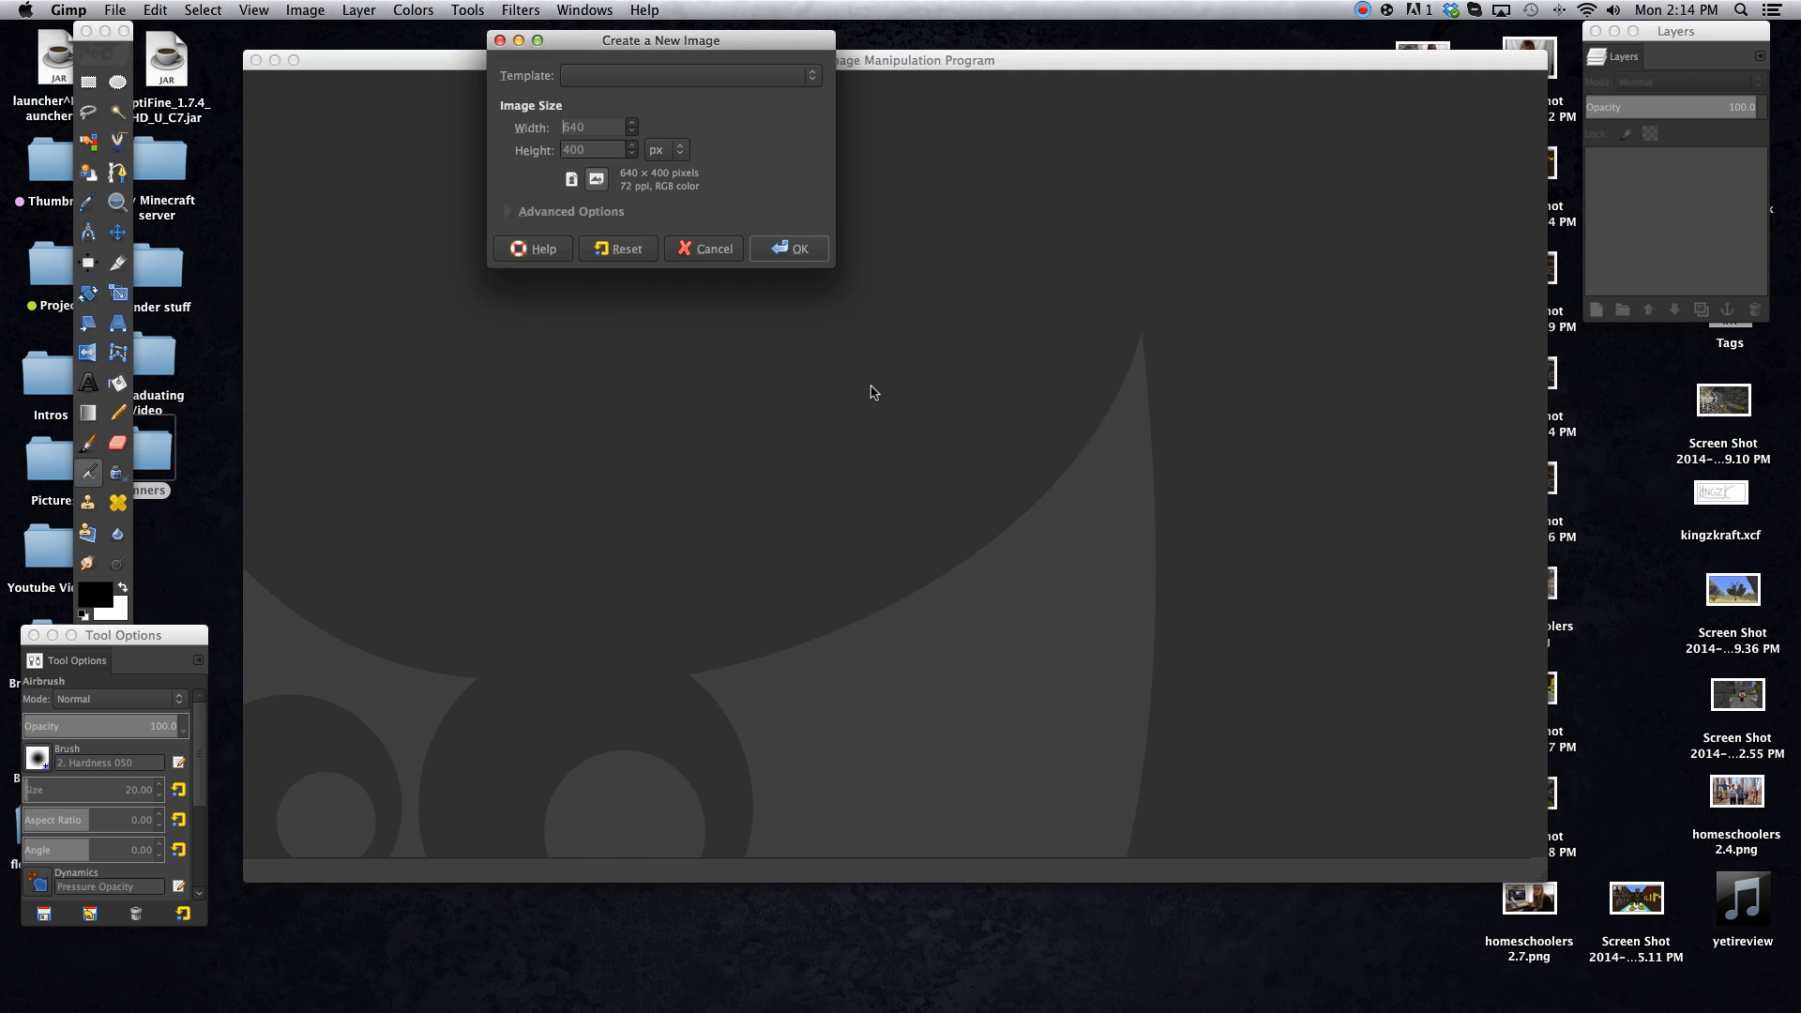
pyautogui.click(811, 259)
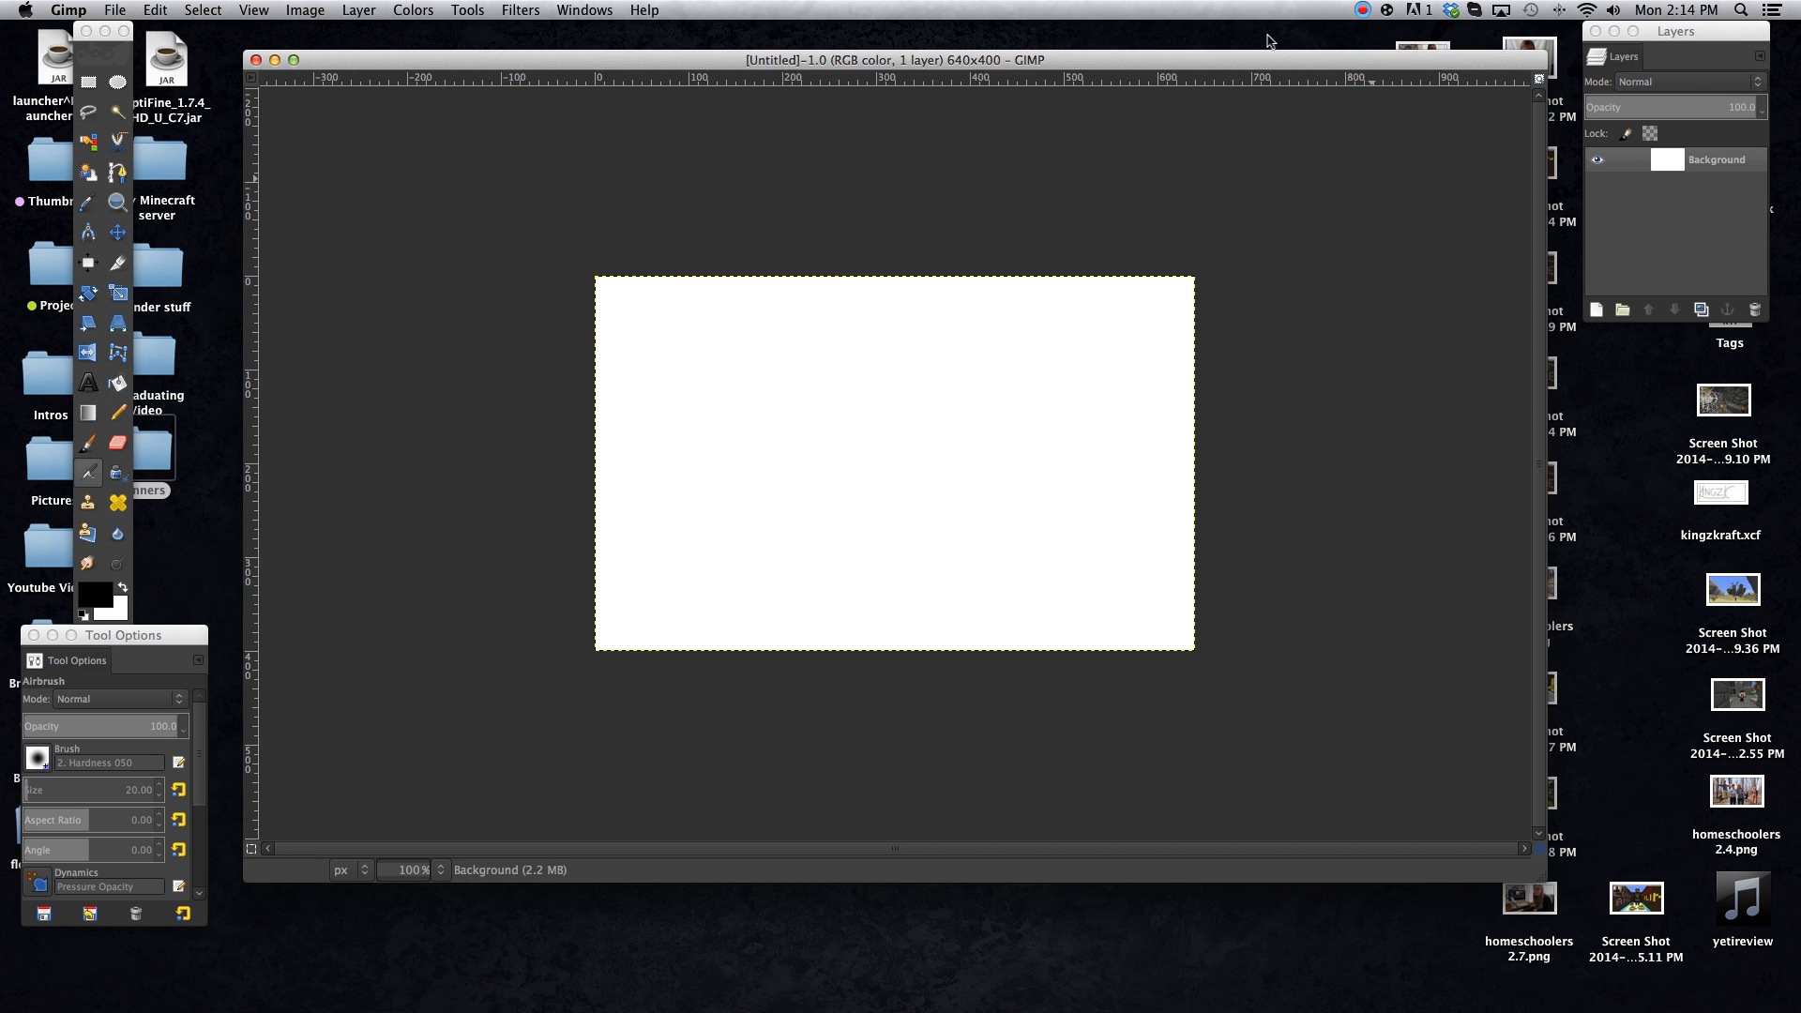
# Delete the Background layer from the new image and move the Layers window clear of the desktop edge
pyautogui.moveTo(1248, 66)
pyautogui.mouseDown()
pyautogui.moveTo(1216, 42)
pyautogui.moveTo(1228, 72)
pyautogui.mouseUp()
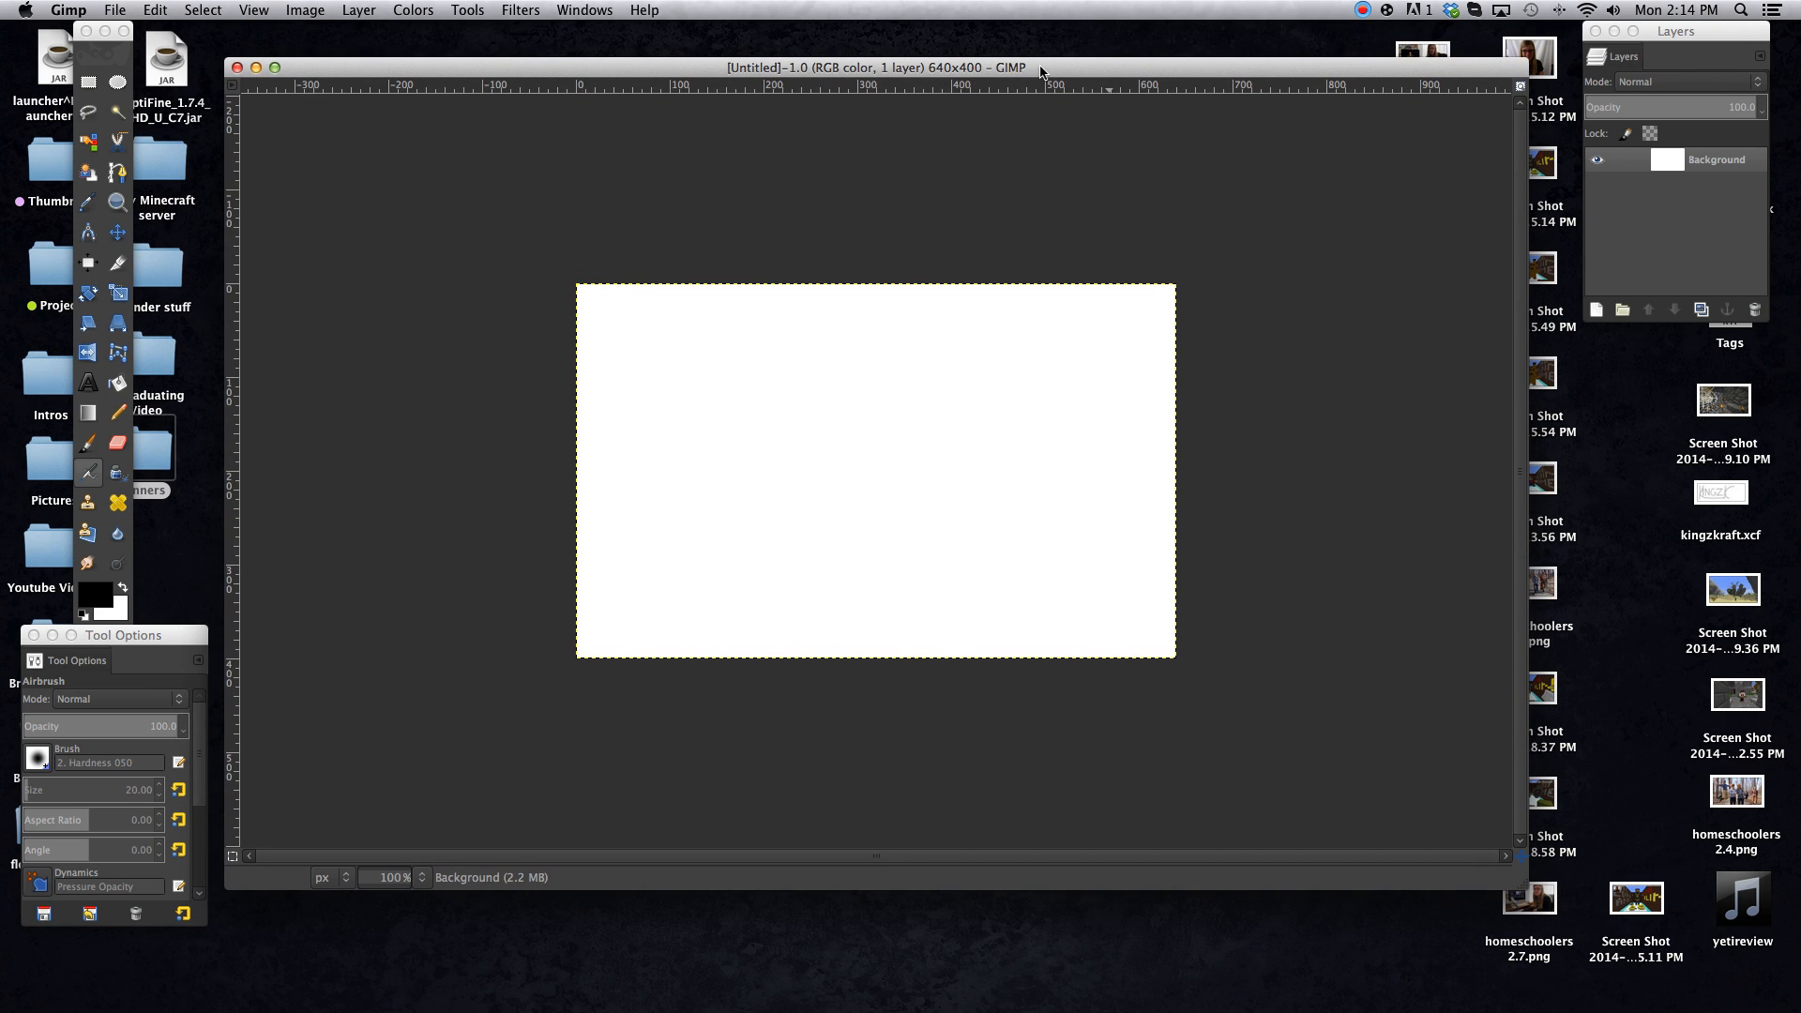
pyautogui.click(1755, 310)
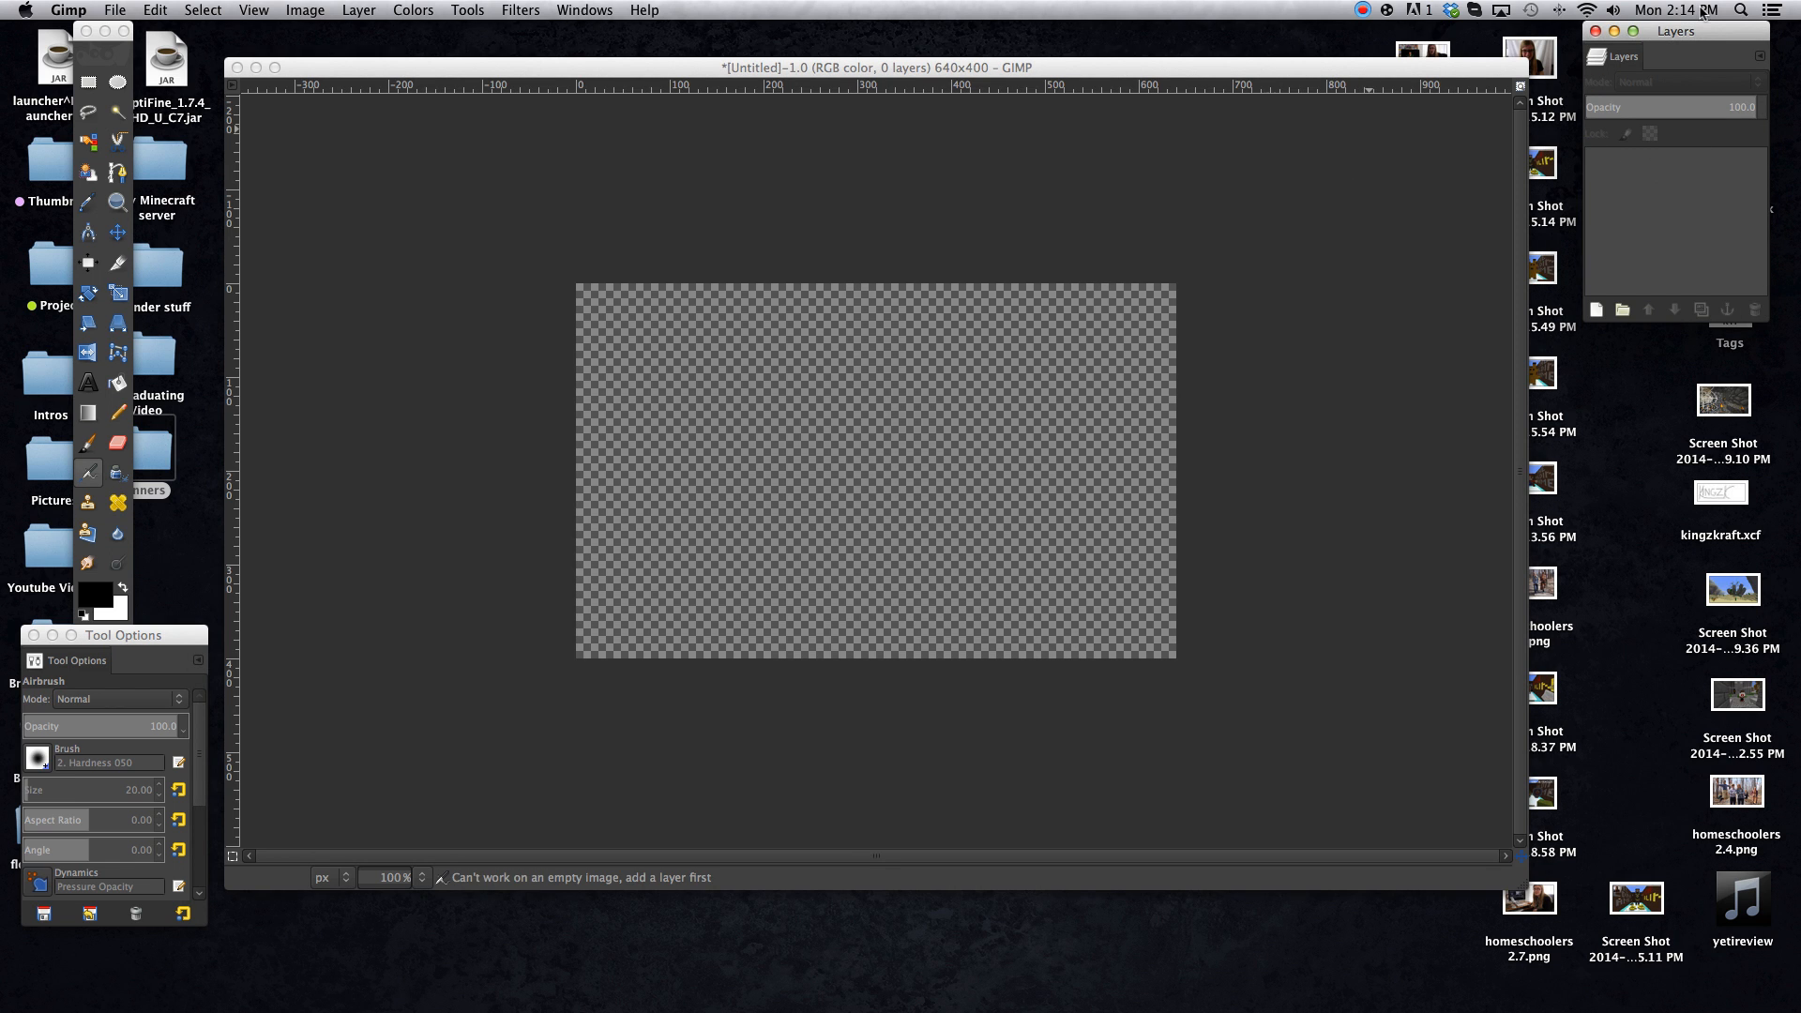
pyautogui.moveTo(1700, 40); pyautogui.dragTo(1674, 103)
# Draw a text box about 515 × 246 px on the canvas and enter the text "Dr. Nintendo"
pyautogui.press('t')
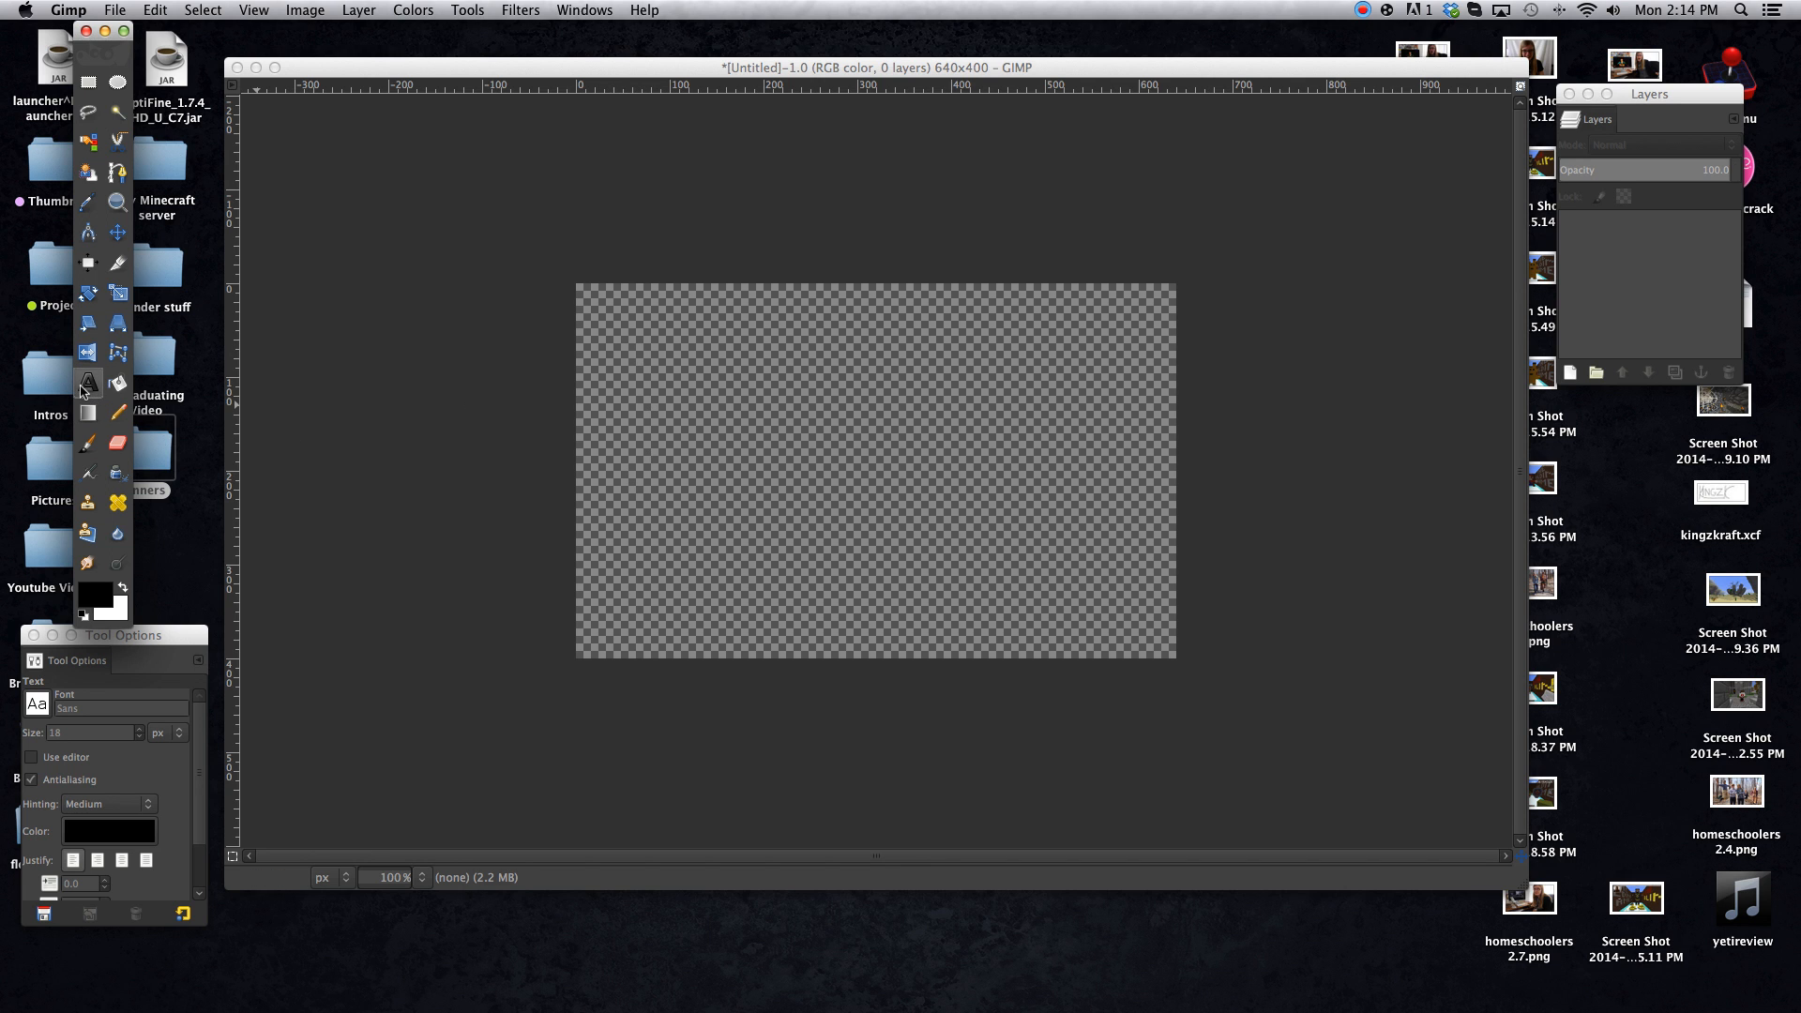
pyautogui.moveTo(634, 338); pyautogui.dragTo(1116, 567)
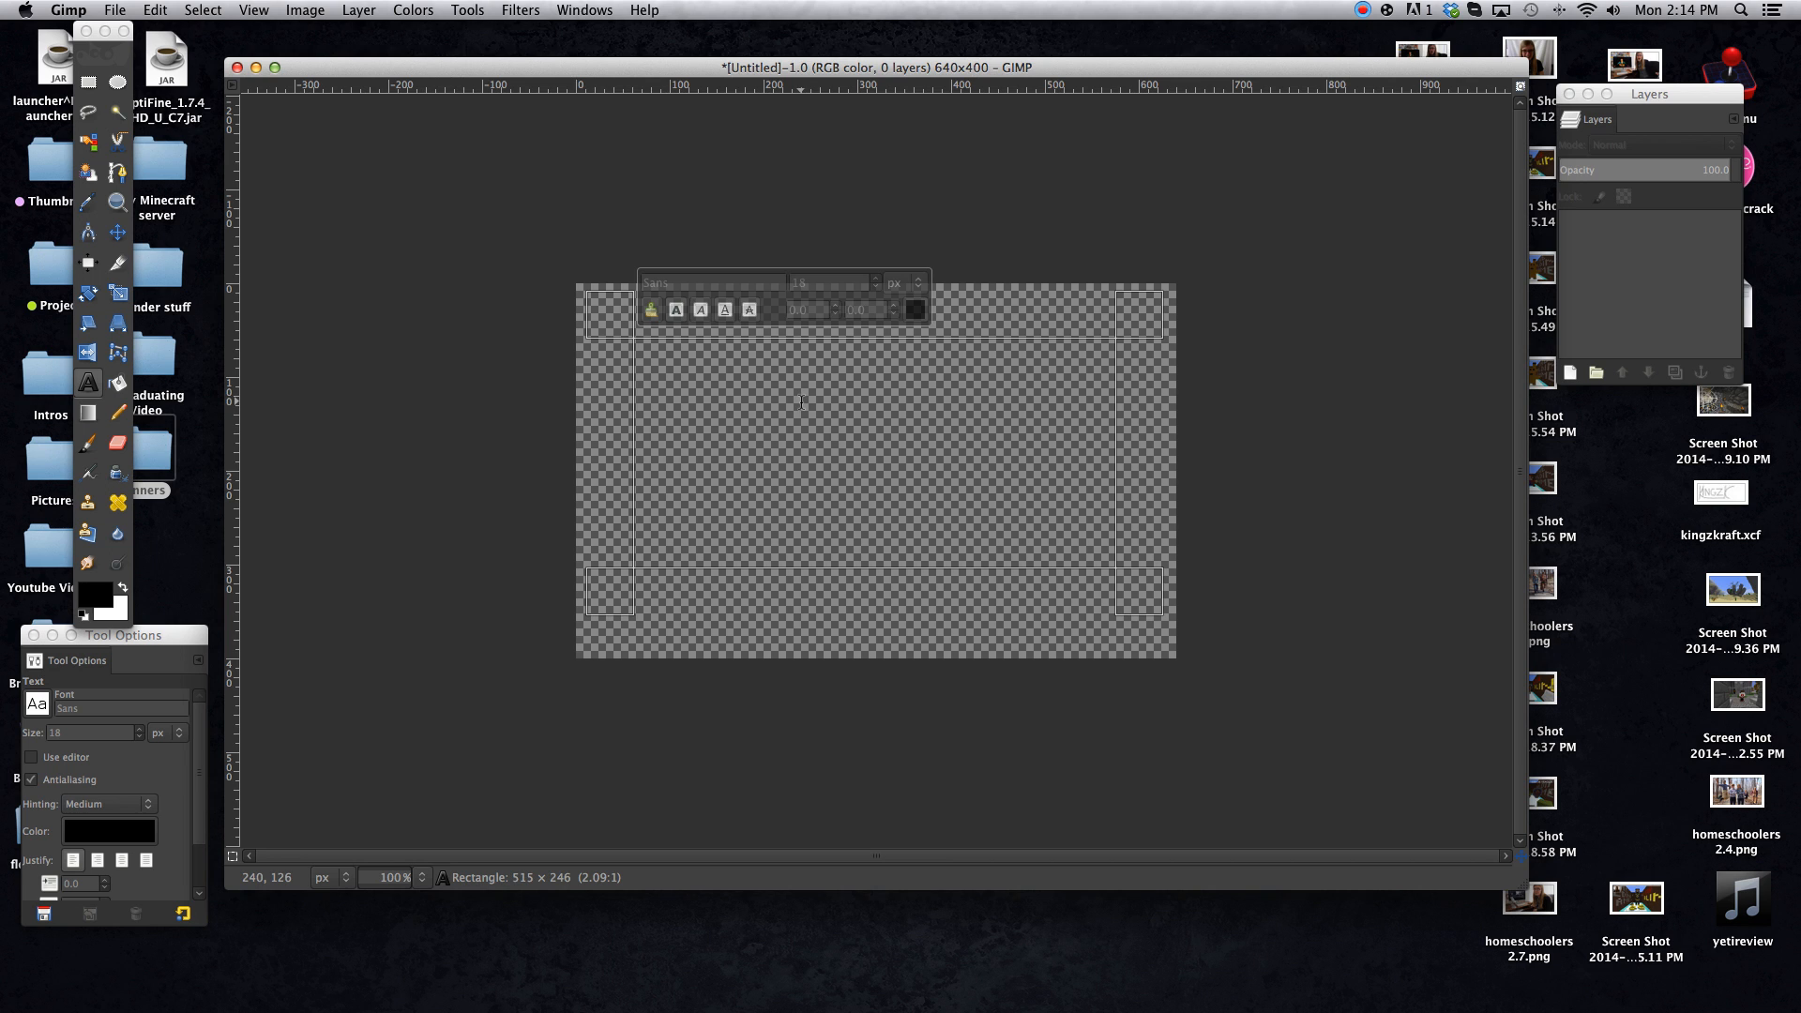
pyautogui.write('Dr. Nintendo')
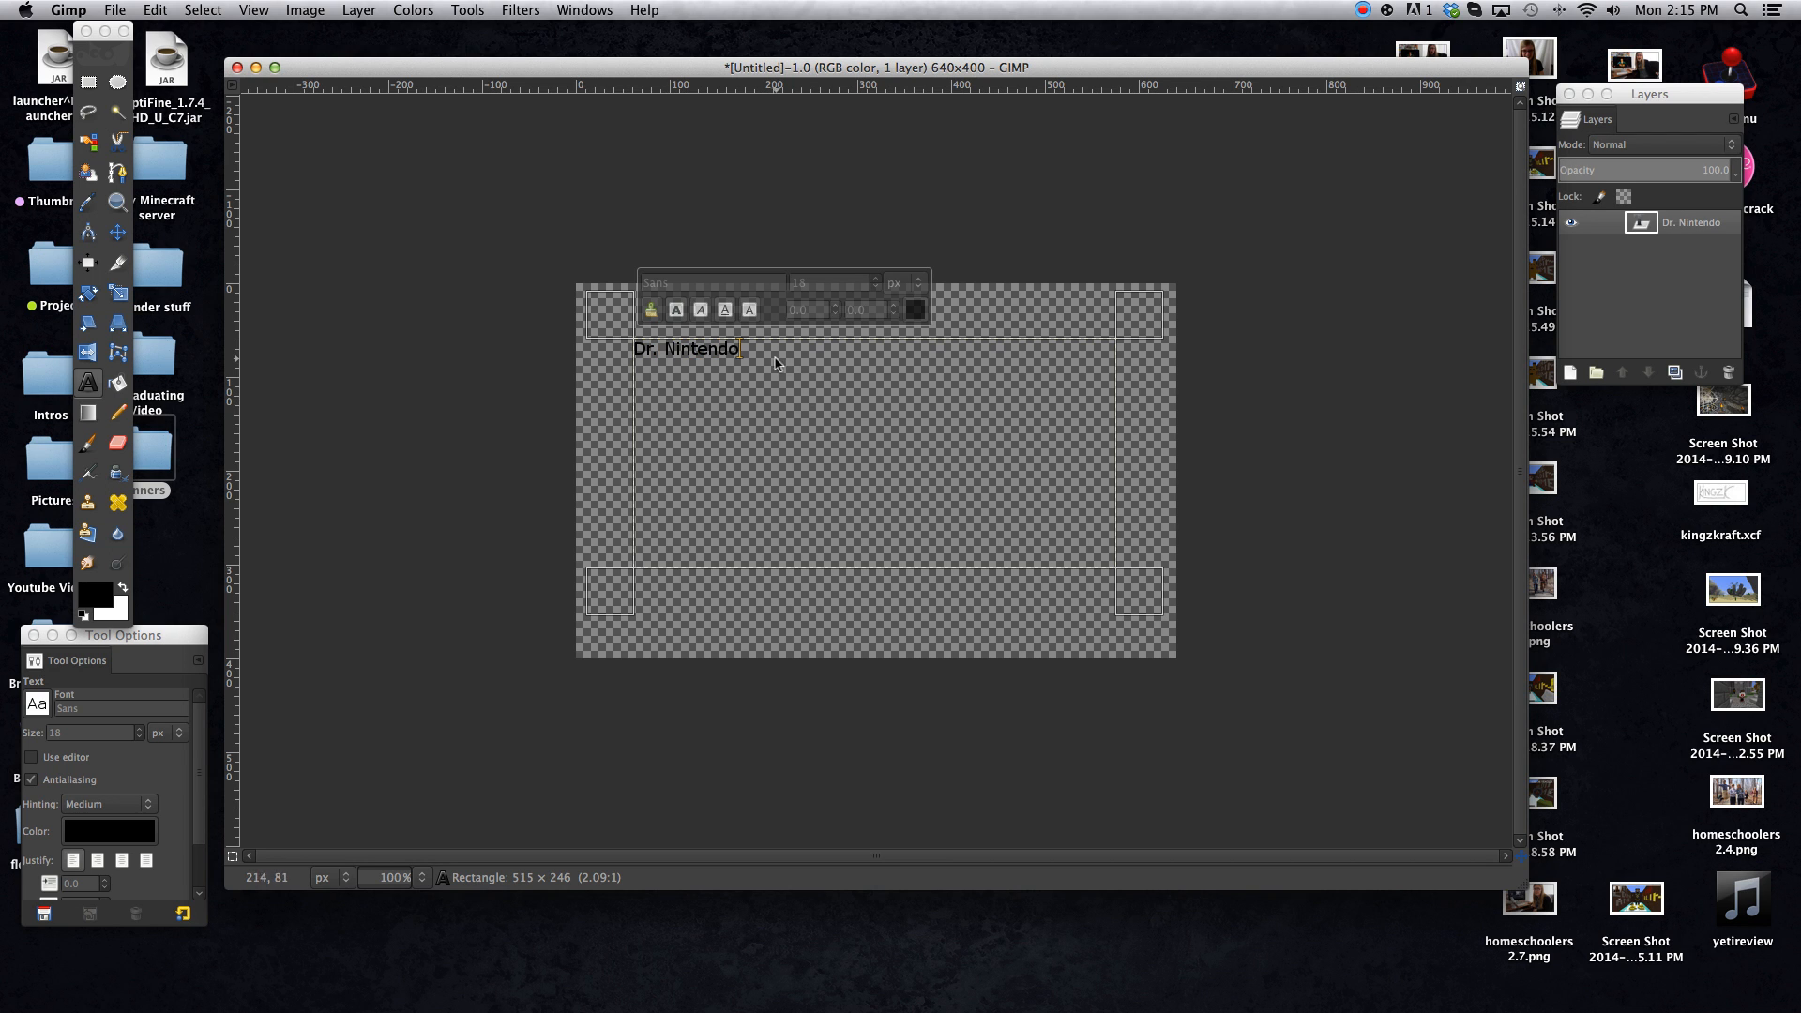
# Select the whole "Dr. Nintendo" text and set its font to Troika
pyautogui.moveTo(775, 362); pyautogui.dragTo(554, 347)
pyautogui.moveTo(713, 285); pyautogui.dragTo(583, 274)
pyautogui.write('k')
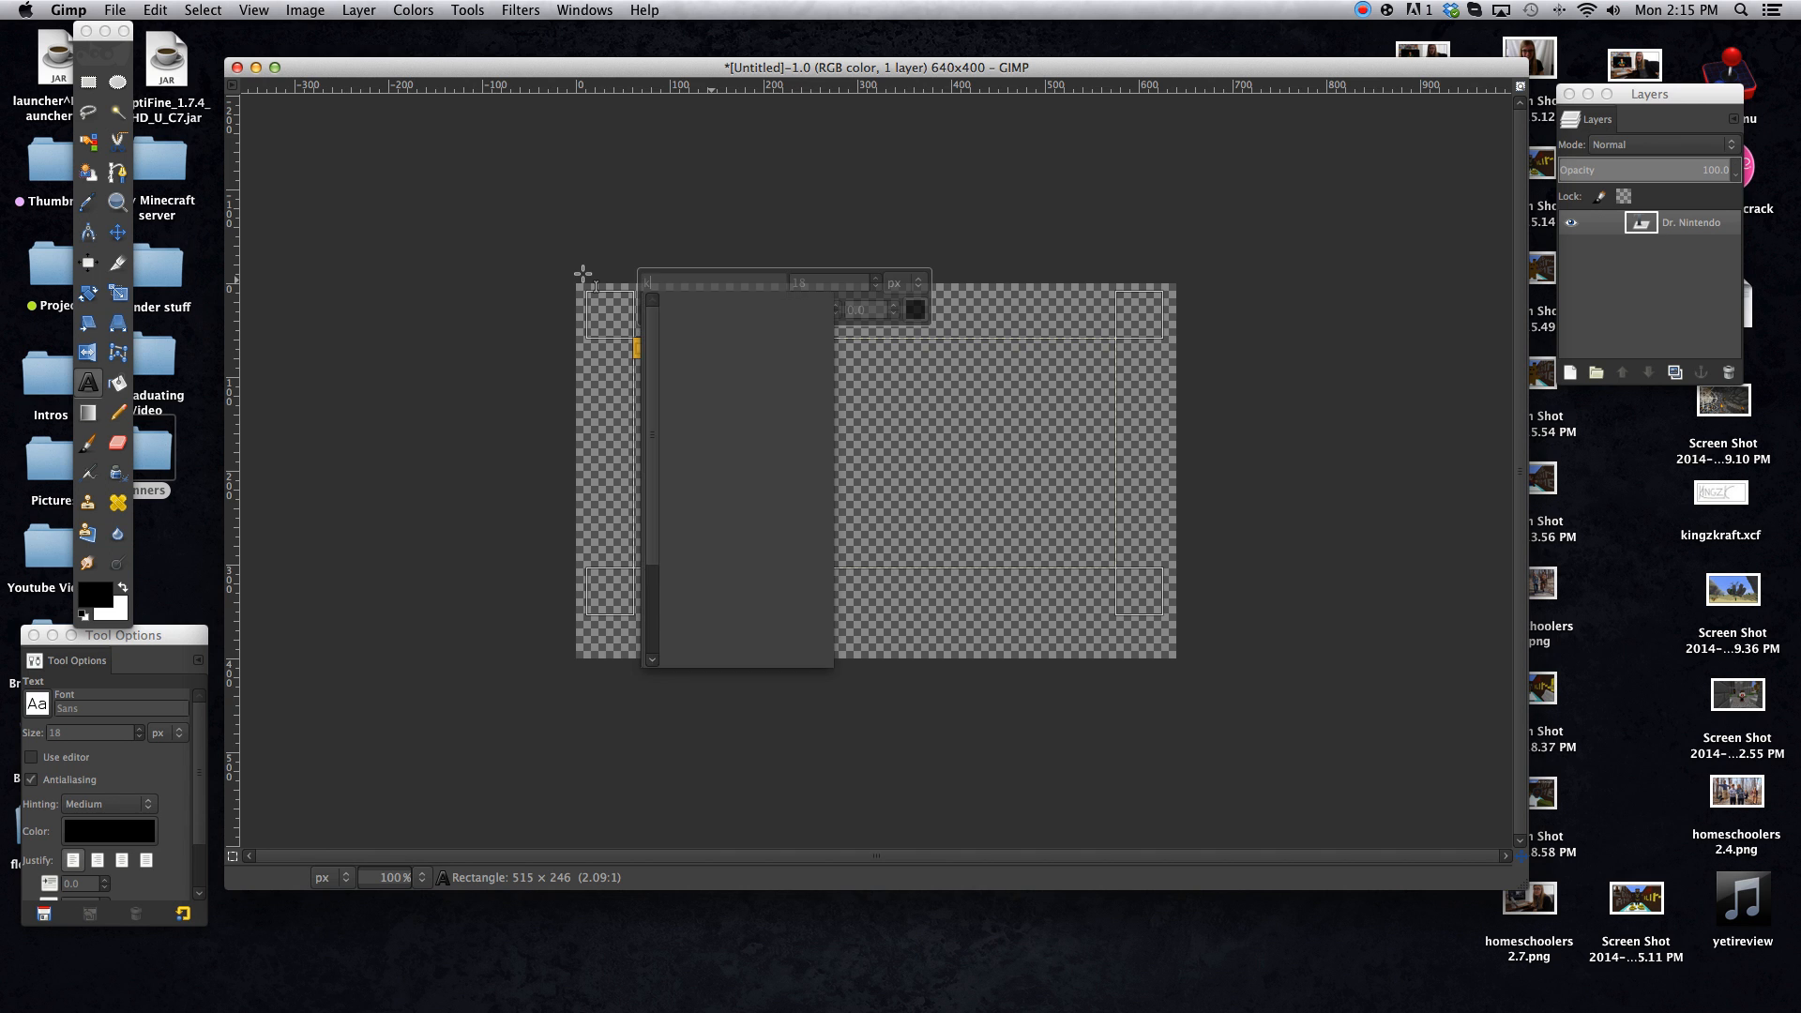
pyautogui.write('ika')
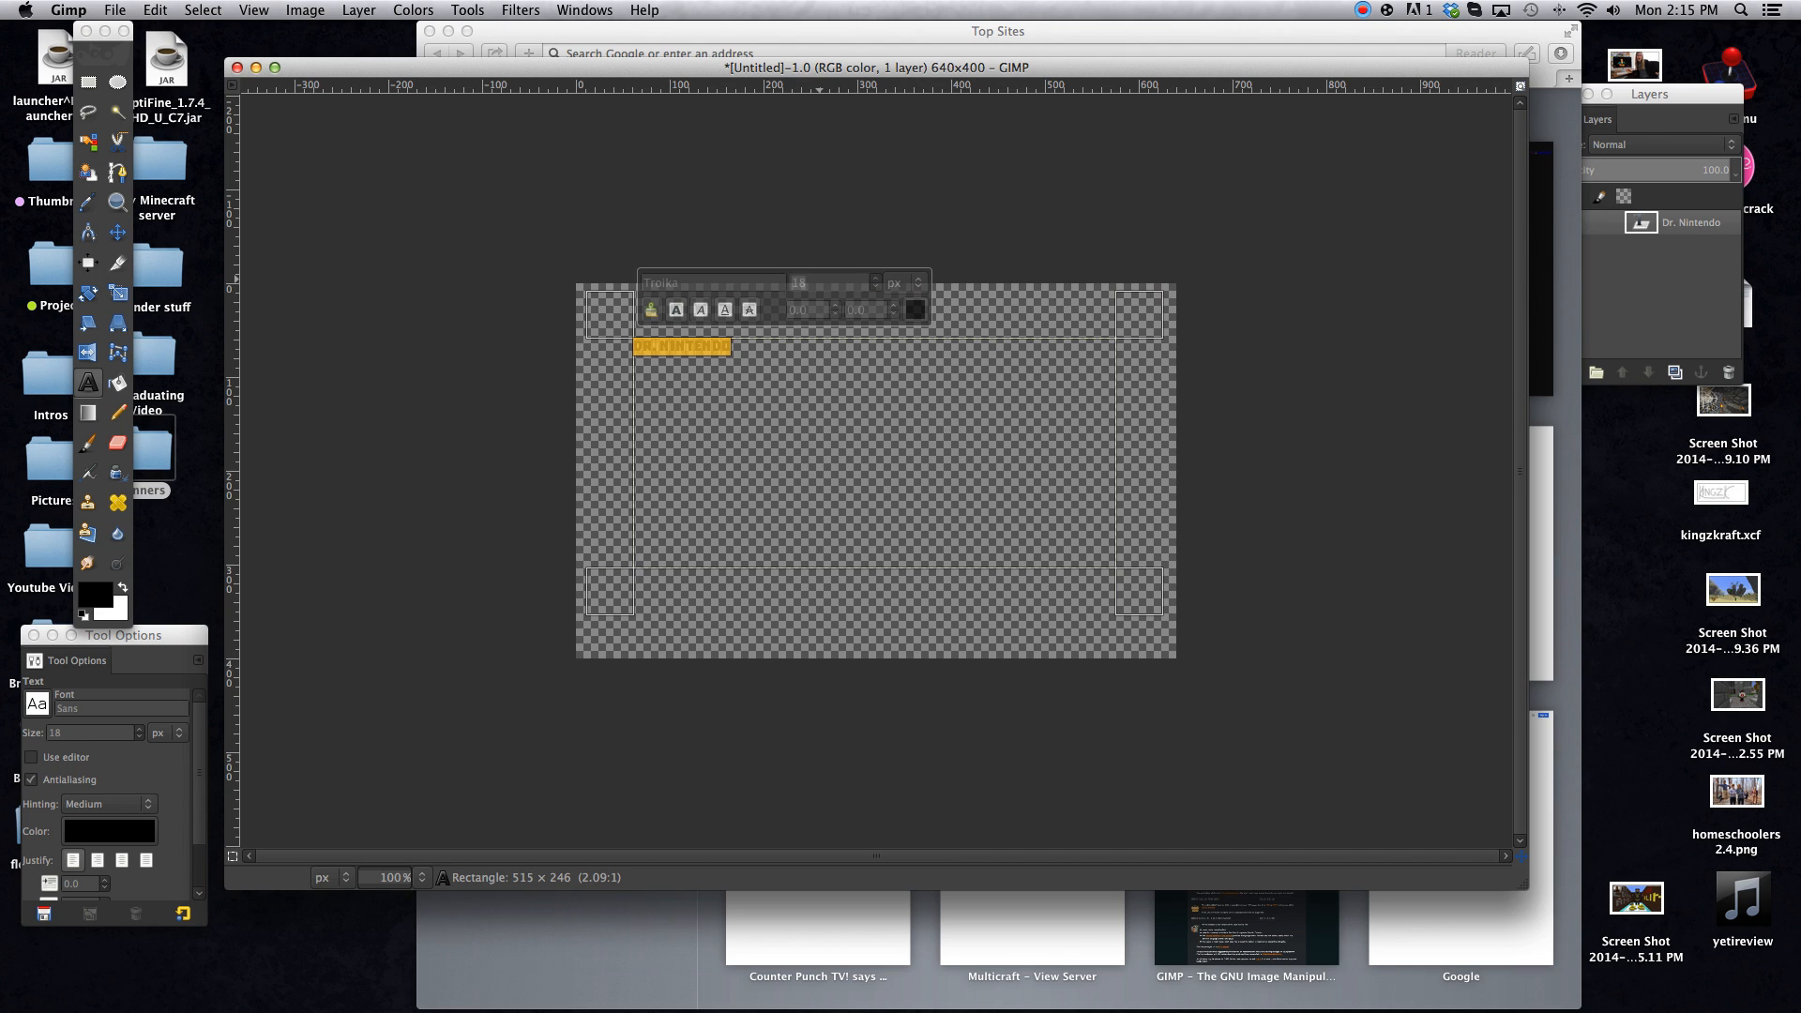
# Set the text size to 100 px and widen the text box to about 667 × 234 px
pyautogui.click(738, 280)
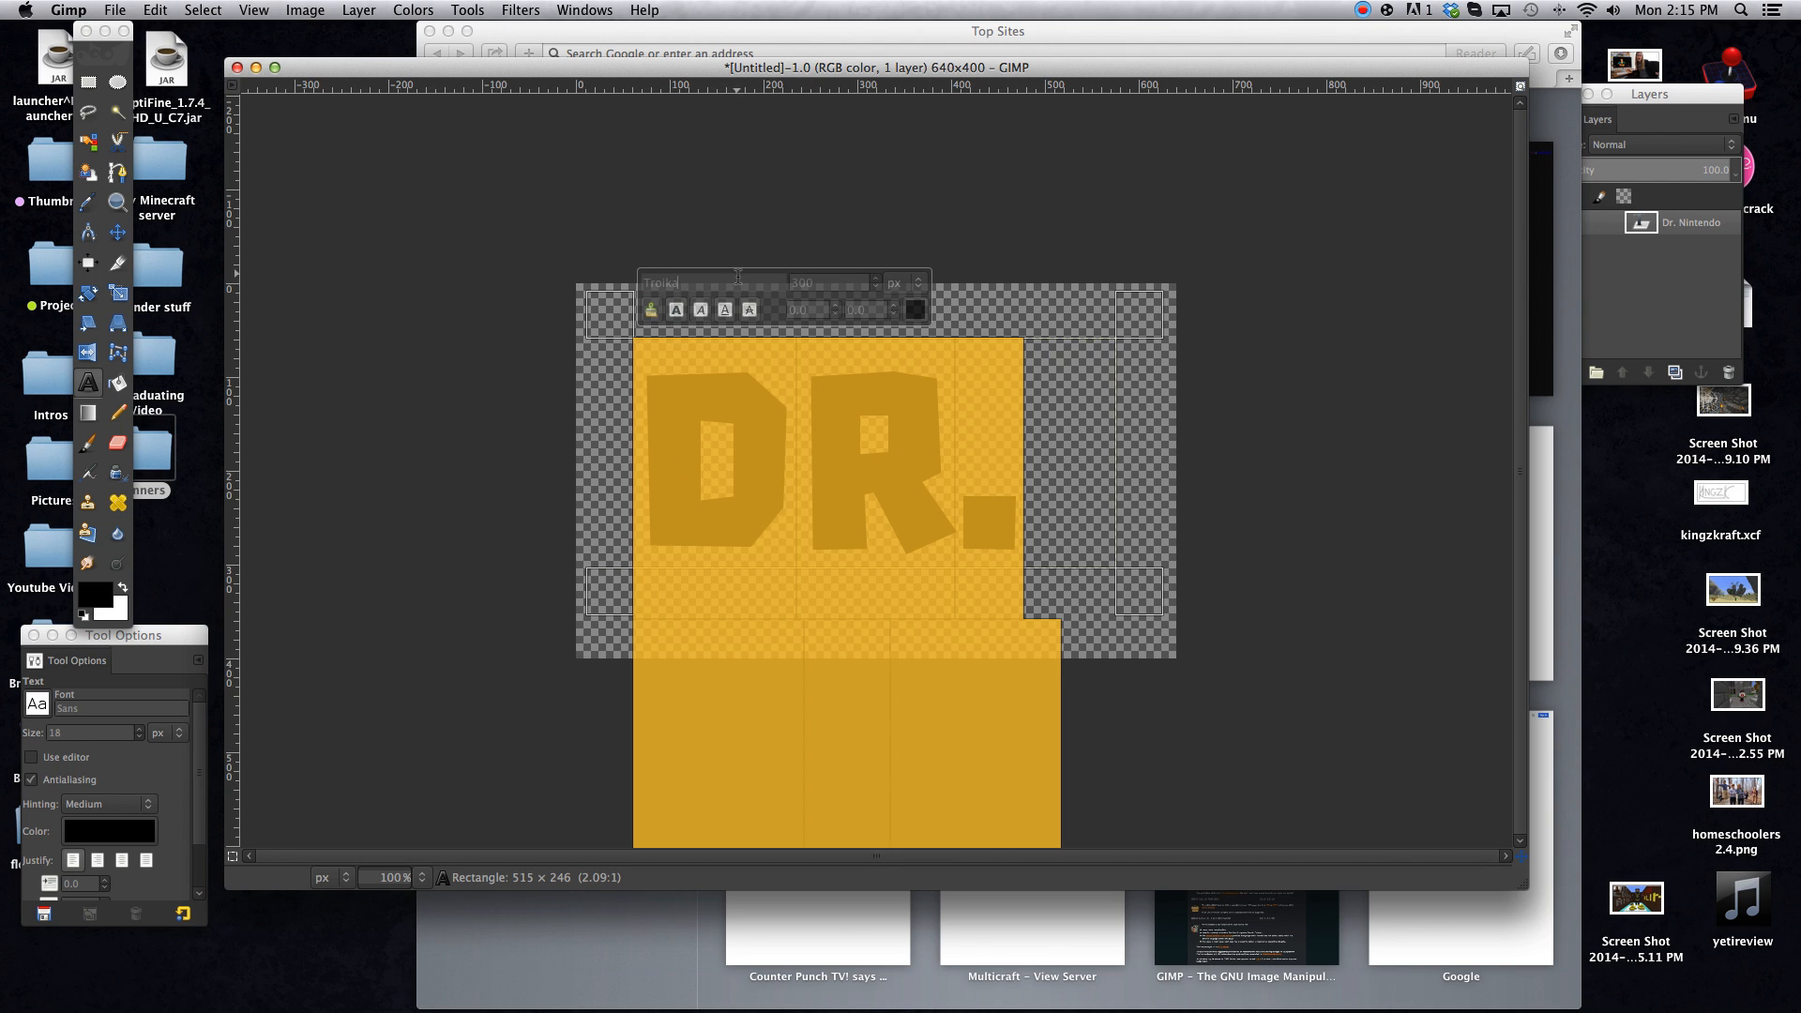
pyautogui.press('Tab')
pyautogui.write('100')
pyautogui.press('Return')
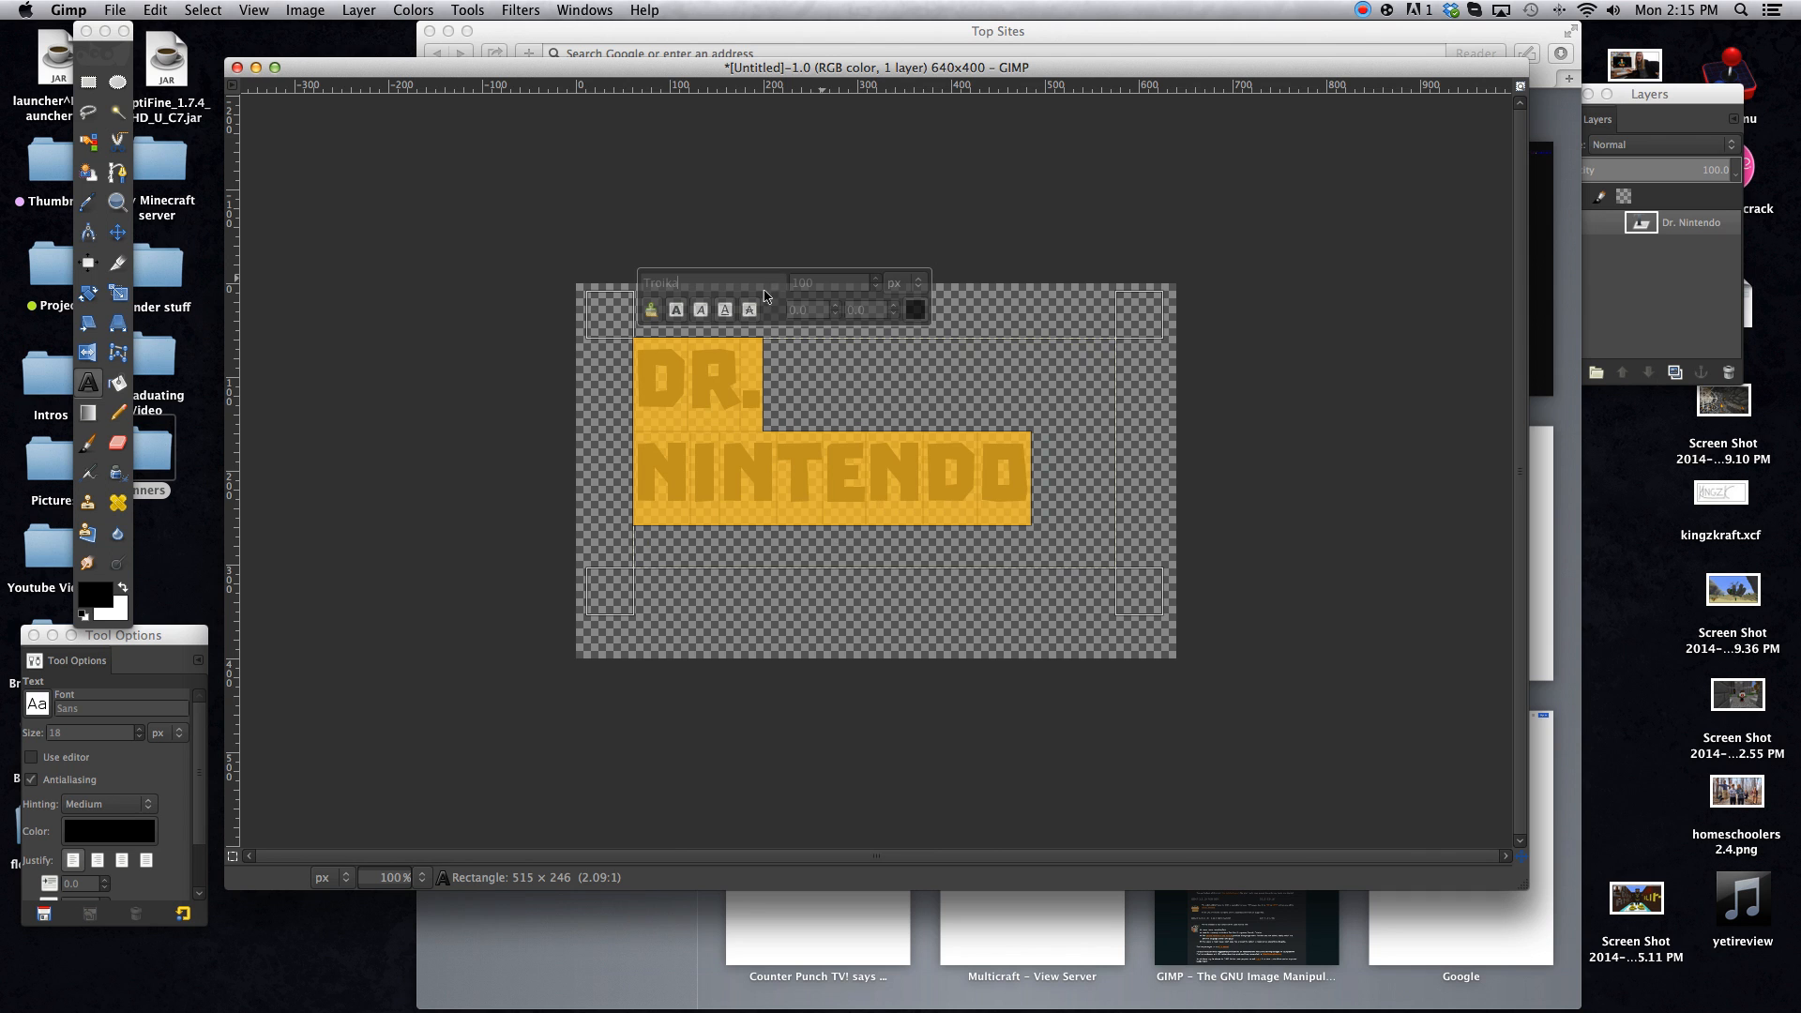
pyautogui.moveTo(605, 319); pyautogui.dragTo(560, 331)
pyautogui.moveTo(1137, 330); pyautogui.dragTo(1249, 336)
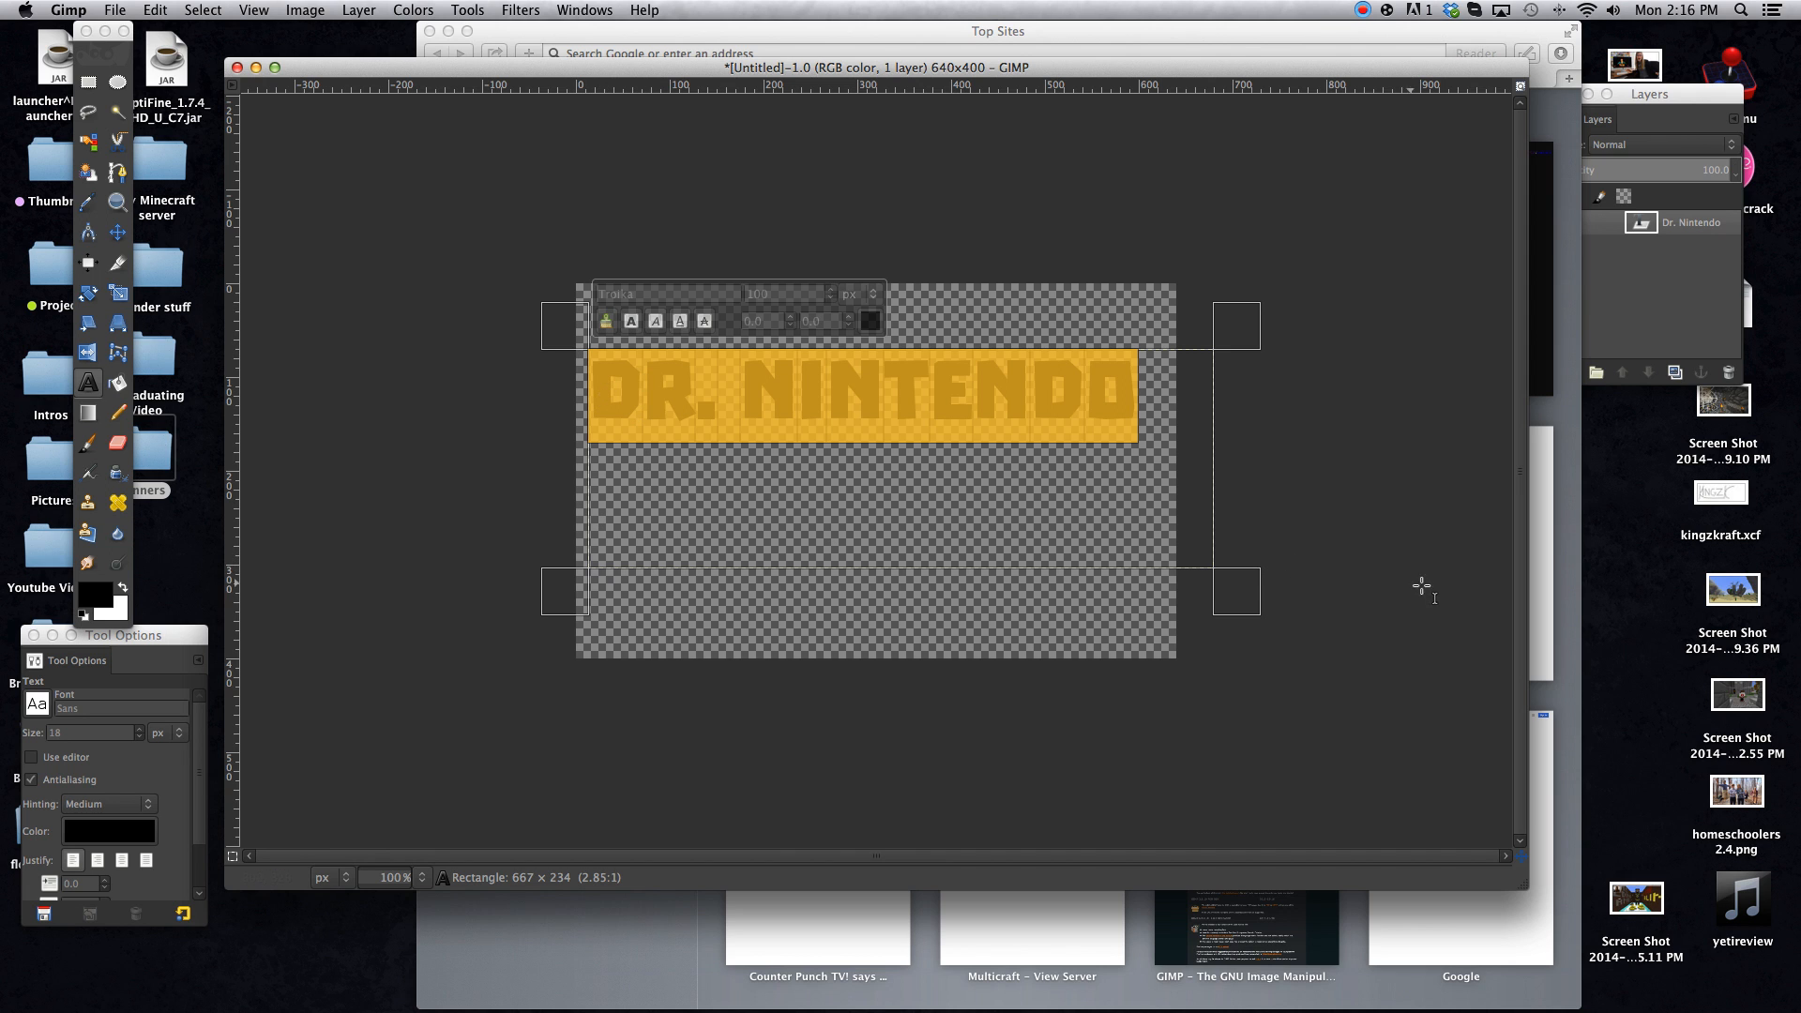
# Resize the image canvas to 1000 px wide and 200 px high
pyautogui.click(308, 10)
pyautogui.click(319, 97)
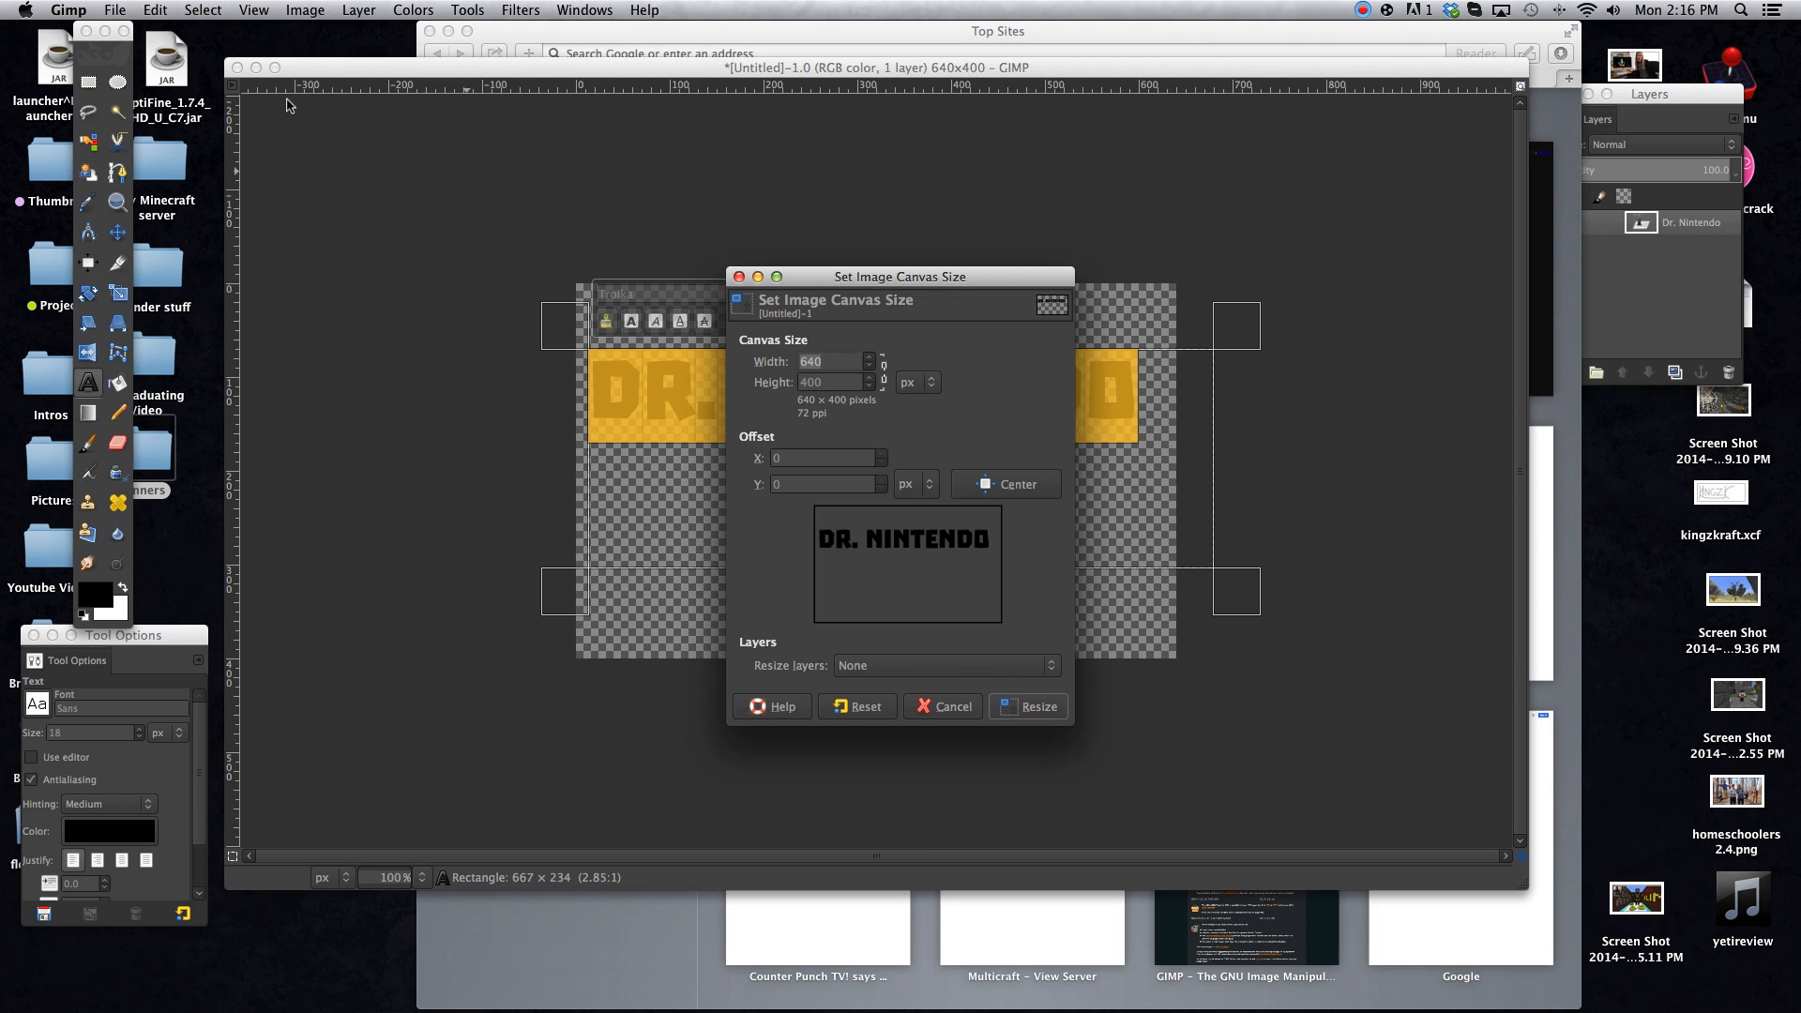
pyautogui.click(836, 380)
pyautogui.write('200')
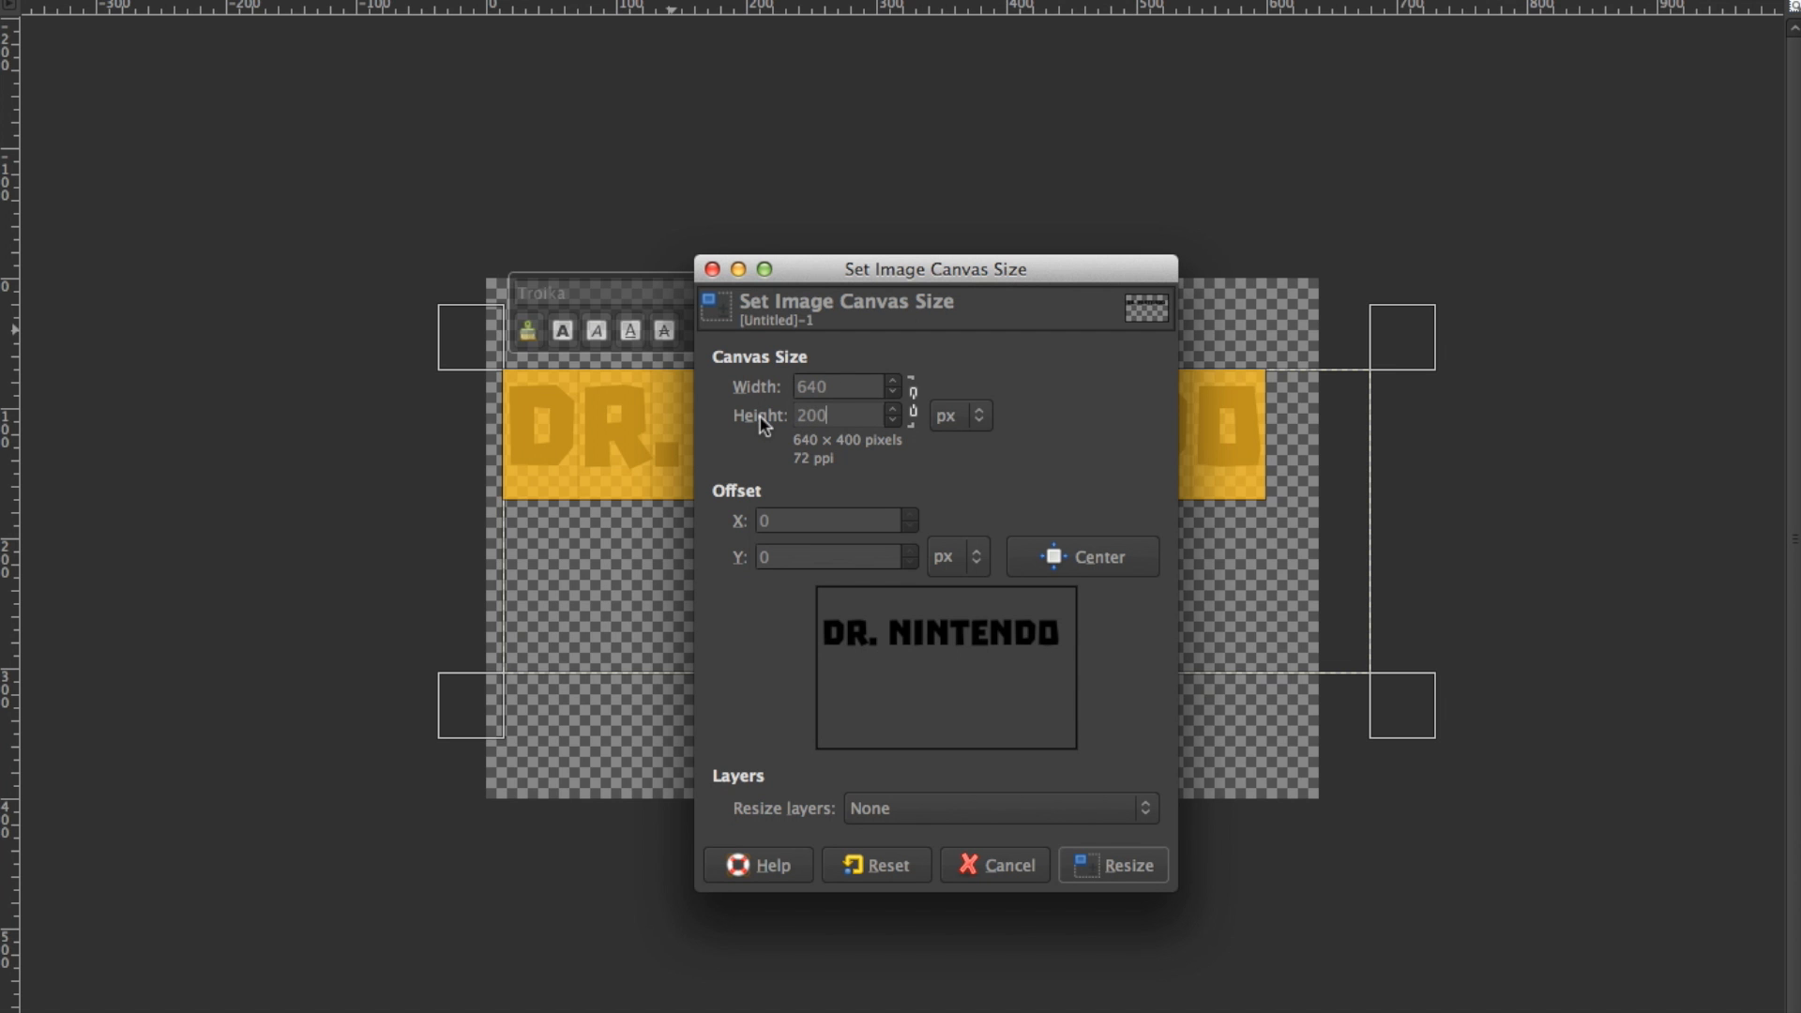
pyautogui.moveTo(833, 386); pyautogui.dragTo(730, 379)
pyautogui.write('1000')
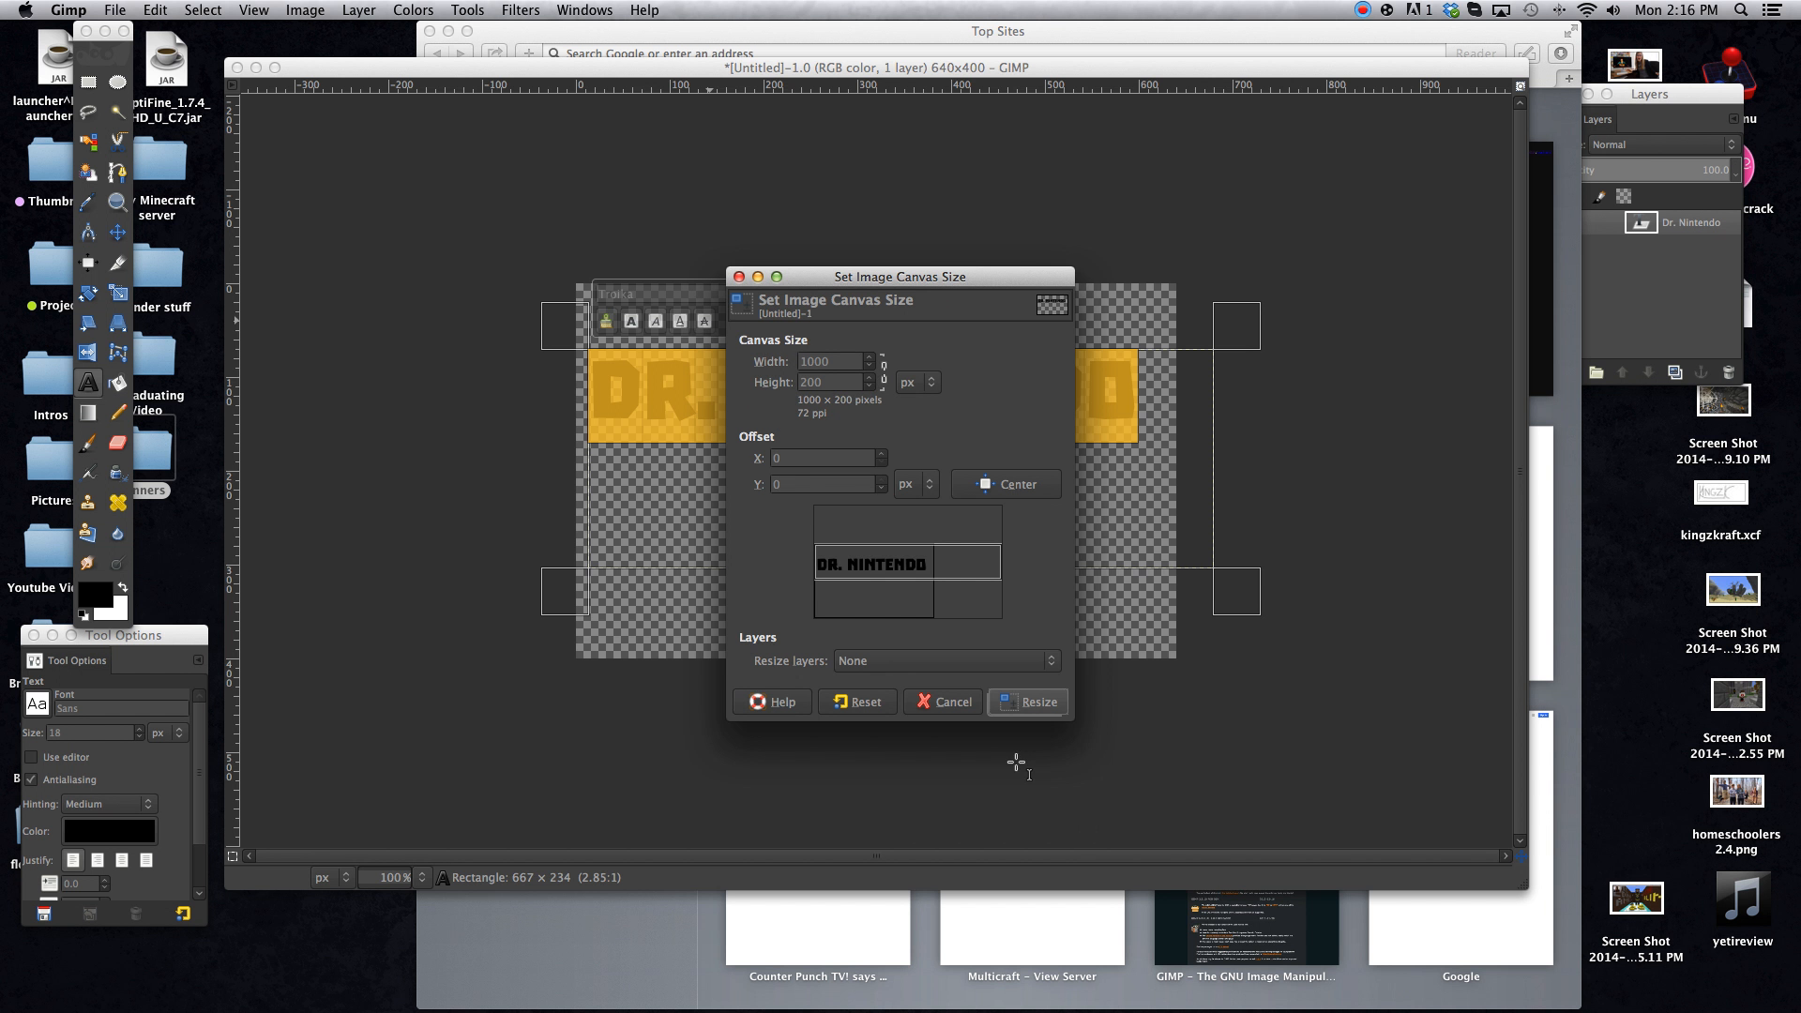
pyautogui.click(1013, 705)
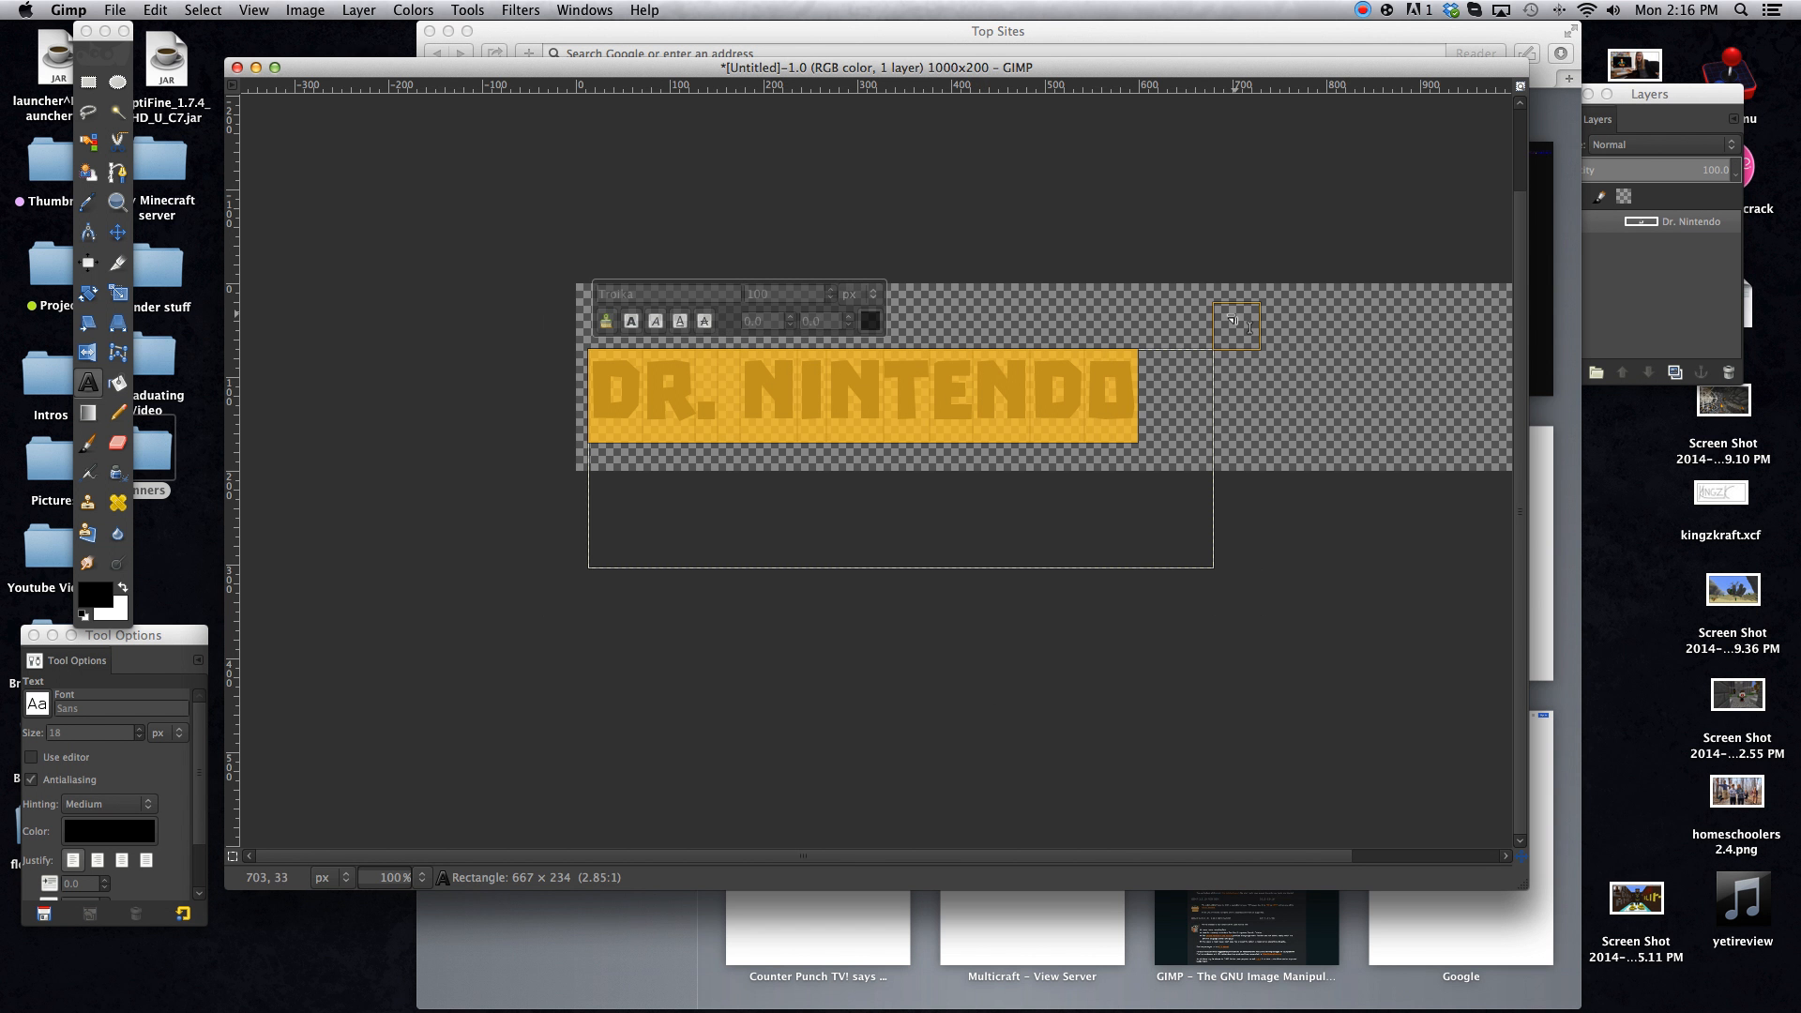
# Try the text at sizes of 300 px and 200 px, raising the text box's upper edge
pyautogui.write('300')
pyautogui.click(719, 290)
pyautogui.moveTo(567, 309); pyautogui.dragTo(572, 265)
pyautogui.moveTo(784, 228); pyautogui.dragTo(734, 225)
pyautogui.write('20')
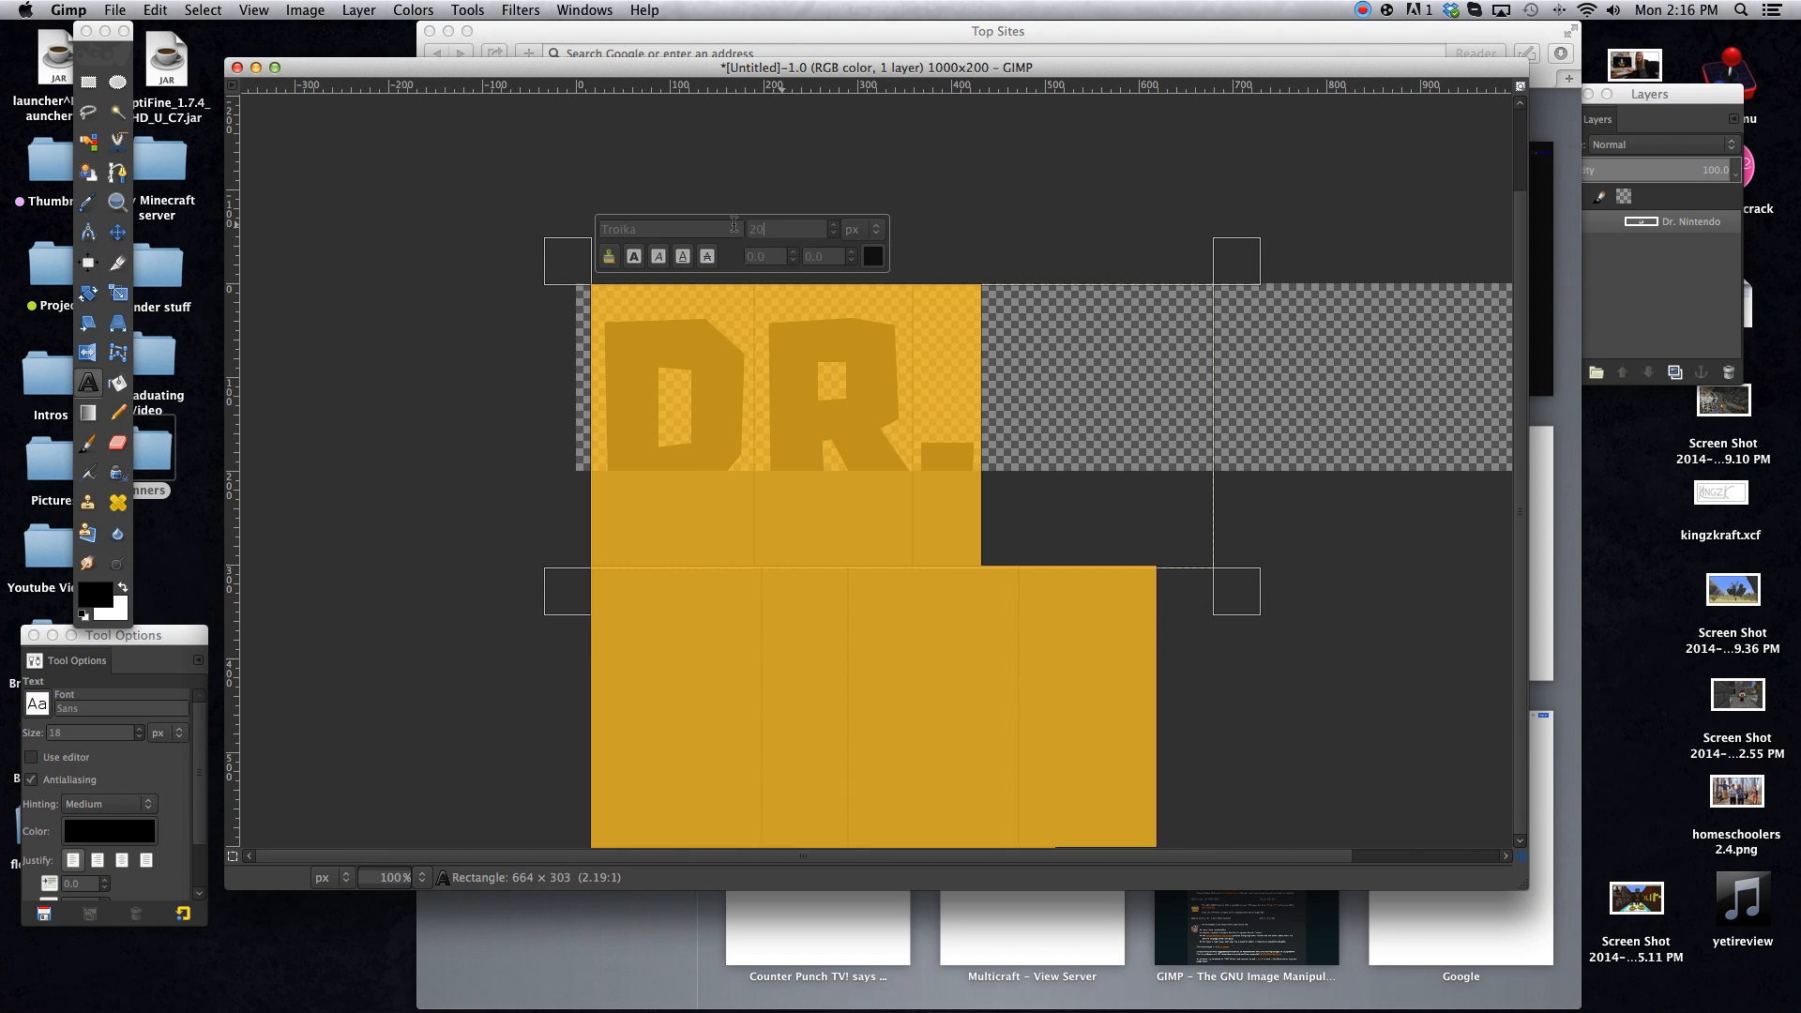
pyautogui.write('0')
# Enlarge the text box to about 1162 × 312 px and set the text size to 160 px
pyautogui.moveTo(1247, 258); pyautogui.dragTo(1511, 235)
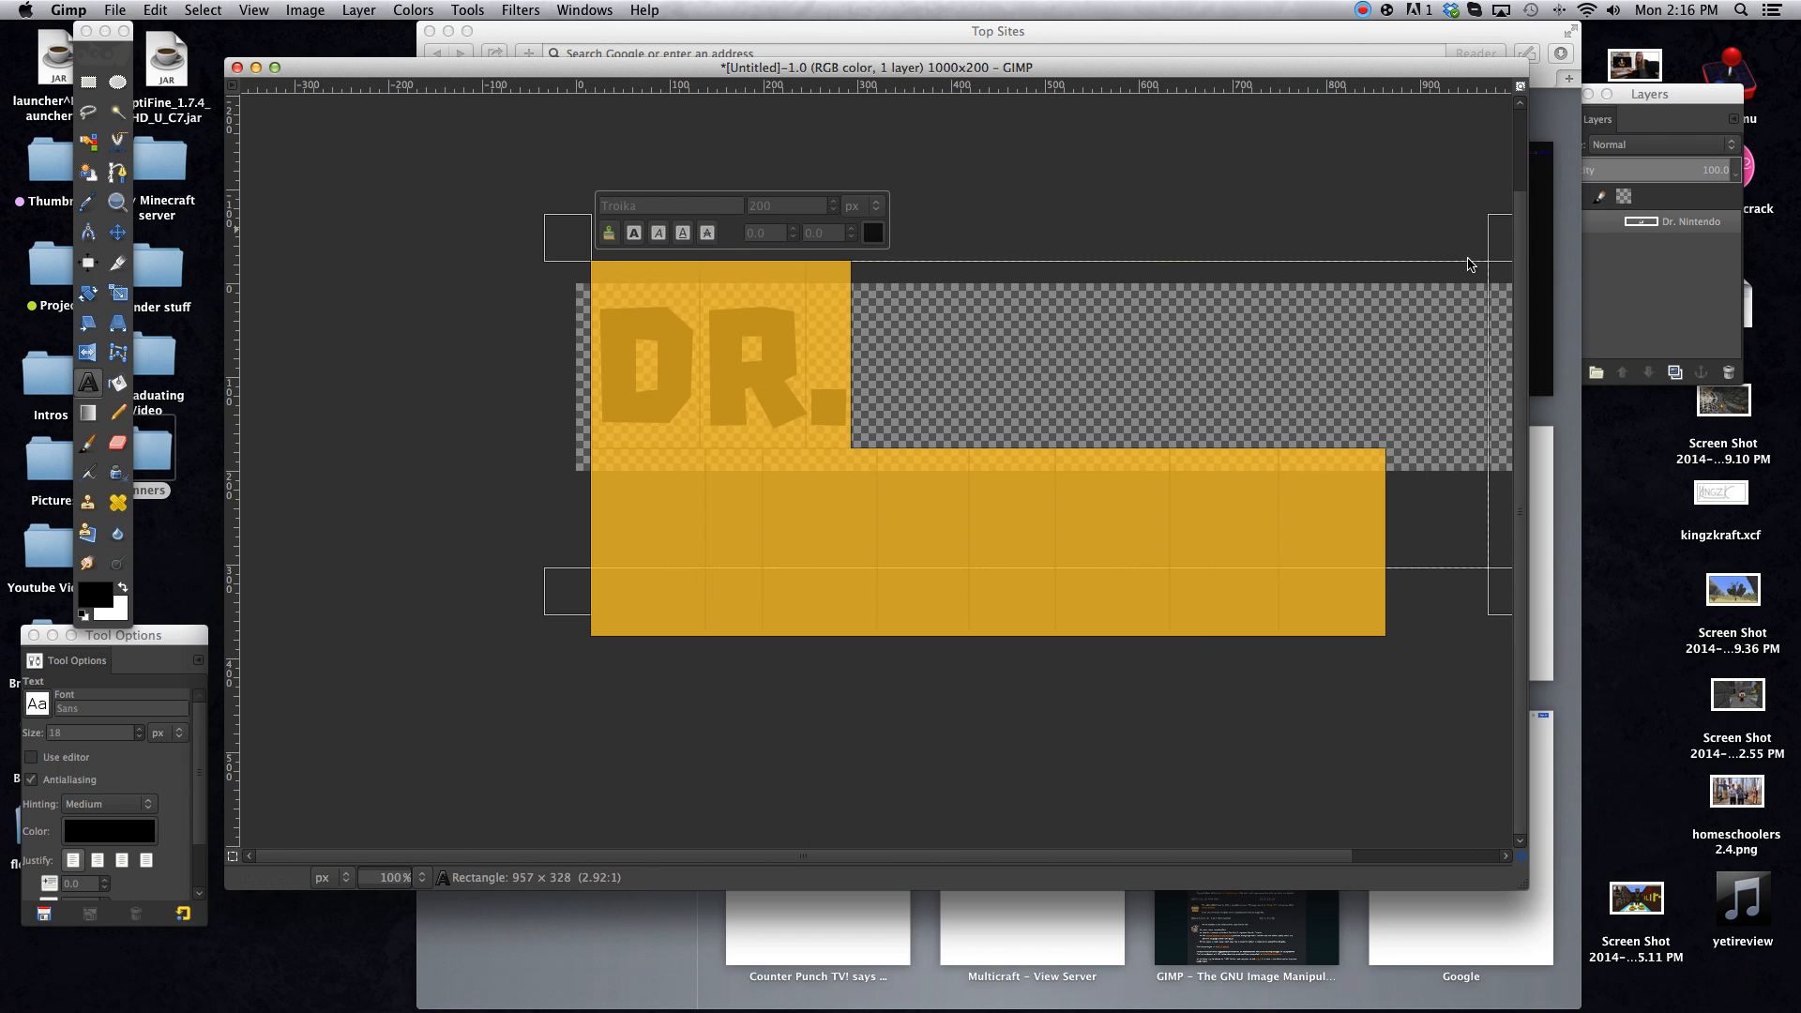
pyautogui.hscroll(2, 1472, 266)
pyautogui.moveTo(1363, 236); pyautogui.dragTo(1493, 233)
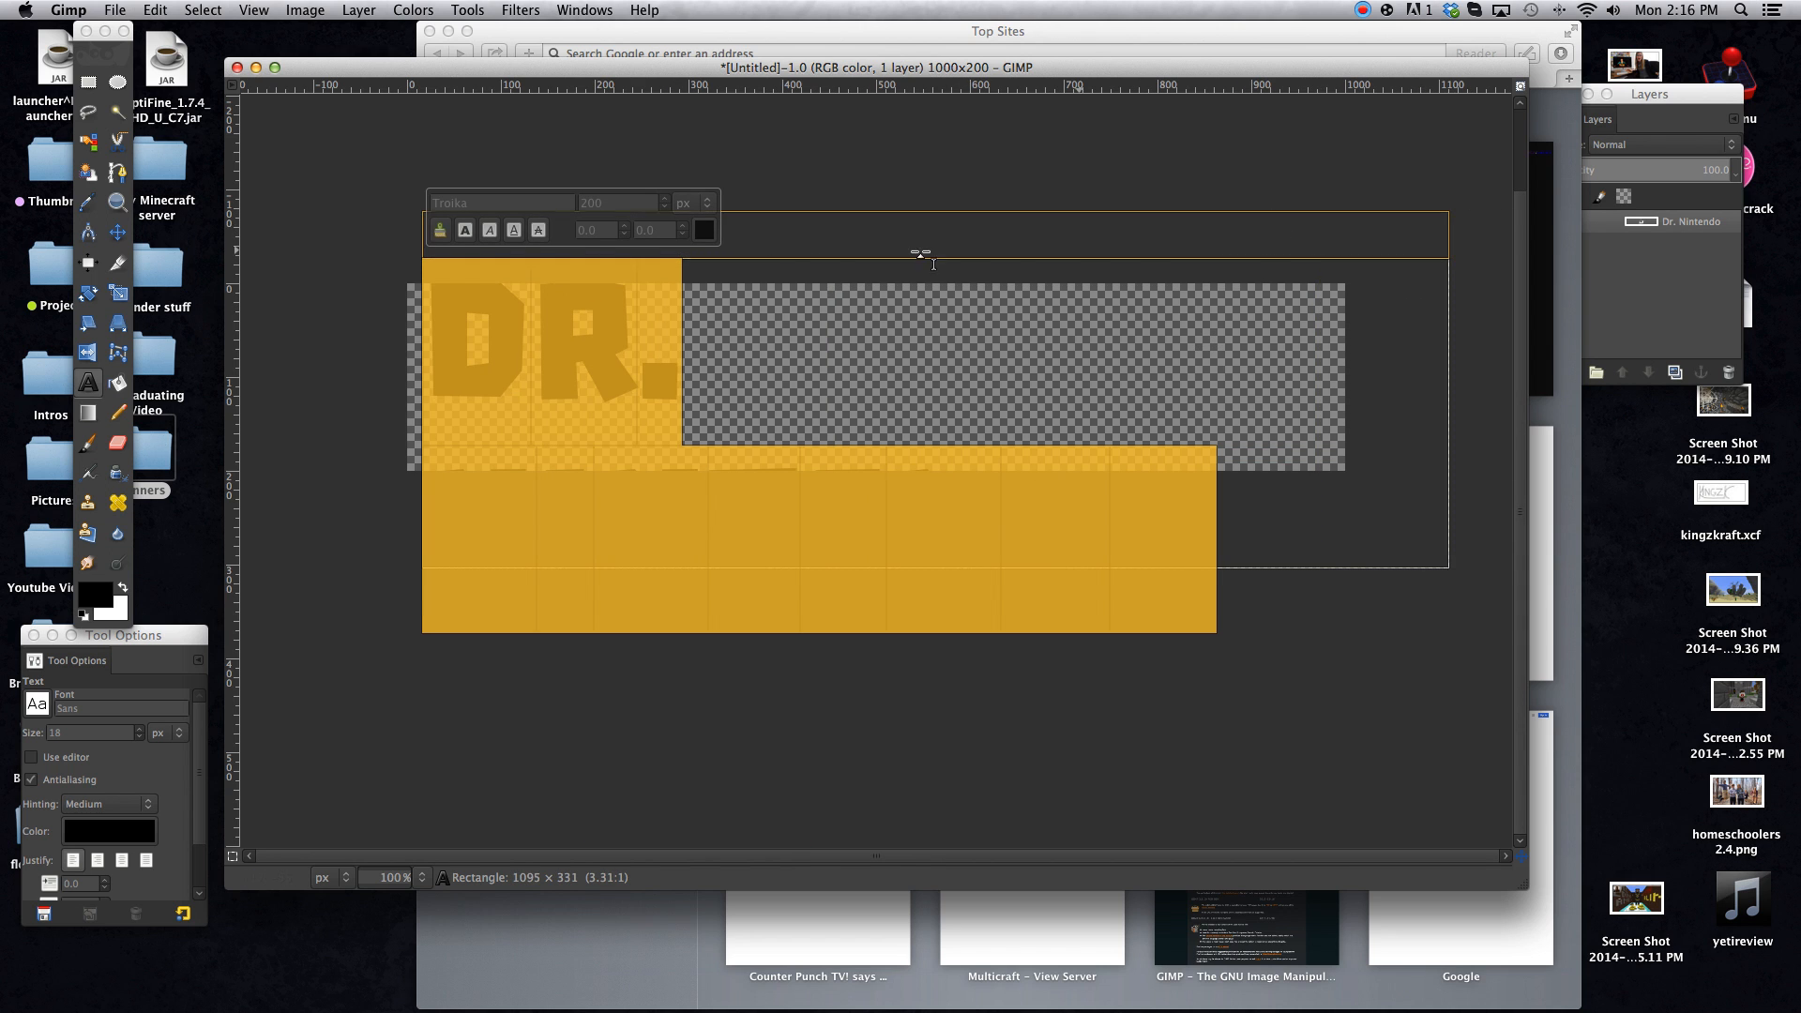
pyautogui.moveTo(401, 234); pyautogui.dragTo(338, 249)
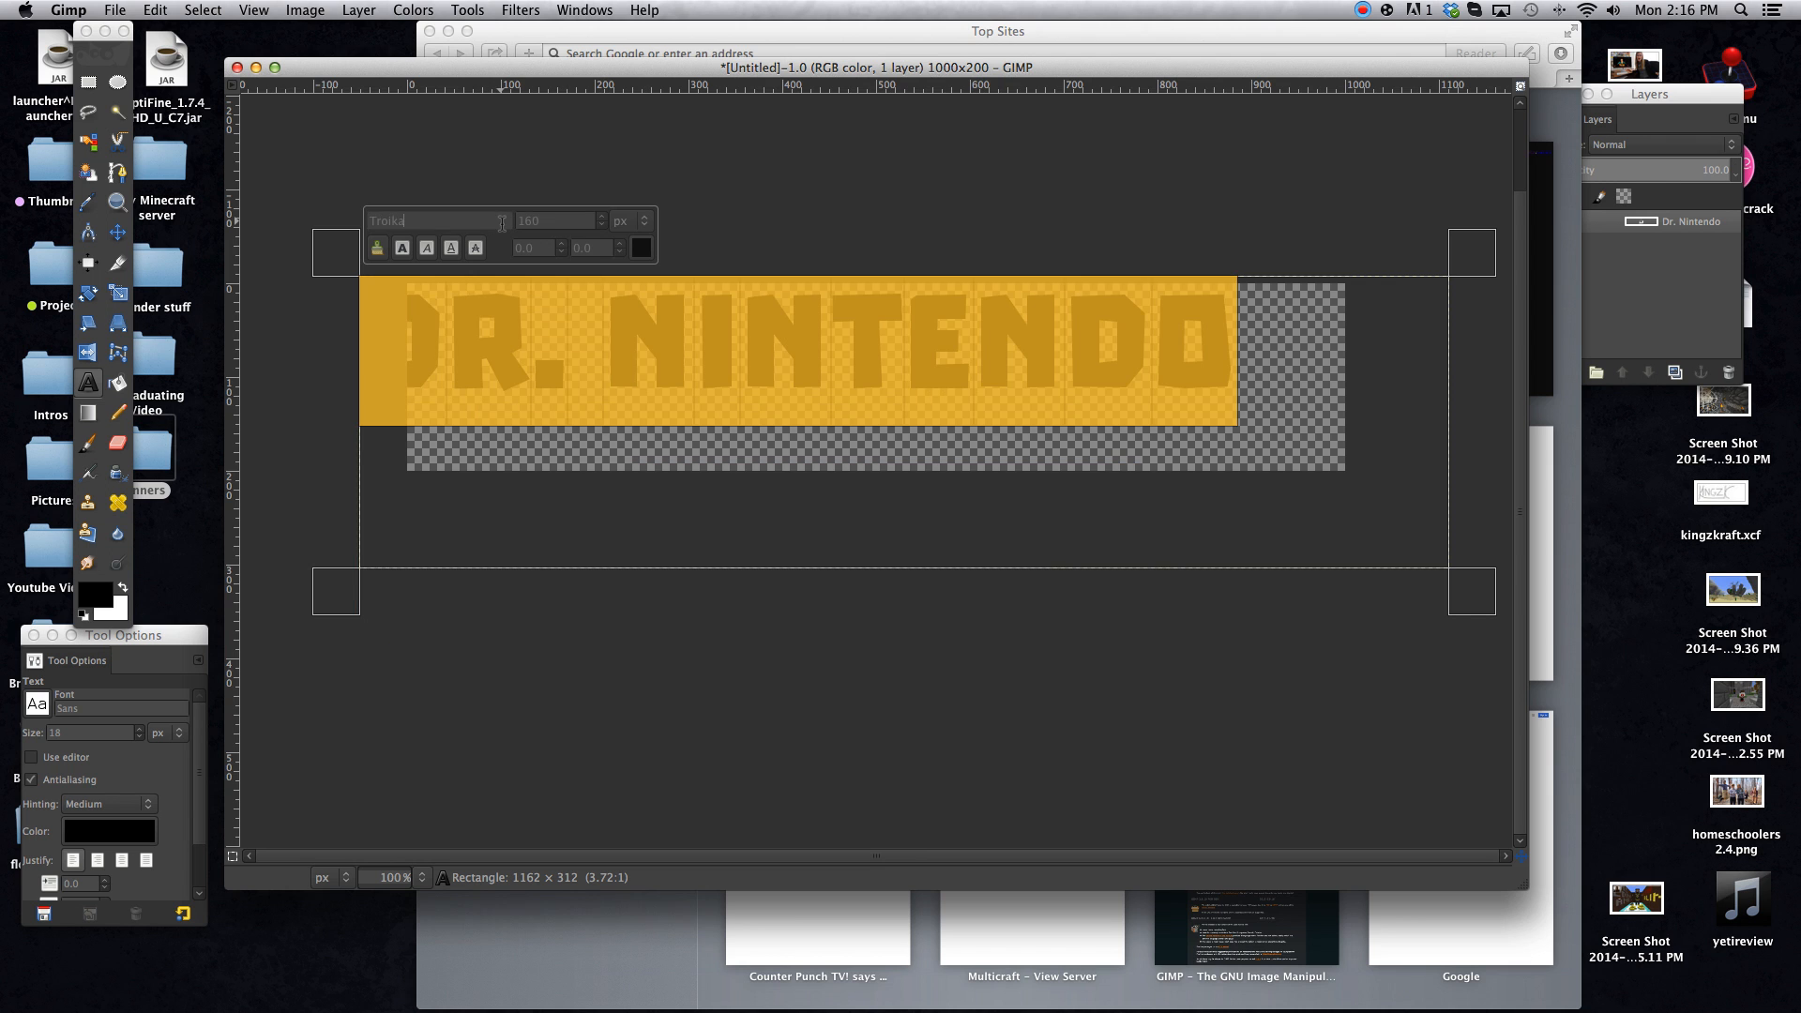
# Adjust the text box's upper-left corner to fit the text inside the canvas, making the box about 1083 × 282 px
pyautogui.moveTo(343, 260); pyautogui.dragTo(415, 281)
pyautogui.click(872, 179)
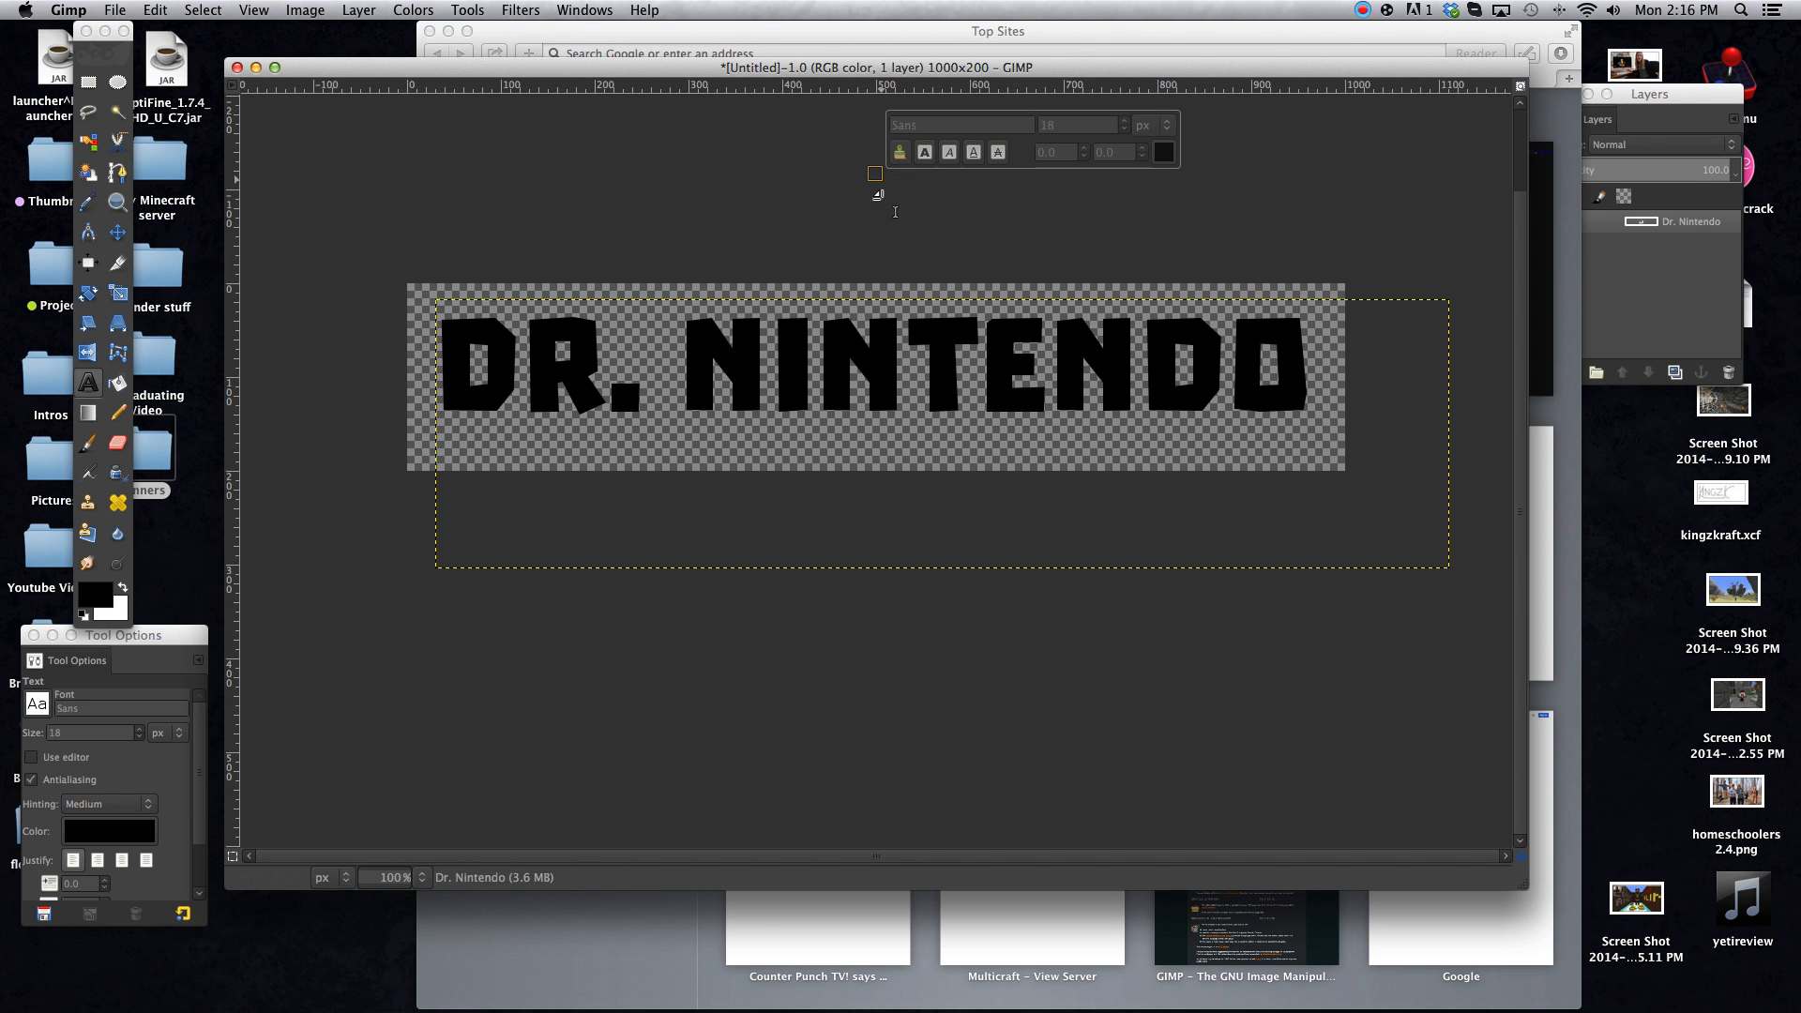
pyautogui.click(1048, 385)
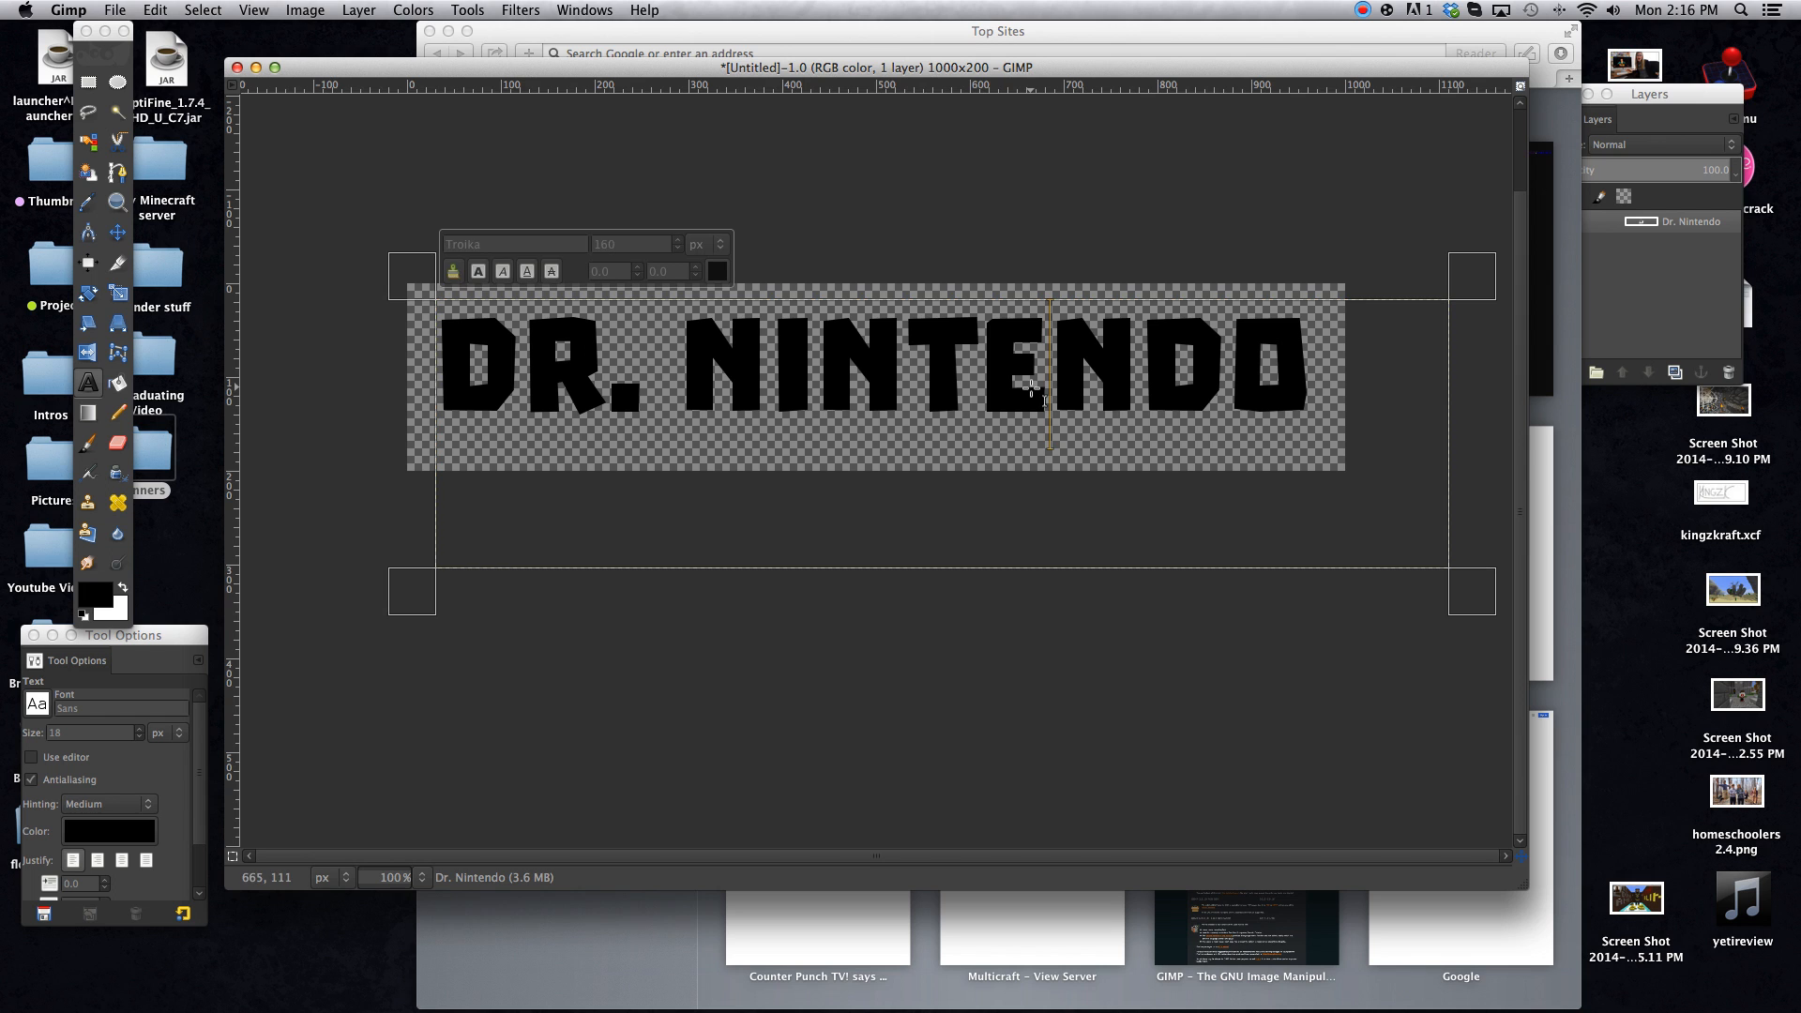
pyautogui.moveTo(428, 289); pyautogui.dragTo(427, 294)
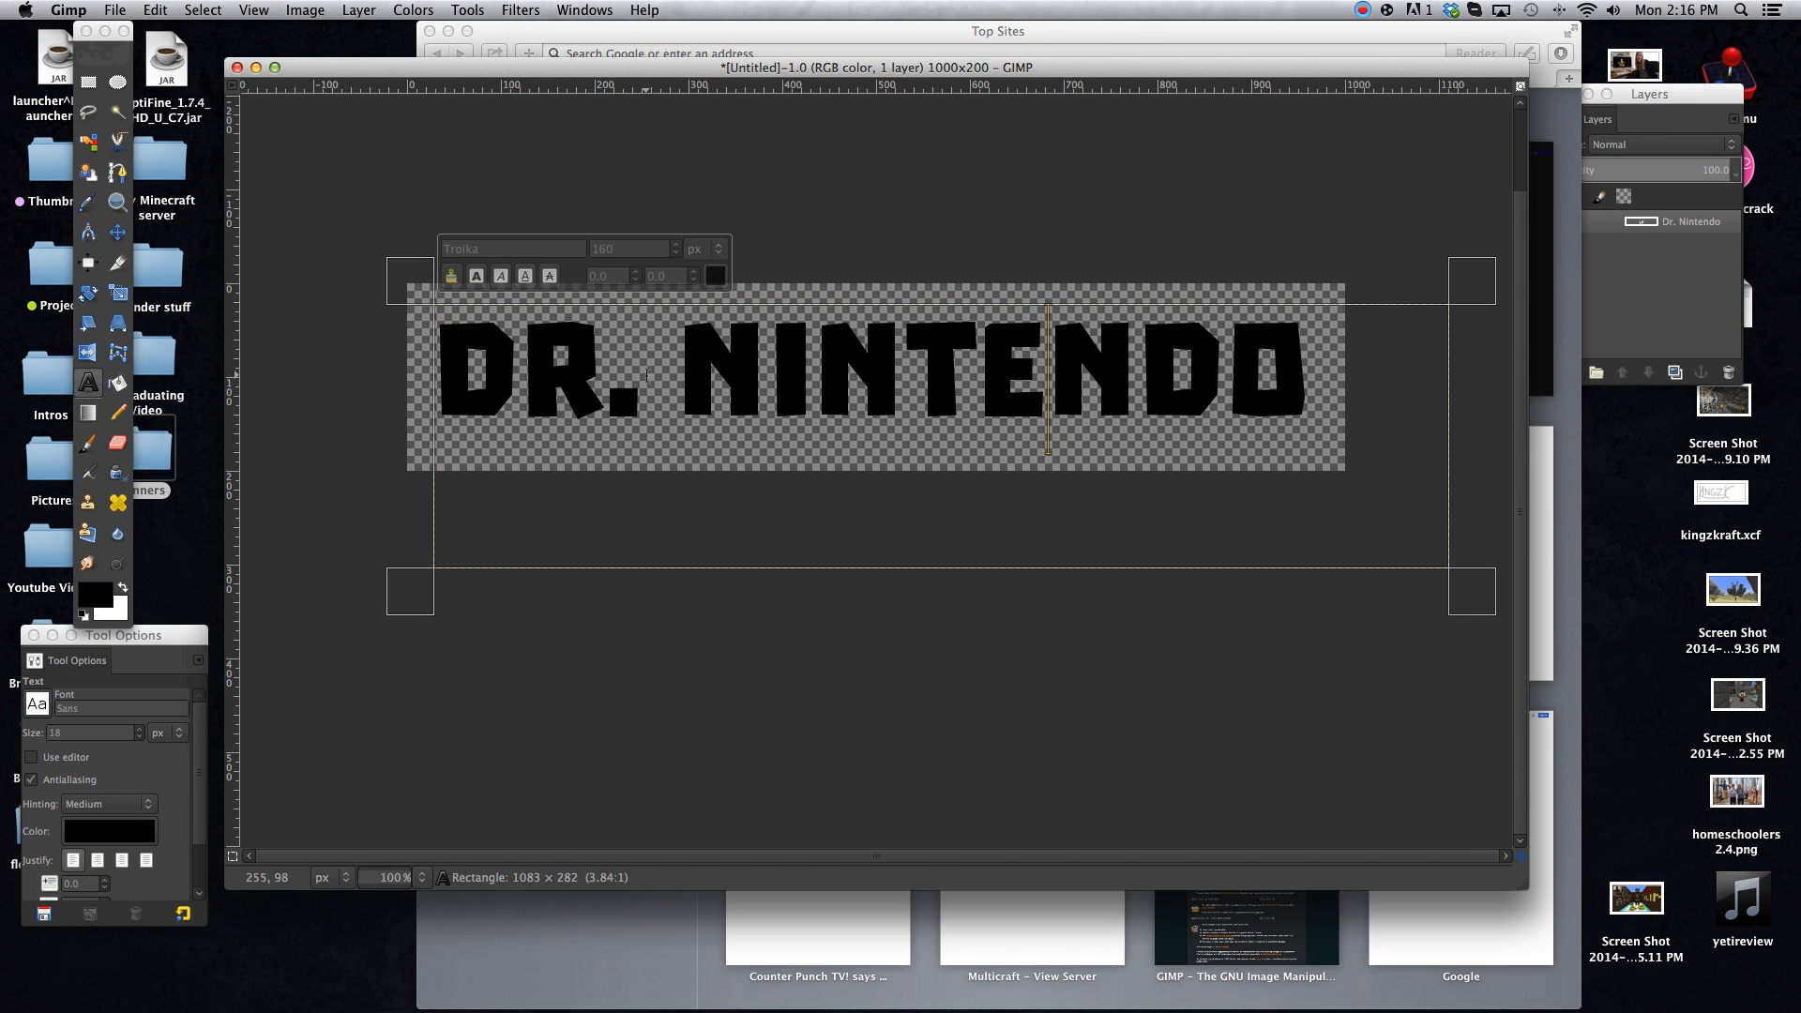
# Recolour the entire "Dr. Nintendo" text white
pyautogui.press('super+a')
pyautogui.click(718, 278)
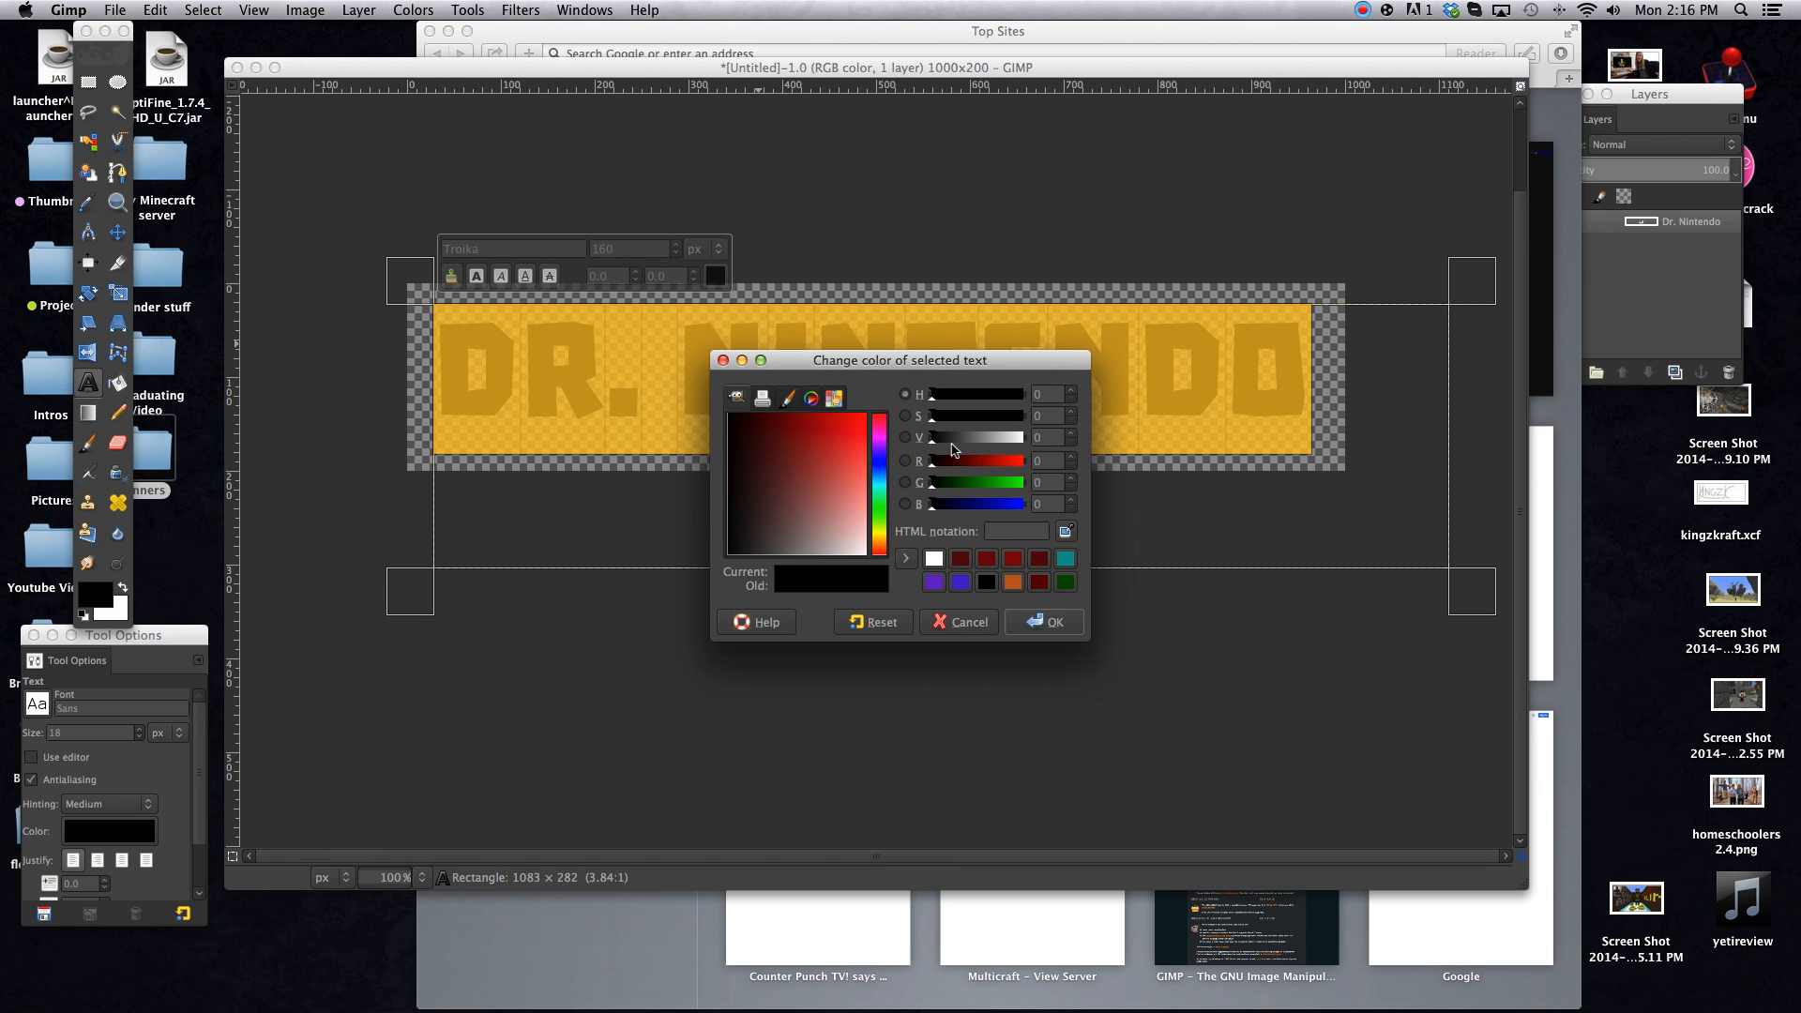
pyautogui.moveTo(976, 440); pyautogui.dragTo(1074, 643)
pyautogui.click(1038, 624)
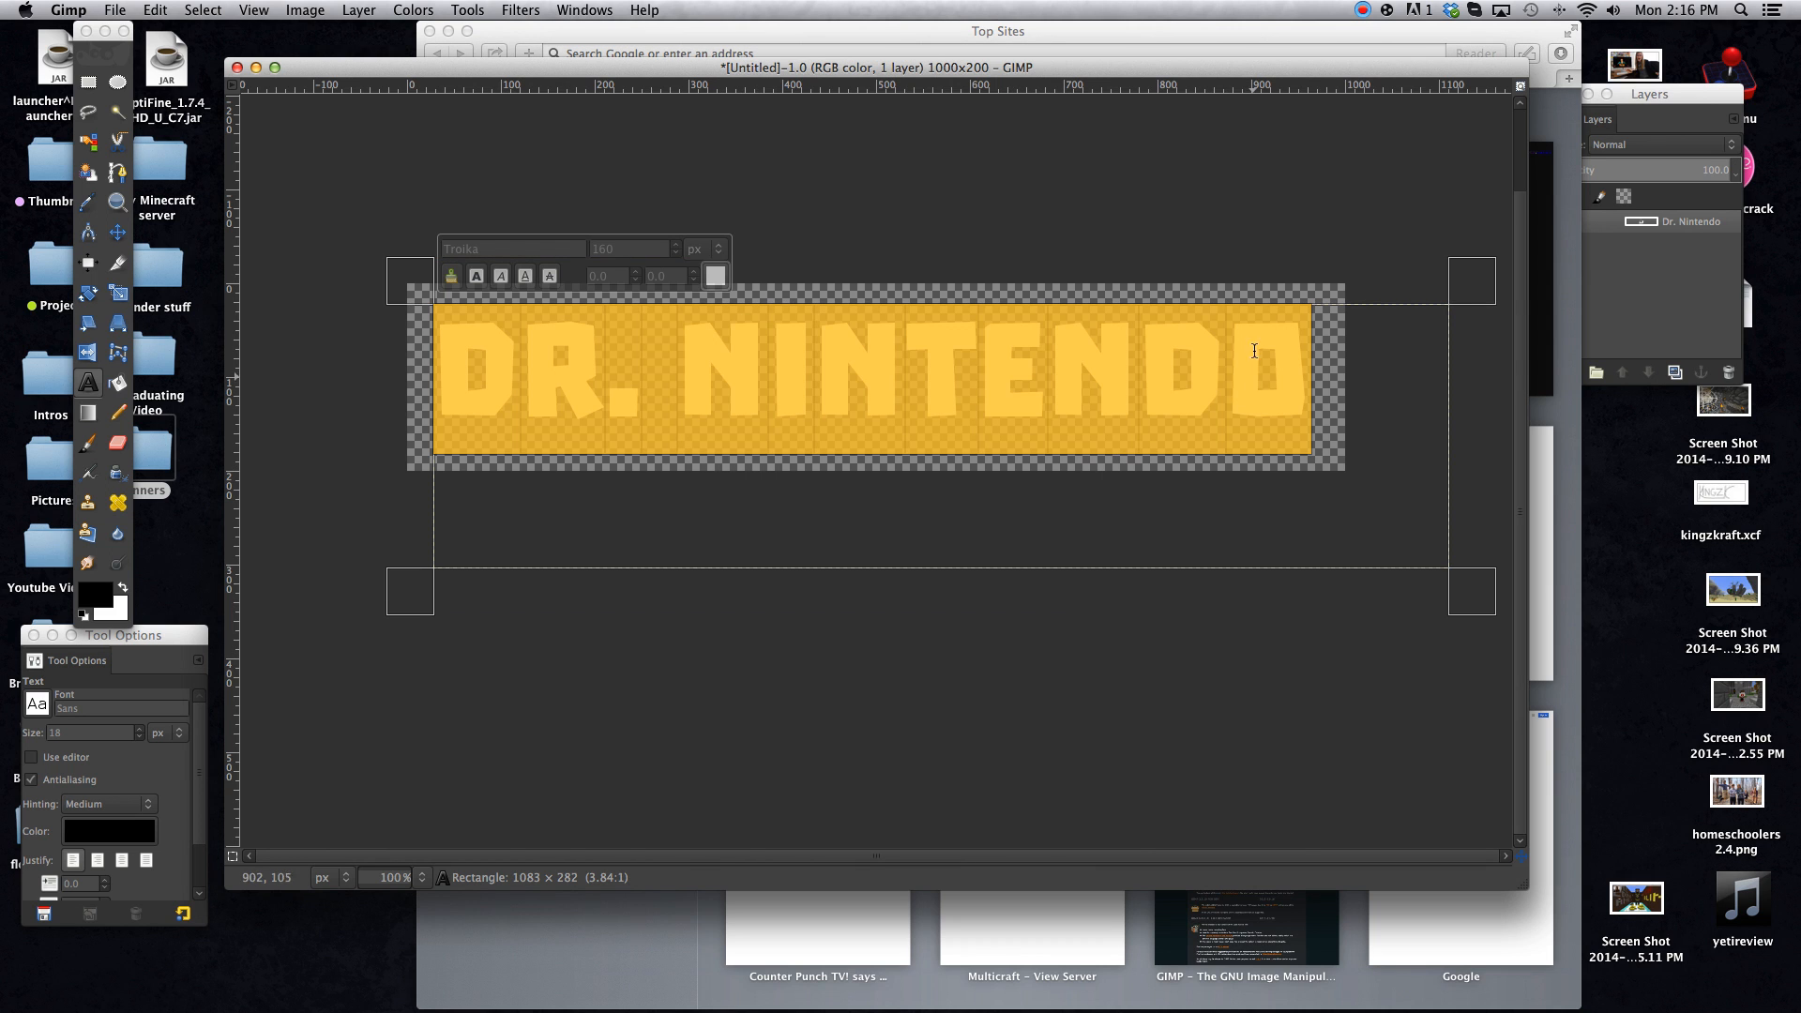
pyautogui.click(1115, 499)
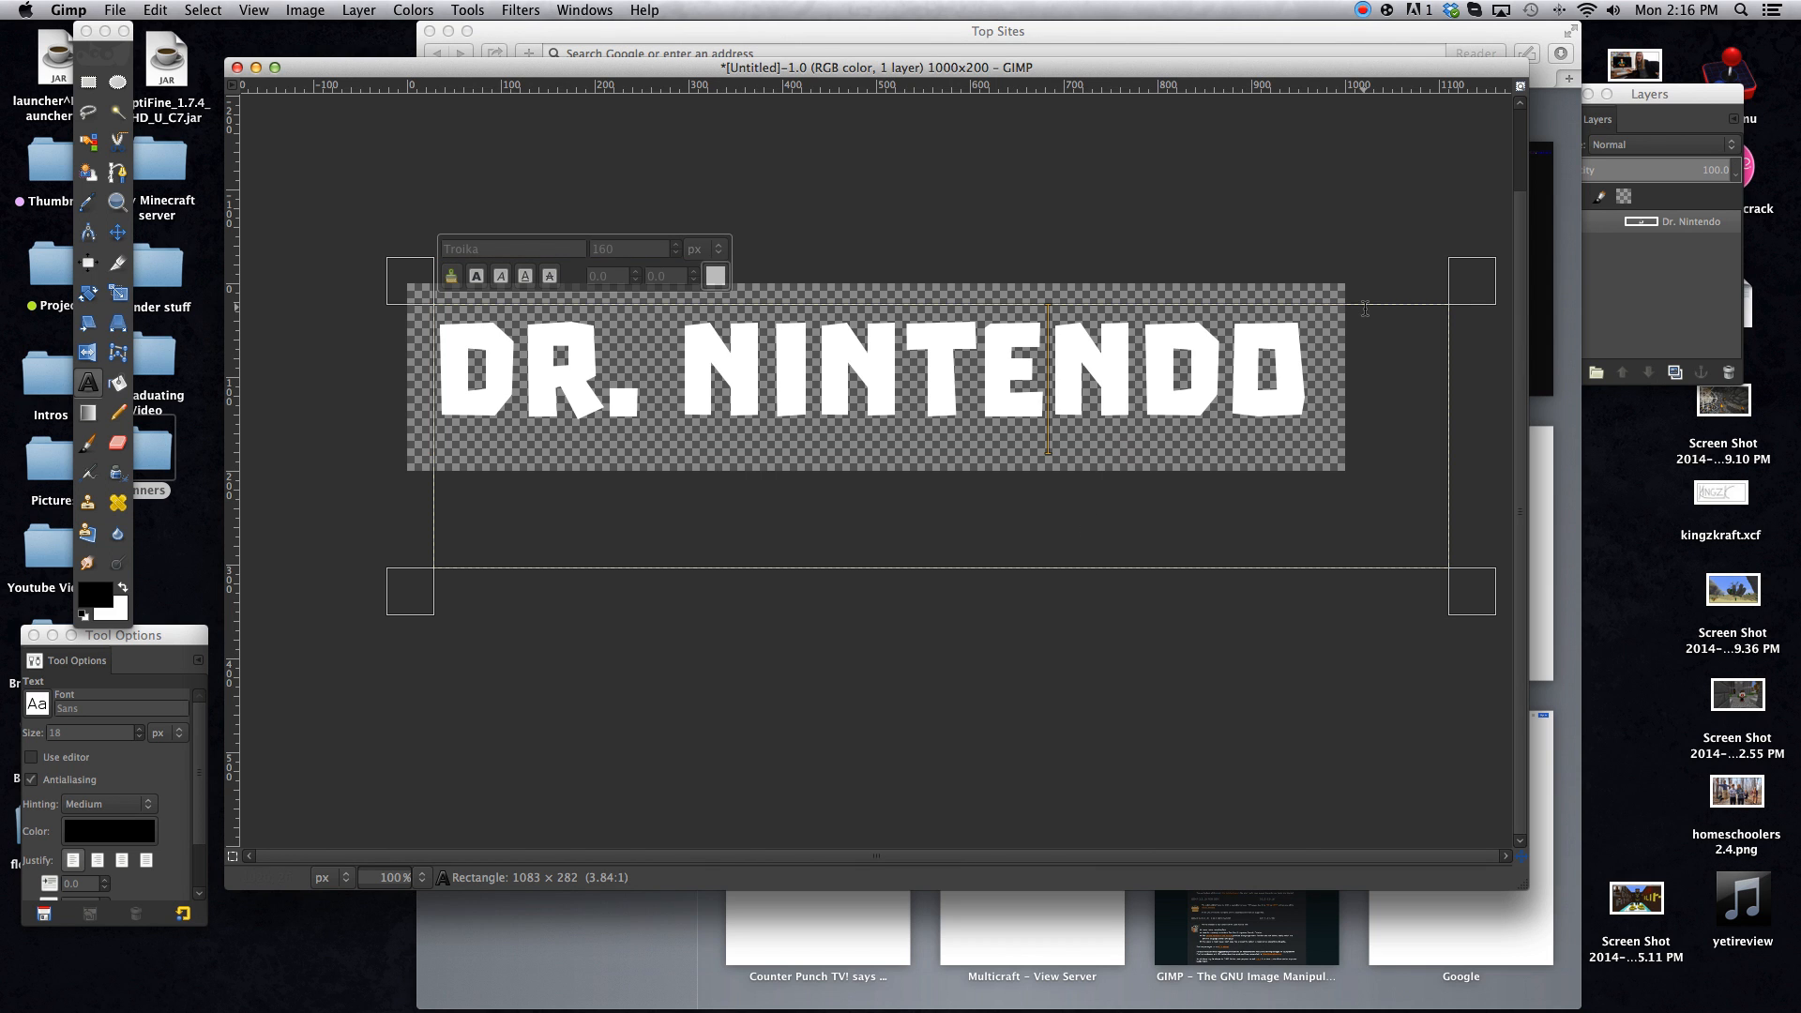
# Duplicate the white "Dr. Nintendo" text layer and select the lower of the two copies
pyautogui.click(1679, 91)
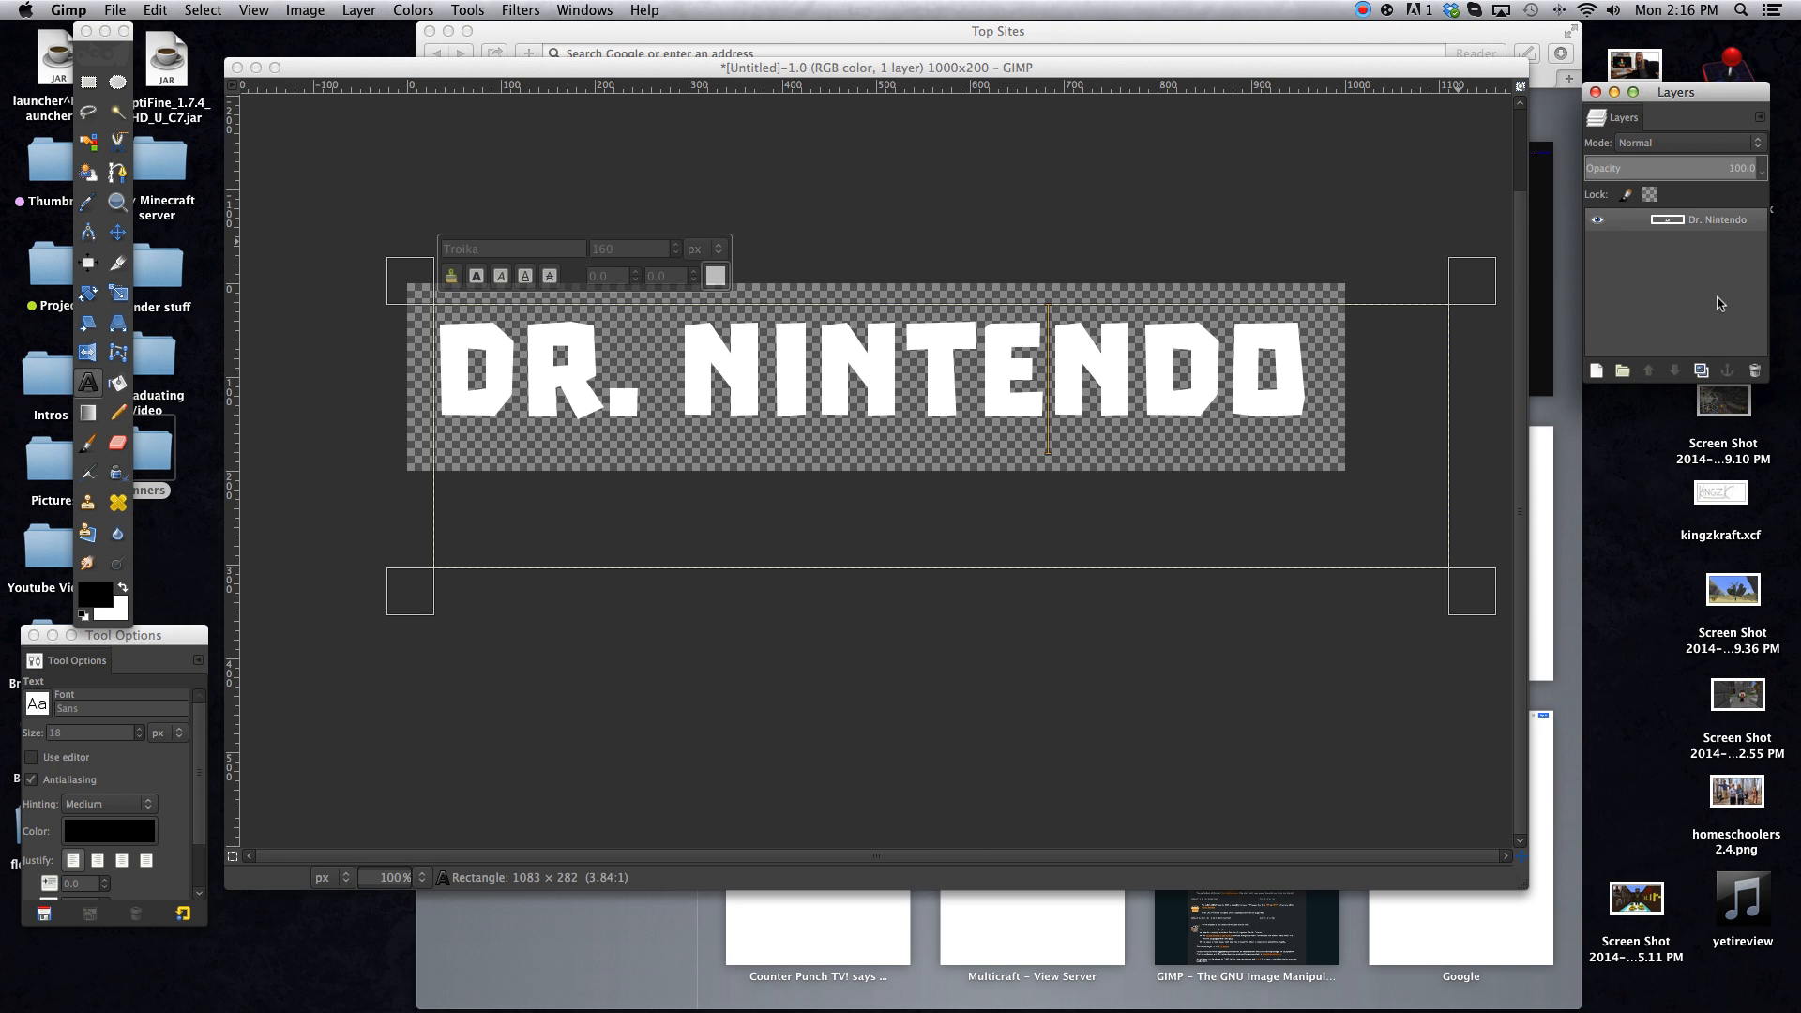
pyautogui.click(1723, 223)
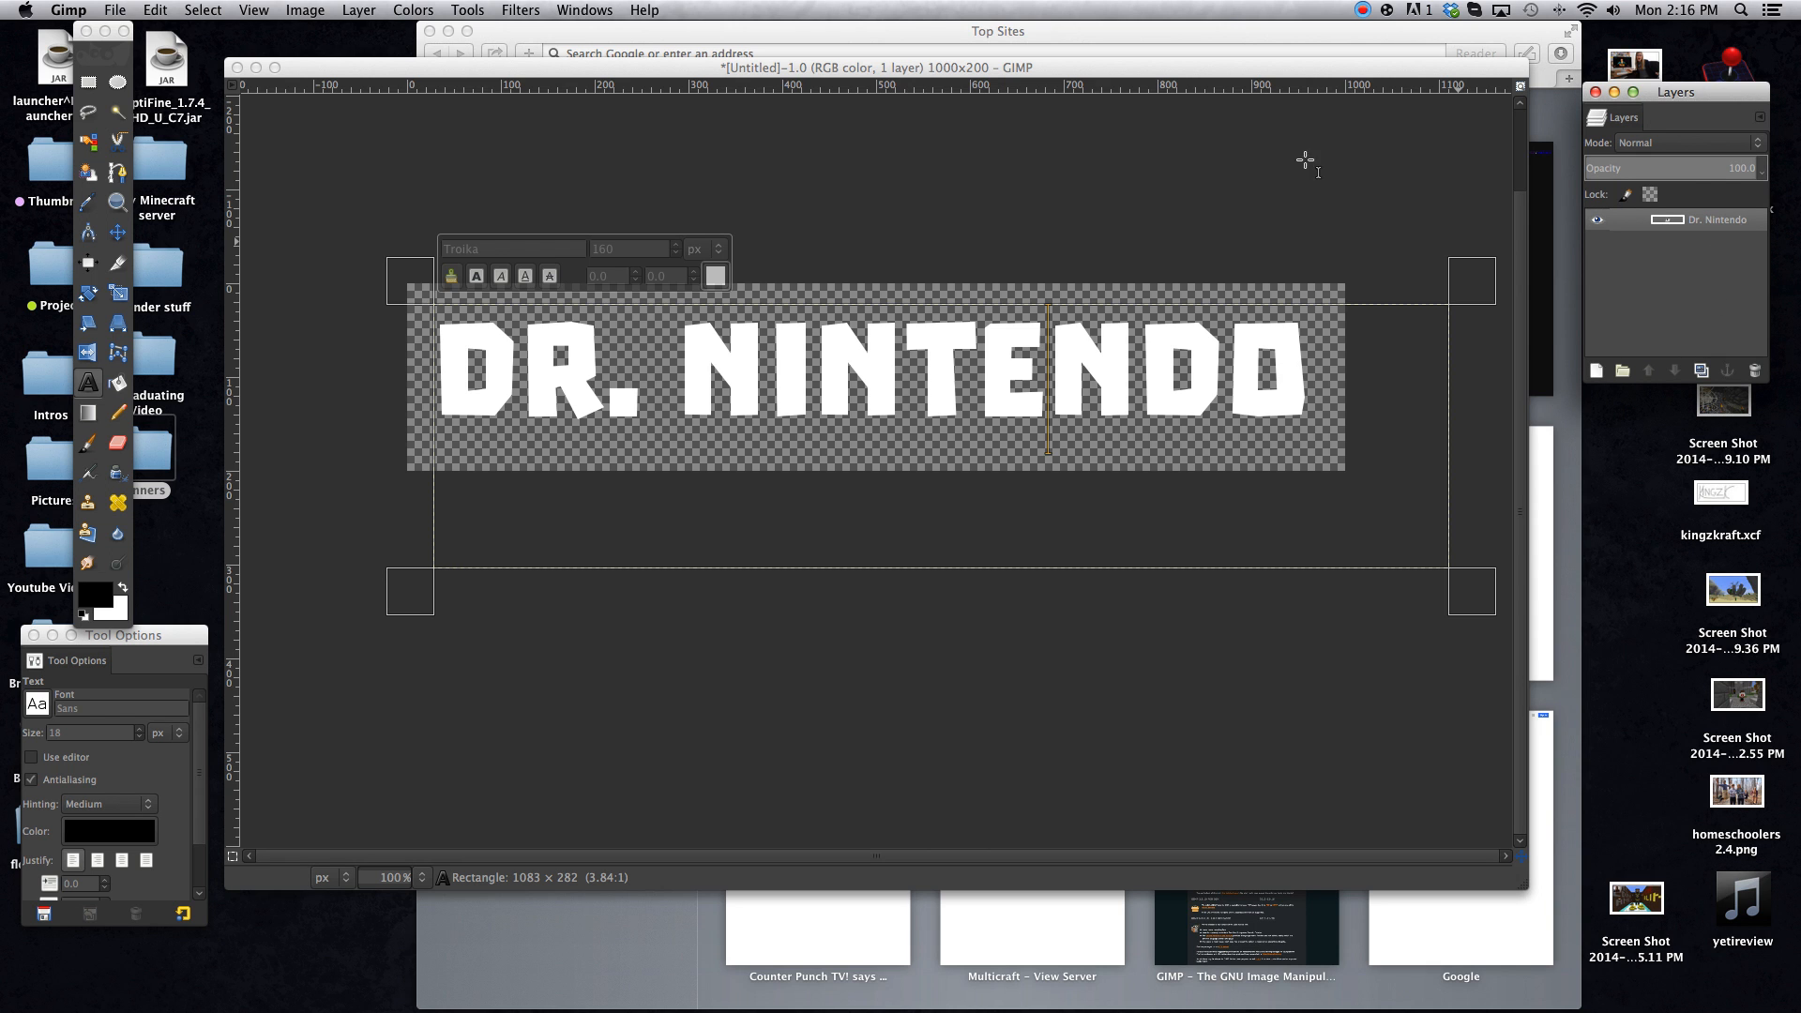
pyautogui.click(572, 54)
pyautogui.click(1701, 370)
pyautogui.click(1713, 246)
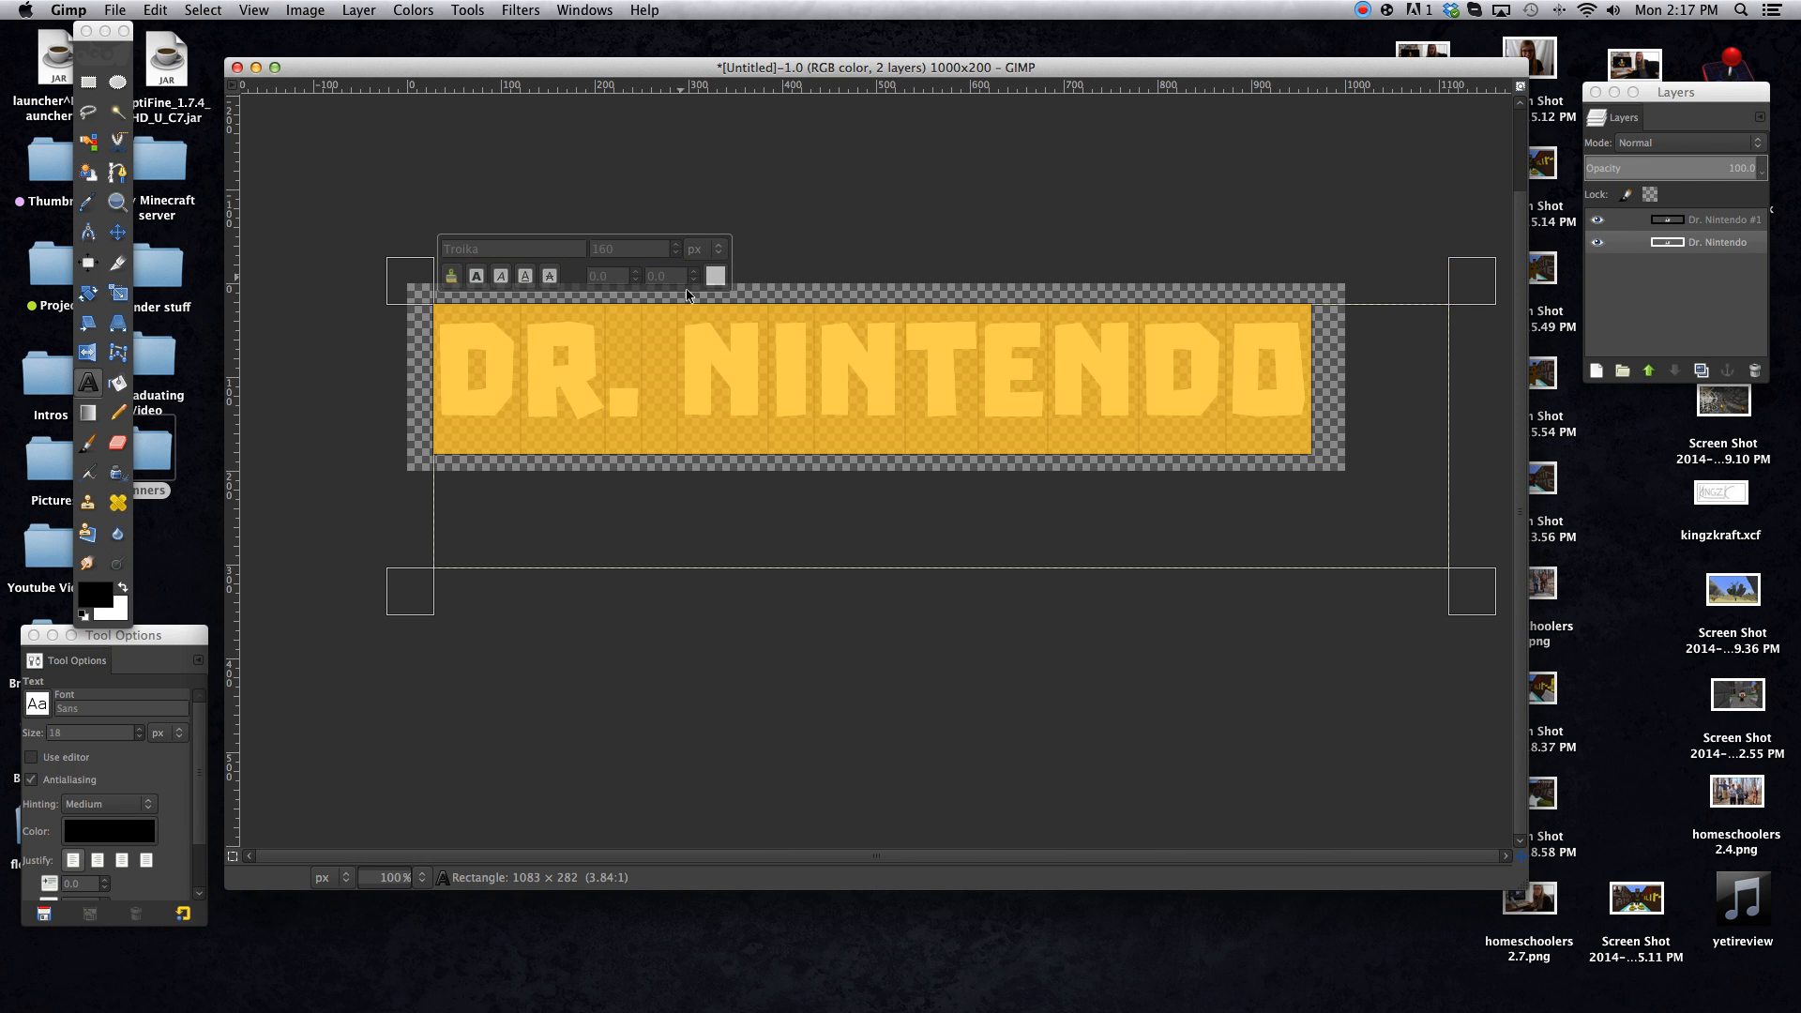
# Recolour the lower text copy black and offset it slightly to the left as a shadow behind the white letters
pyautogui.click(715, 275)
pyautogui.moveTo(985, 452); pyautogui.dragTo(932, 437)
pyautogui.click(1044, 622)
pyautogui.moveTo(401, 280); pyautogui.dragTo(399, 279)
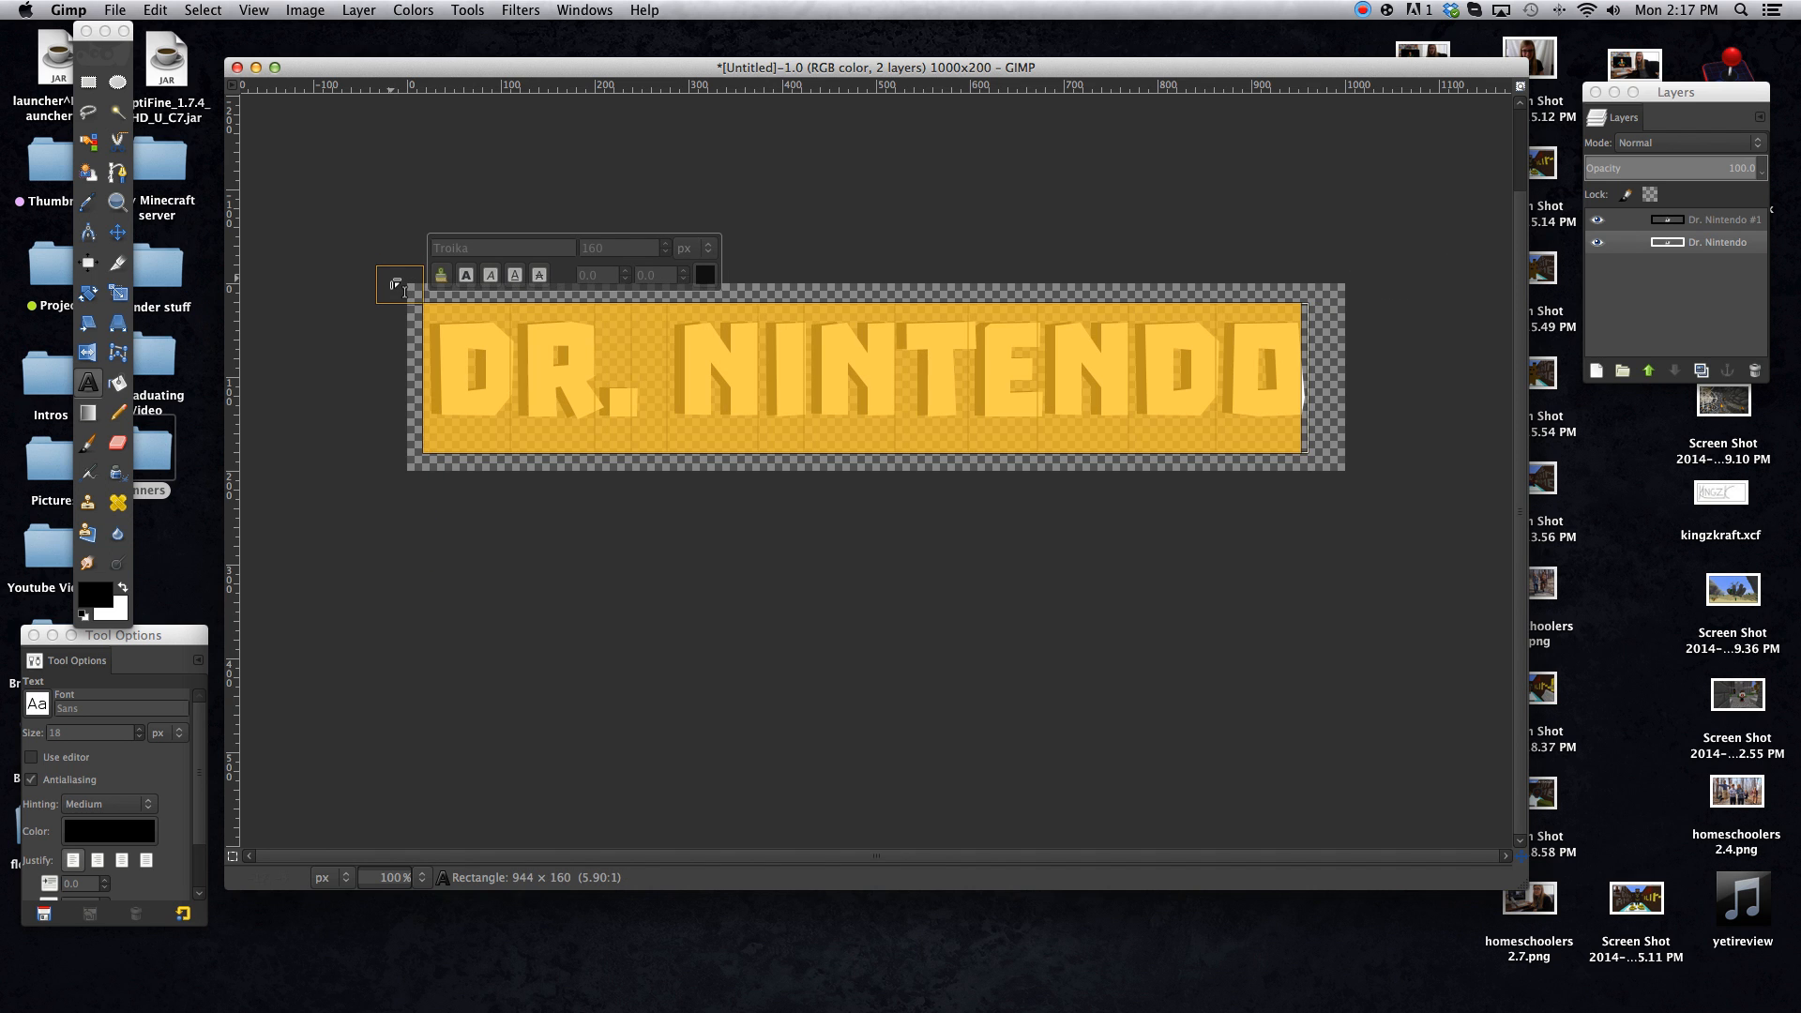
pyautogui.click(571, 591)
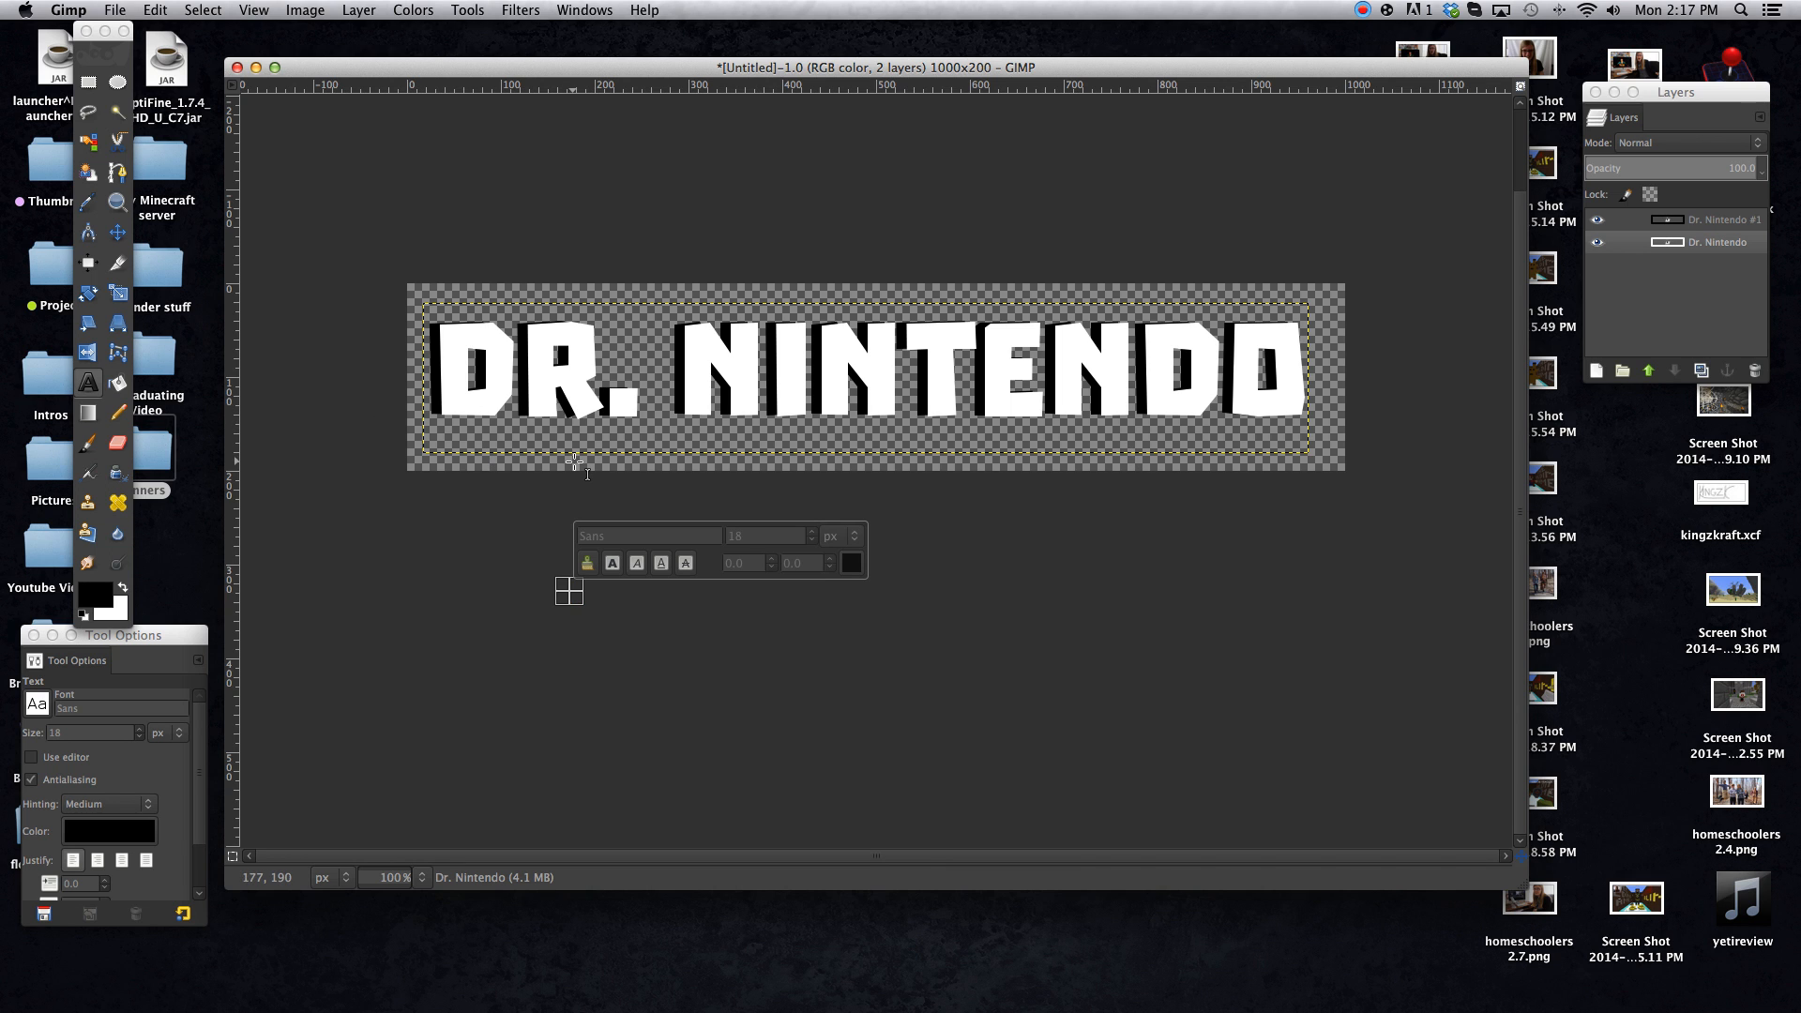
# Delete the black shadow copy of the text layer
pyautogui.click(497, 385)
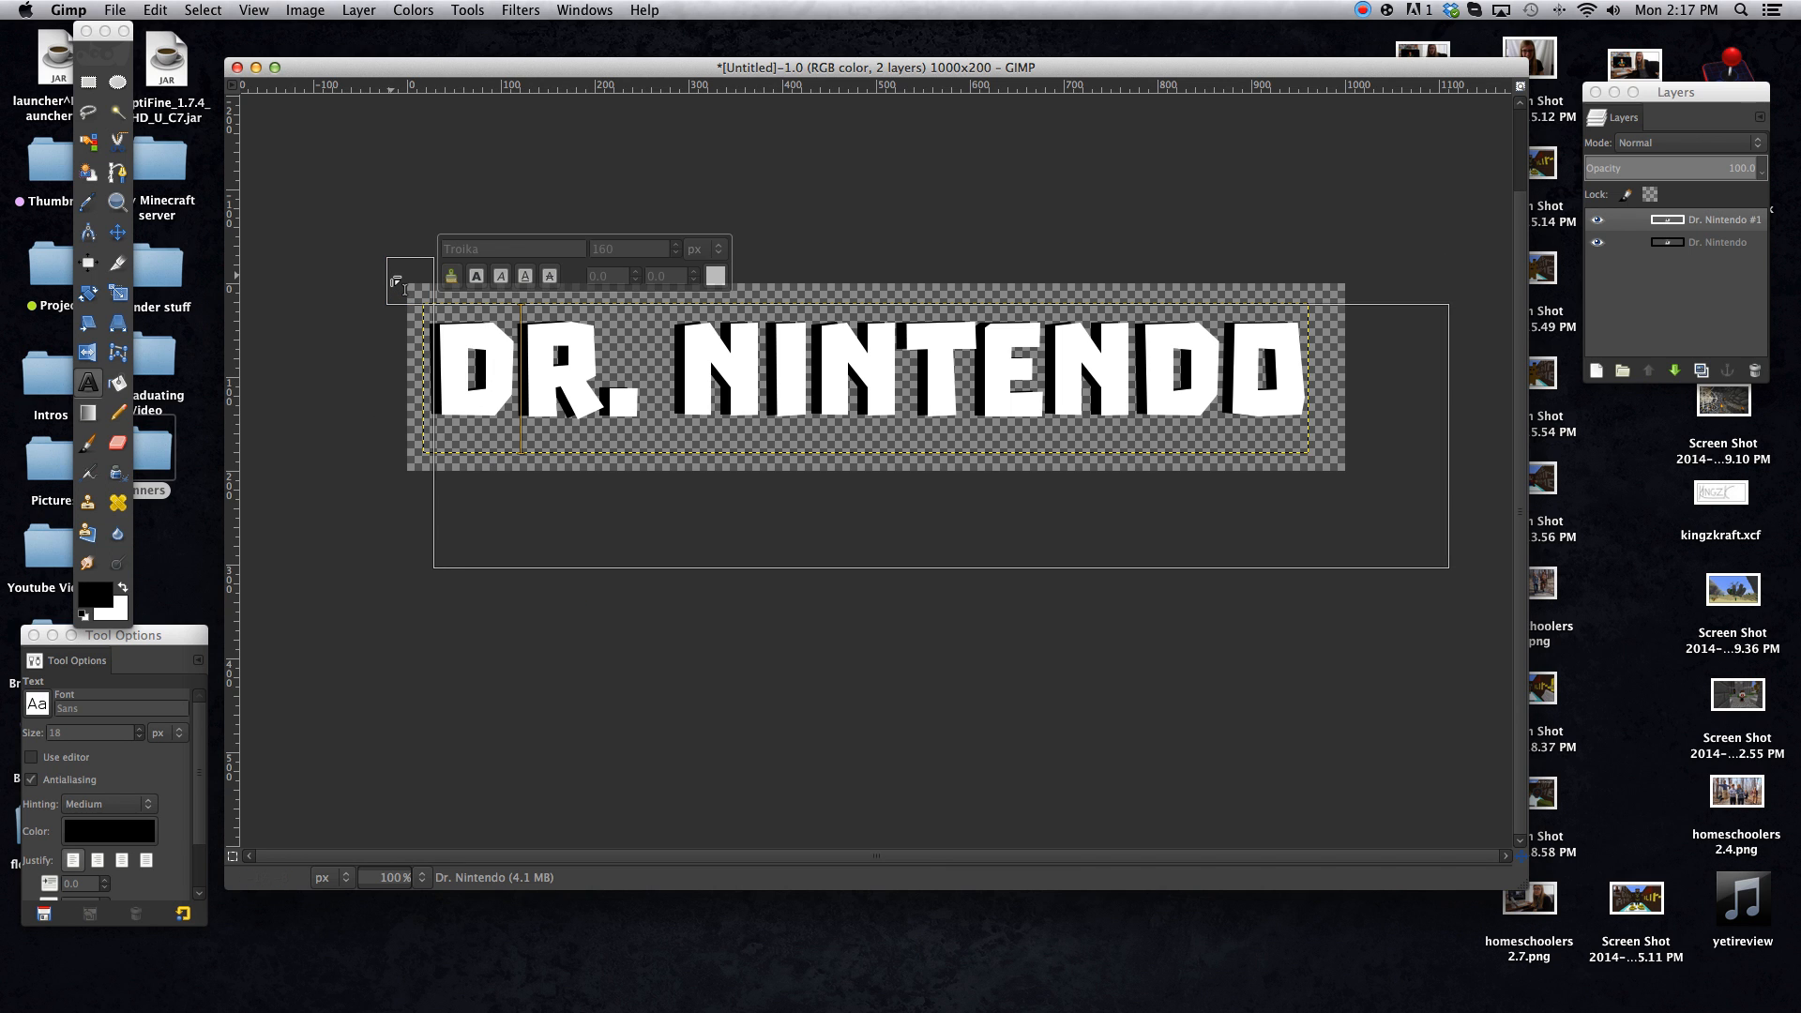
pyautogui.click(1743, 243)
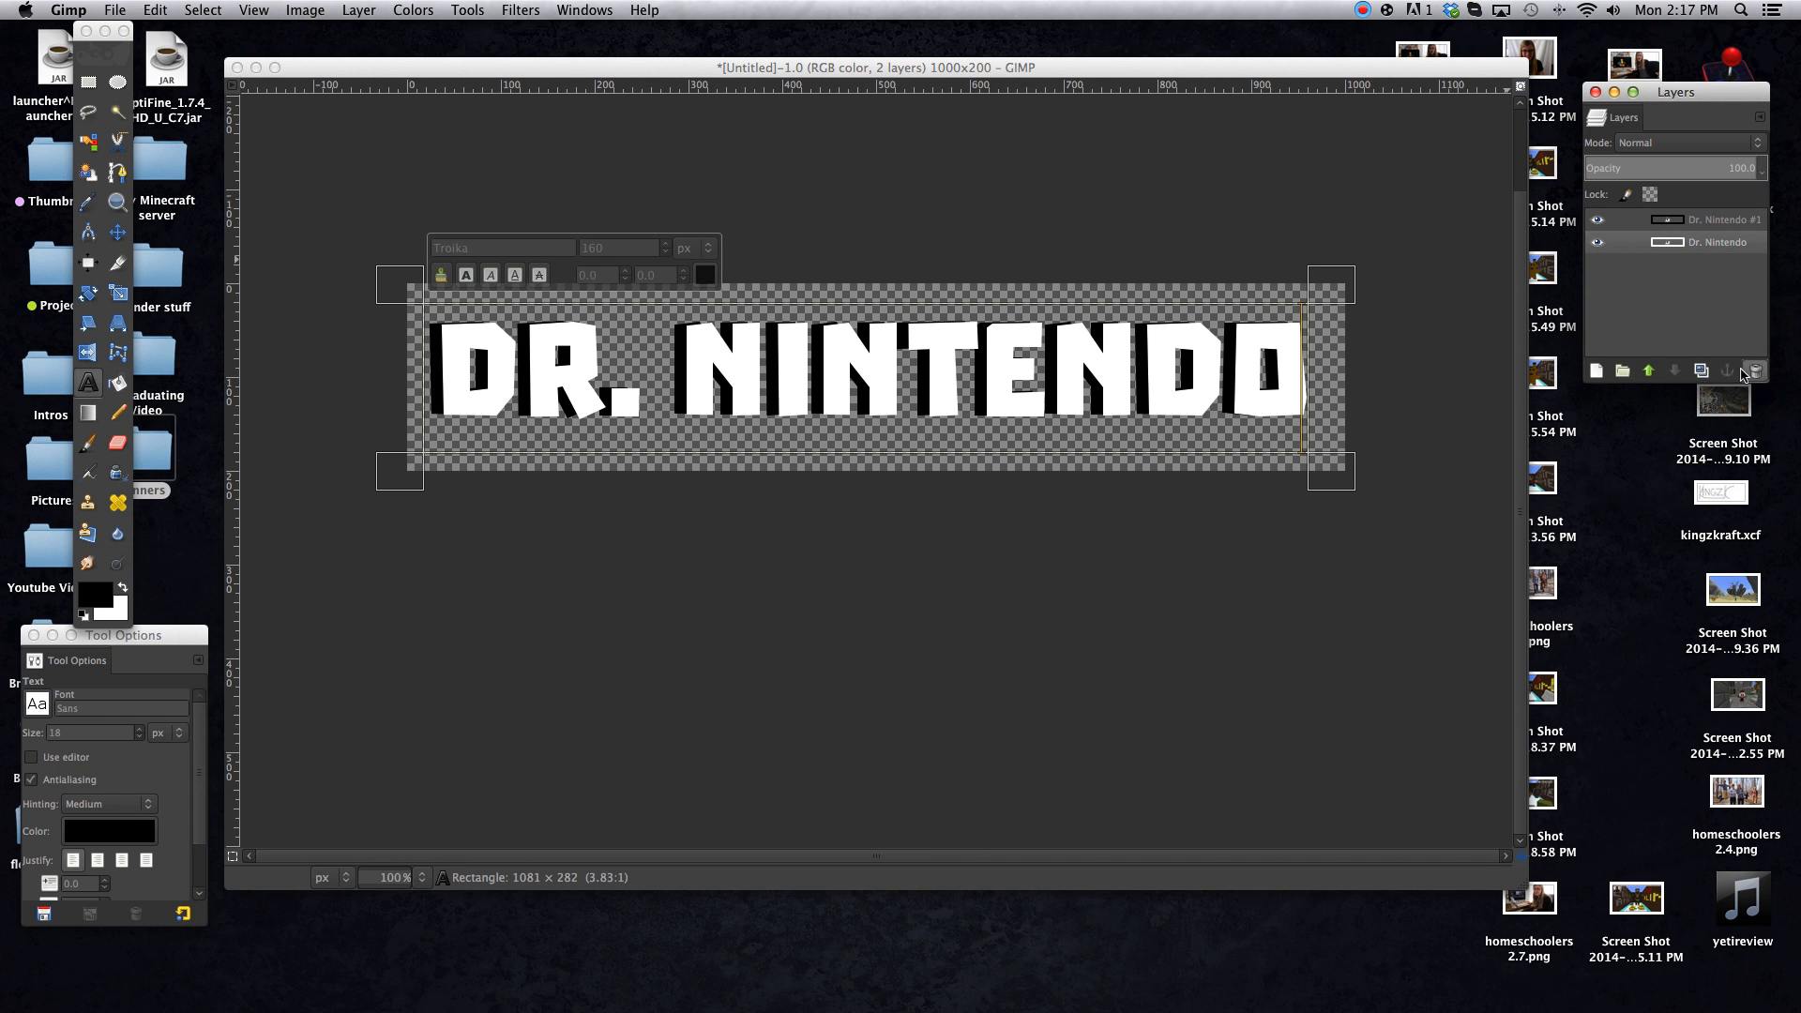
pyautogui.click(1751, 371)
pyautogui.click(693, 643)
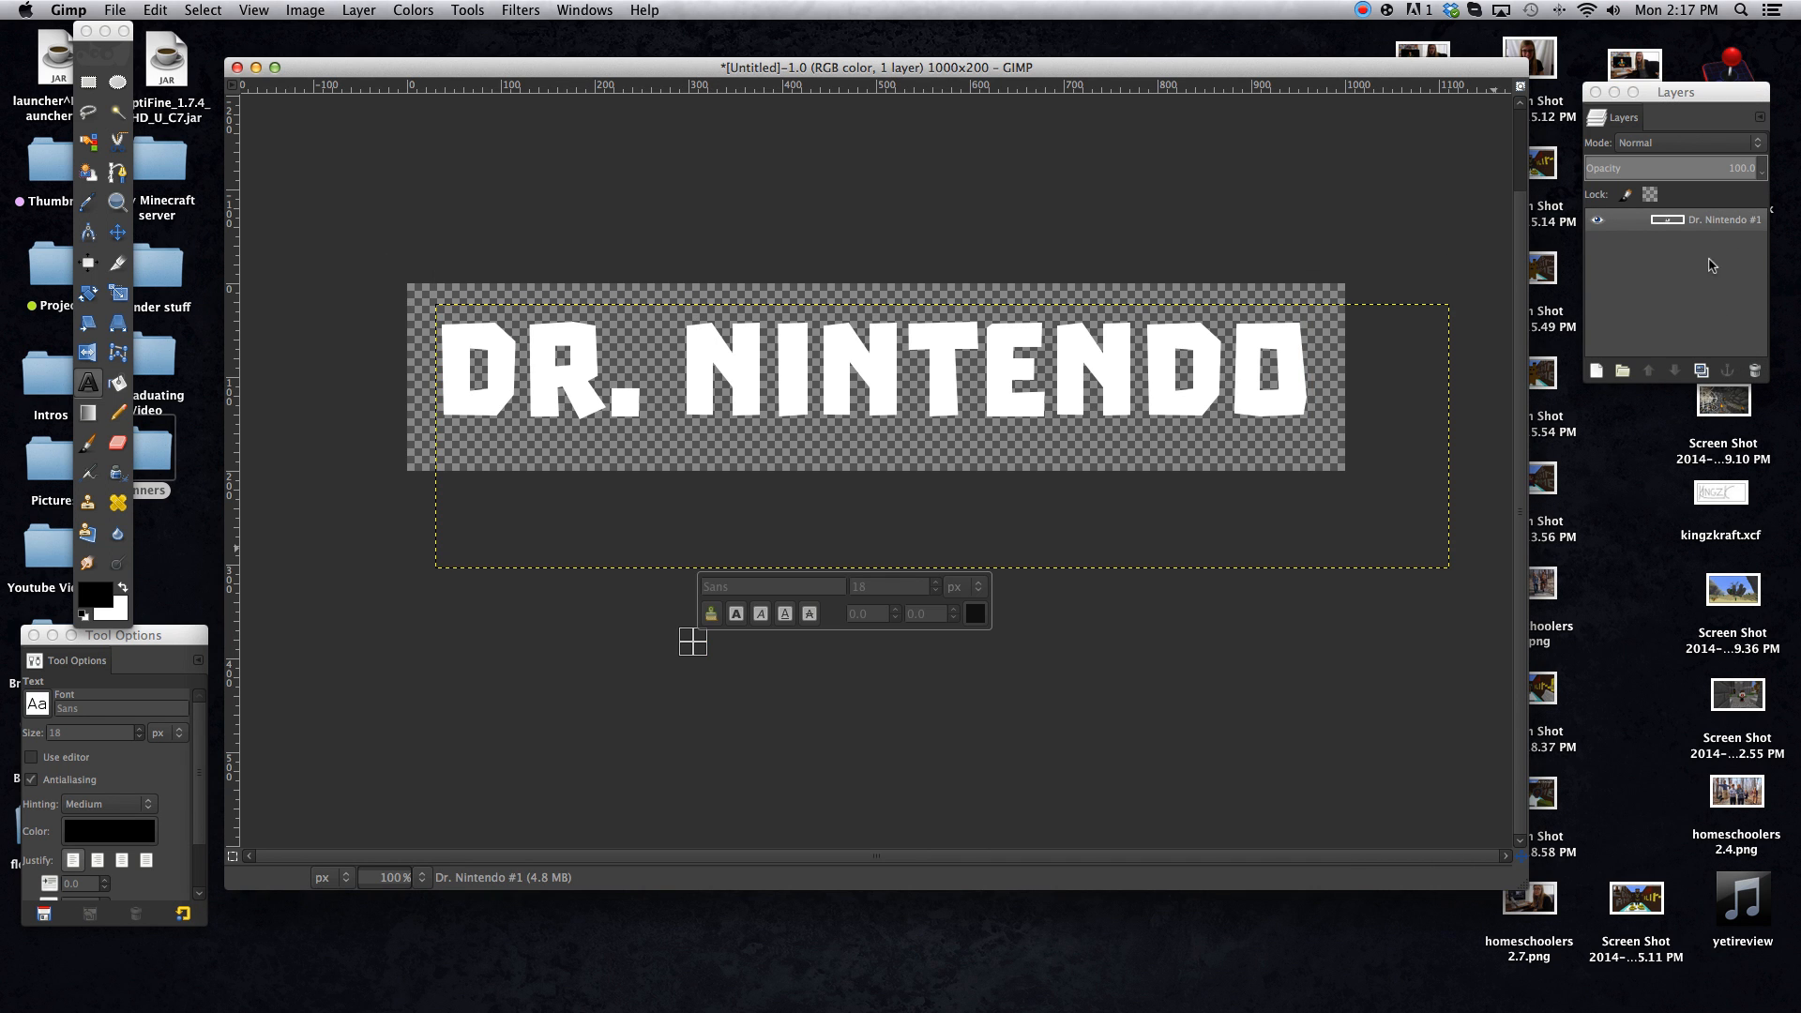
# Shrink the white text's box to about 979 × 171 px and select the letter shapes from the layer's alpha
pyautogui.click(1399, 492)
pyautogui.moveTo(1399, 493); pyautogui.dragTo(1355, 469)
pyautogui.click(1736, 228)
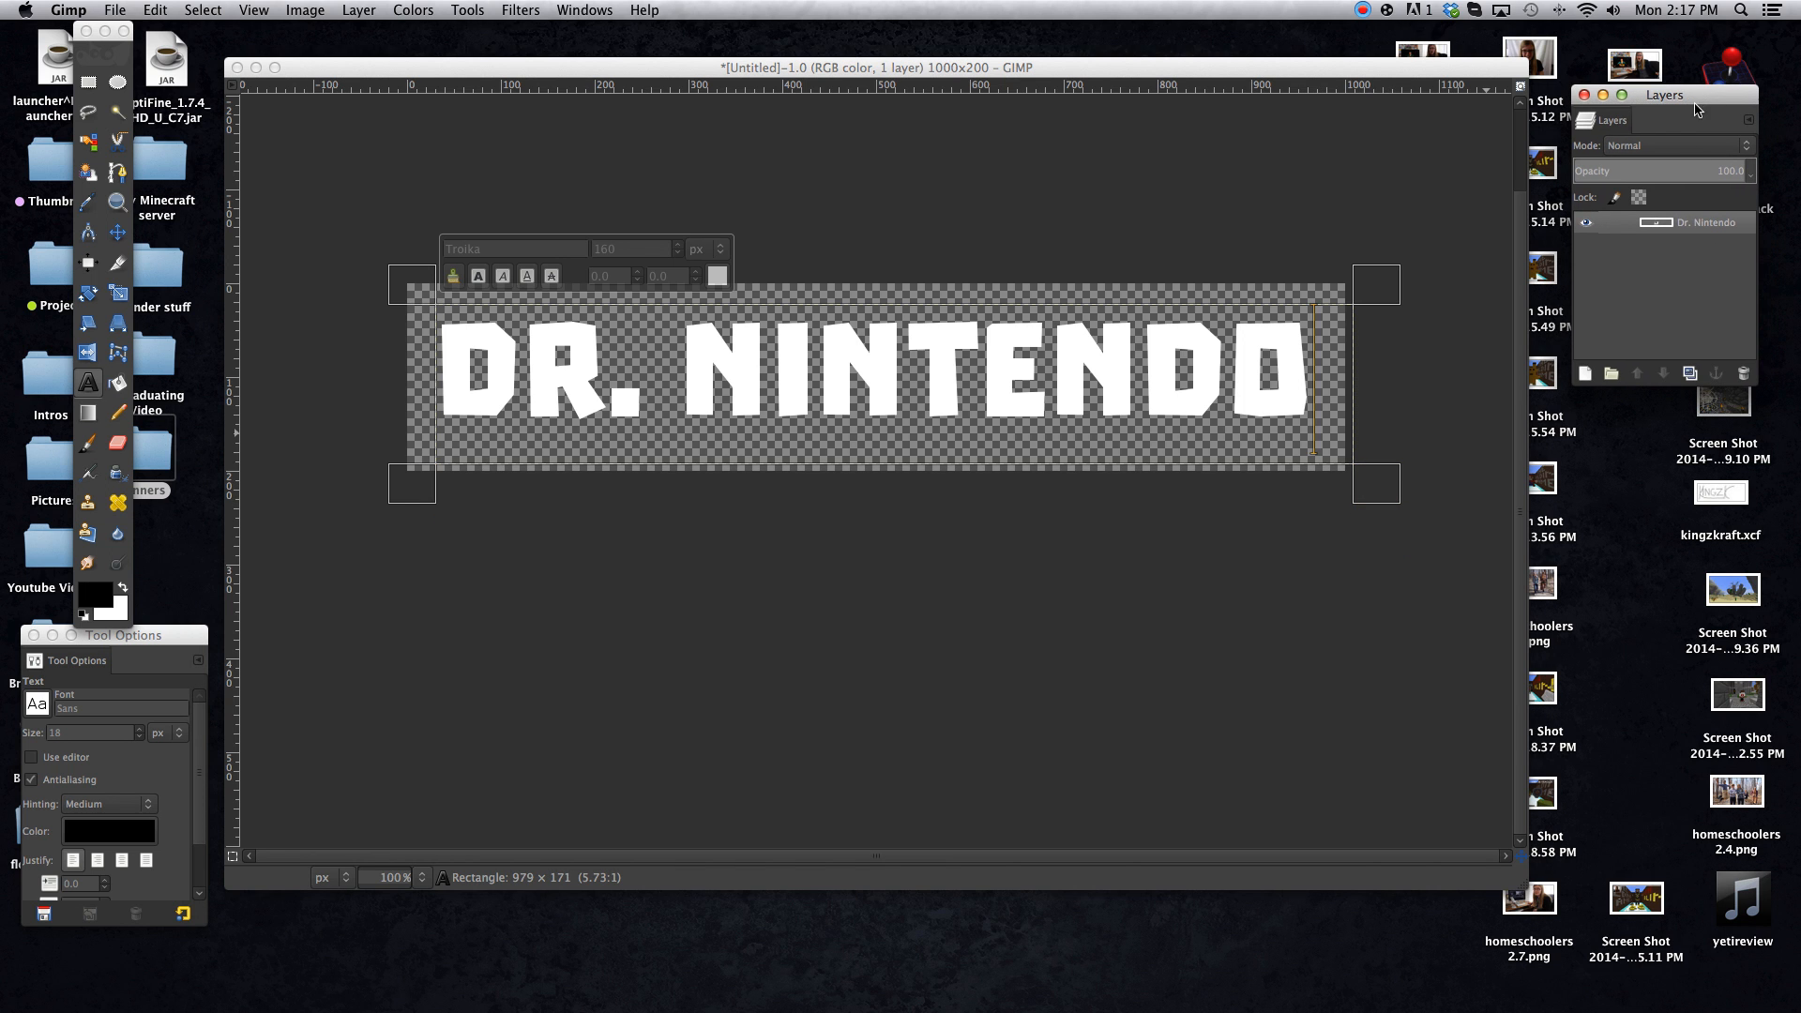
pyautogui.rightClick(1696, 233)
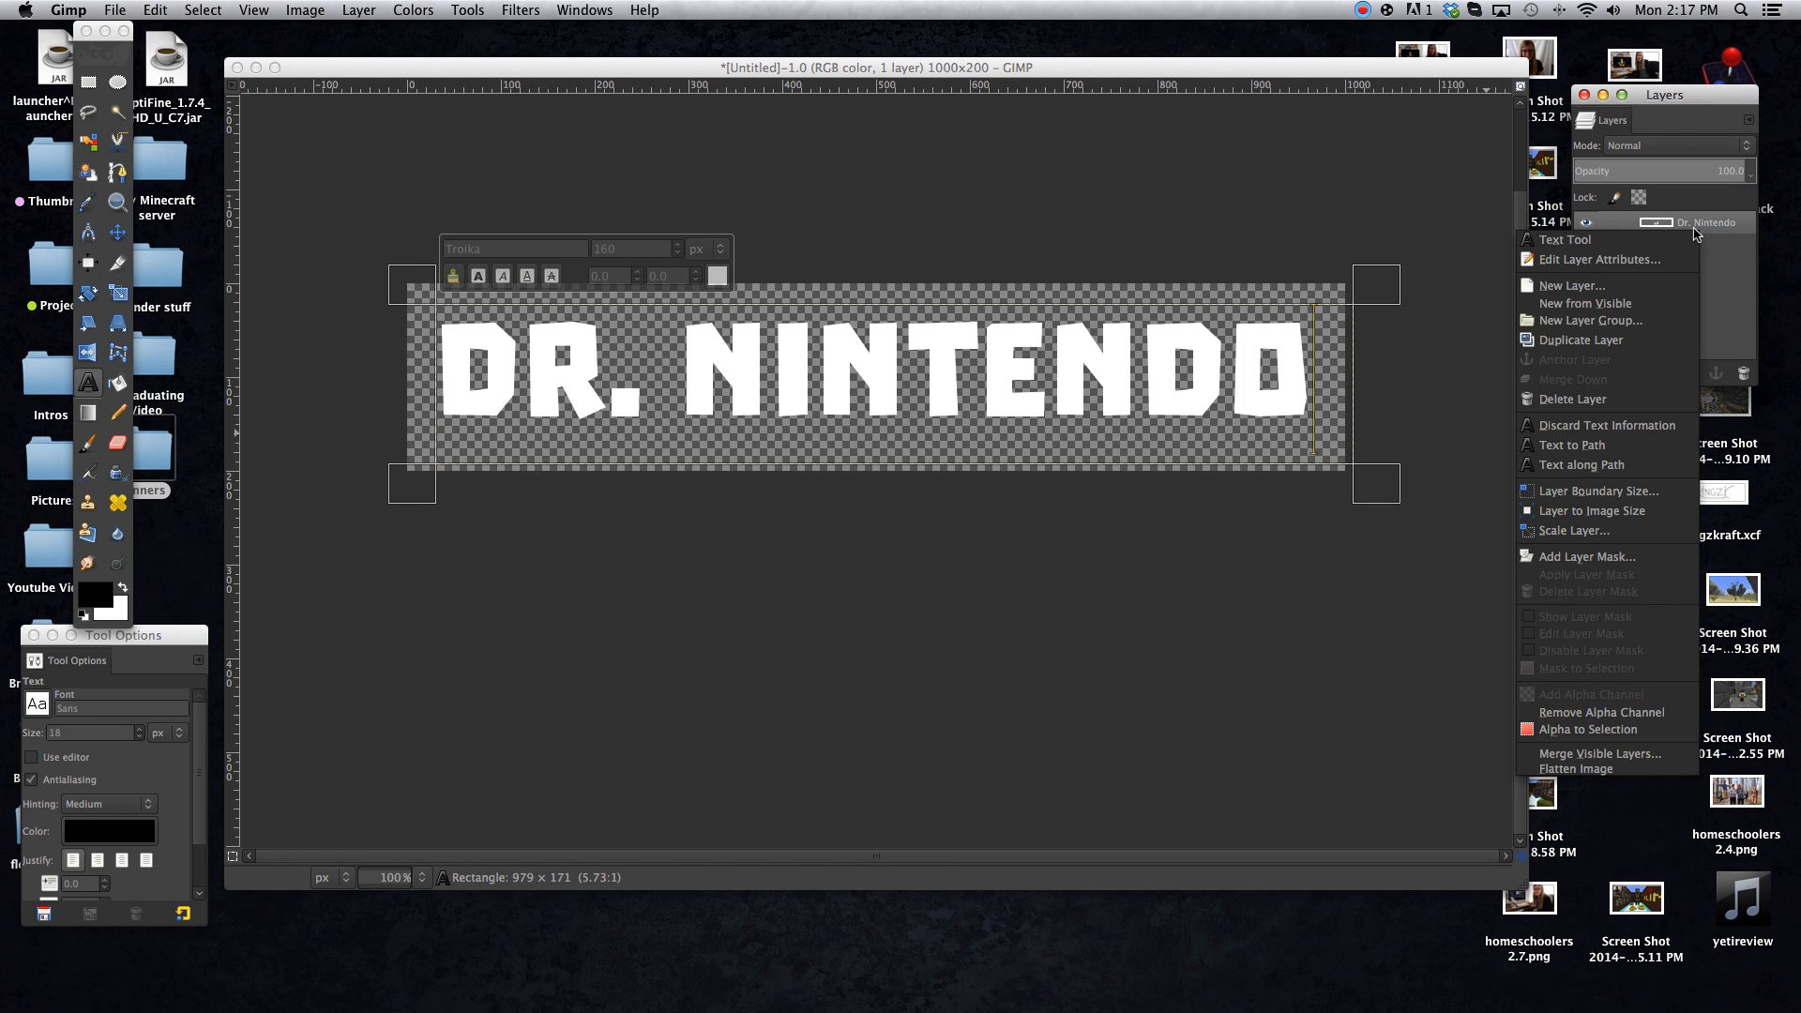
pyautogui.click(1604, 731)
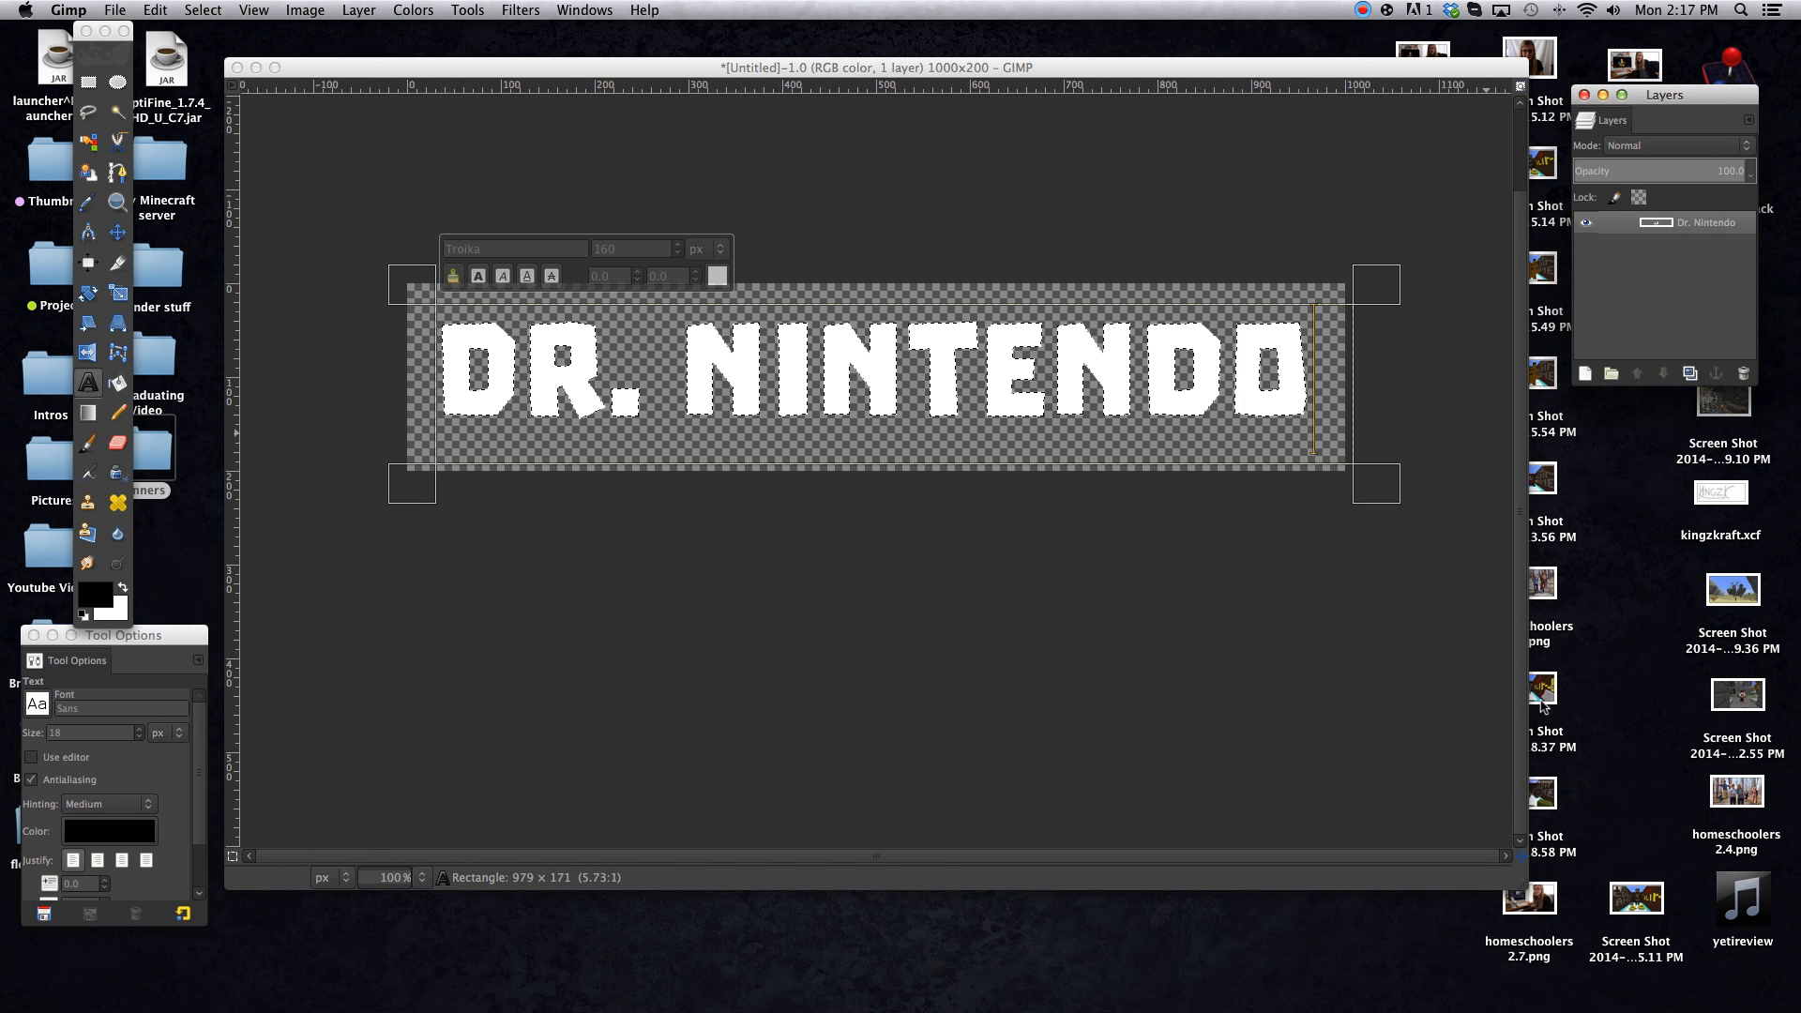
# Grow the letter-shaped selection by 4 px
pyautogui.click(214, 11)
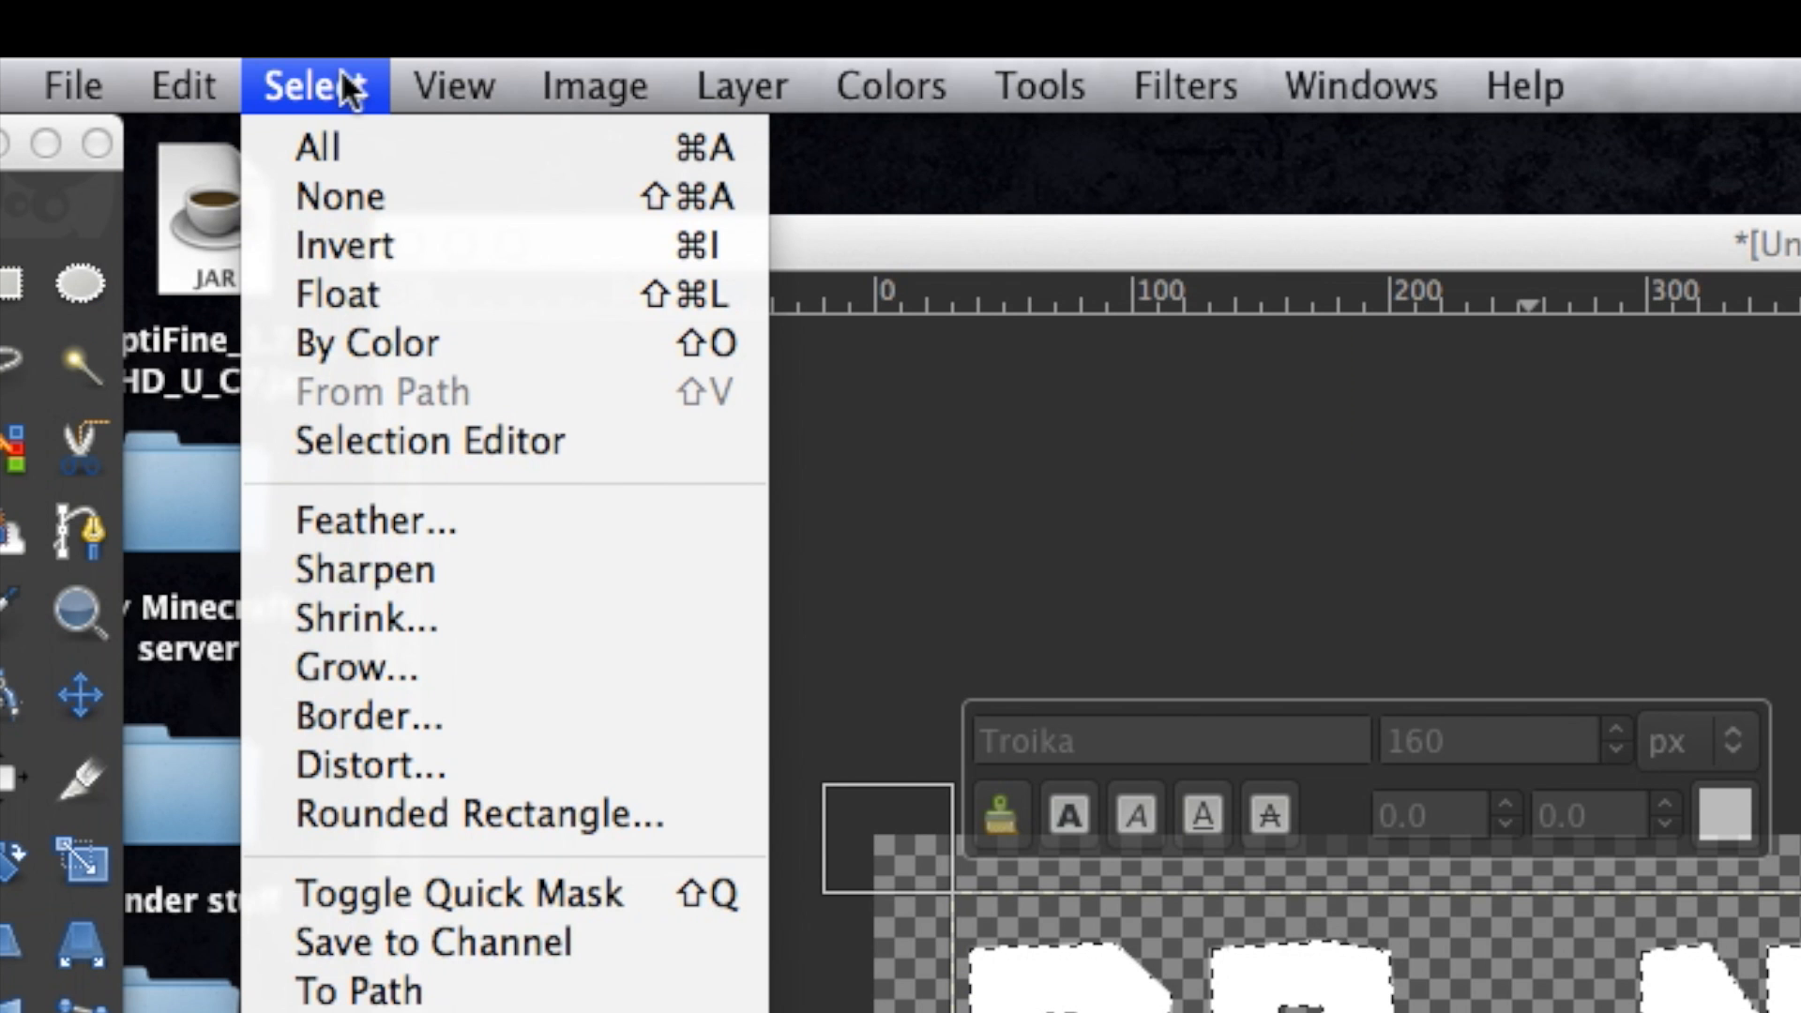
pyautogui.click(381, 669)
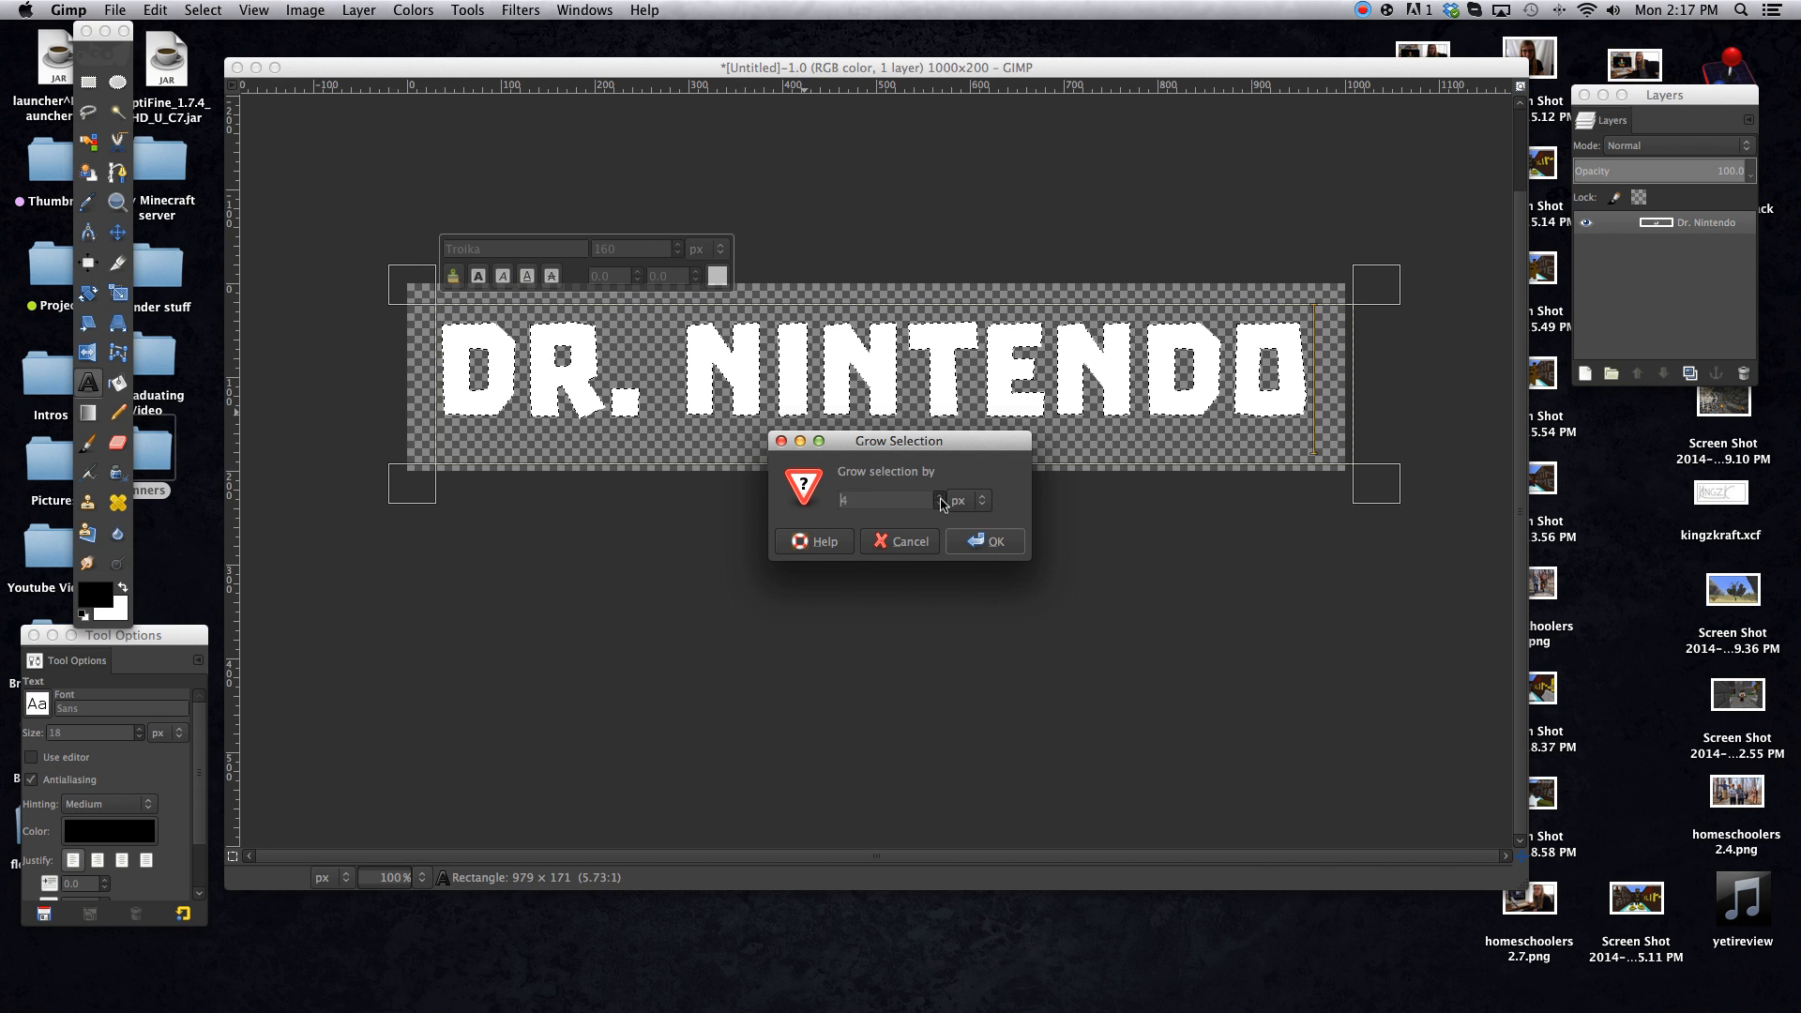
pyautogui.click(972, 544)
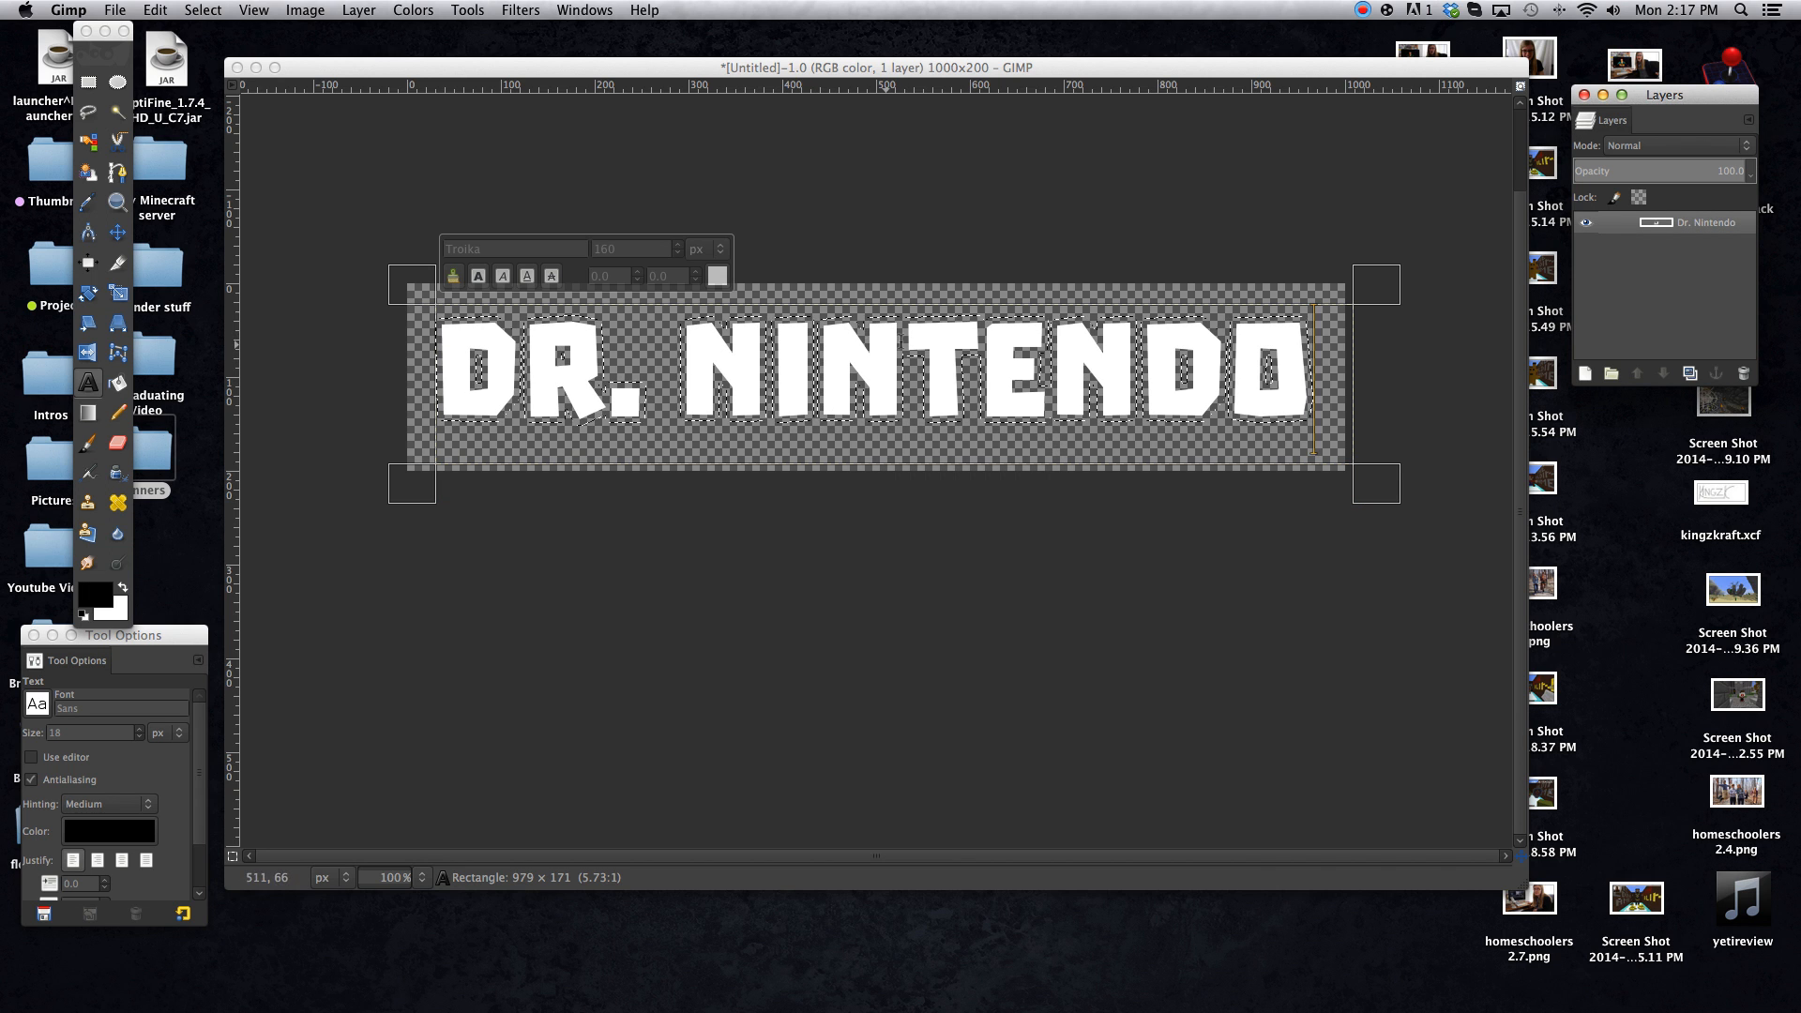
# Add a new layer, fill the enlarged selection with black using Bucket Fill, and place the layer beneath the text
pyautogui.click(1582, 373)
pyautogui.click(985, 625)
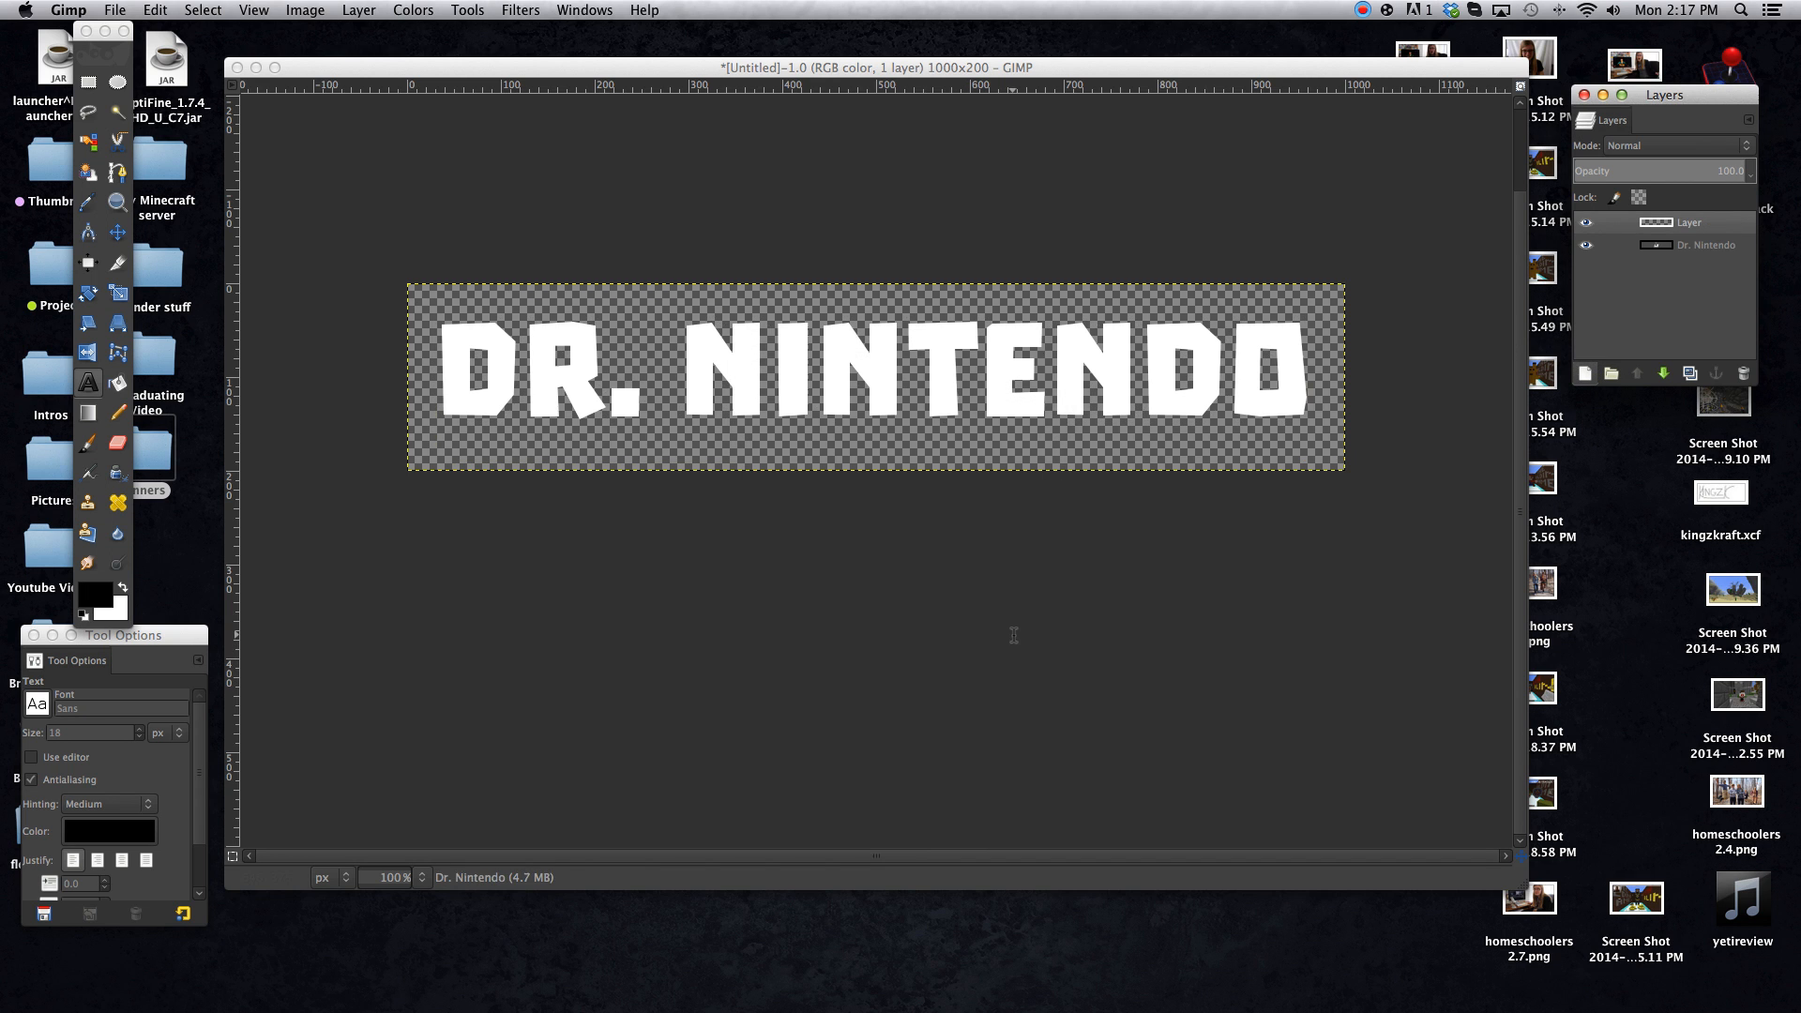
pyautogui.click(117, 383)
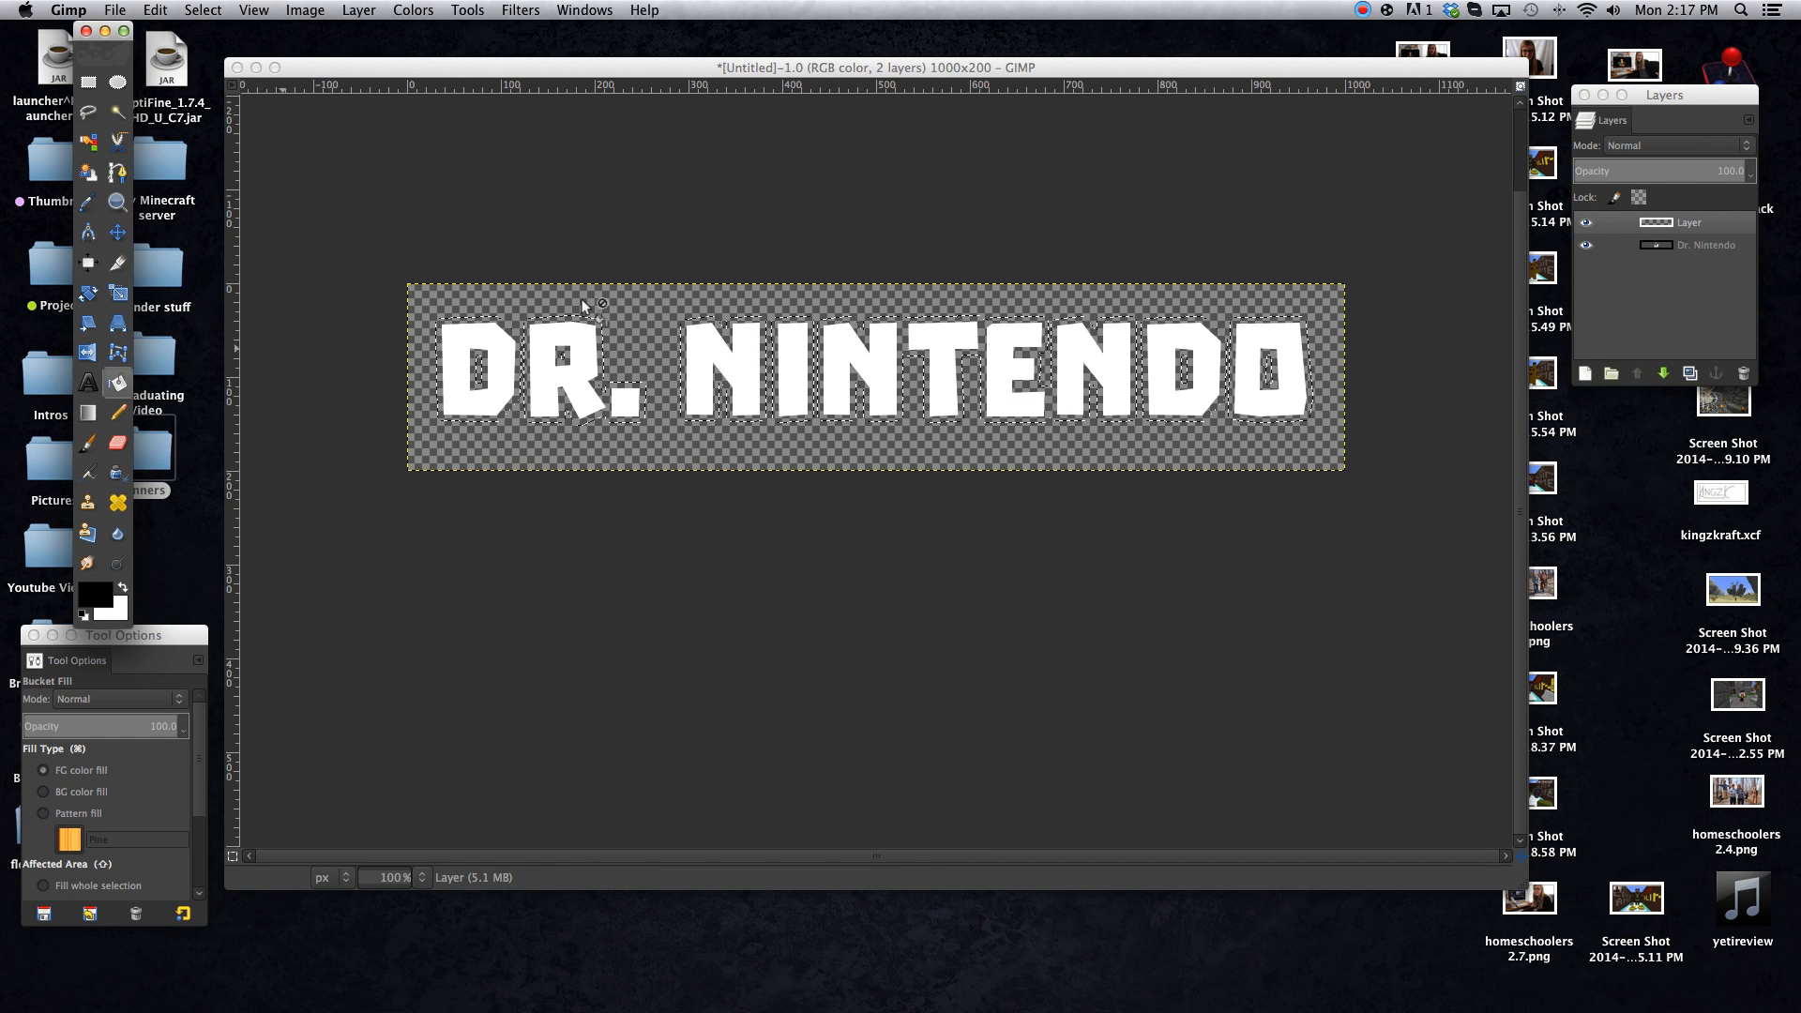
pyautogui.click(563, 387)
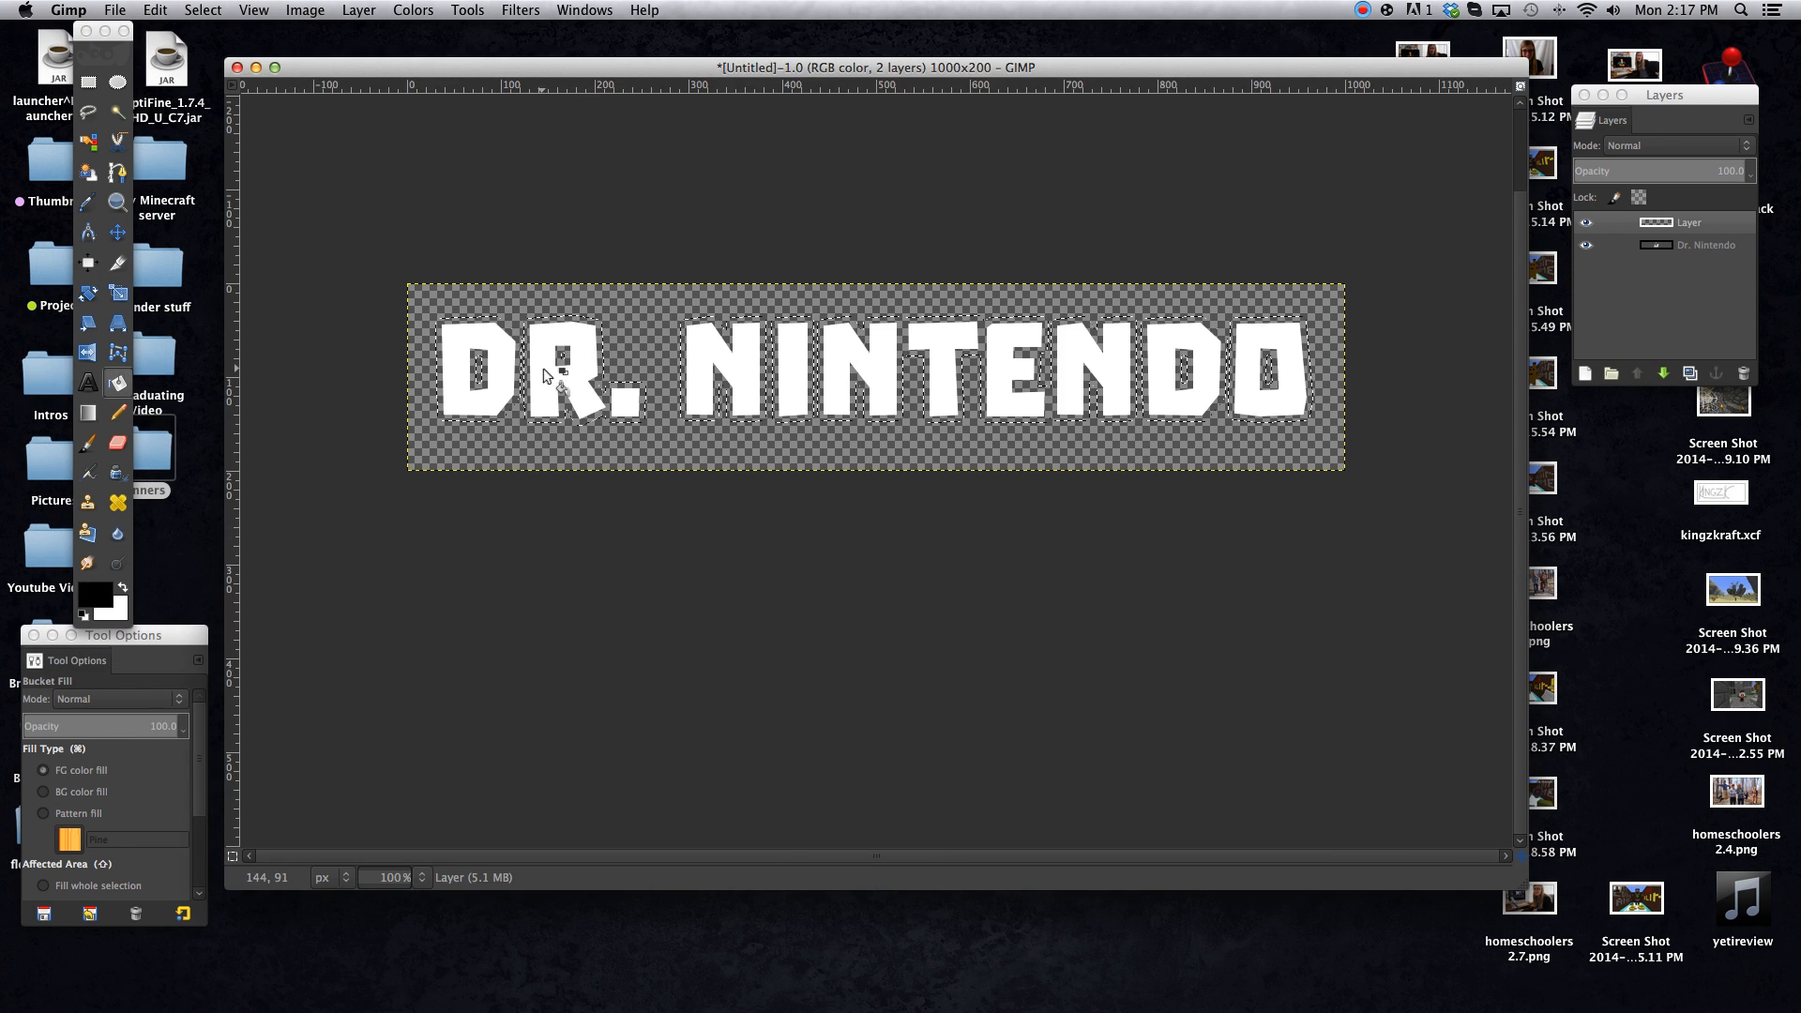
pyautogui.click(1709, 228)
pyautogui.moveTo(1689, 222); pyautogui.dragTo(1686, 253)
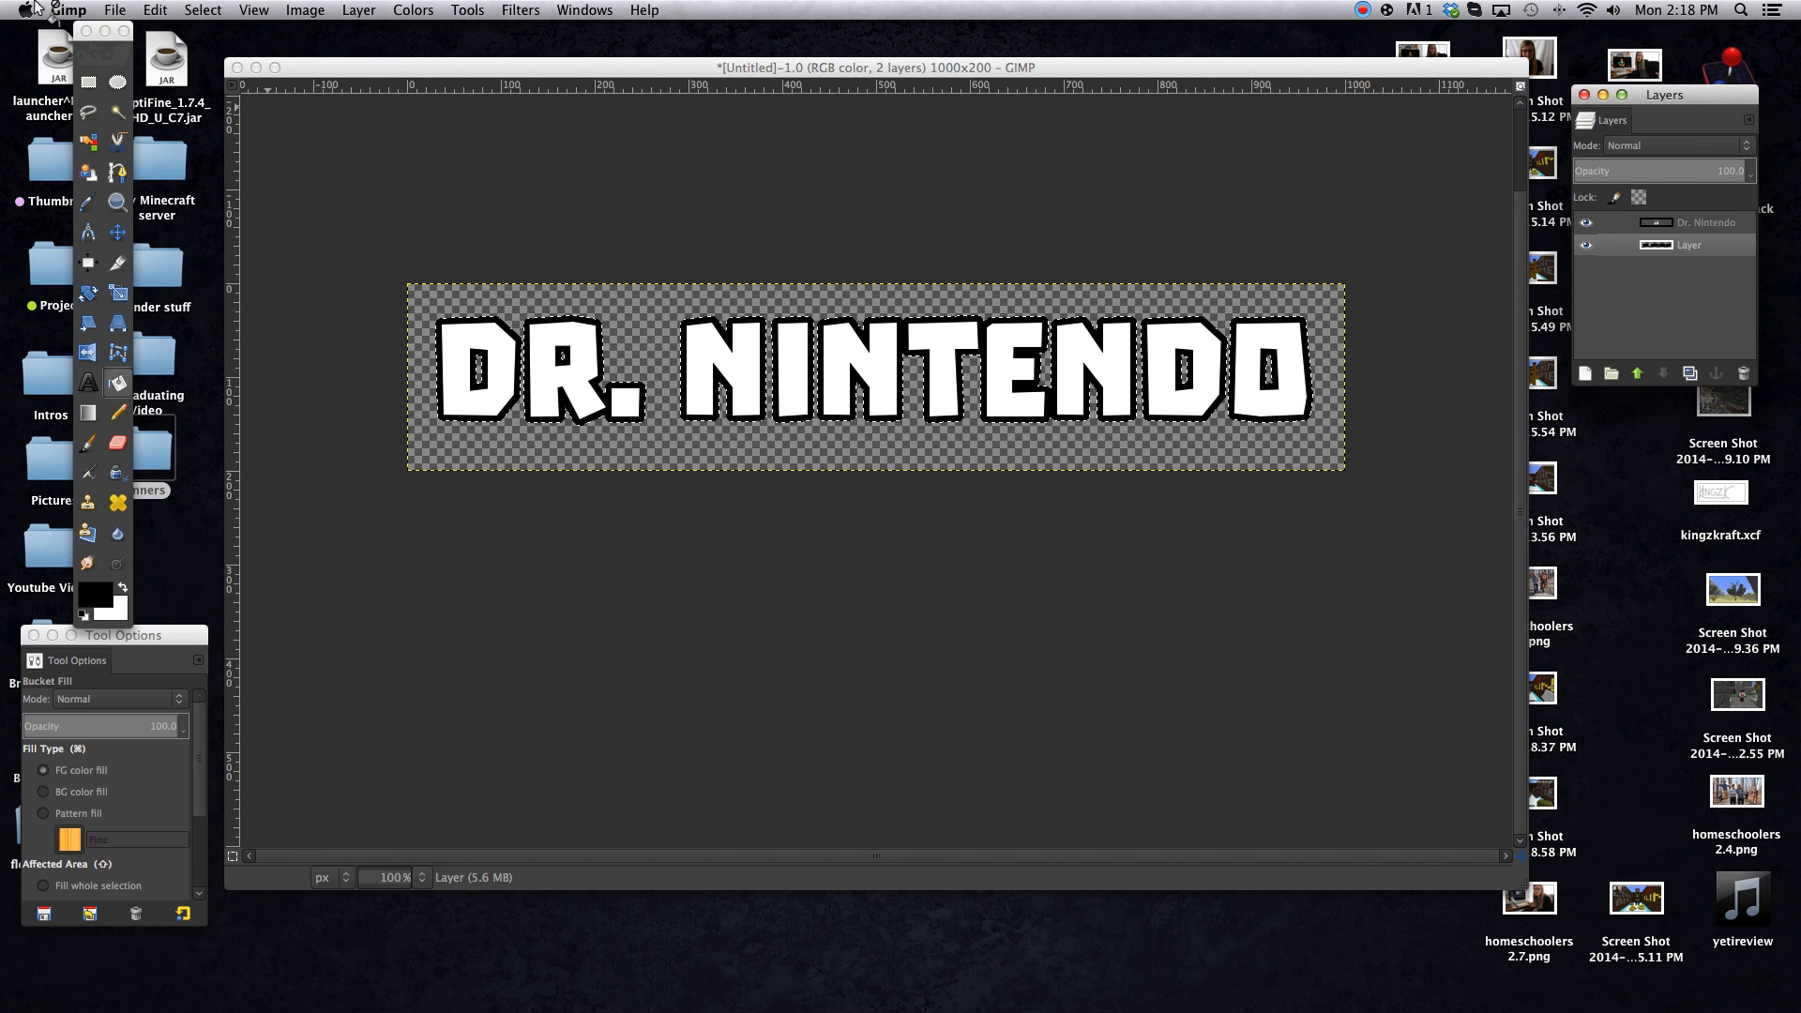
# Undo the thick outline layer and the selection growth, keeping the letter-shaped selection
pyautogui.press('super+z')
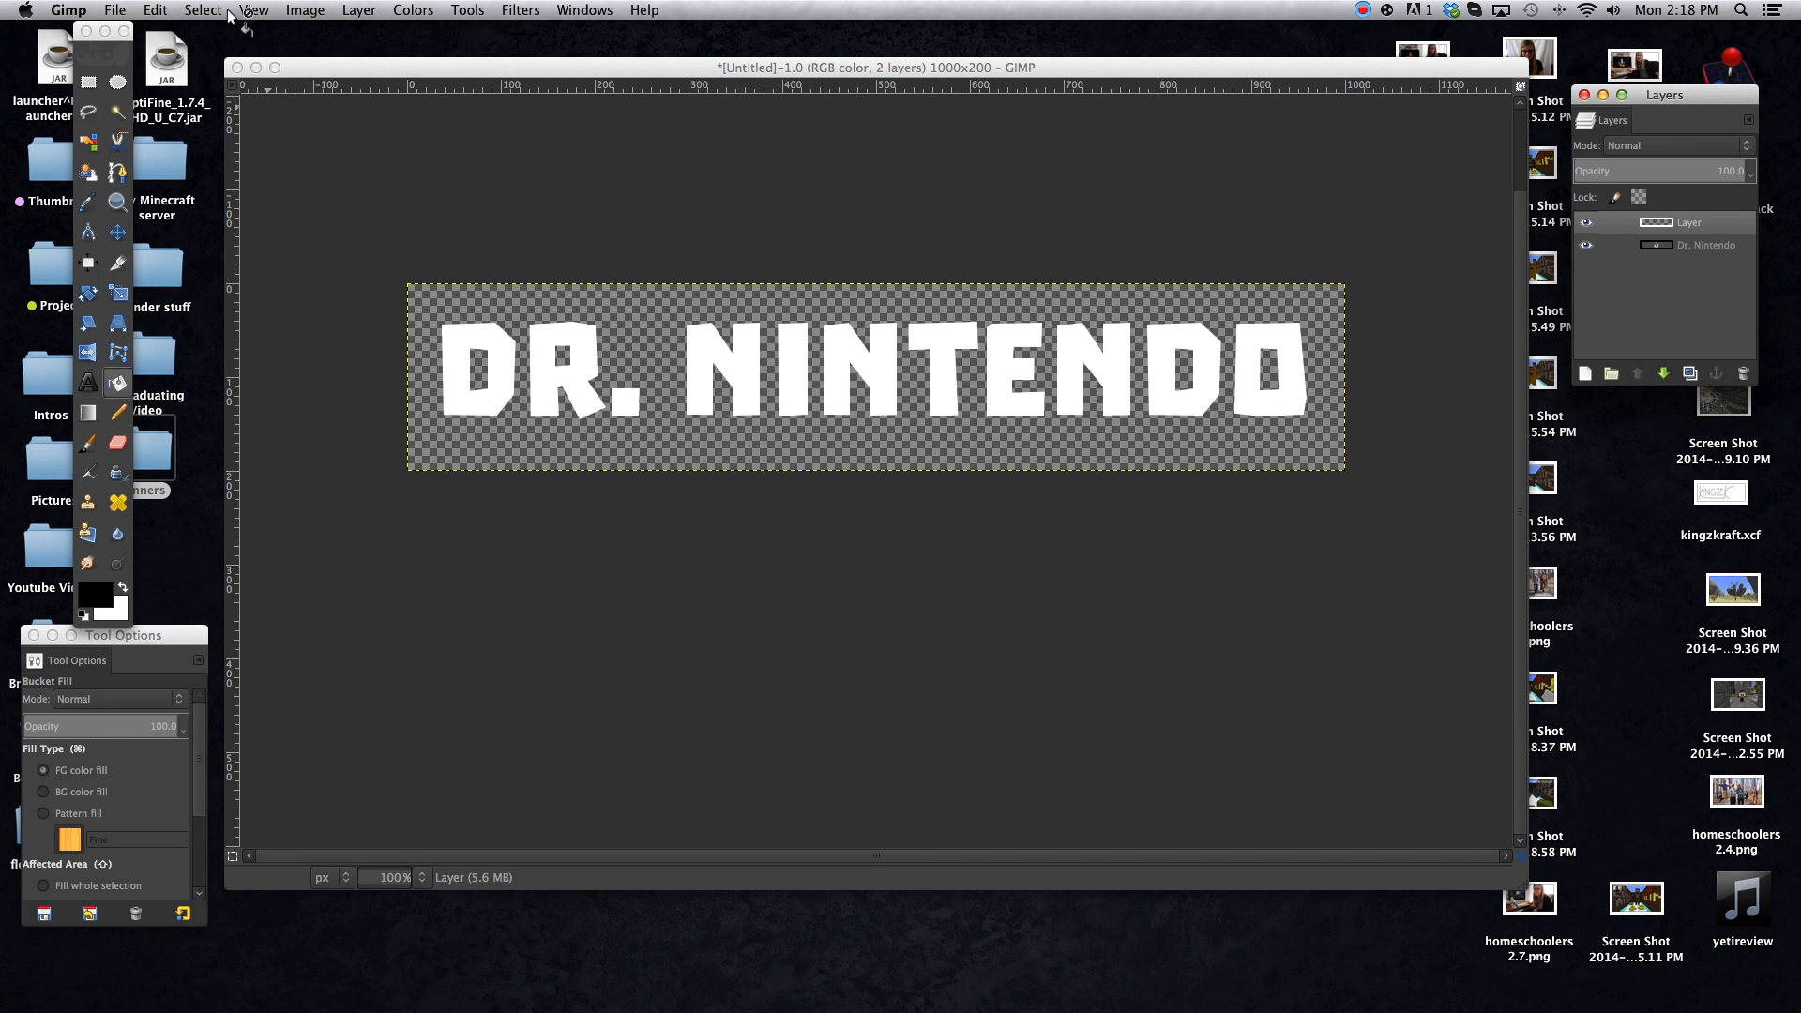
pyautogui.press('super+z')
pyautogui.press('super+z')
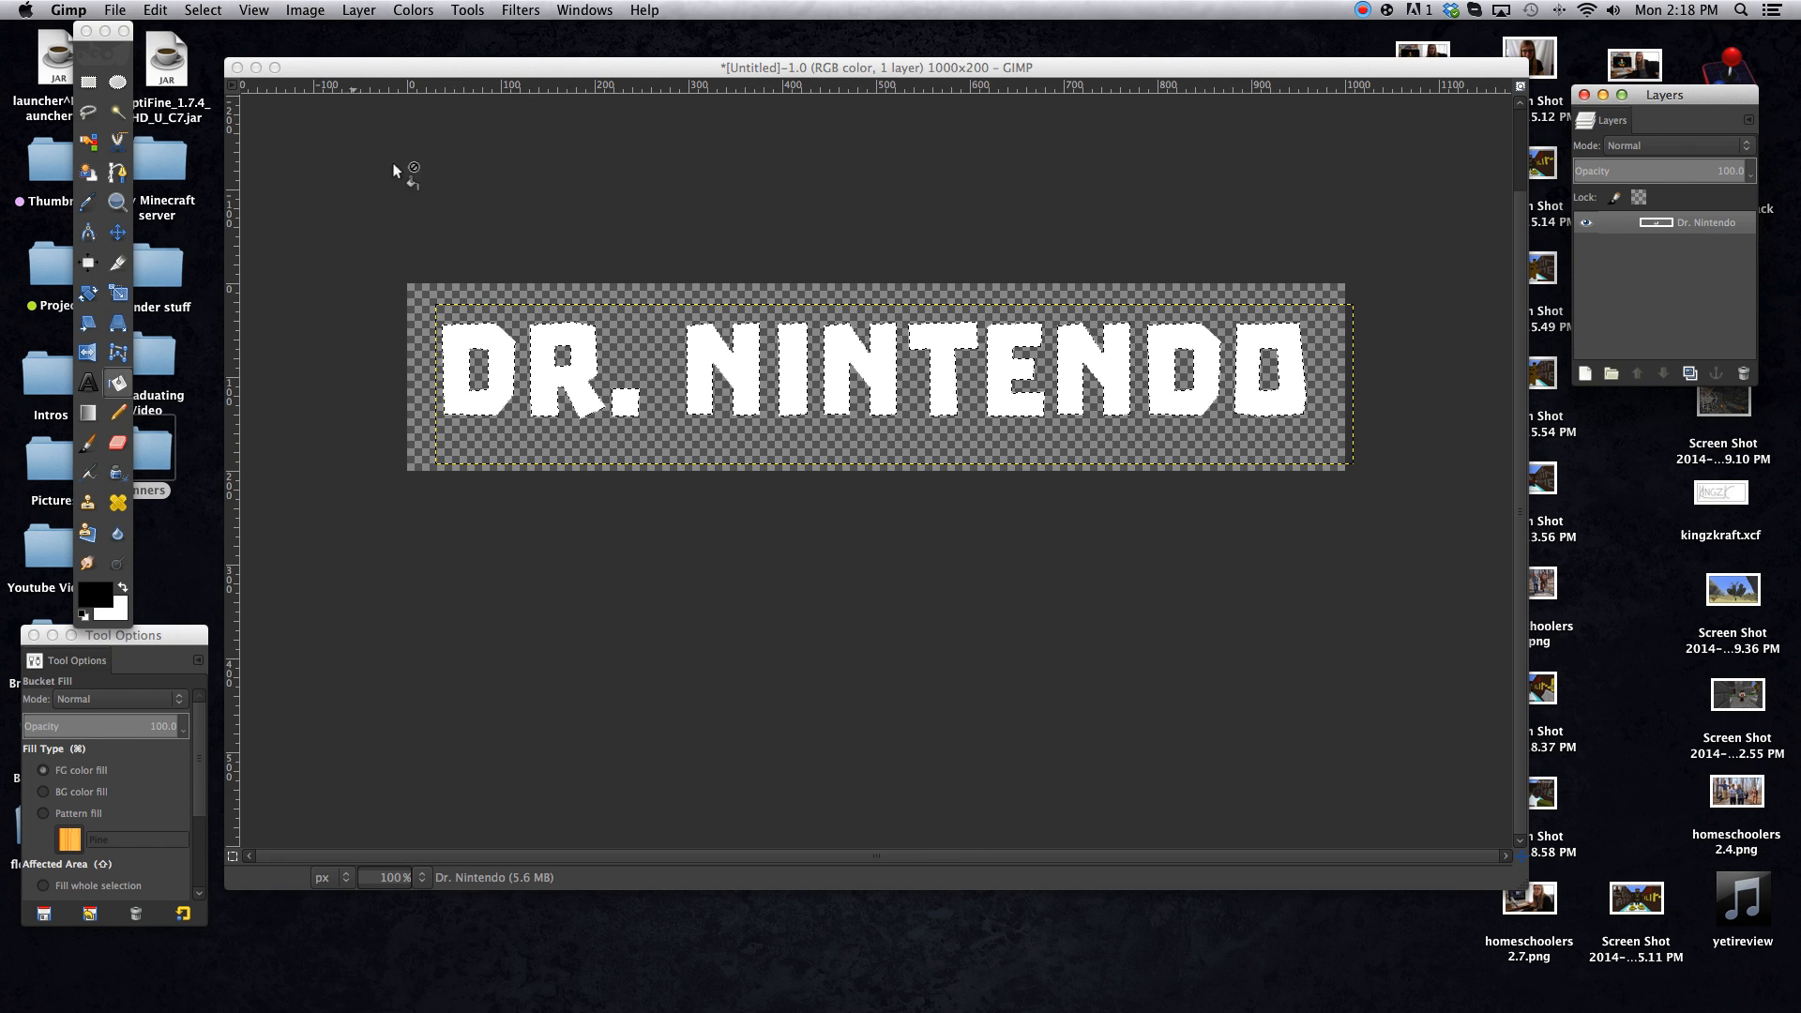
# Grow the letter-shaped selection by 2 px for a thinner outline
pyautogui.click(205, 10)
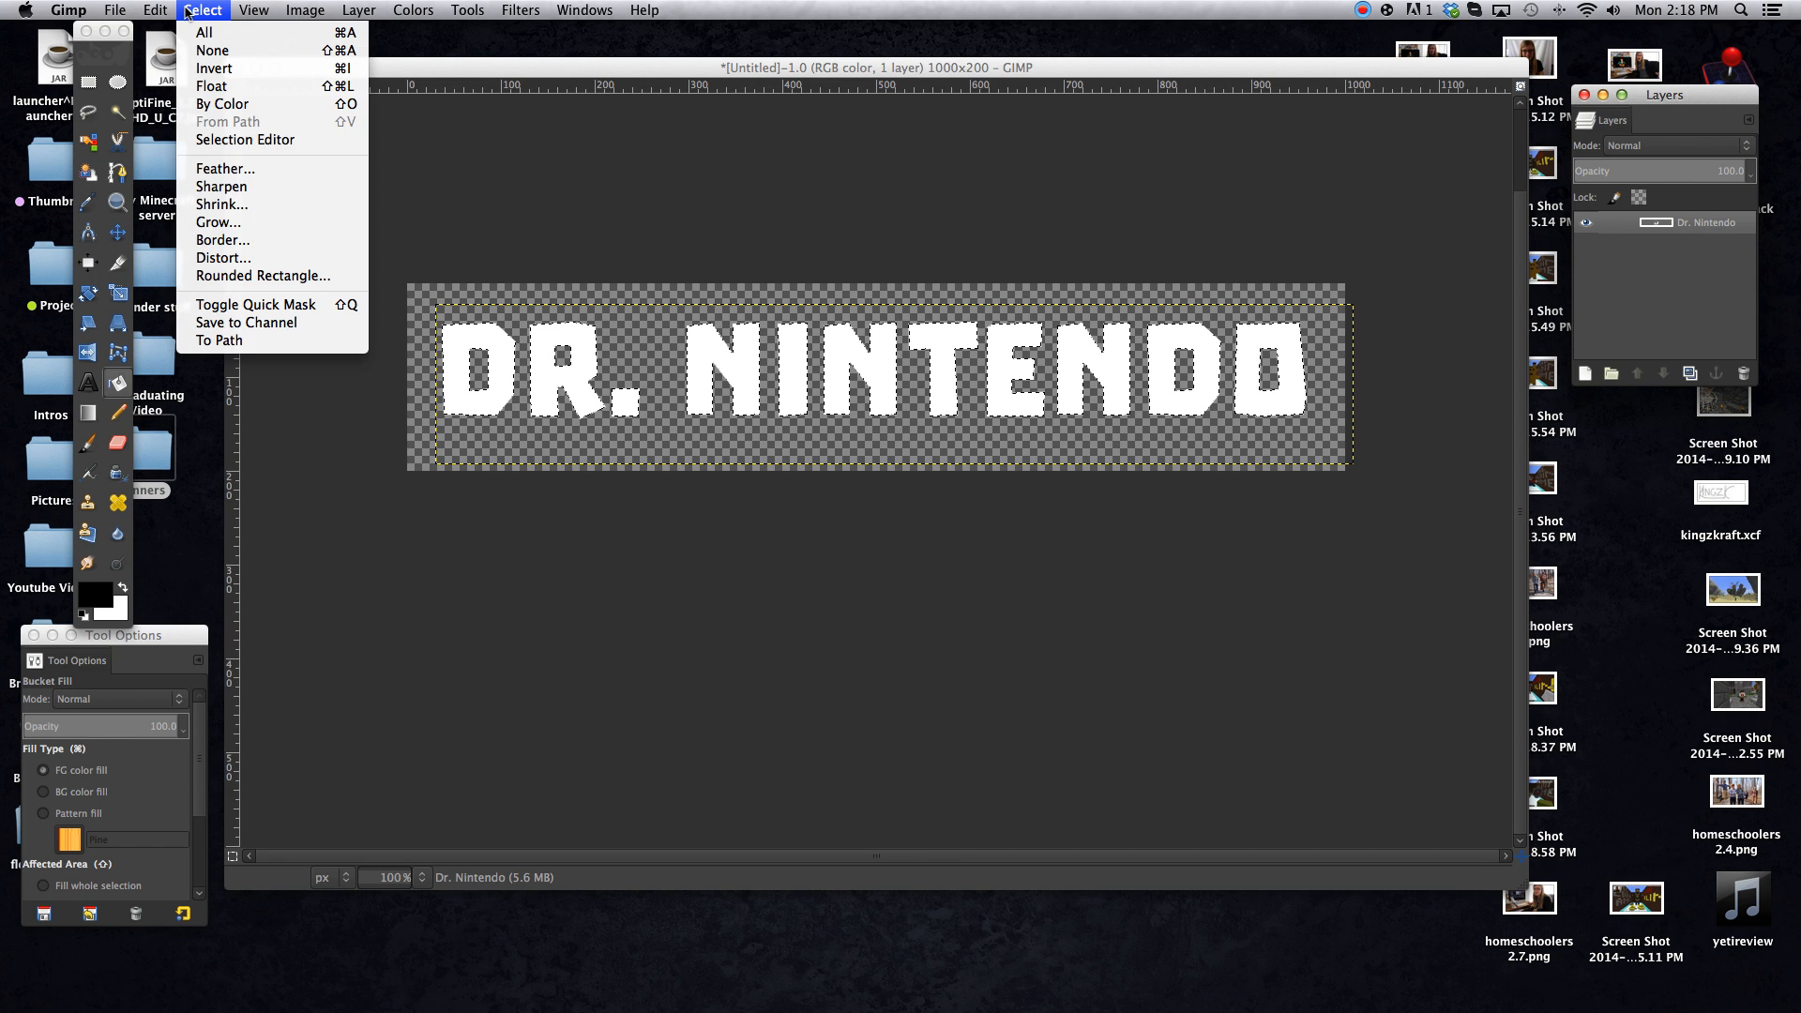
pyautogui.click(218, 222)
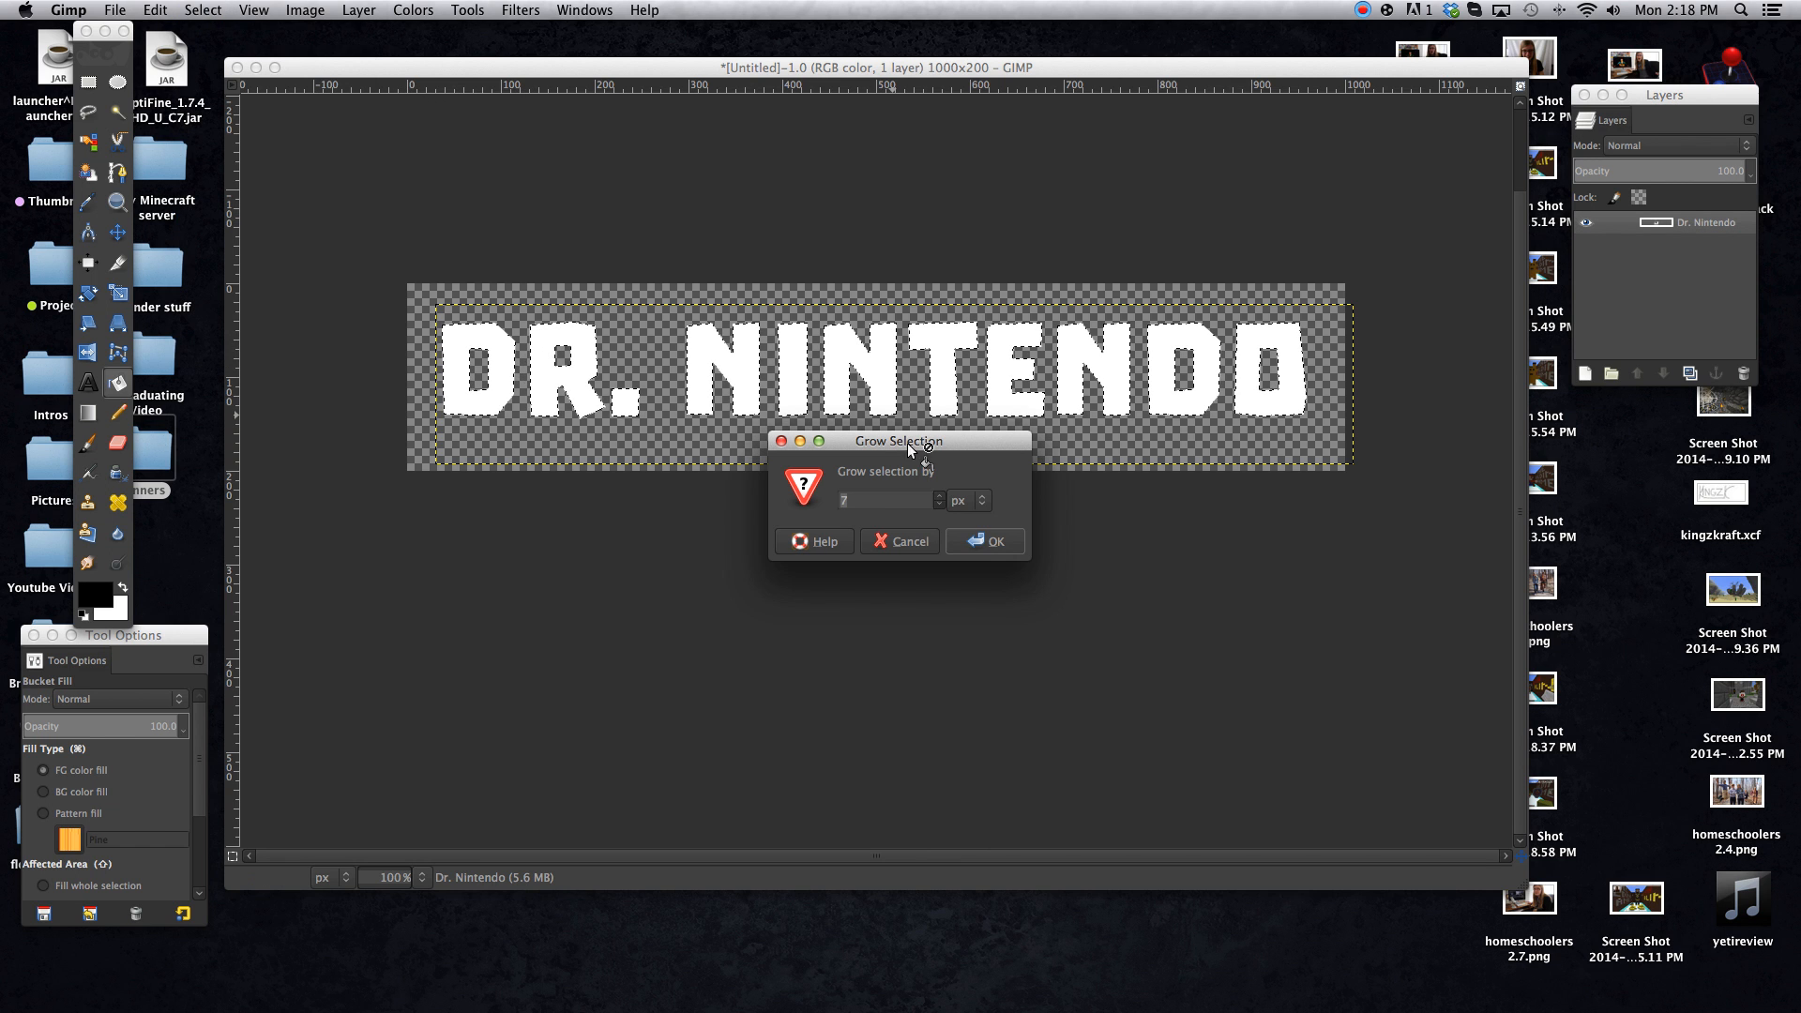
pyautogui.click(976, 542)
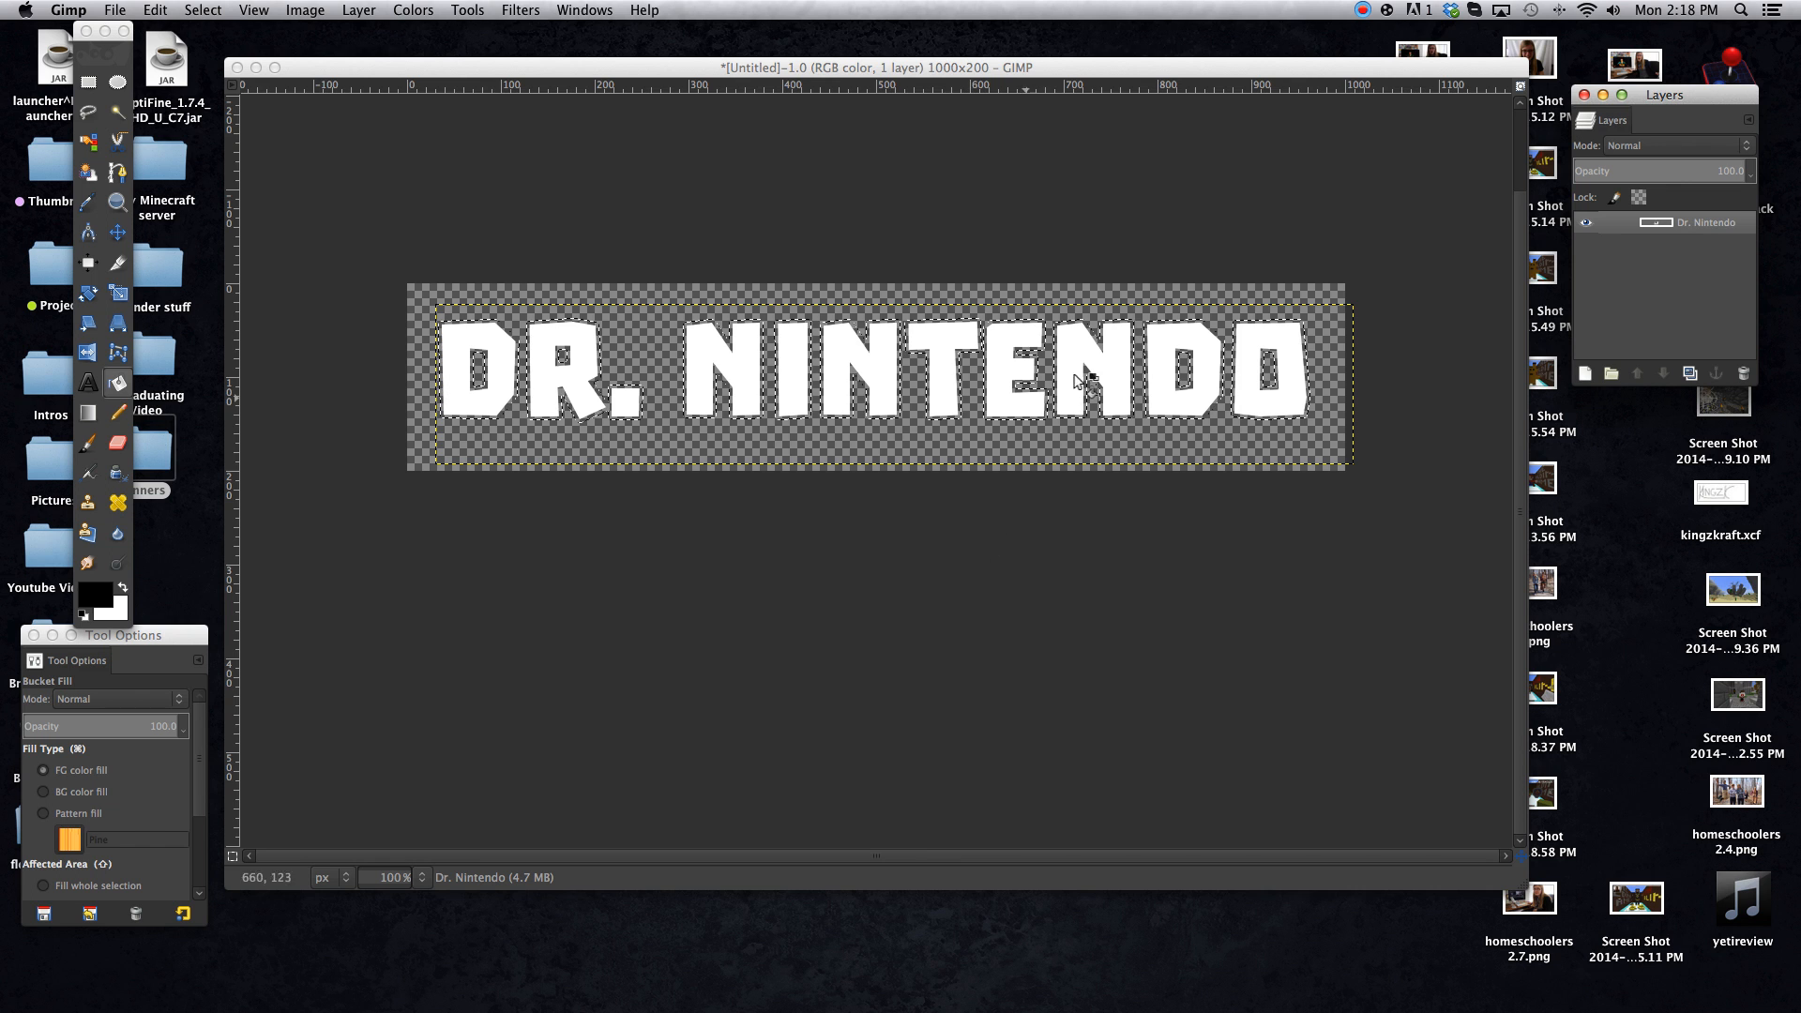
# Create a black outline behind the text by filling the selection on a new transparent 1000 × 200 px layer placed beneath it
pyautogui.click(1585, 375)
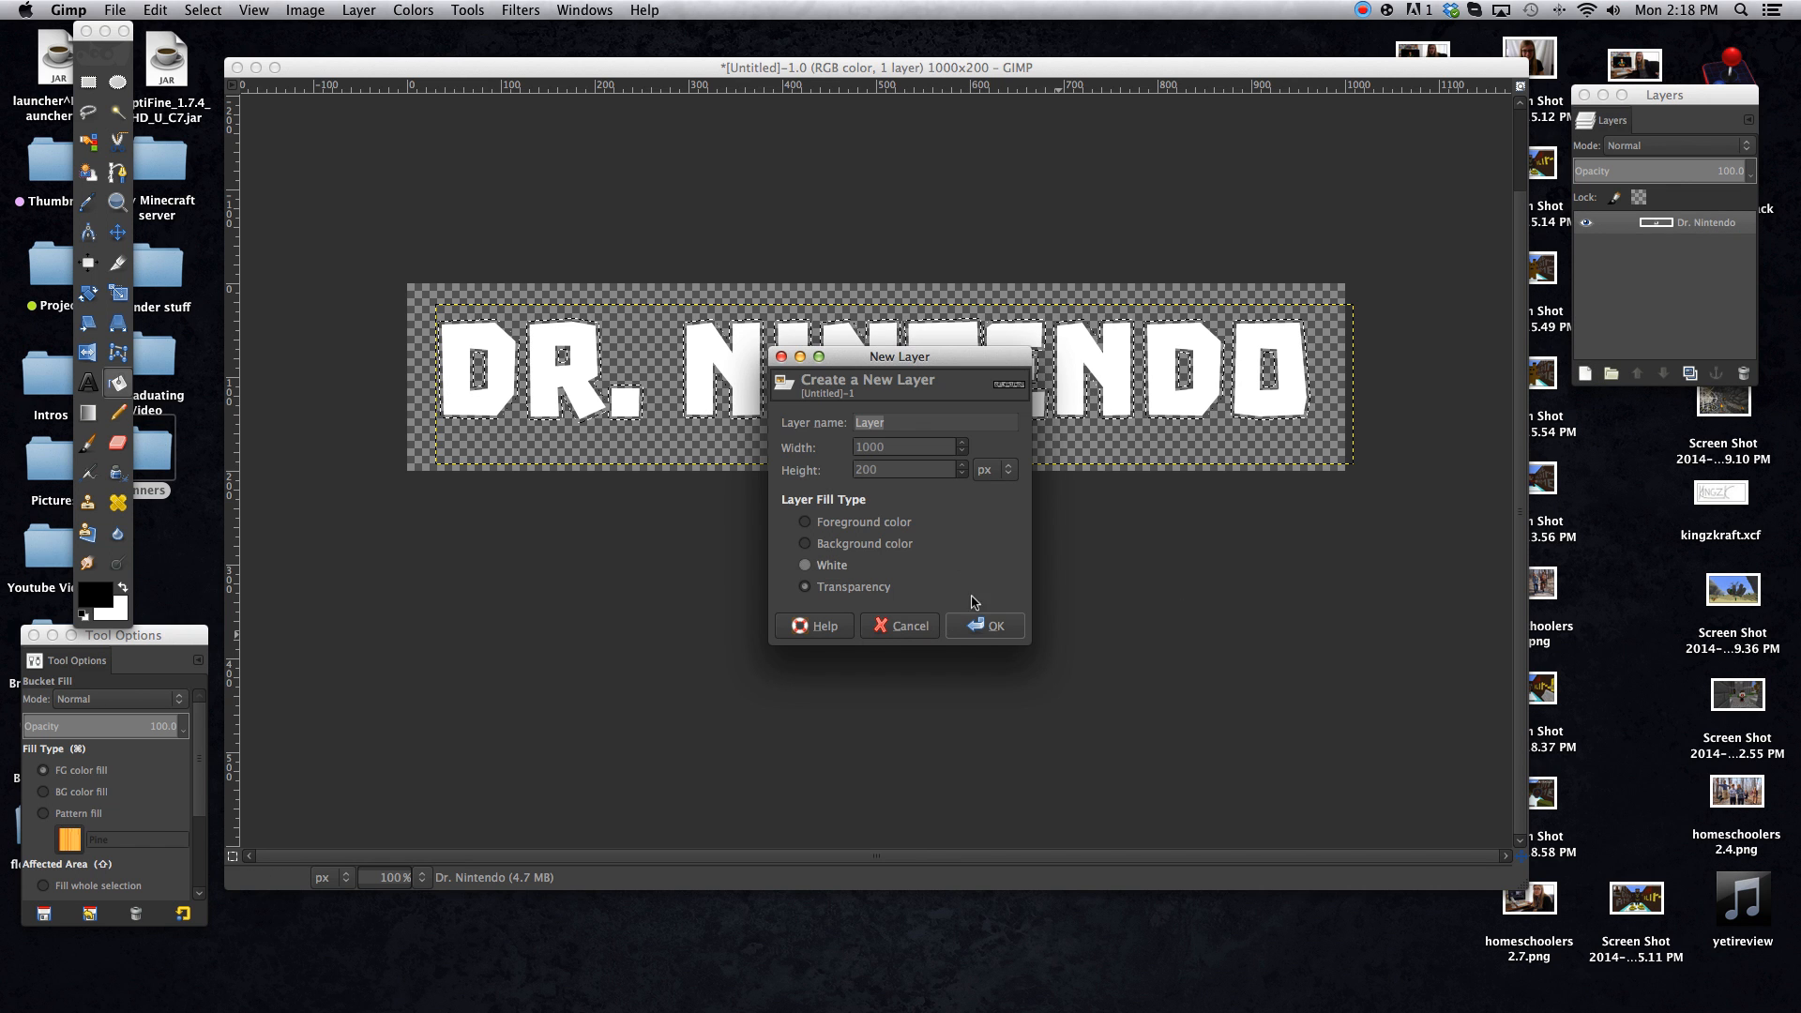
pyautogui.click(980, 627)
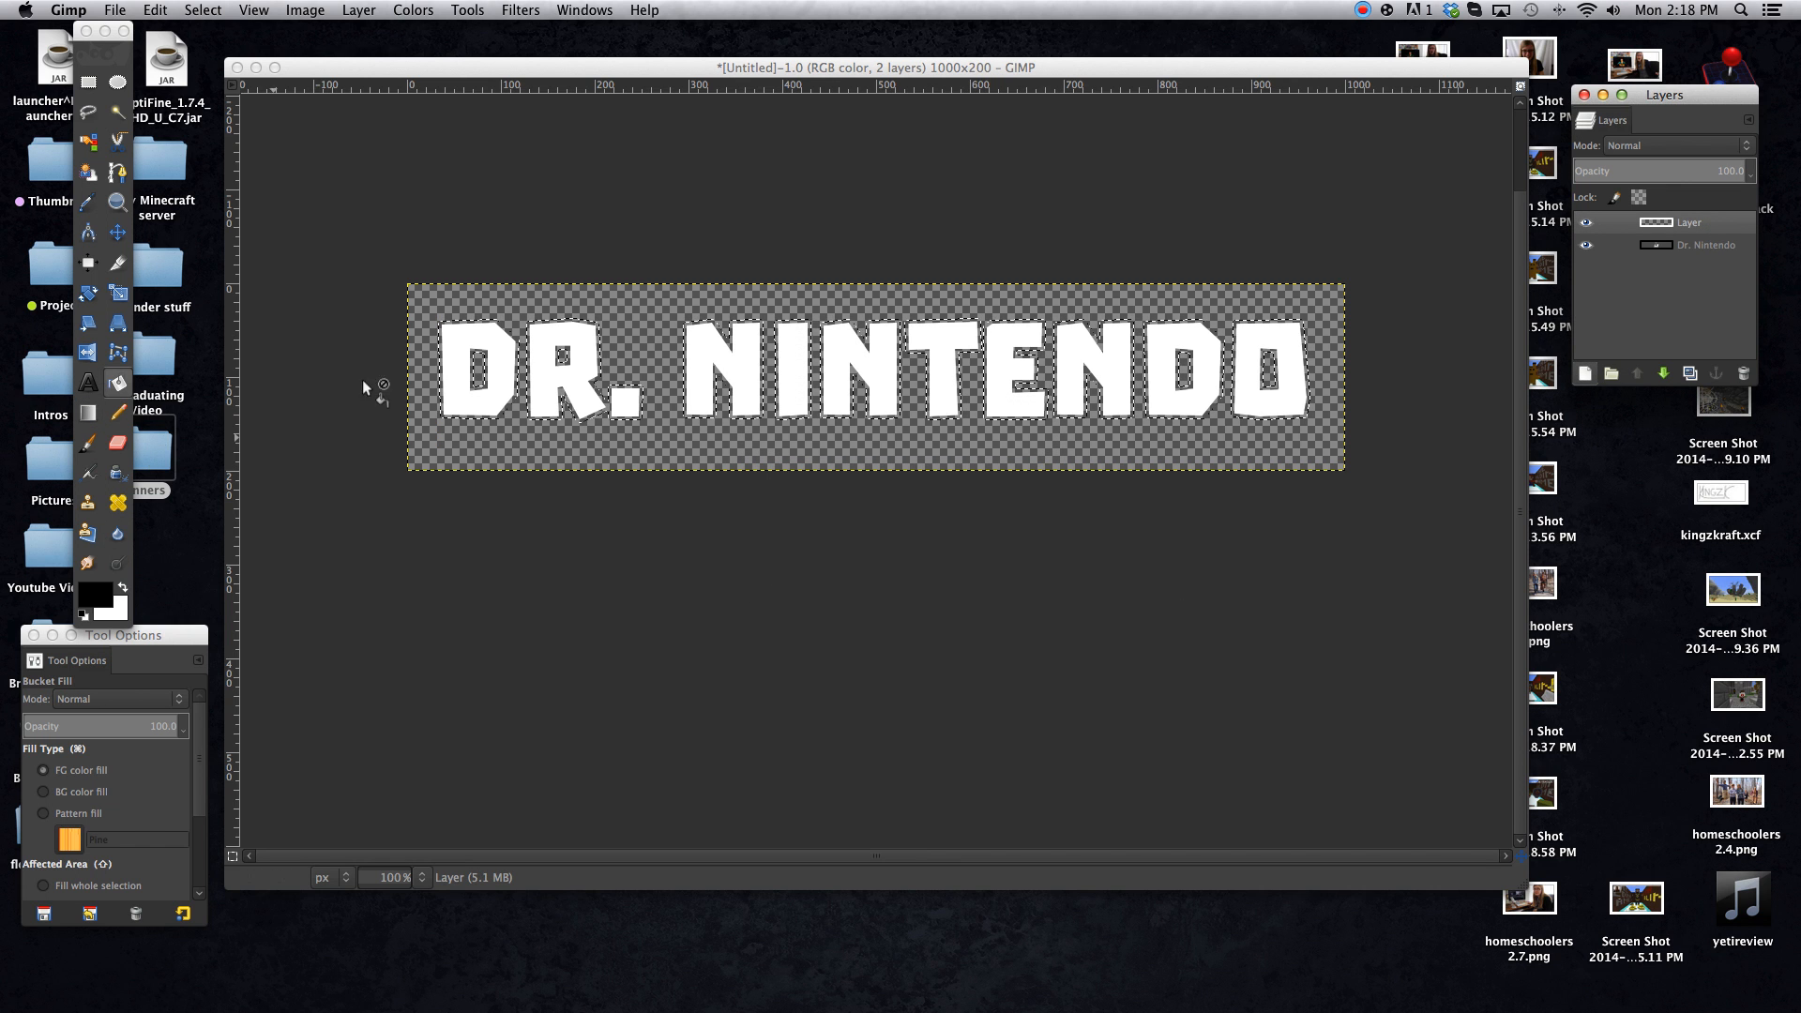
pyautogui.click(456, 364)
pyautogui.moveTo(1701, 226); pyautogui.dragTo(1708, 250)
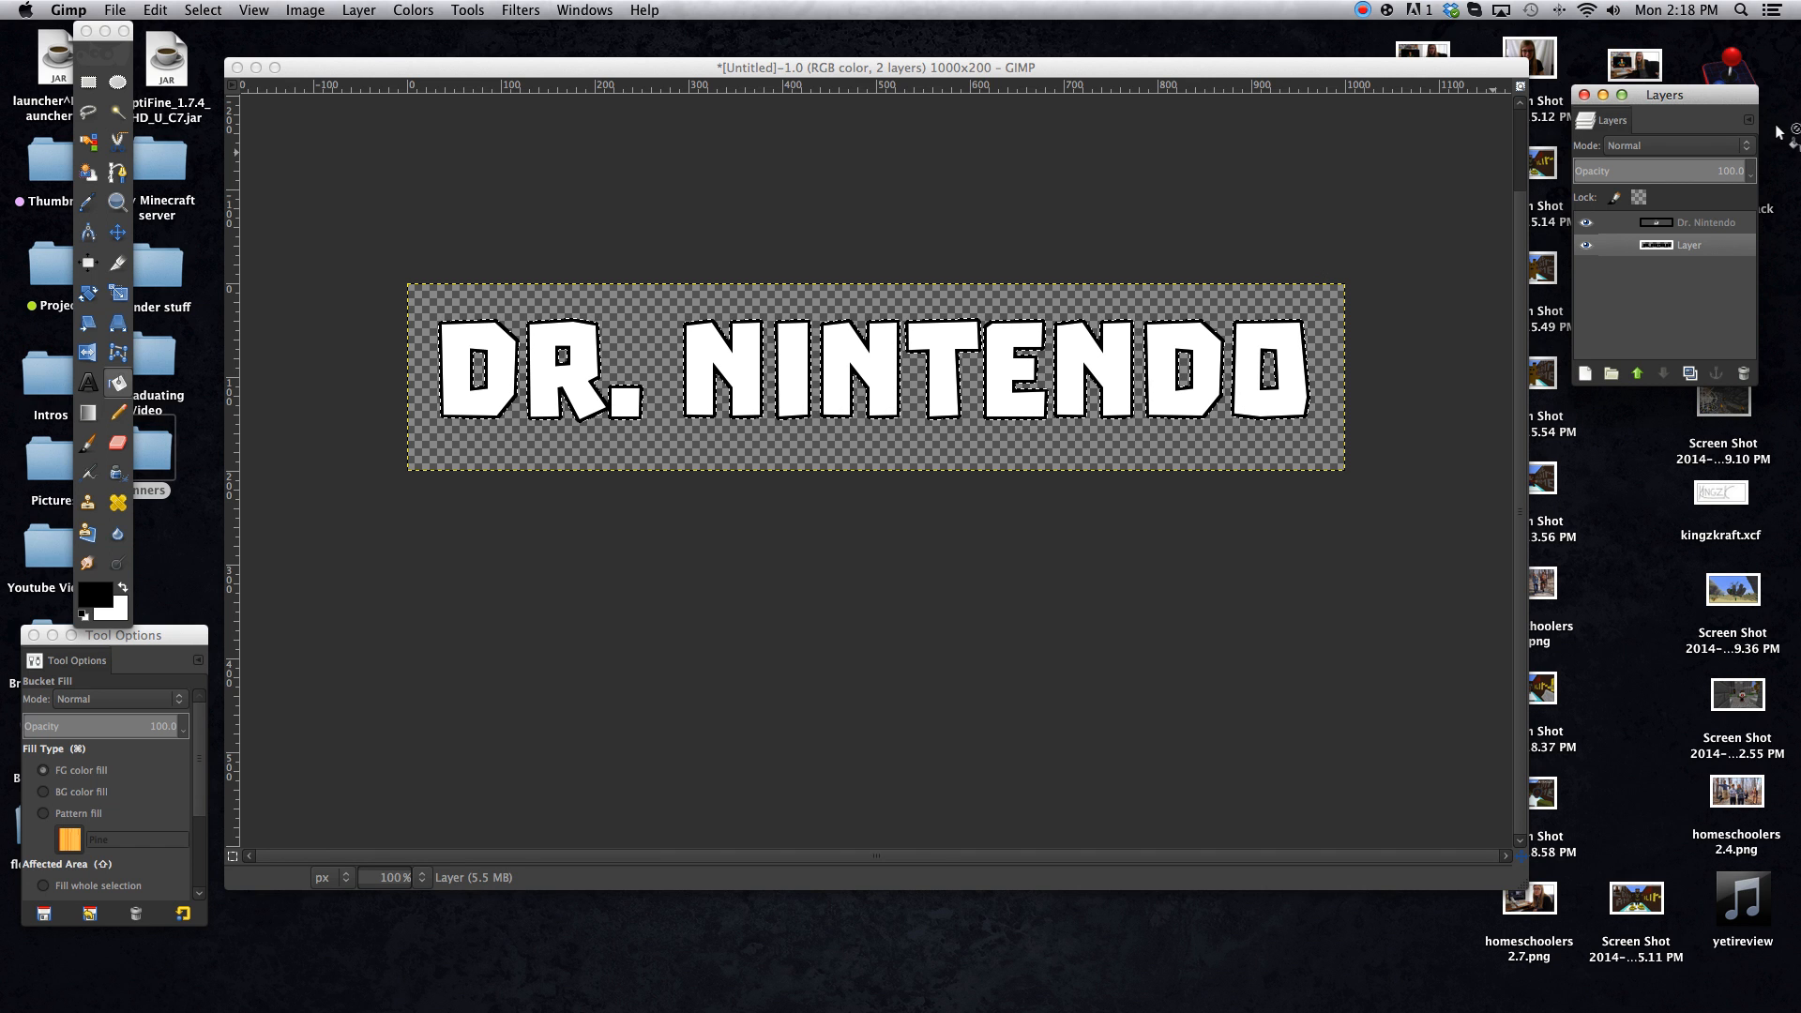
# Merge the "Dr. Nintendo" text layer down into the outline layer and nudge the merged logo with the Move tool
pyautogui.click(1725, 224)
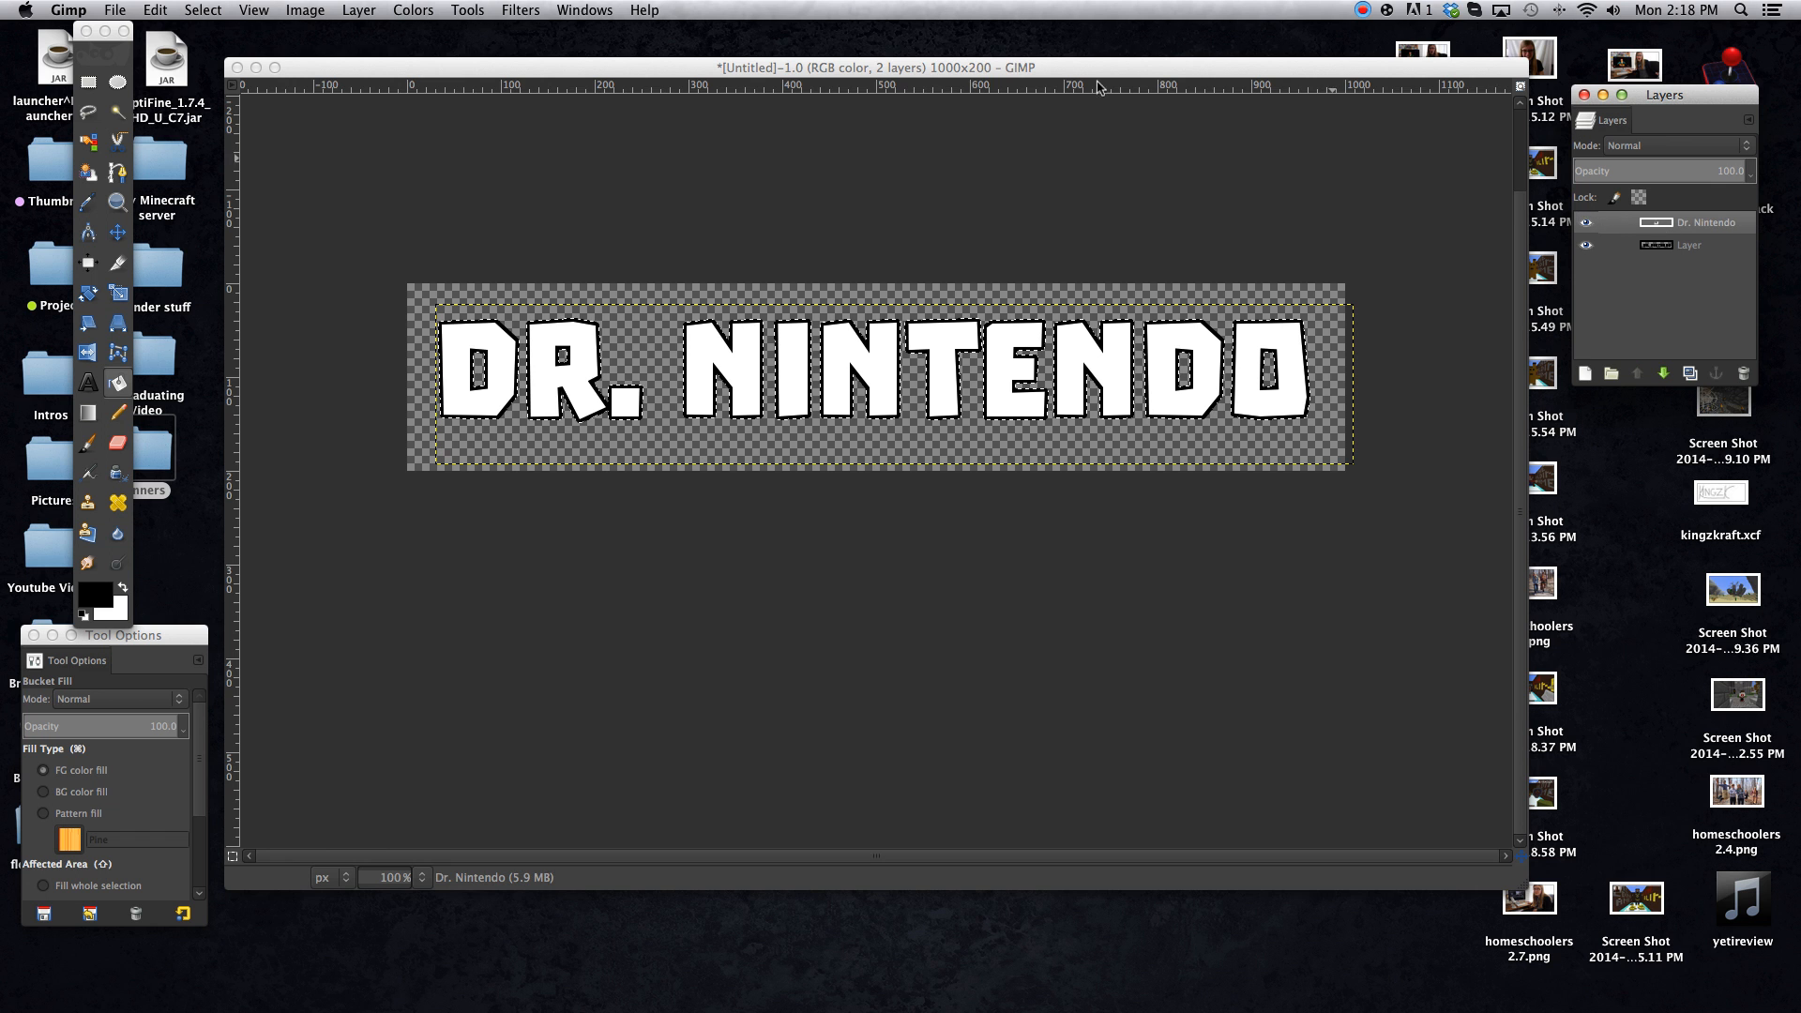
pyautogui.click(358, 9)
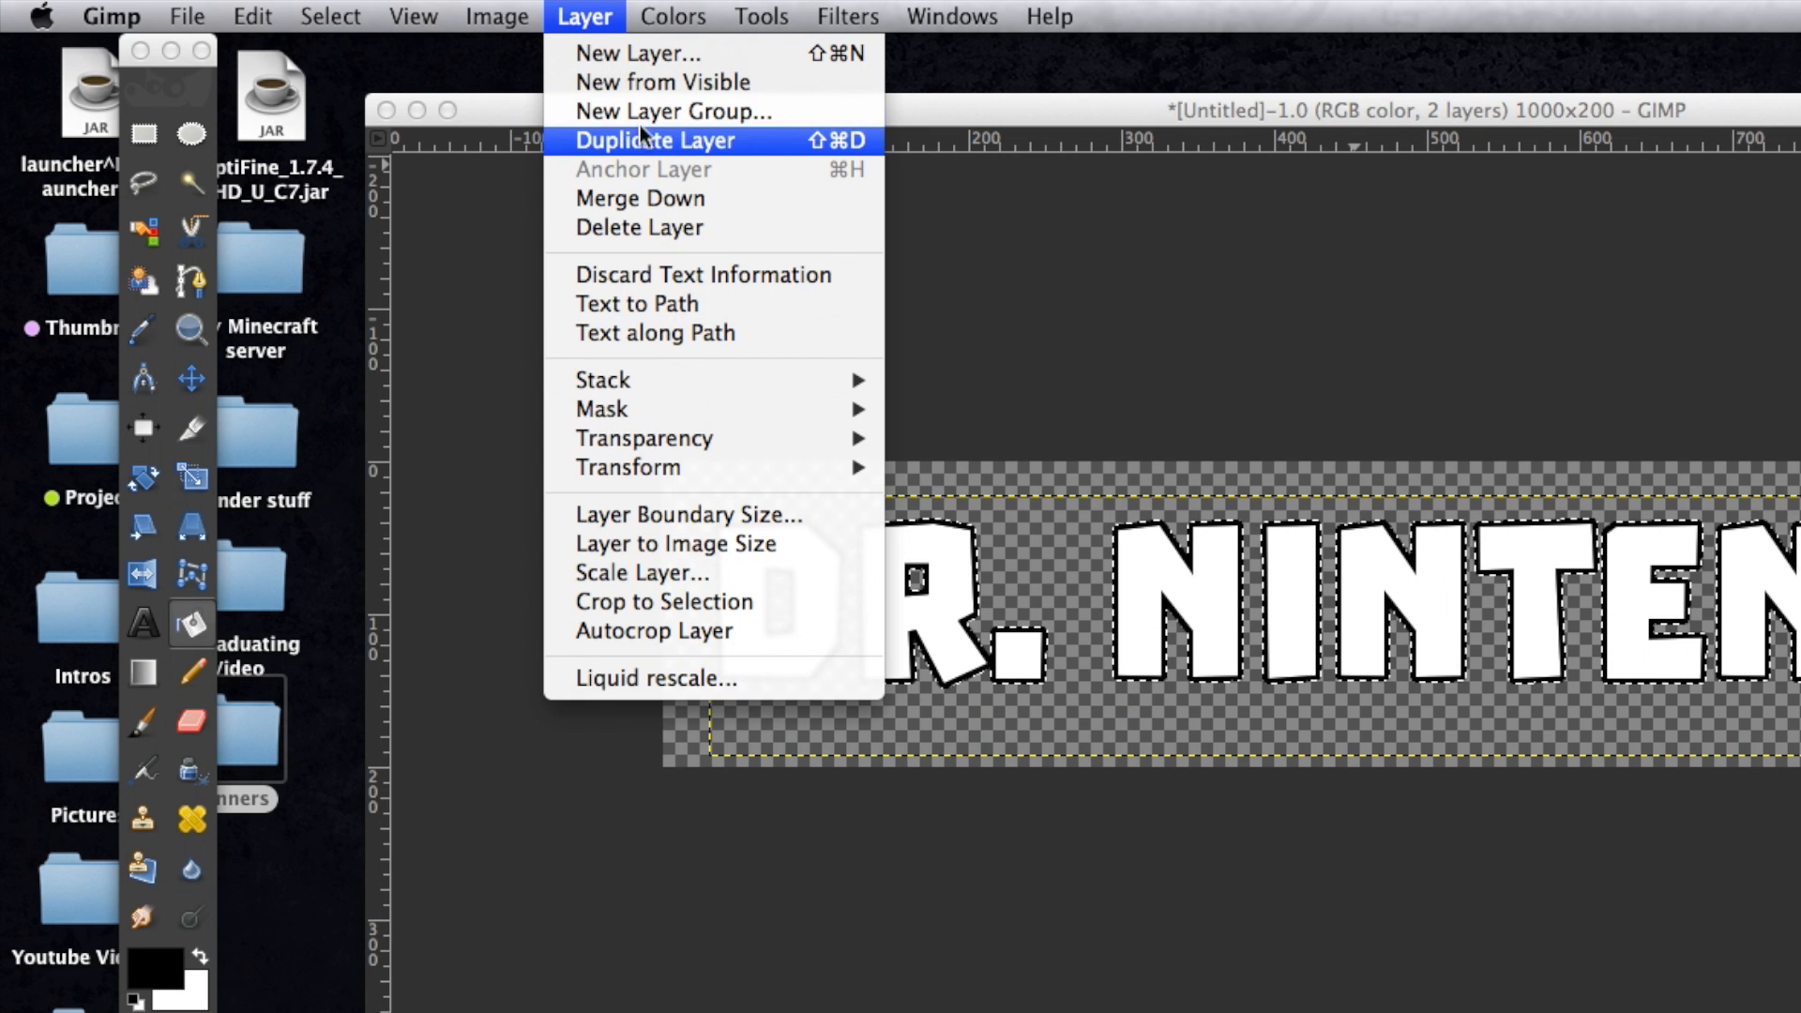
pyautogui.click(641, 198)
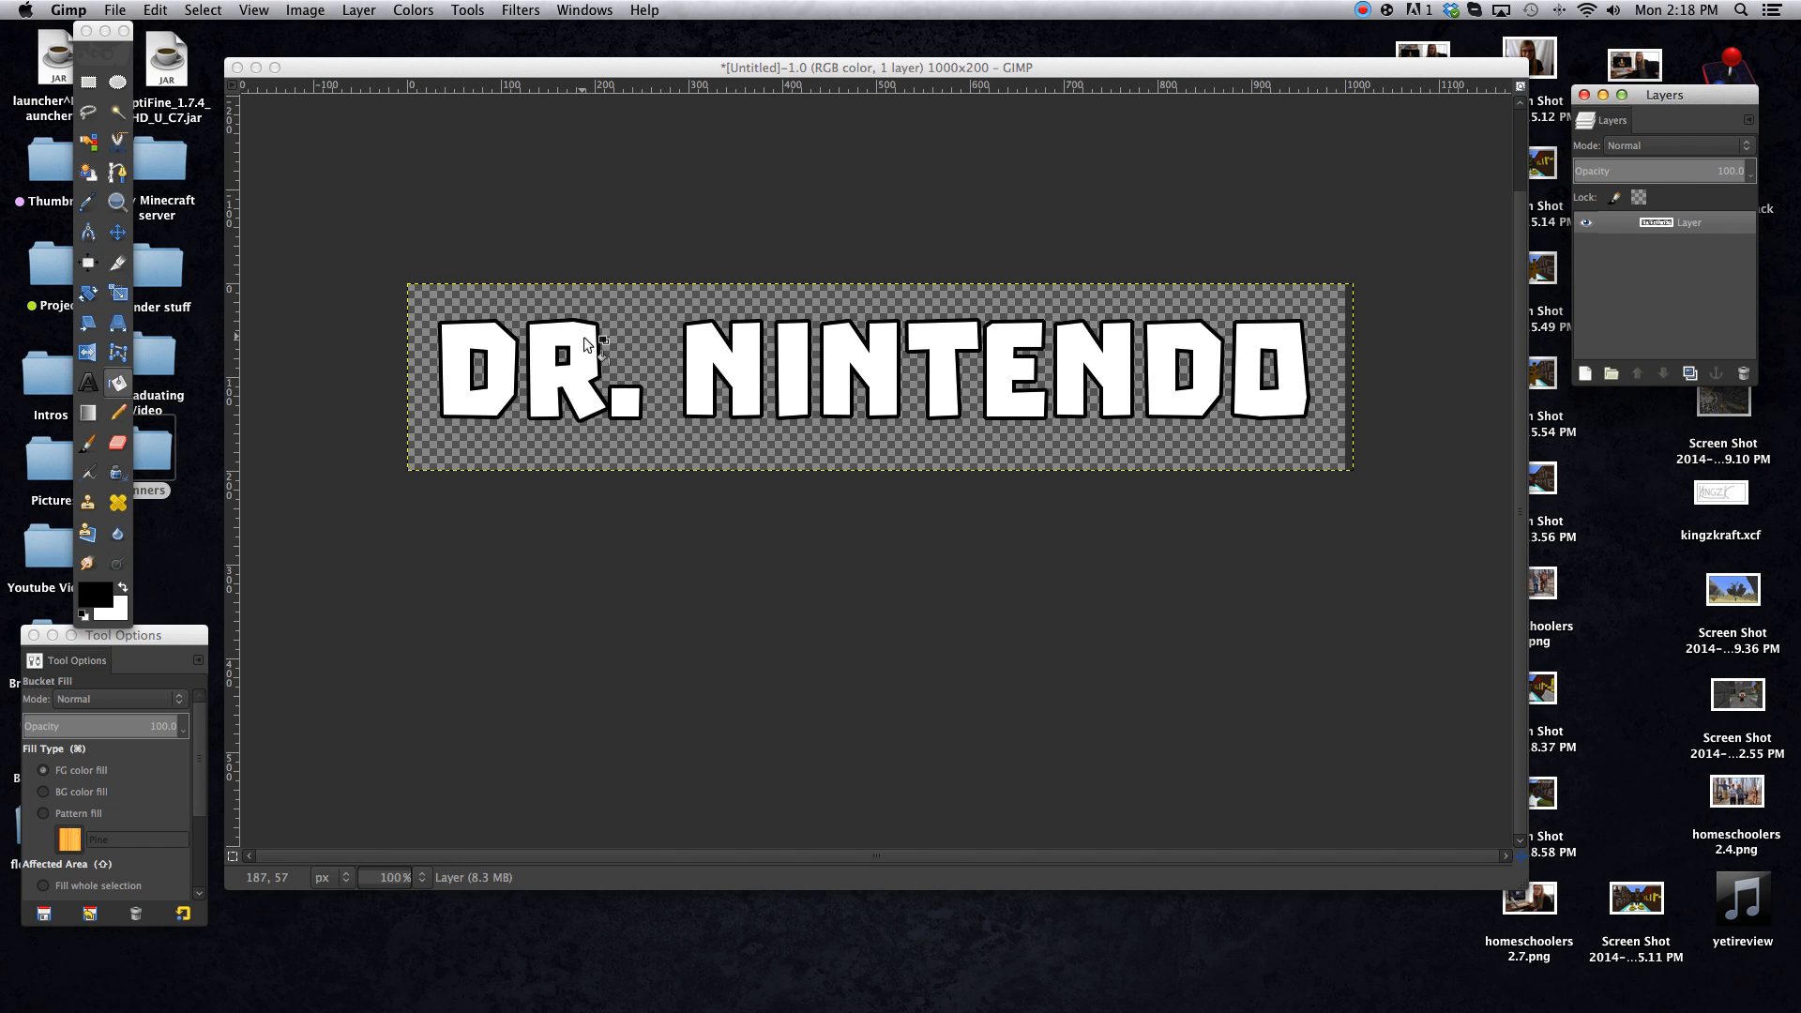
pyautogui.click(118, 232)
pyautogui.moveTo(536, 363); pyautogui.dragTo(537, 367)
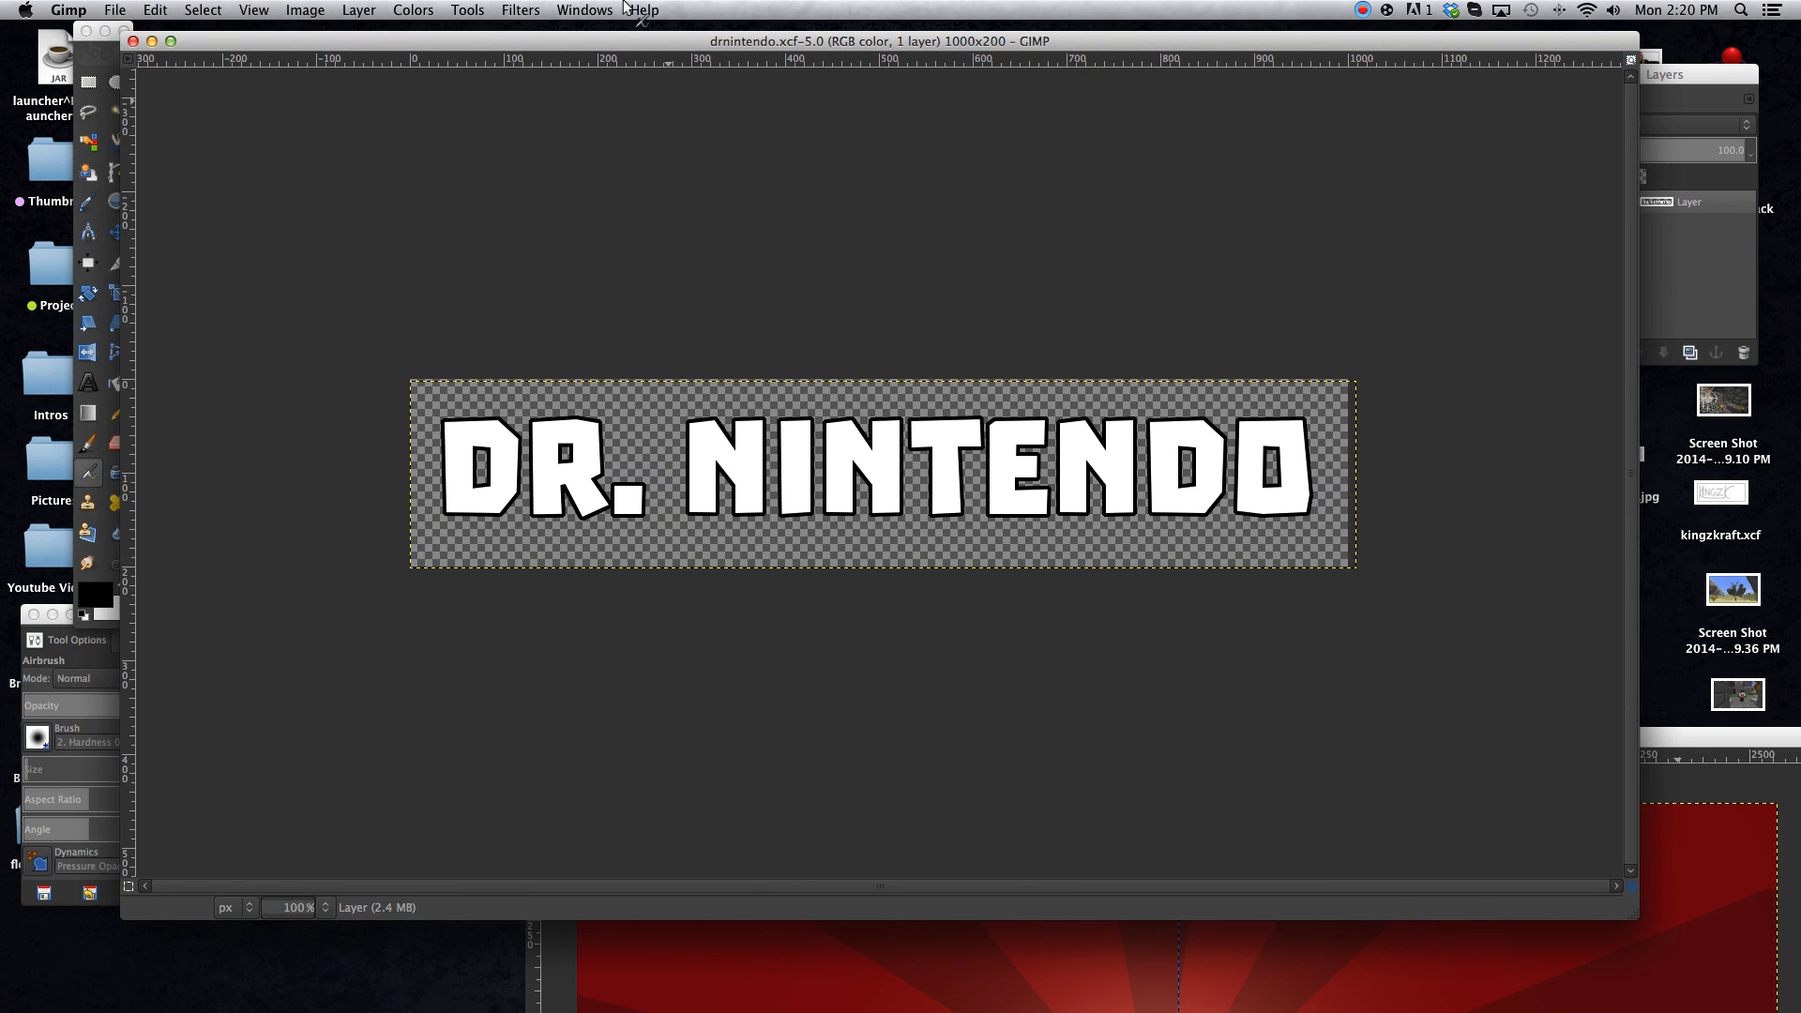
# Save the logo image as drnintendo.xcf on the Desktop, replacing the existing file
pyautogui.moveTo(608, 47); pyautogui.dragTo(630, 39)
pyautogui.click(116, 10)
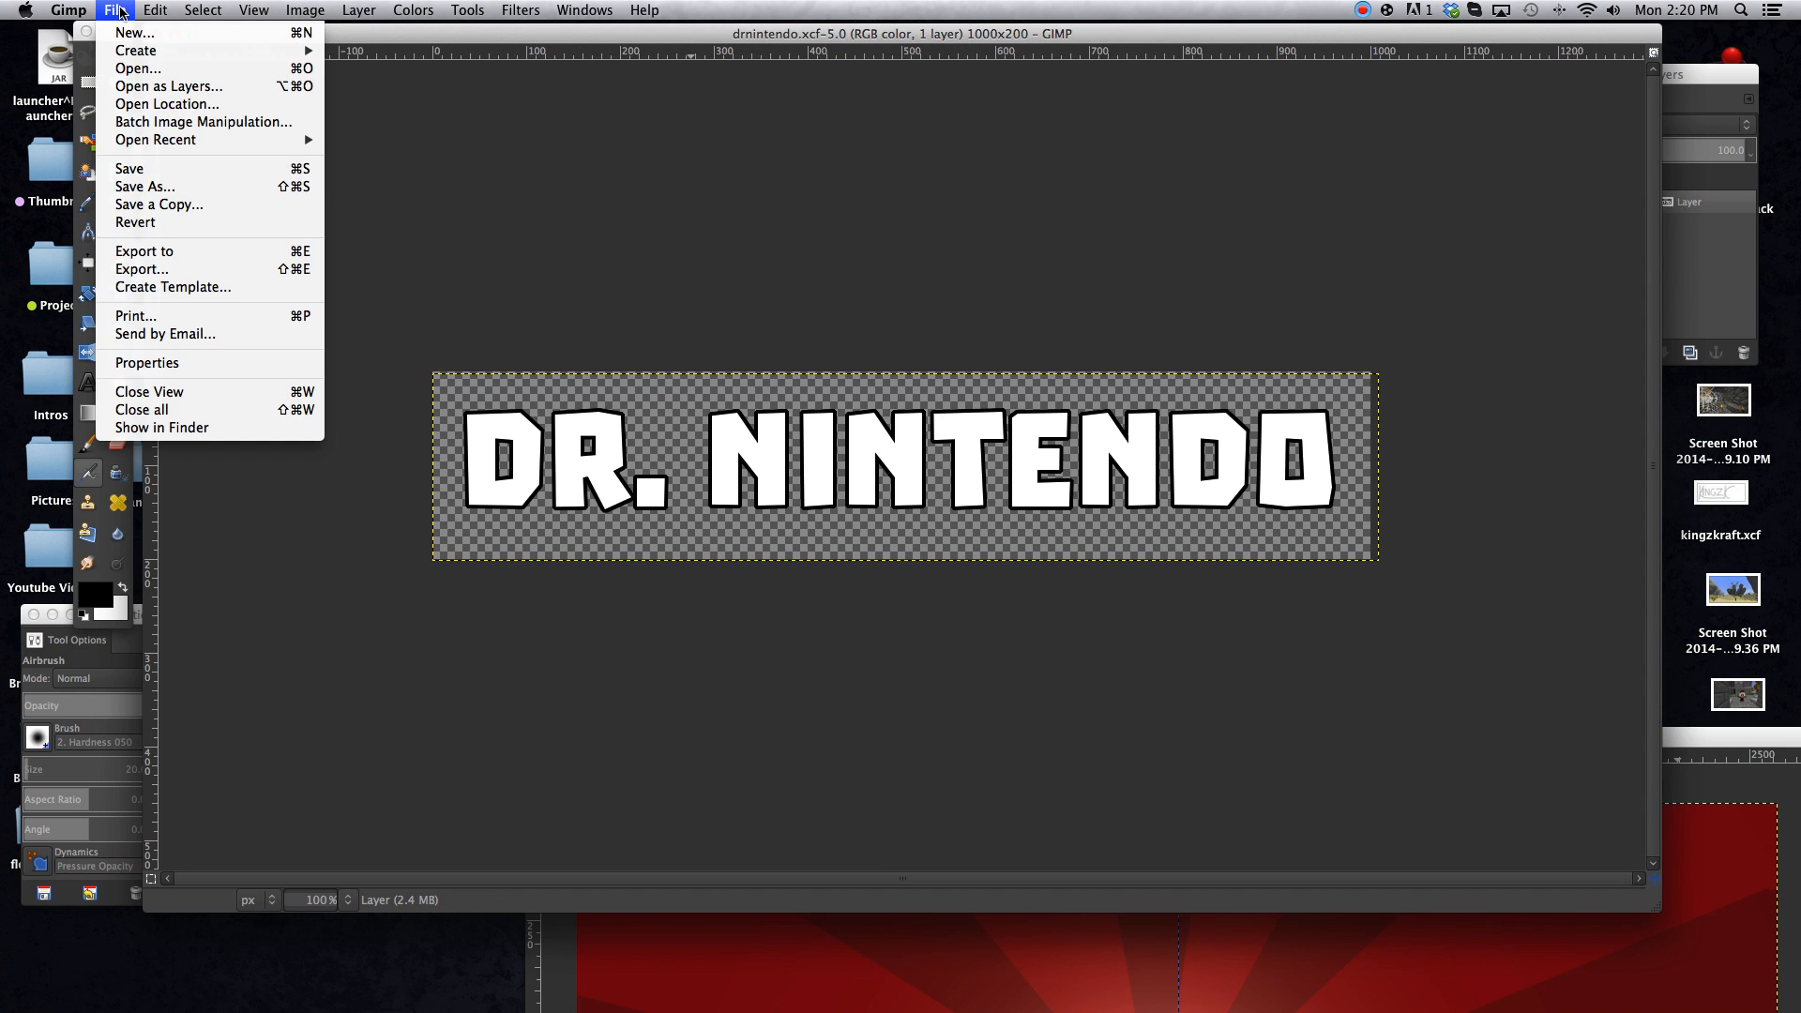
pyautogui.click(185, 192)
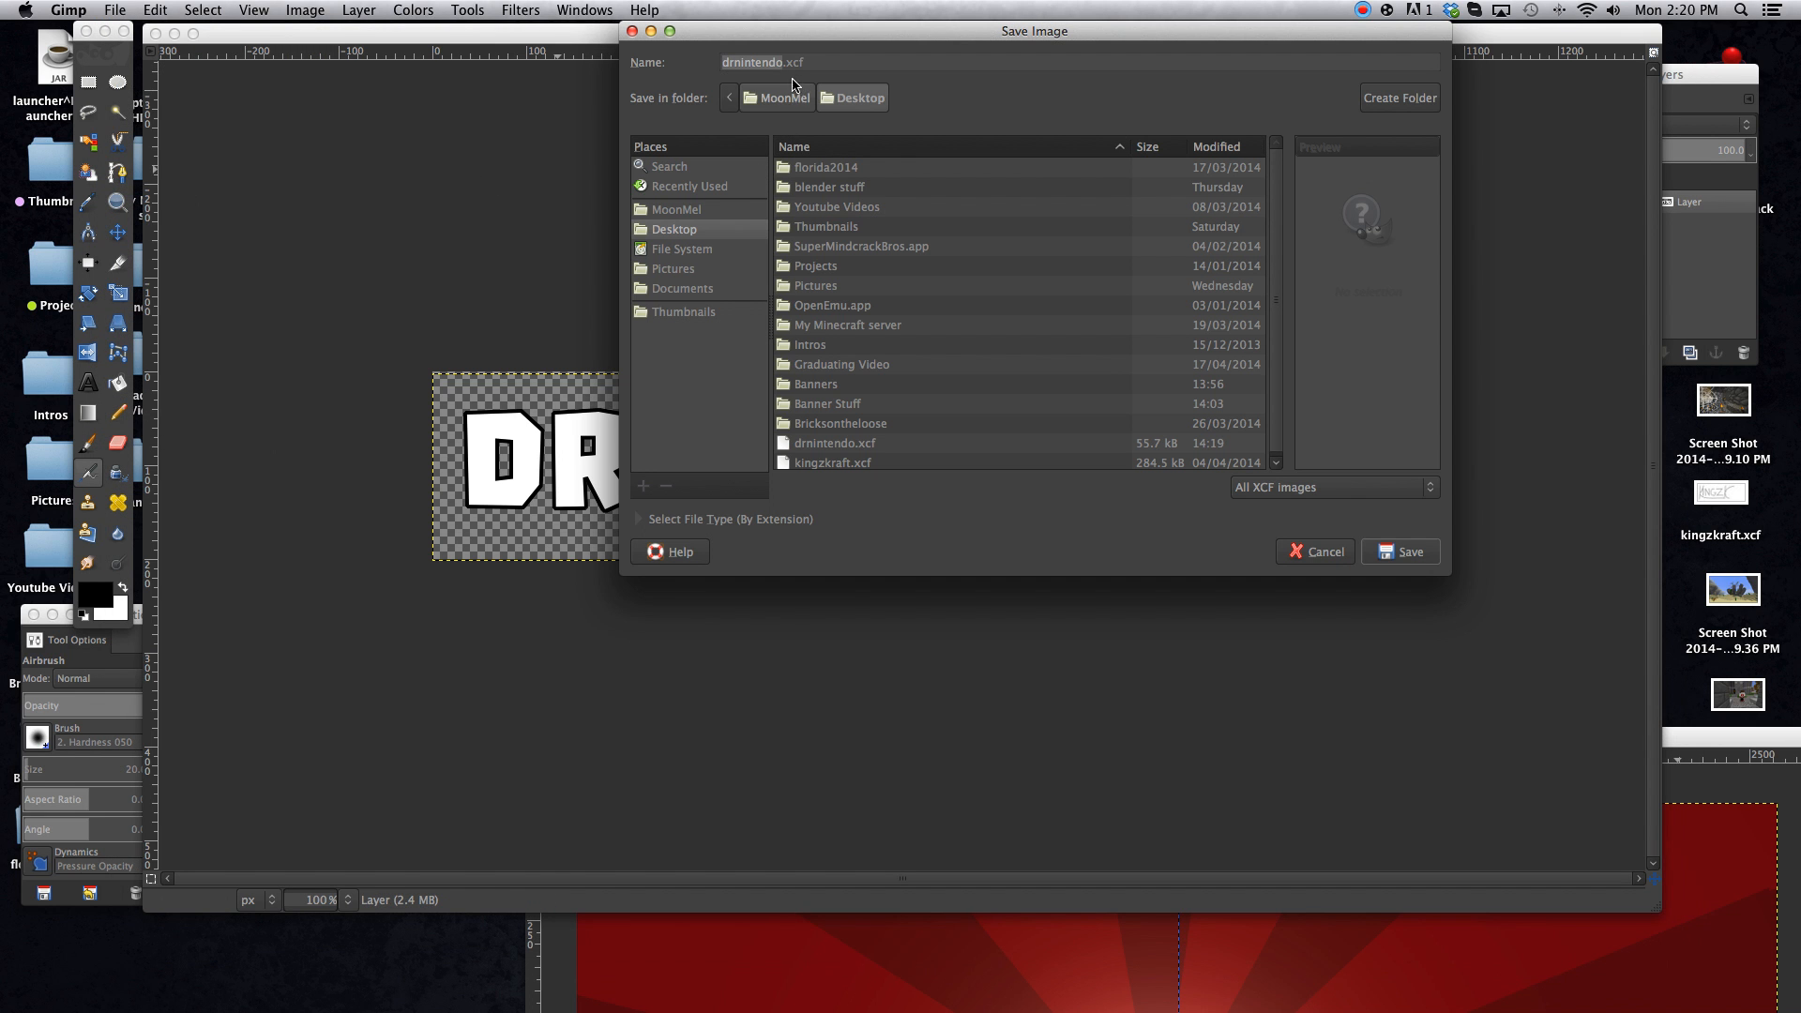
pyautogui.click(1380, 552)
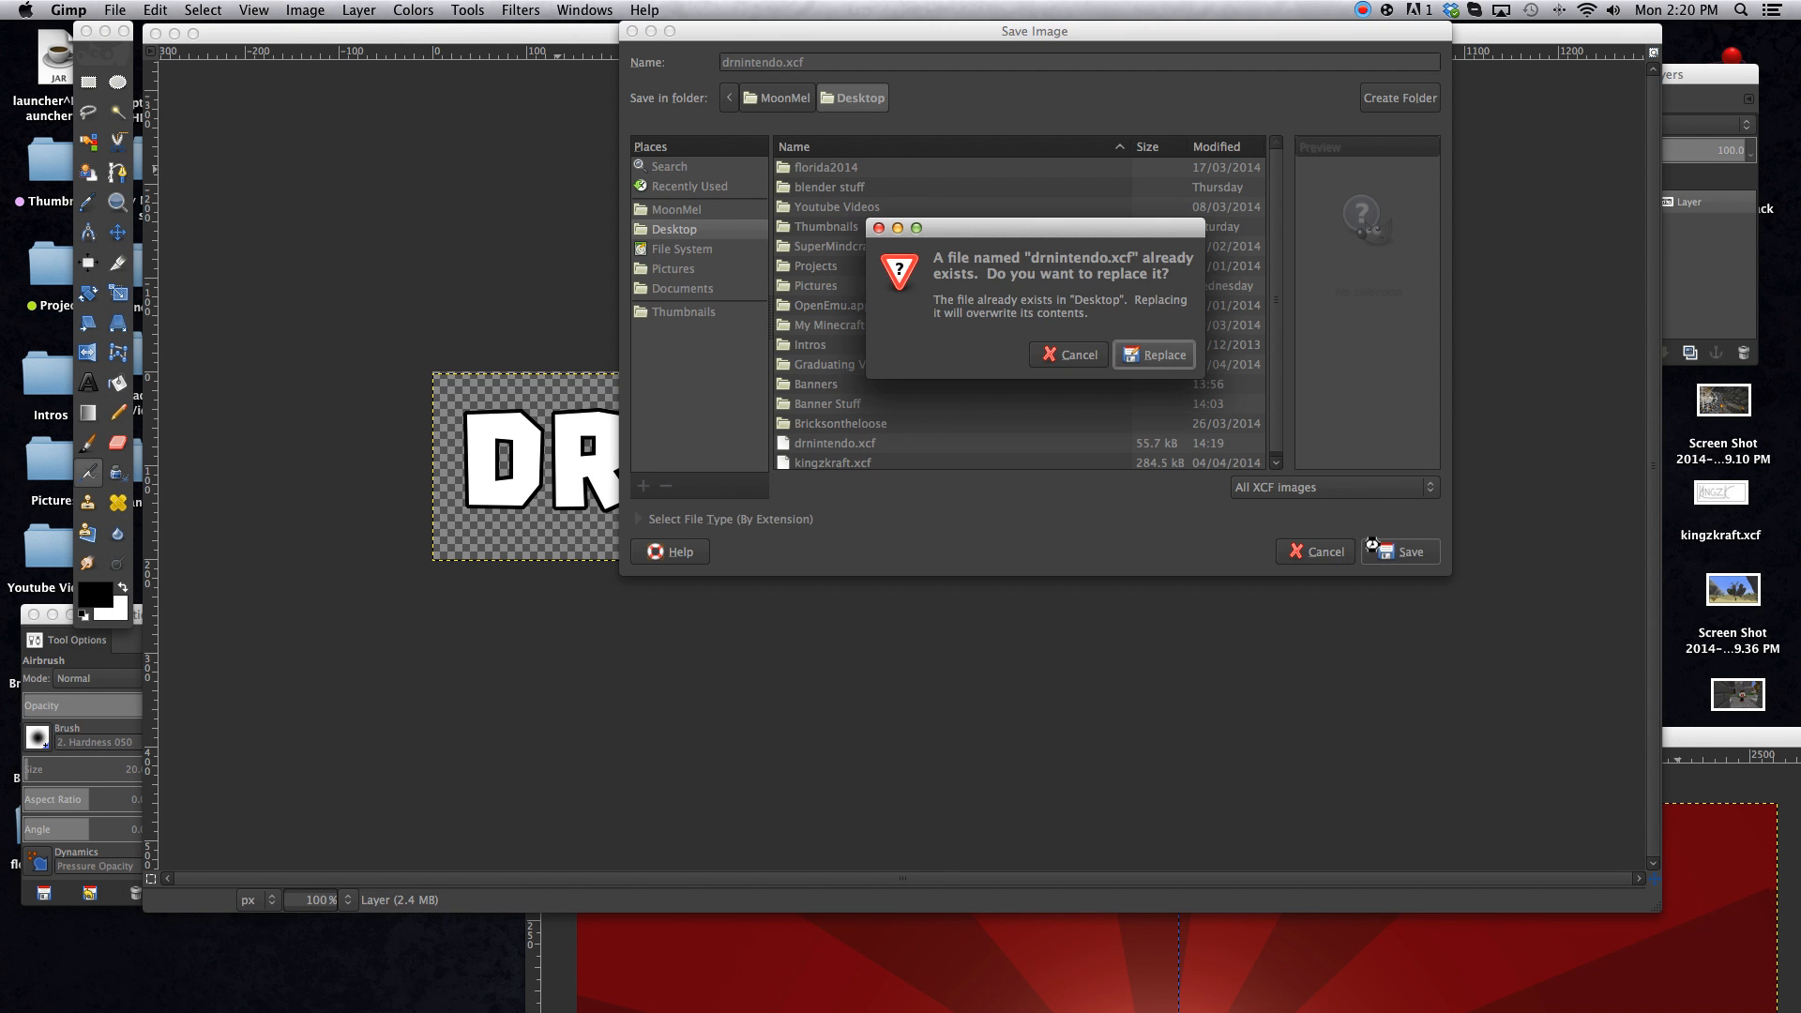
pyautogui.click(1175, 363)
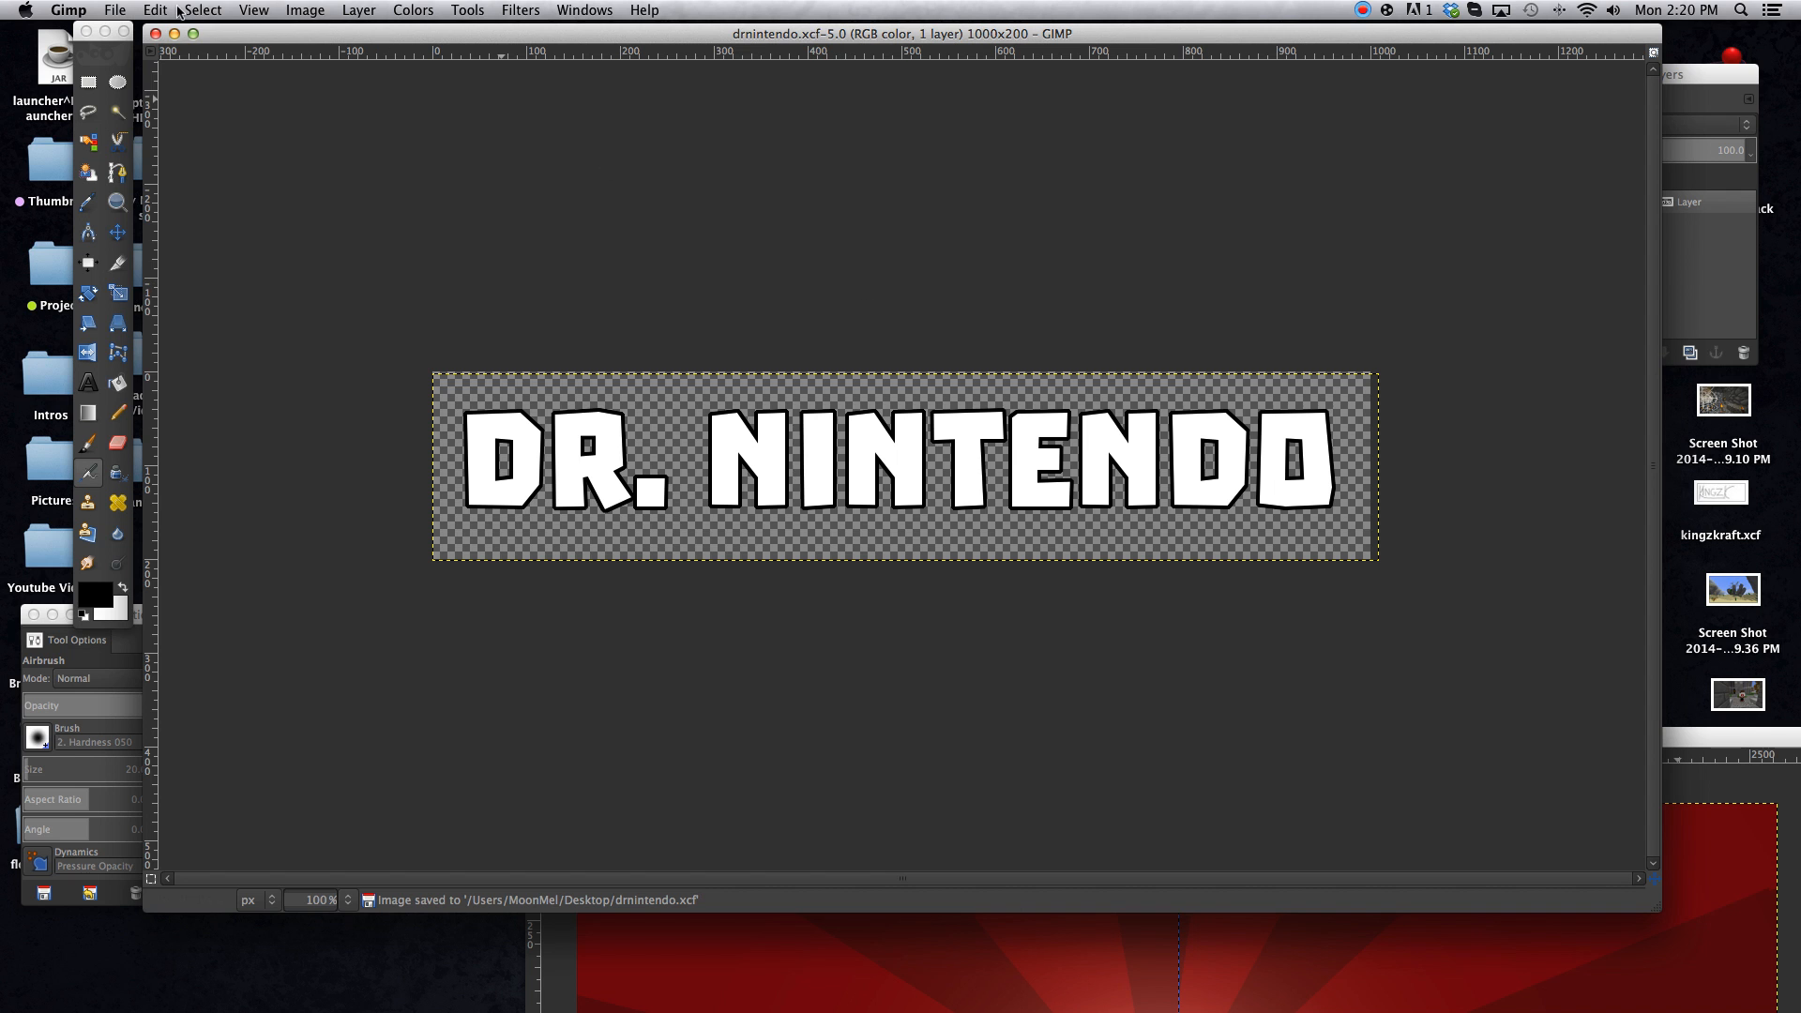
# Export the logo to the Desktop as drnintendo.png with the default PNG options, replacing the existing file
pyautogui.click(114, 10)
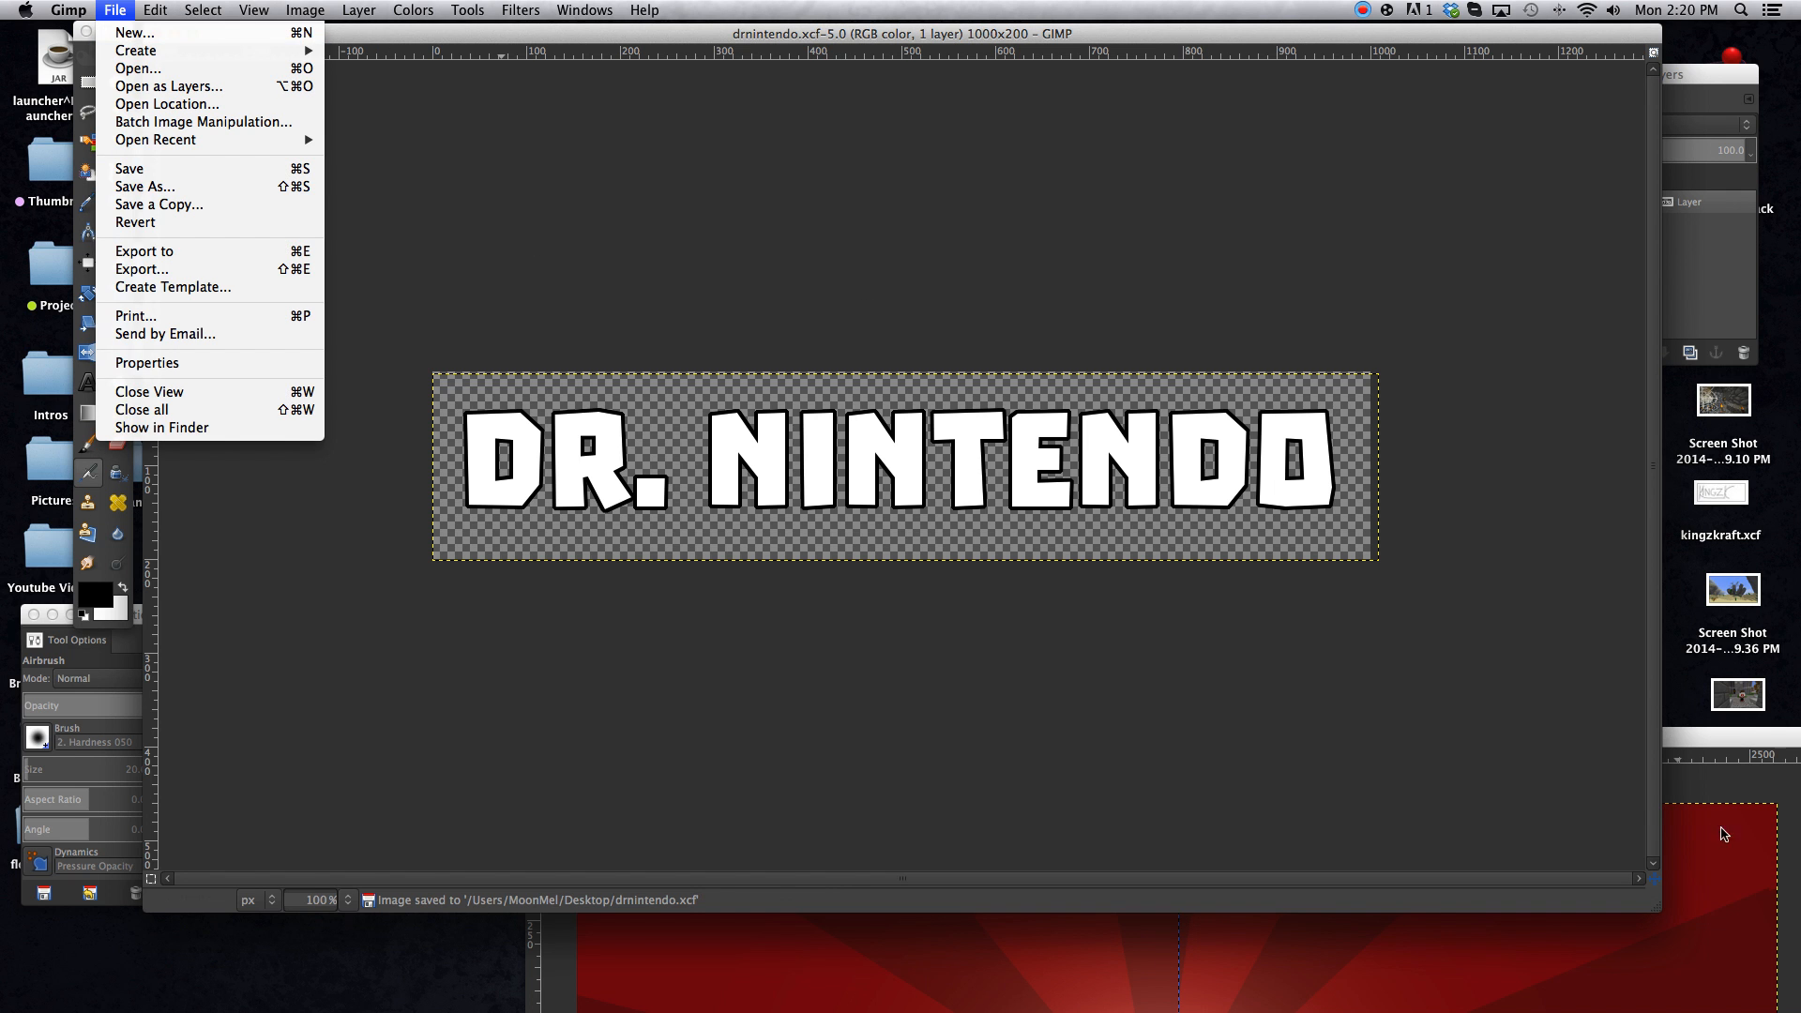
pyautogui.moveTo(1726, 747); pyautogui.dragTo(1636, 306)
pyautogui.click(667, 37)
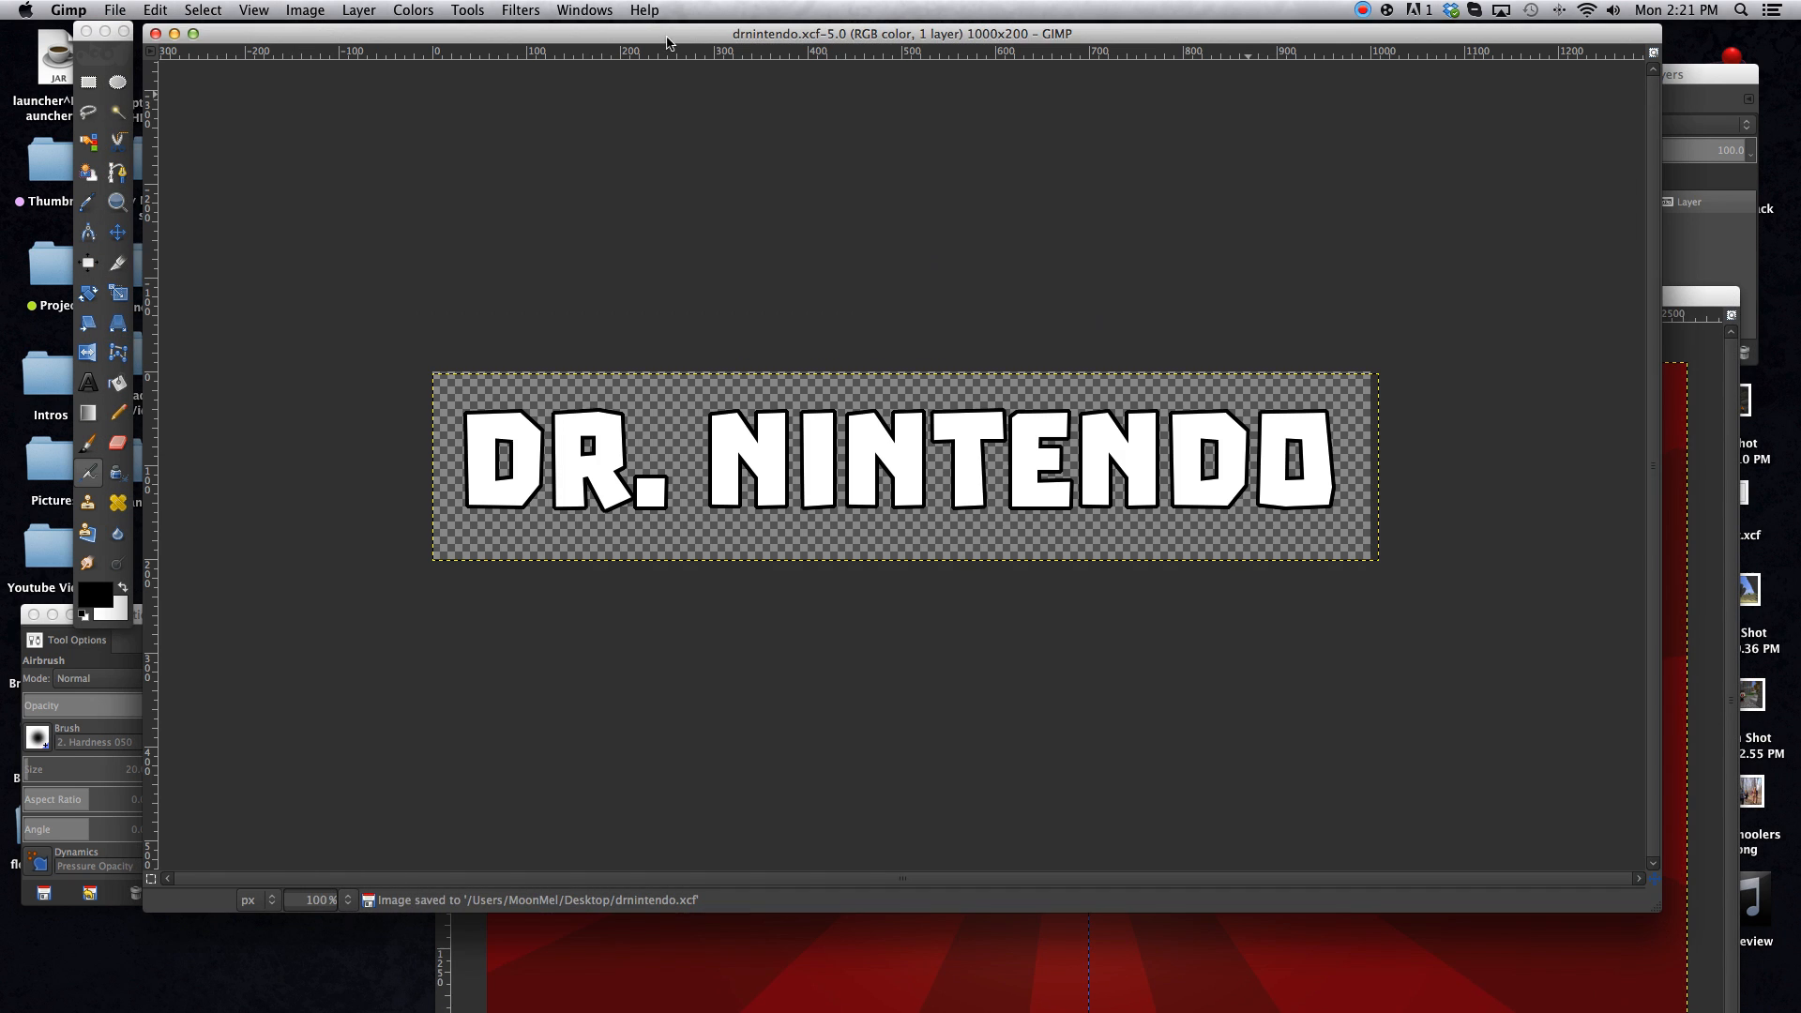
pyautogui.click(116, 10)
pyautogui.click(150, 267)
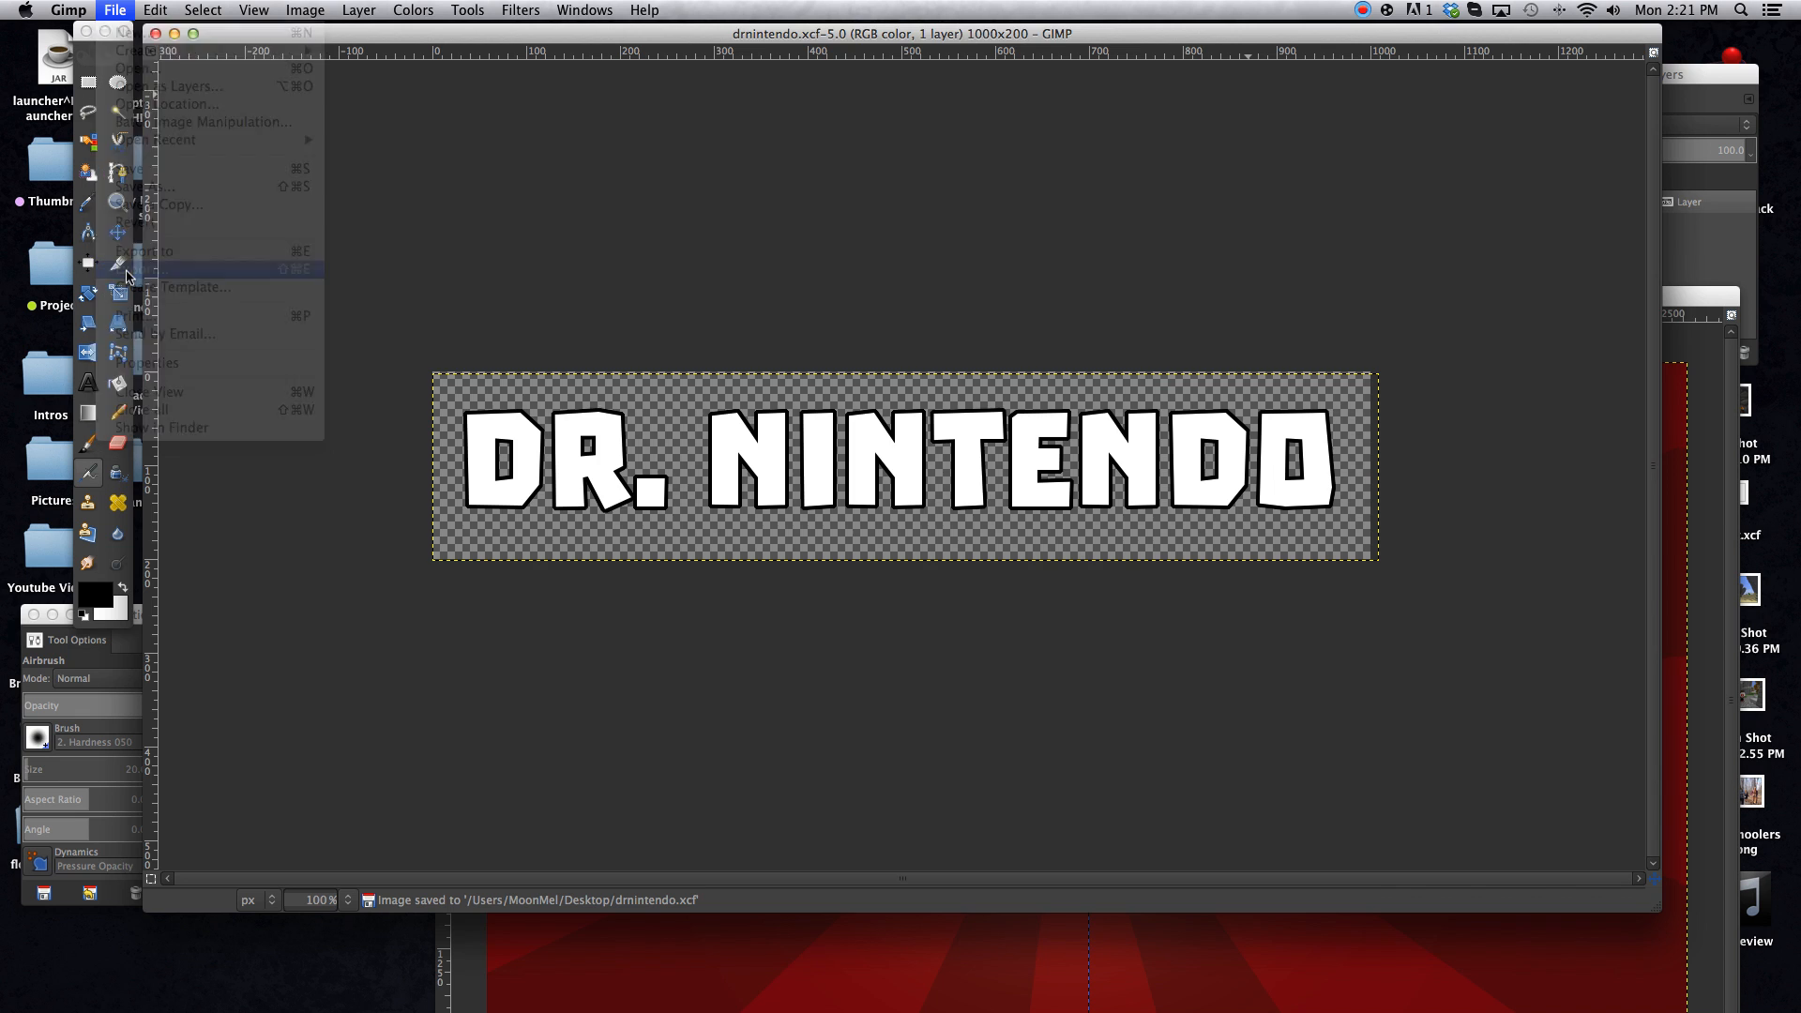
pyautogui.click(346, 345)
pyautogui.click(472, 180)
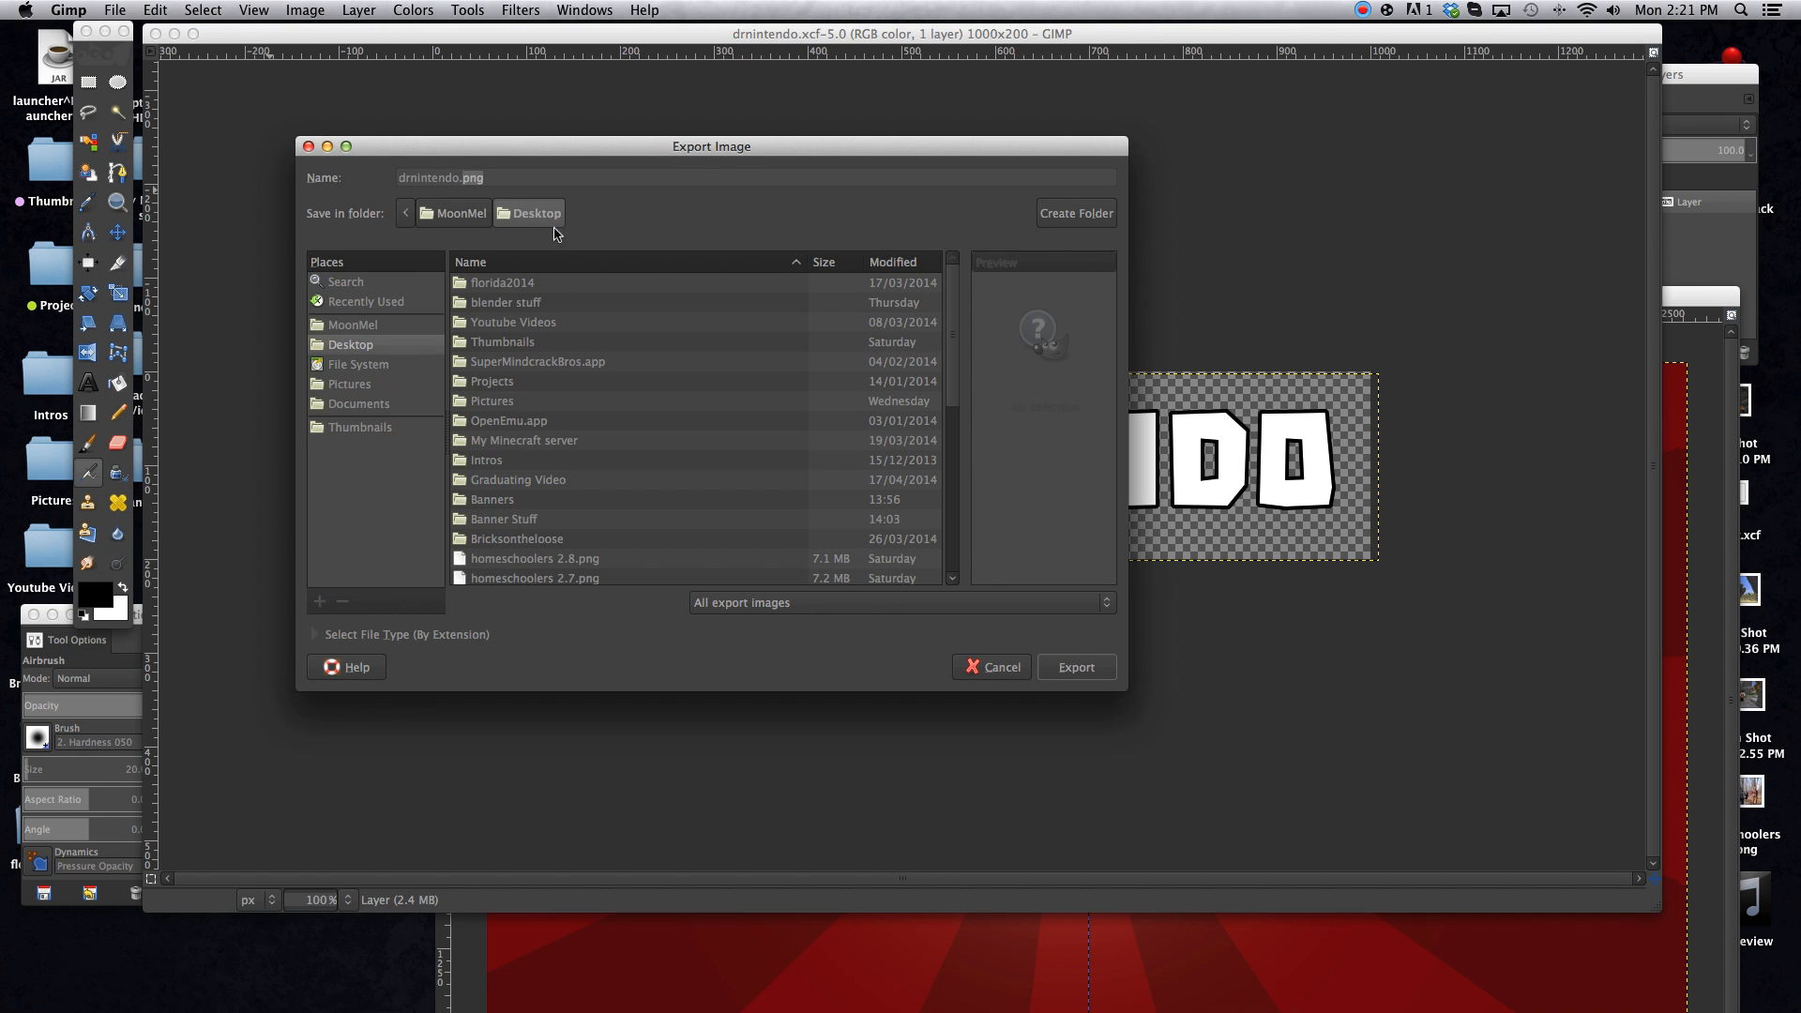
pyautogui.click(1078, 668)
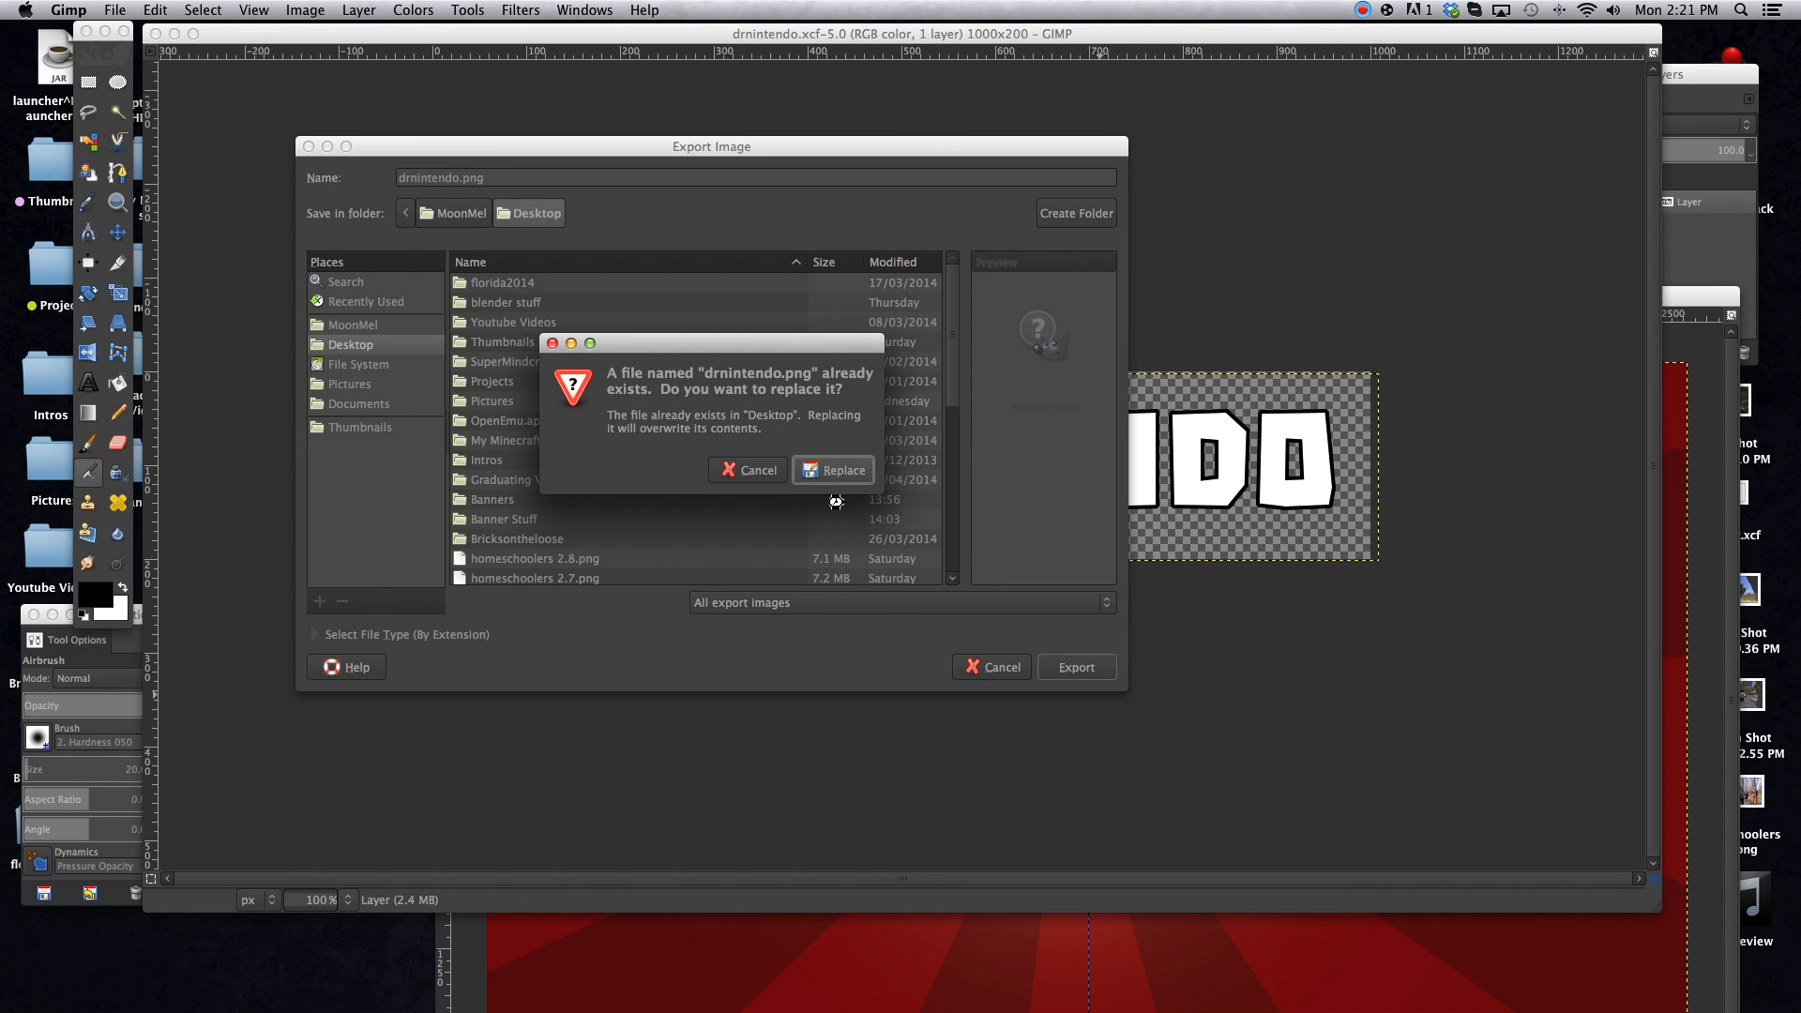
pyautogui.click(833, 471)
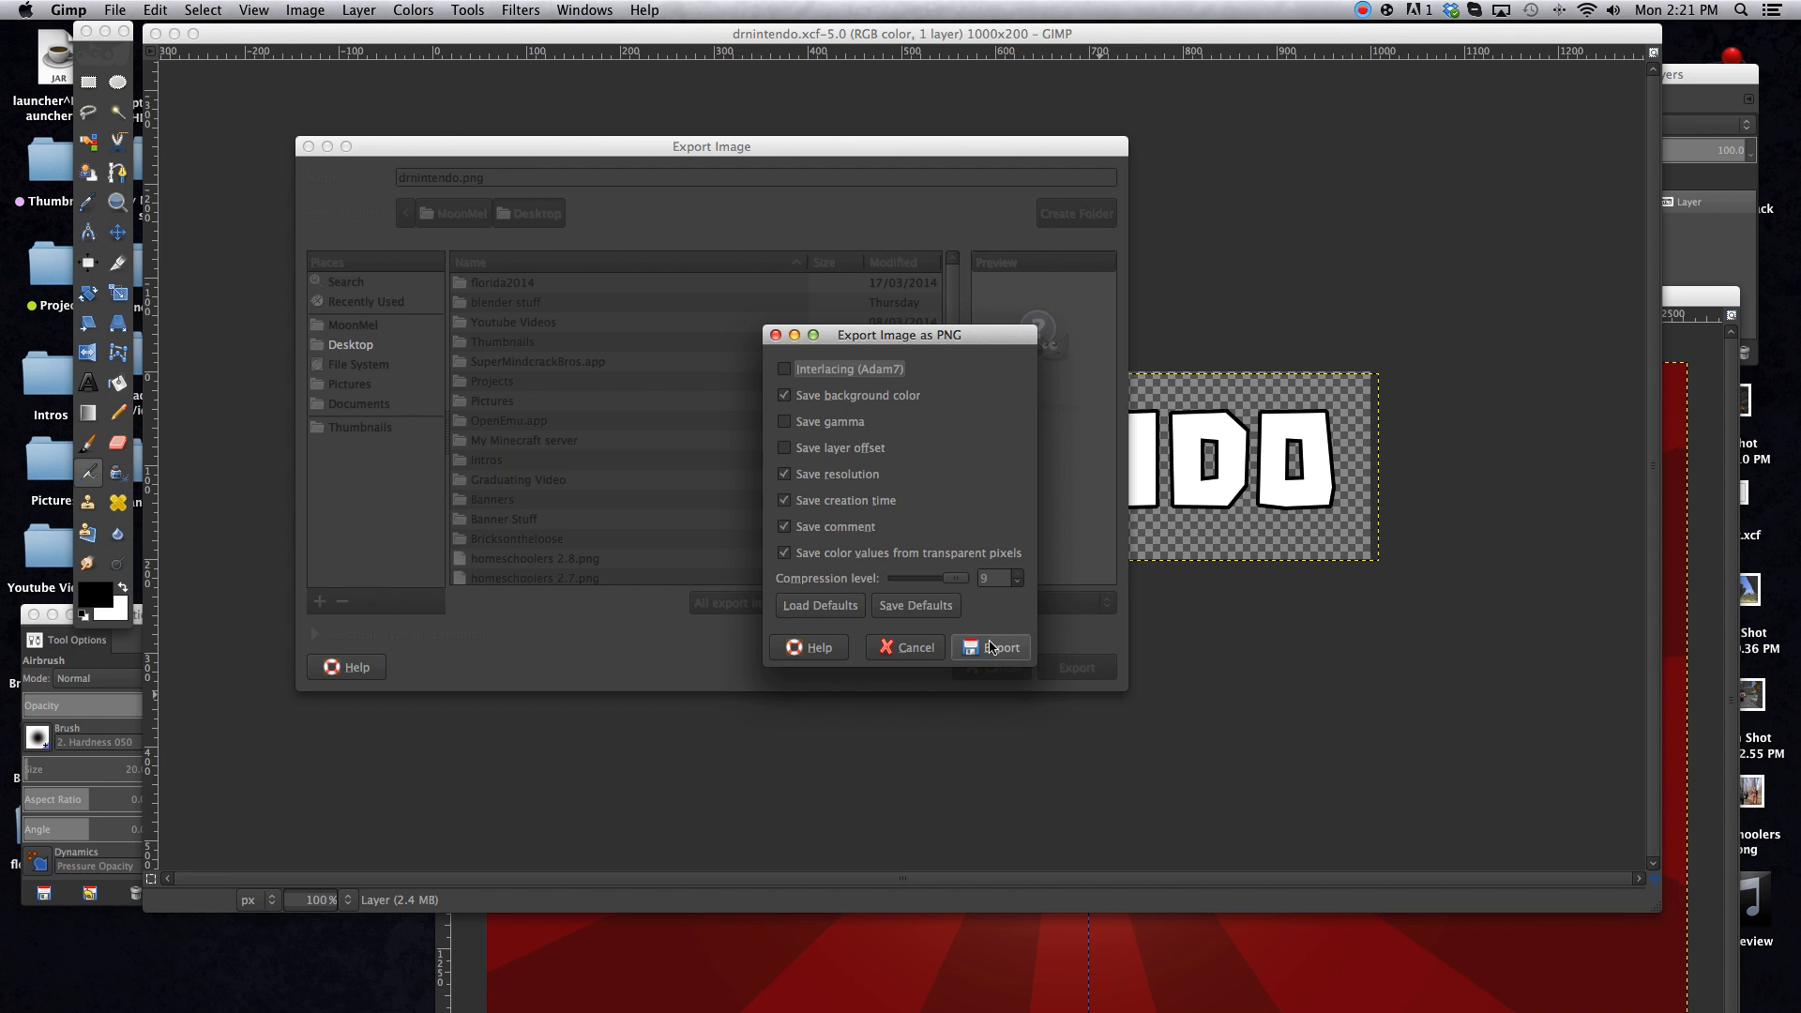
pyautogui.click(991, 648)
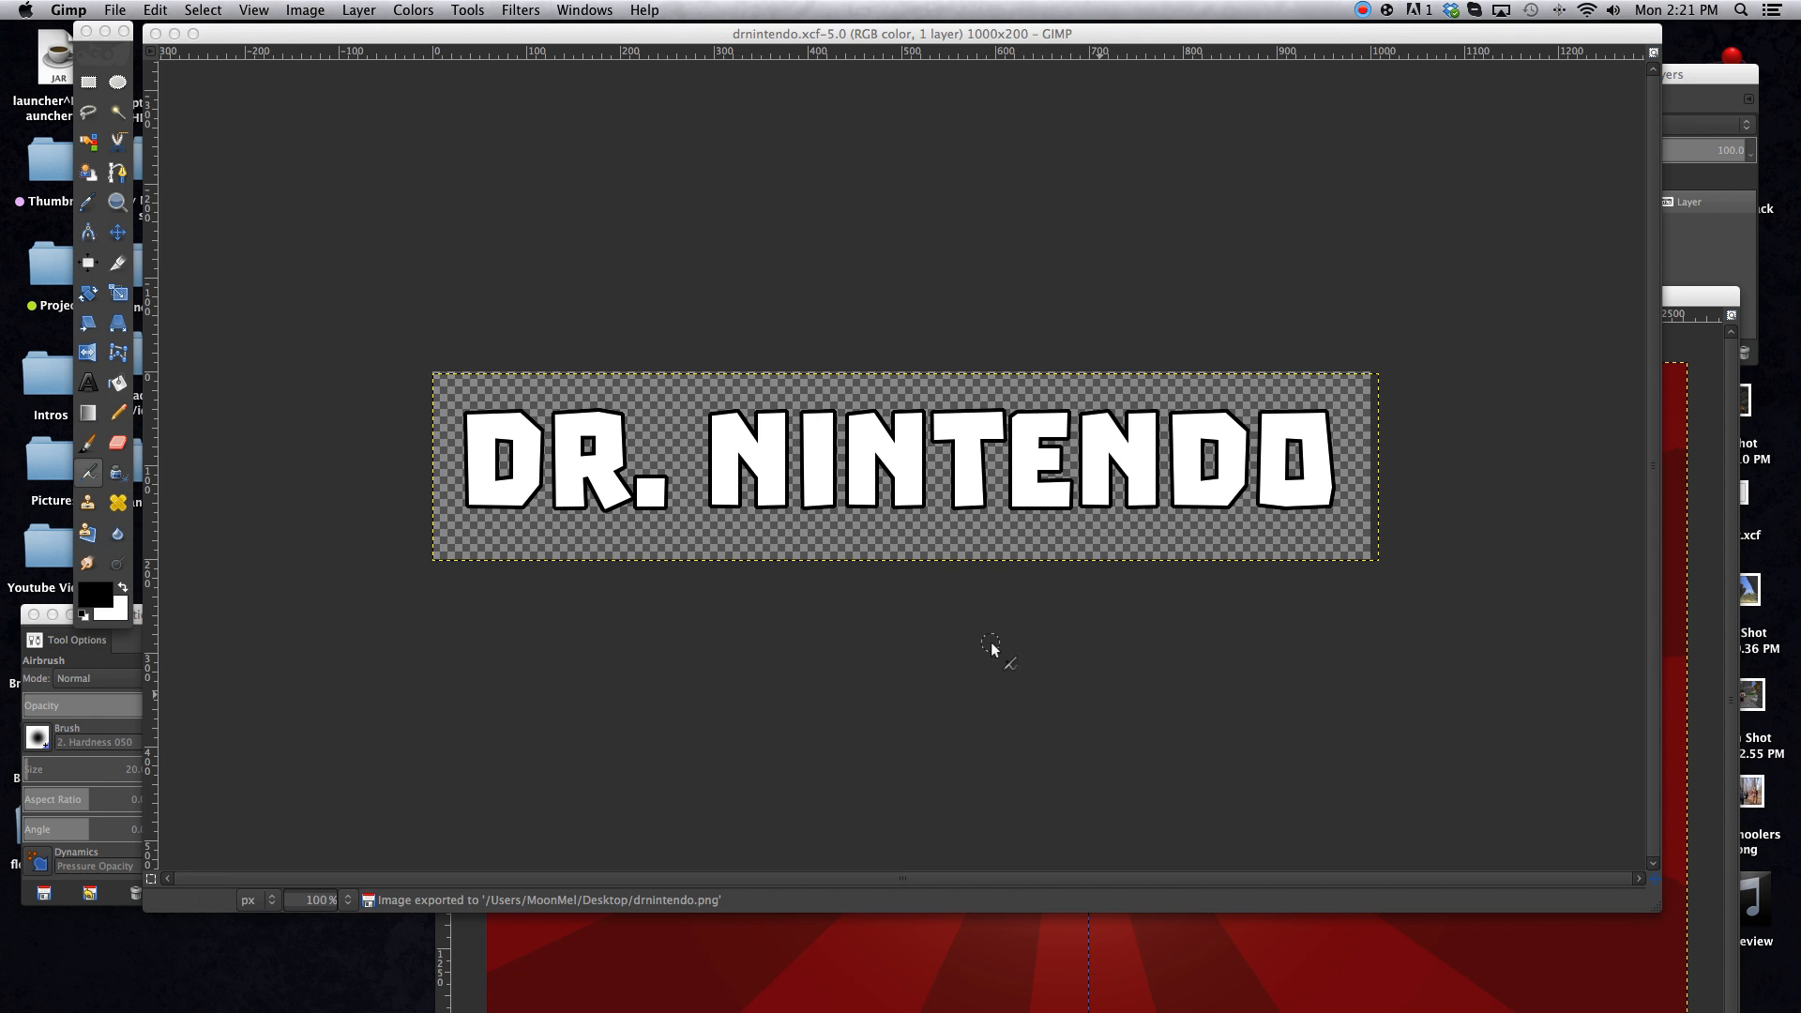
# Close the logo image and add drnintendo.png from the desktop as a new layer in the red doc'sbanner.xcf banner
pyautogui.click(156, 37)
pyautogui.moveTo(749, 301); pyautogui.dragTo(371, 33)
pyautogui.moveTo(1431, 386); pyautogui.dragTo(635, 311)
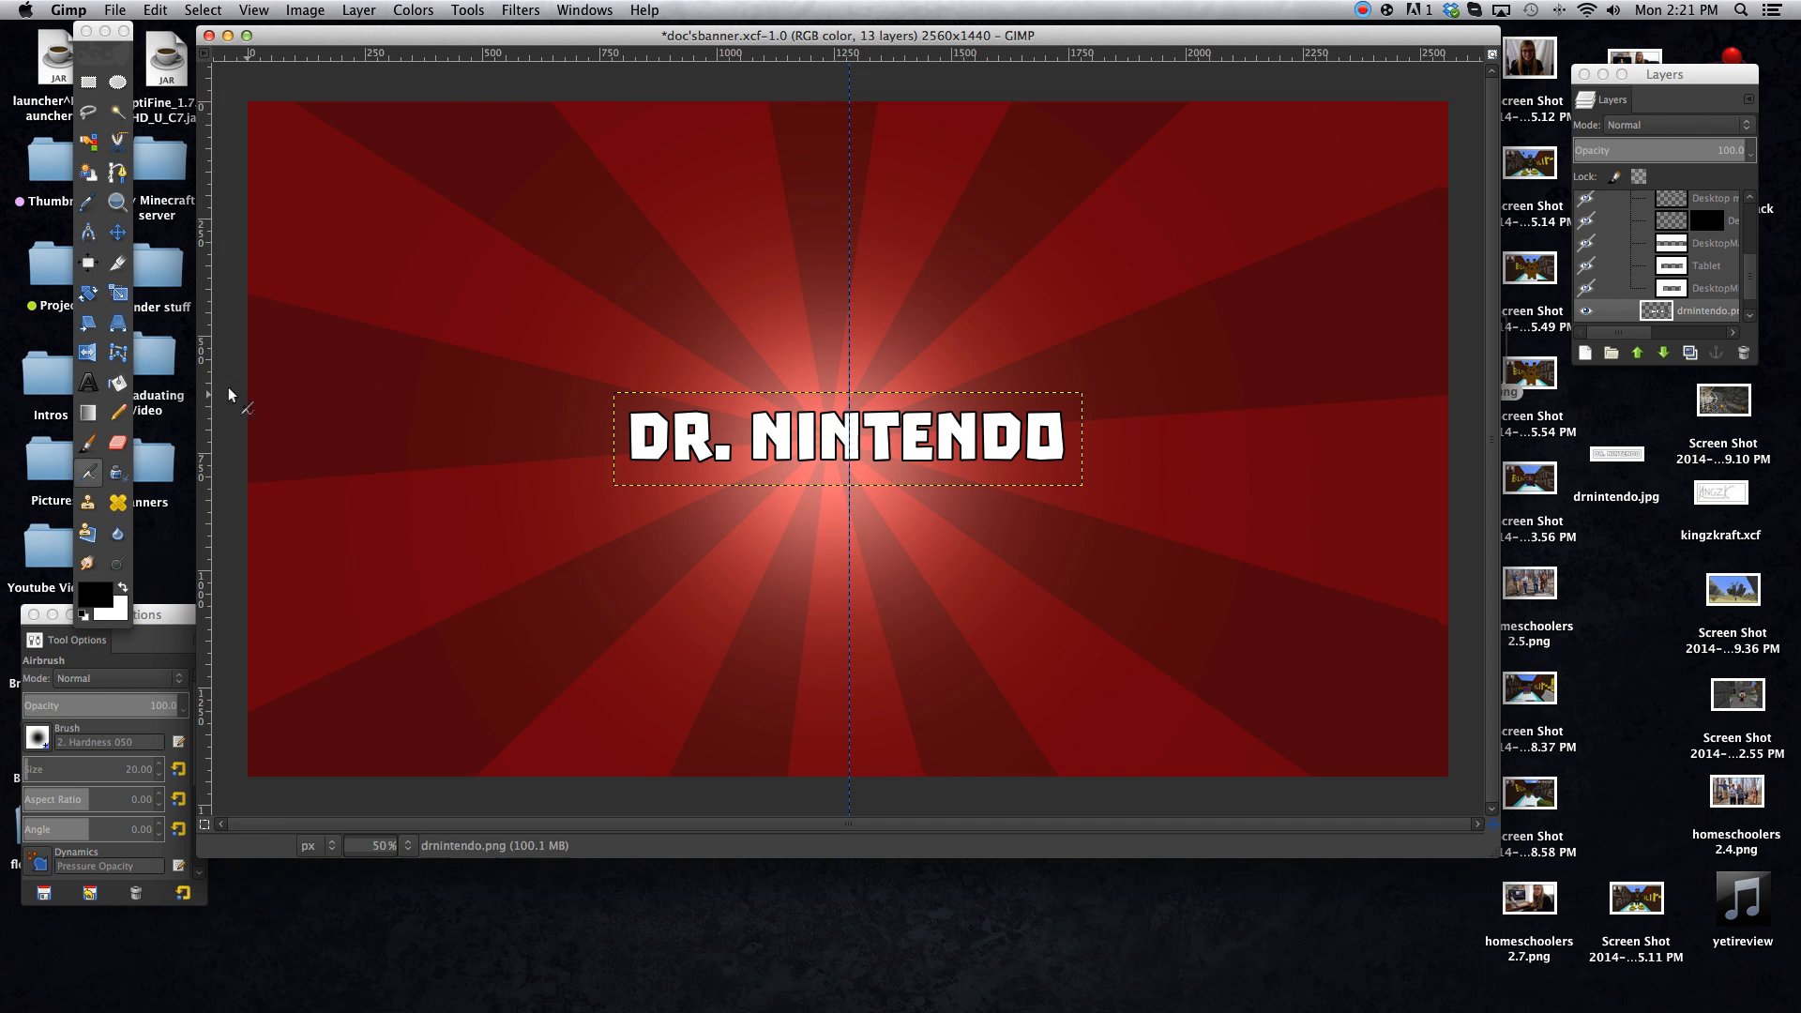
# Scale the drnintendo.png layer to about 1718 × 536 px and position it over the middle of the banner
pyautogui.click(117, 292)
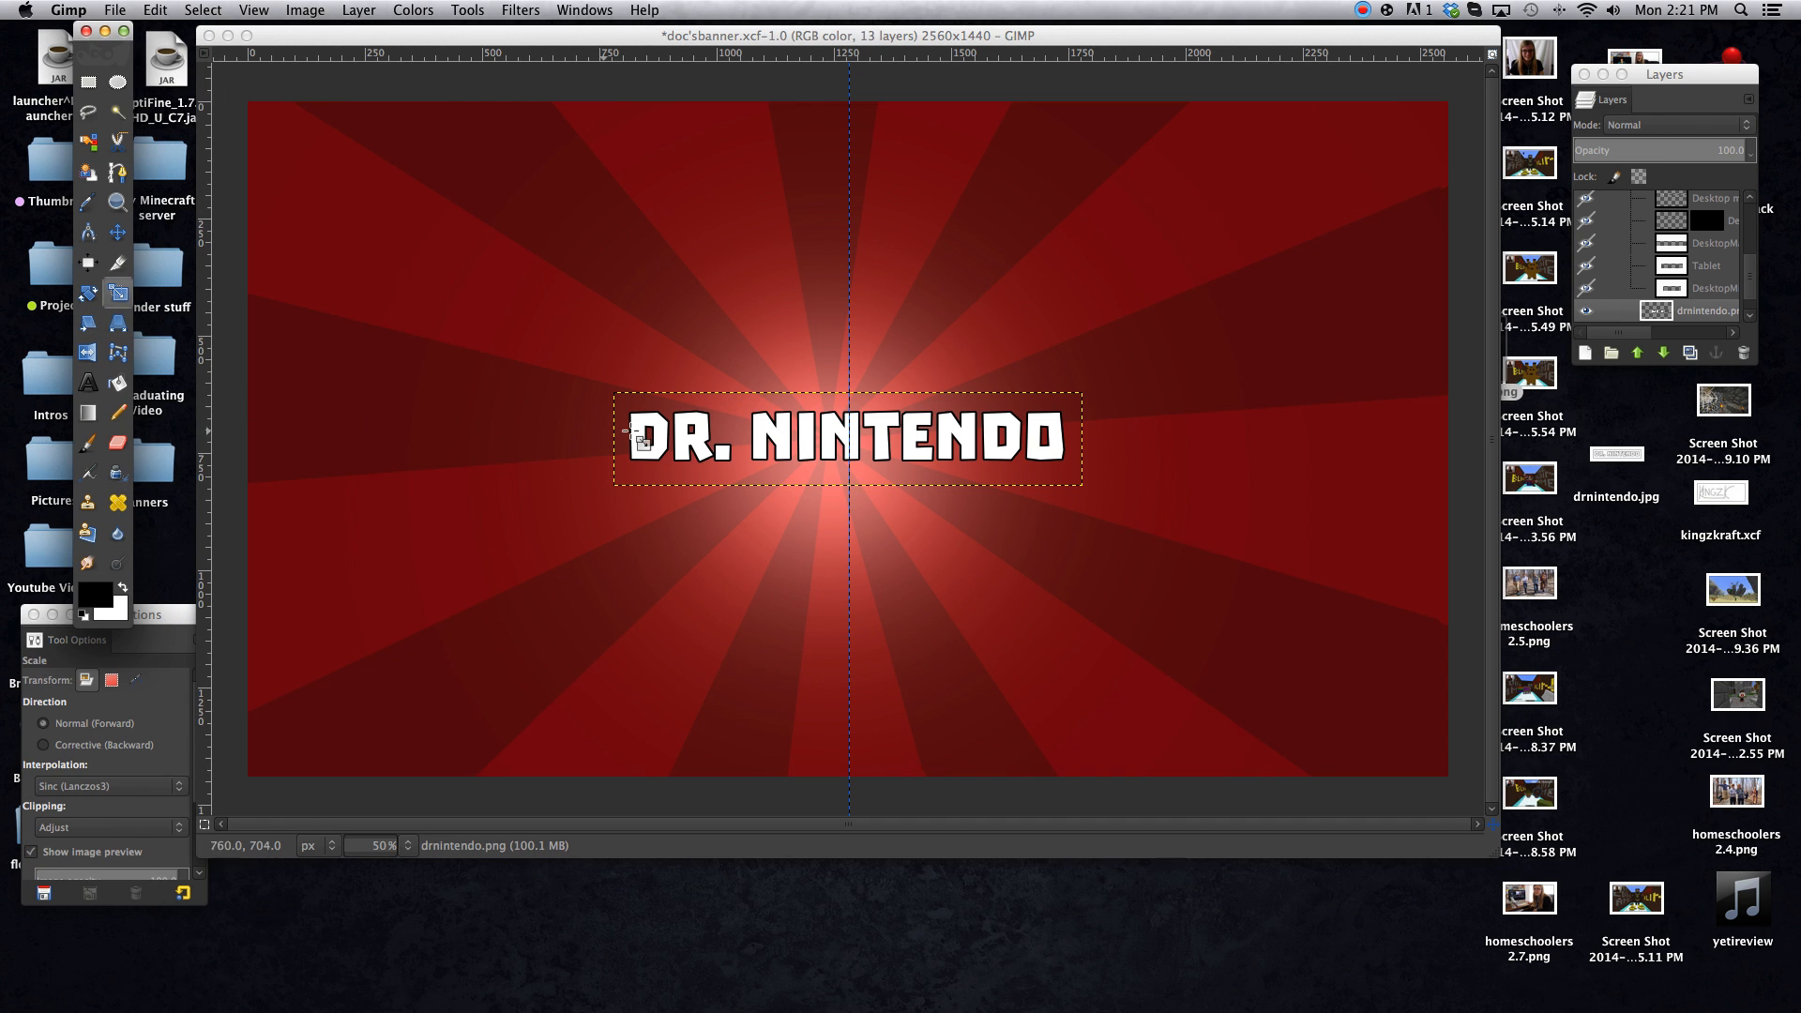
pyautogui.click(633, 436)
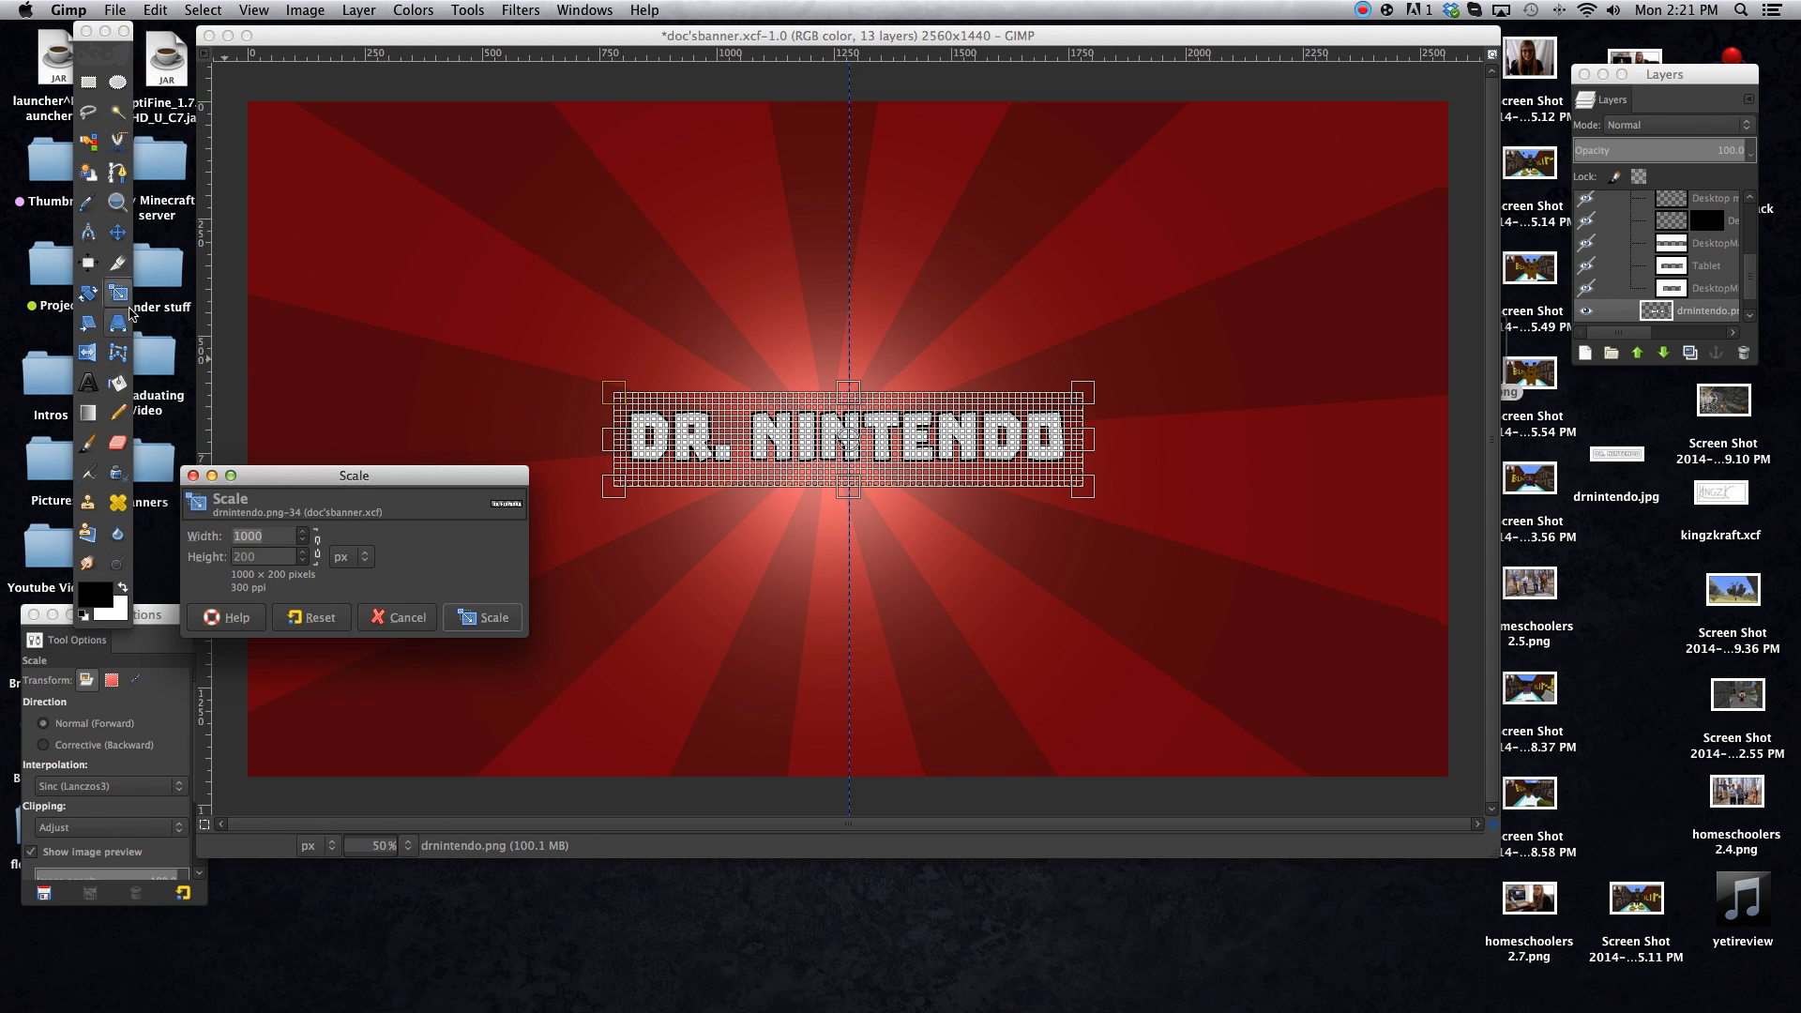
pyautogui.click(94, 296)
pyautogui.click(119, 293)
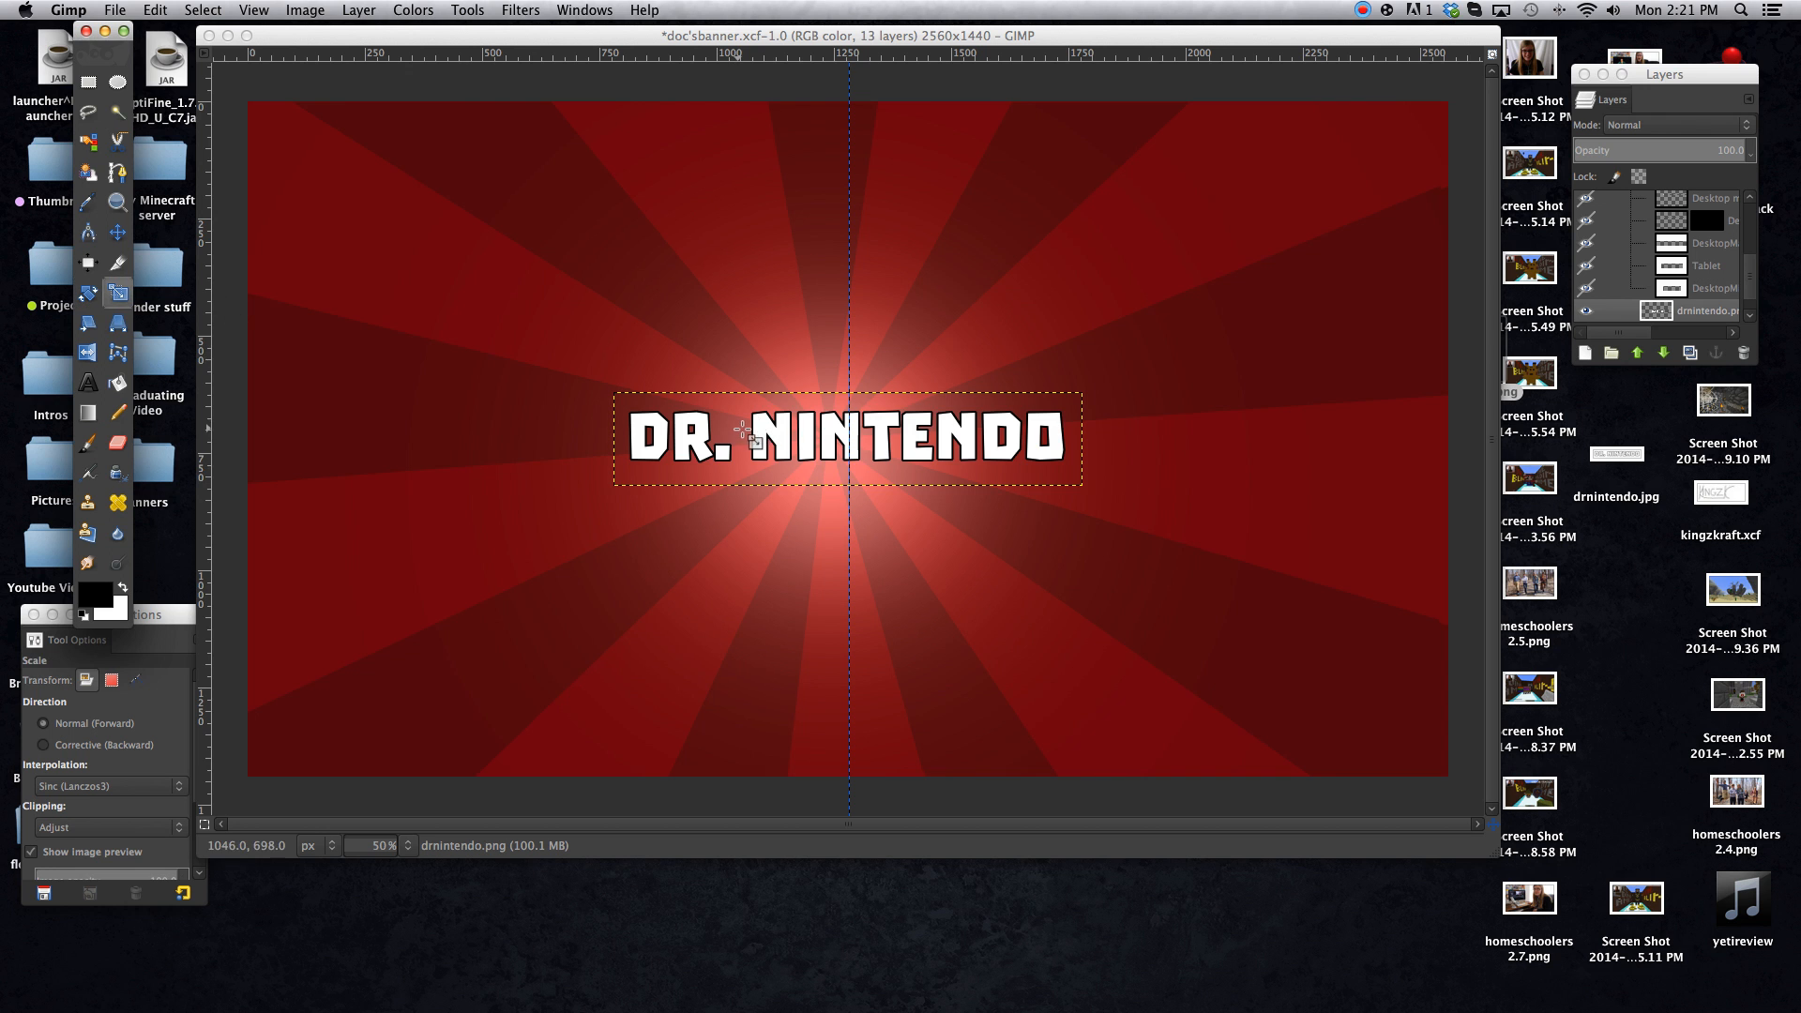
pyautogui.click(743, 430)
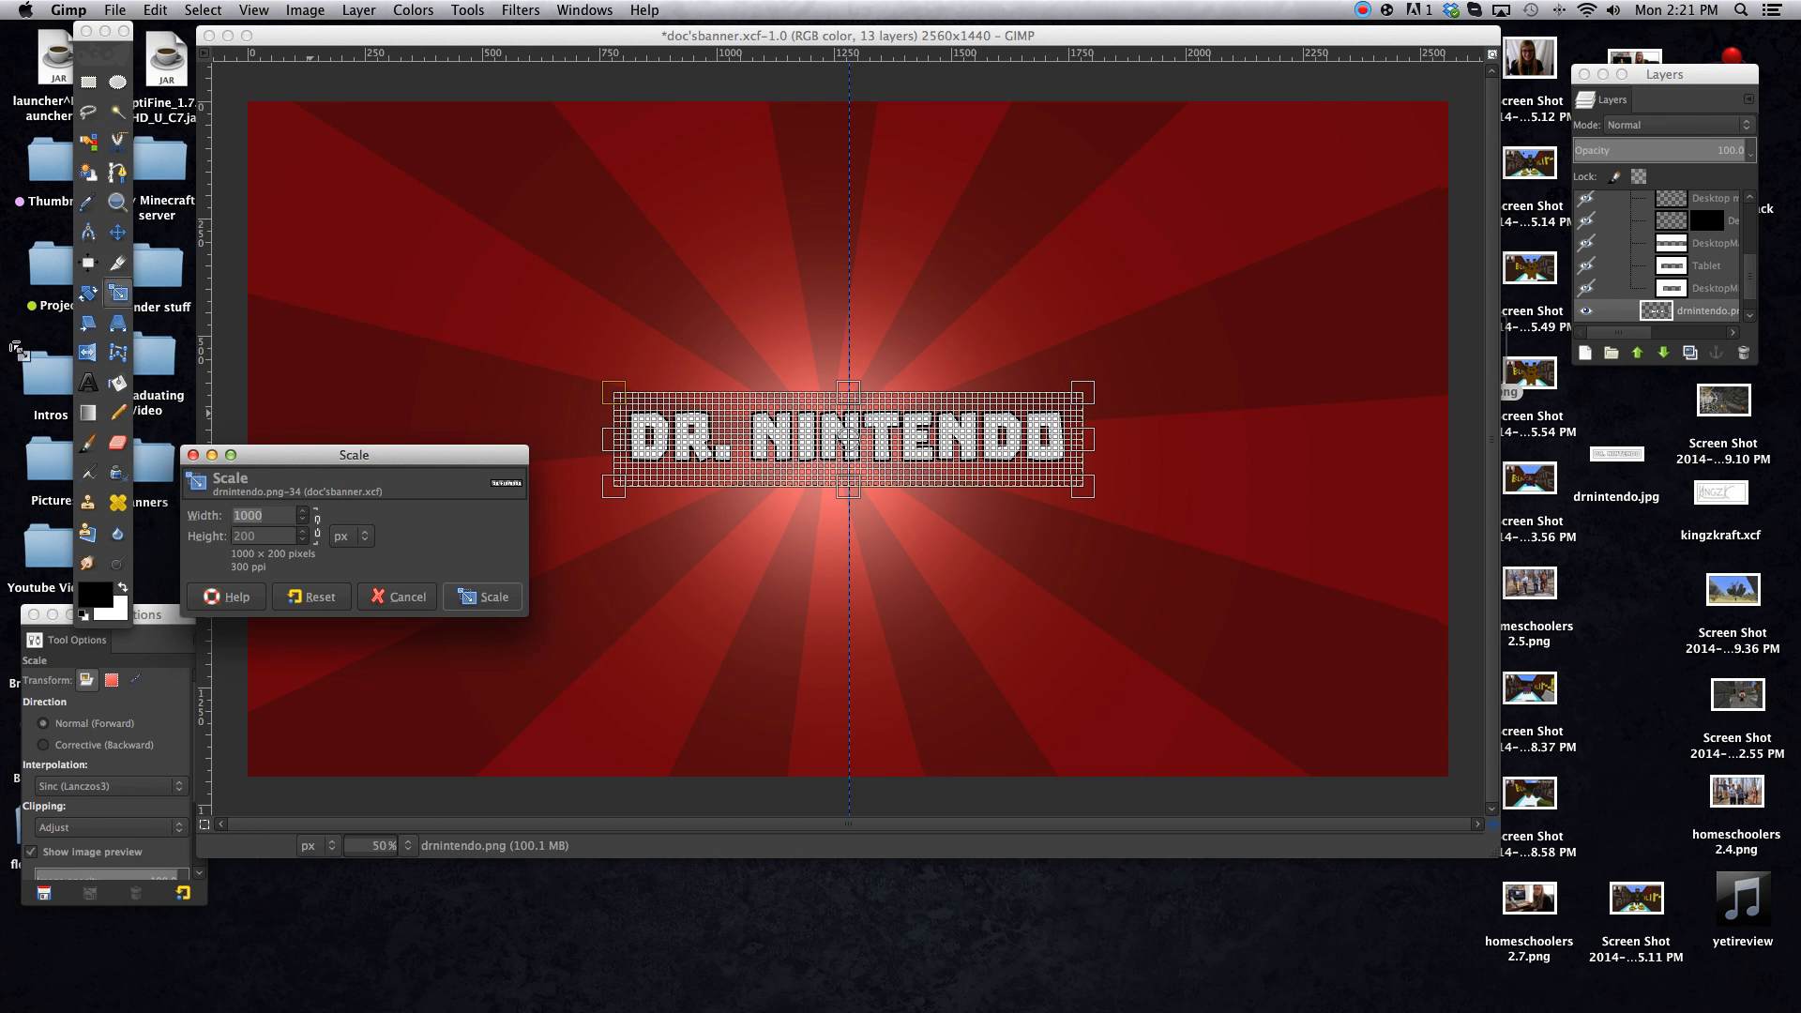
pyautogui.moveTo(1086, 490); pyautogui.dragTo(1445, 653)
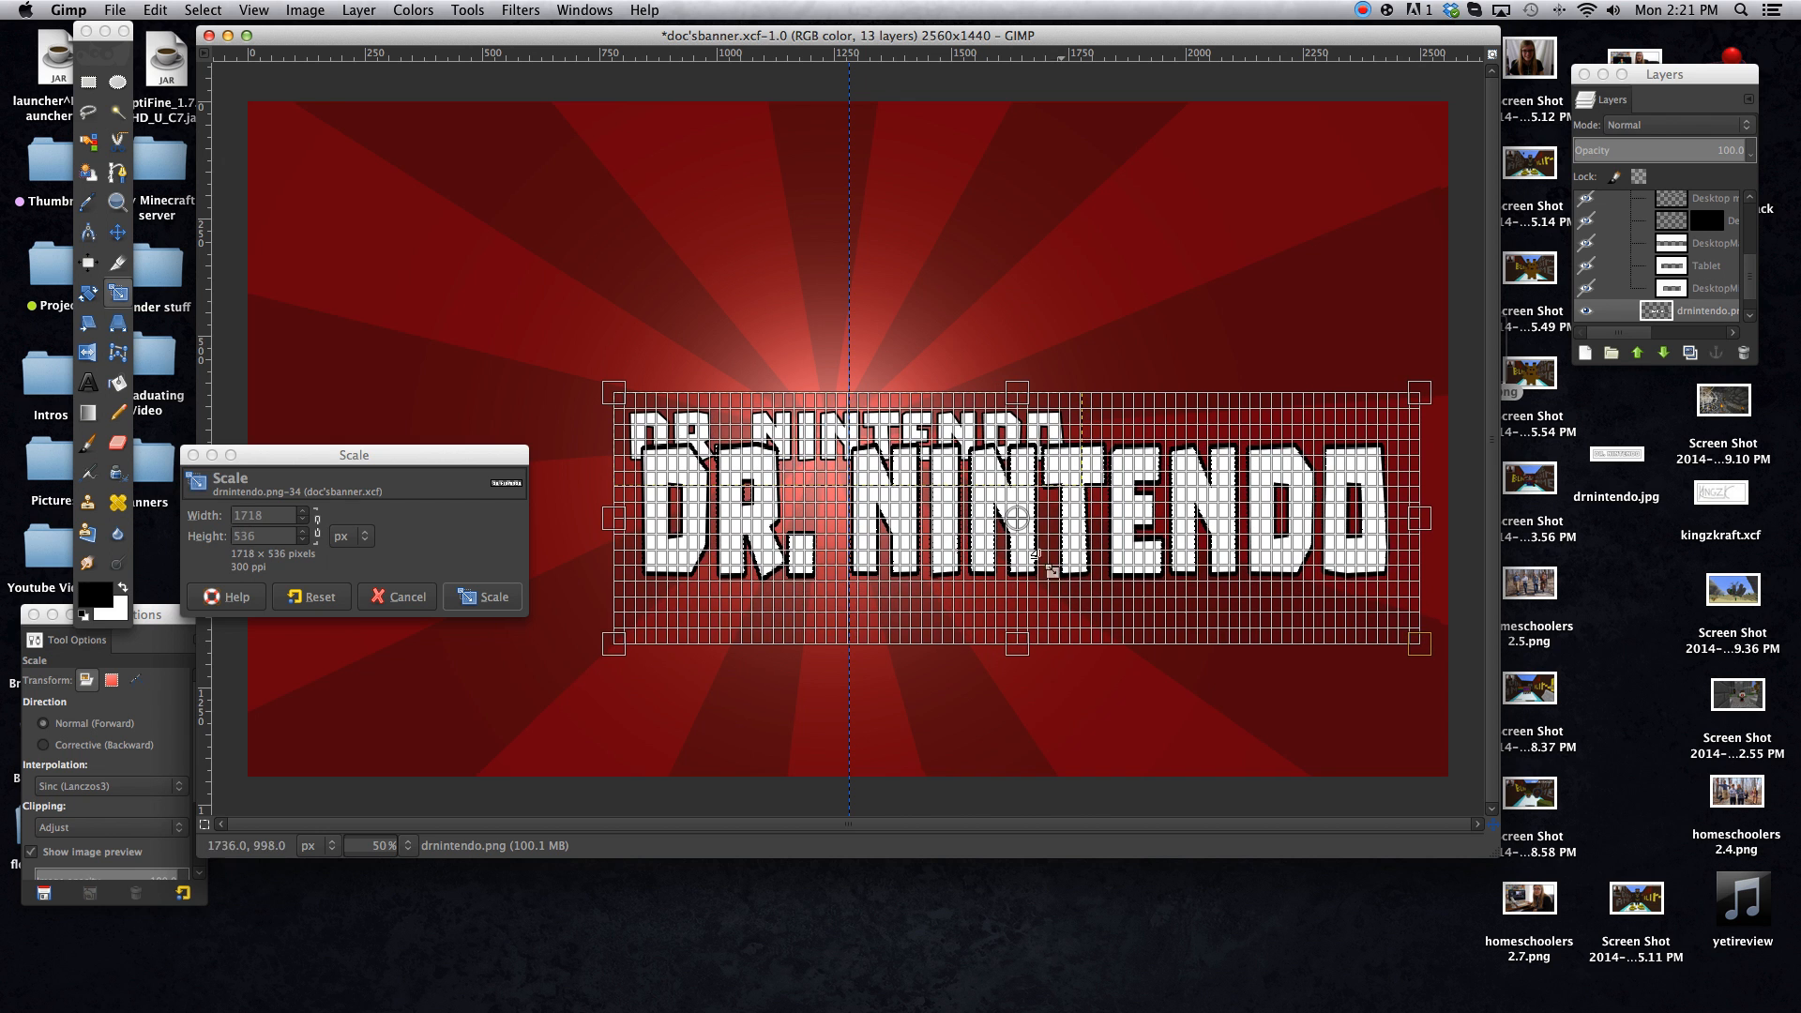
pyautogui.click(305, 531)
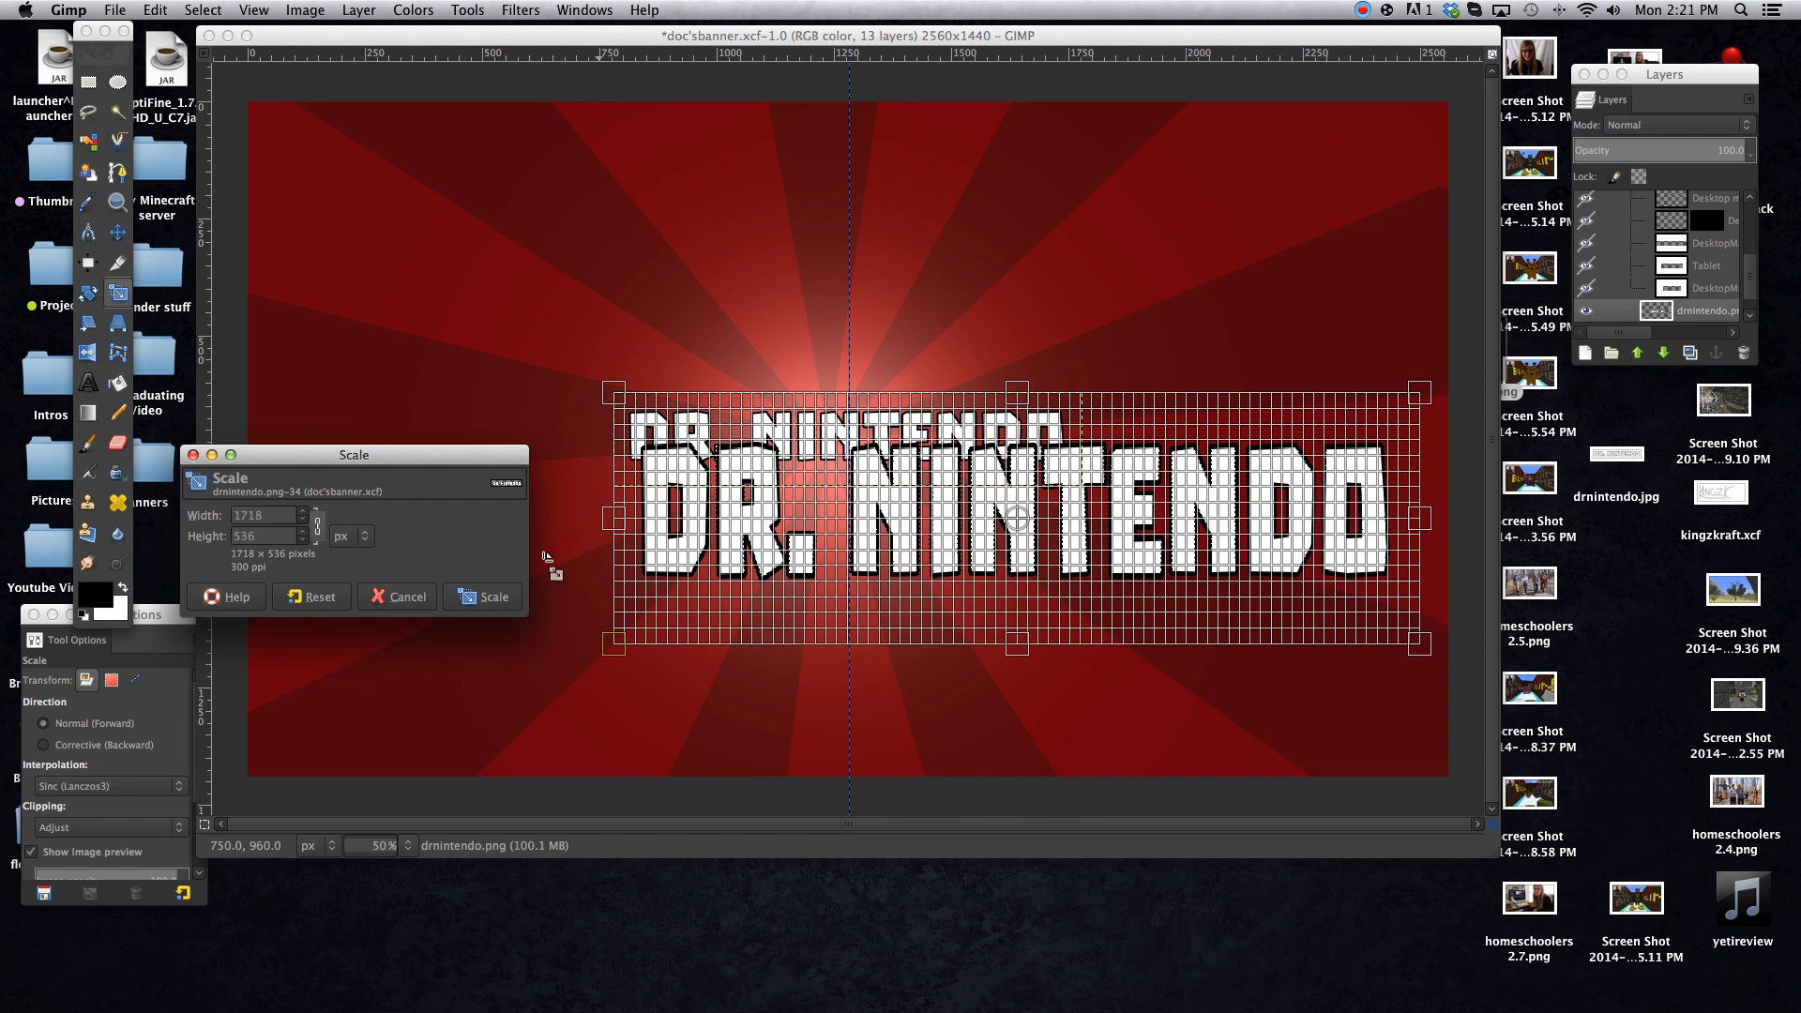
pyautogui.moveTo(939, 497); pyautogui.dragTo(861, 450)
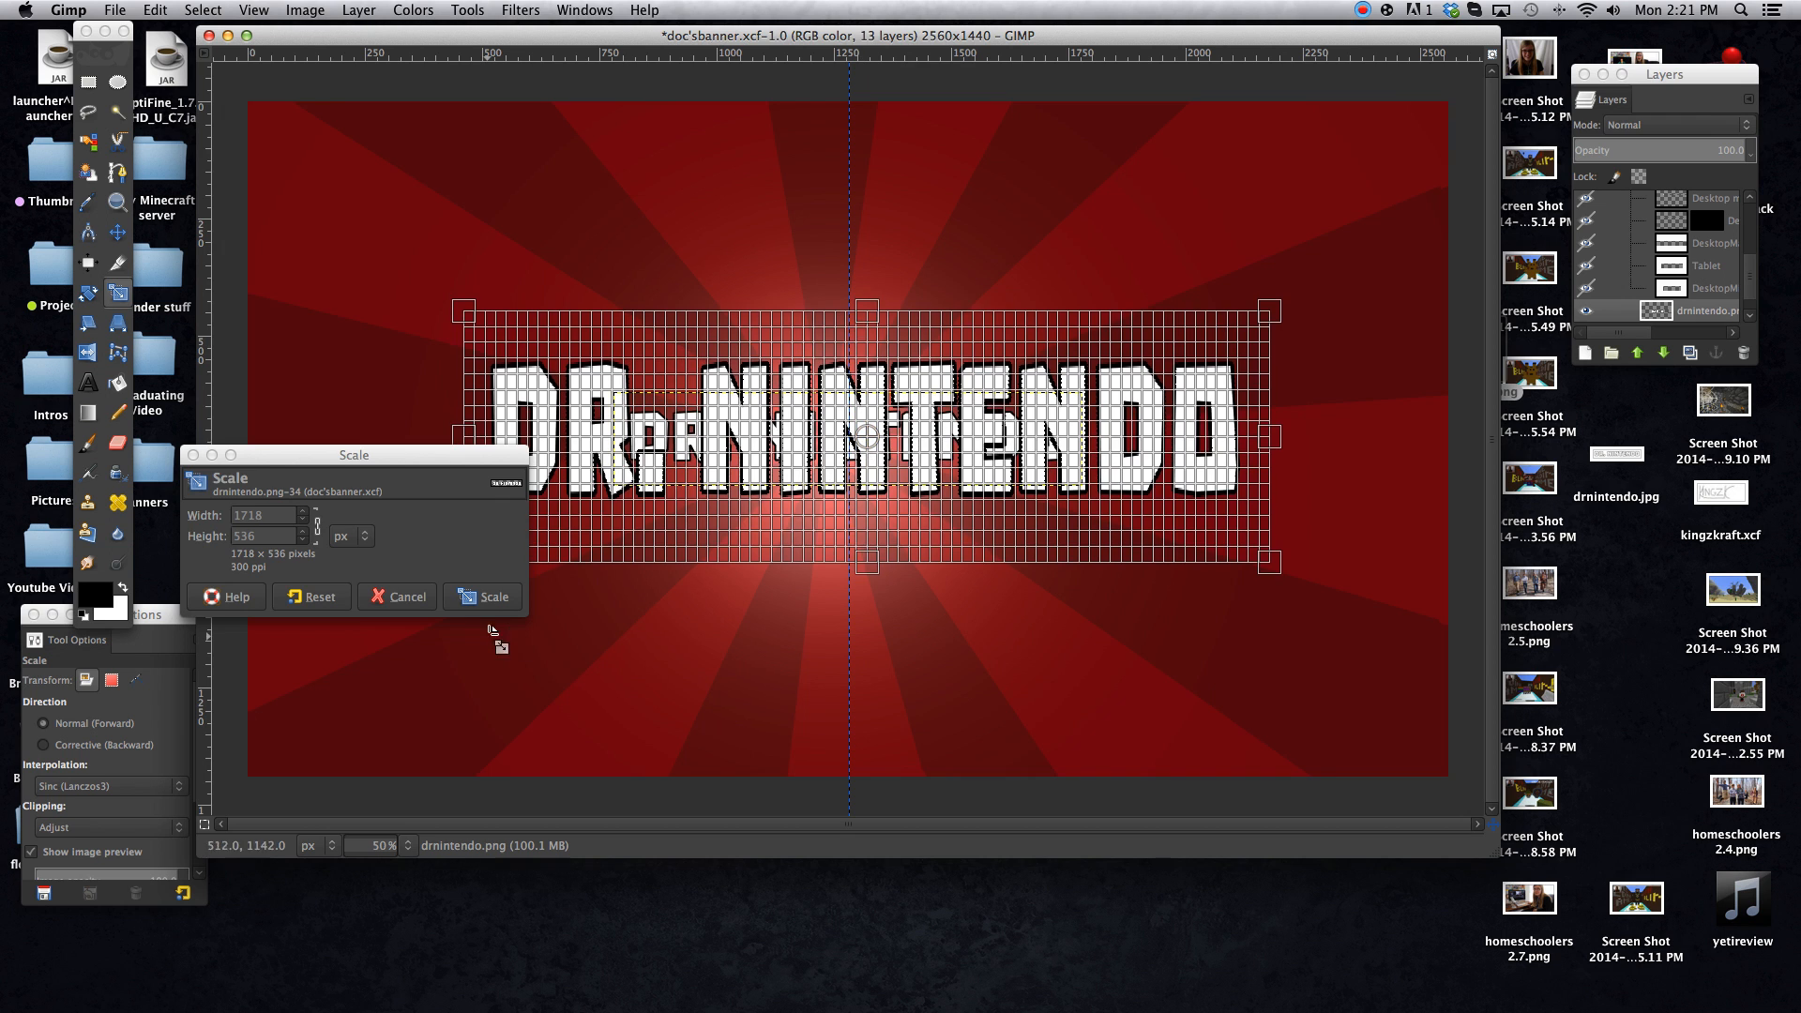
pyautogui.press('Return')
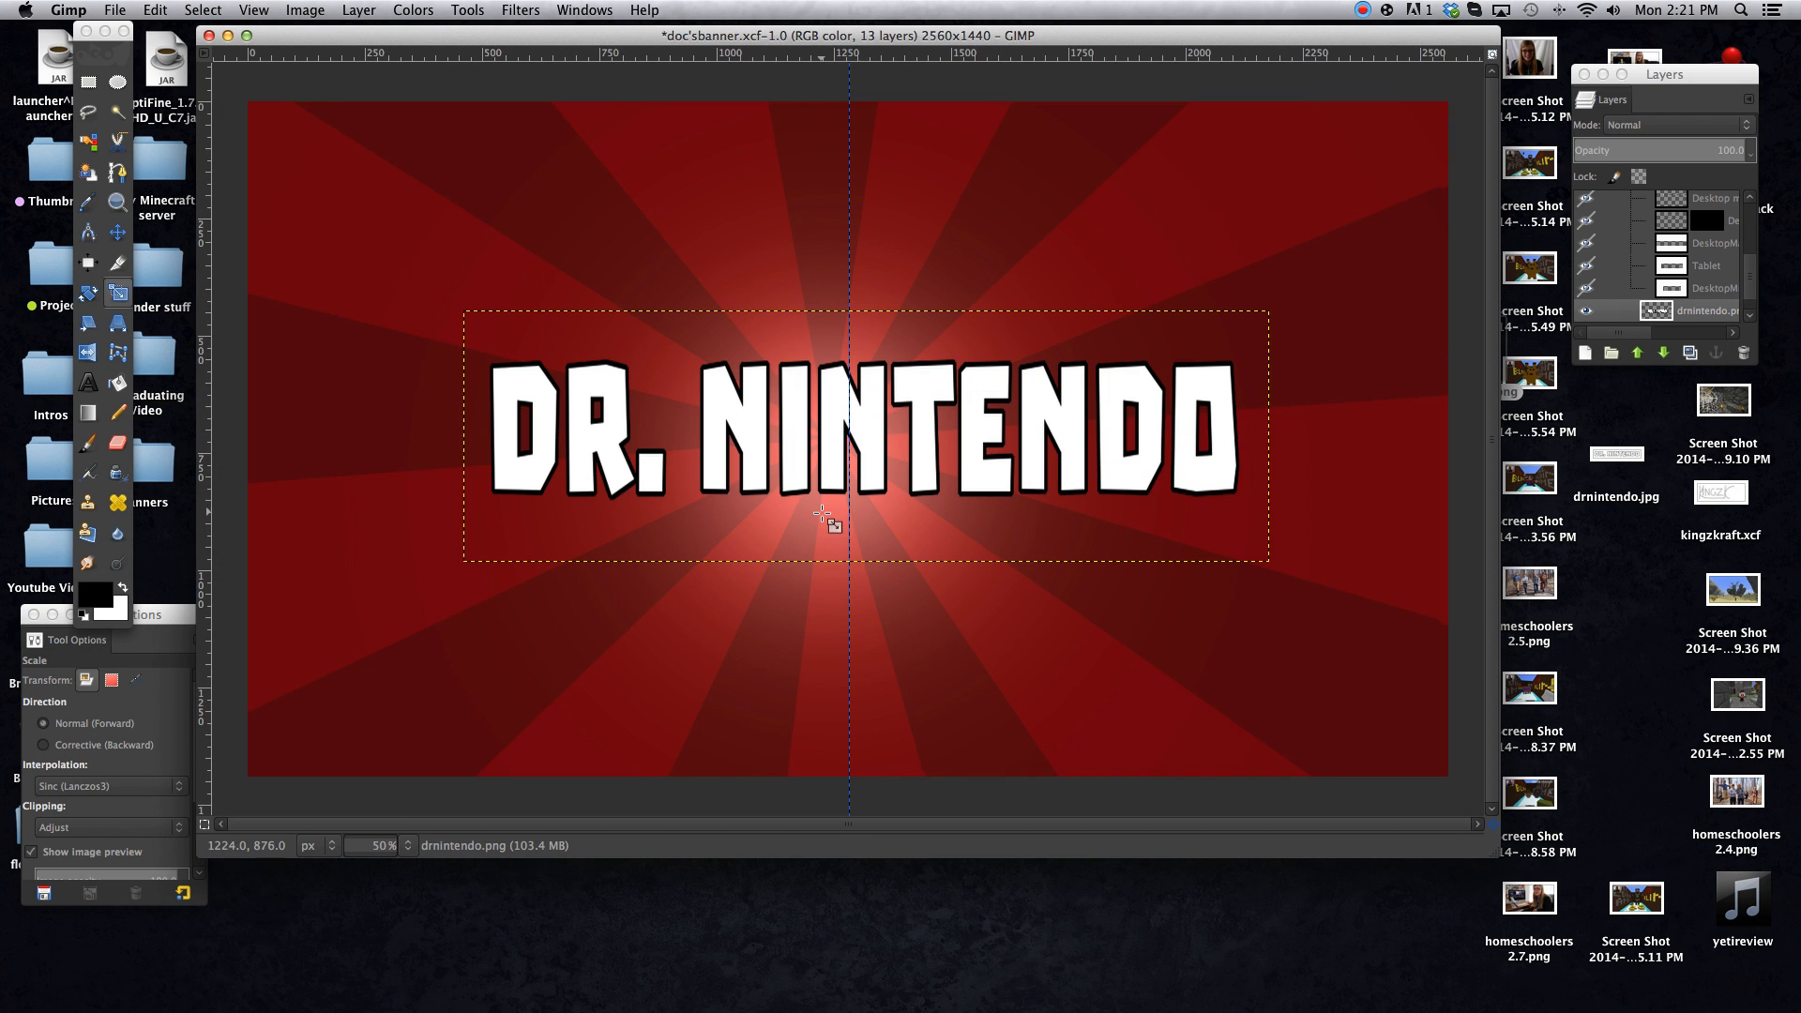
# Show the Spec guide layer group so the device size areas overlay the banner
pyautogui.scroll(3, 1708, 289)
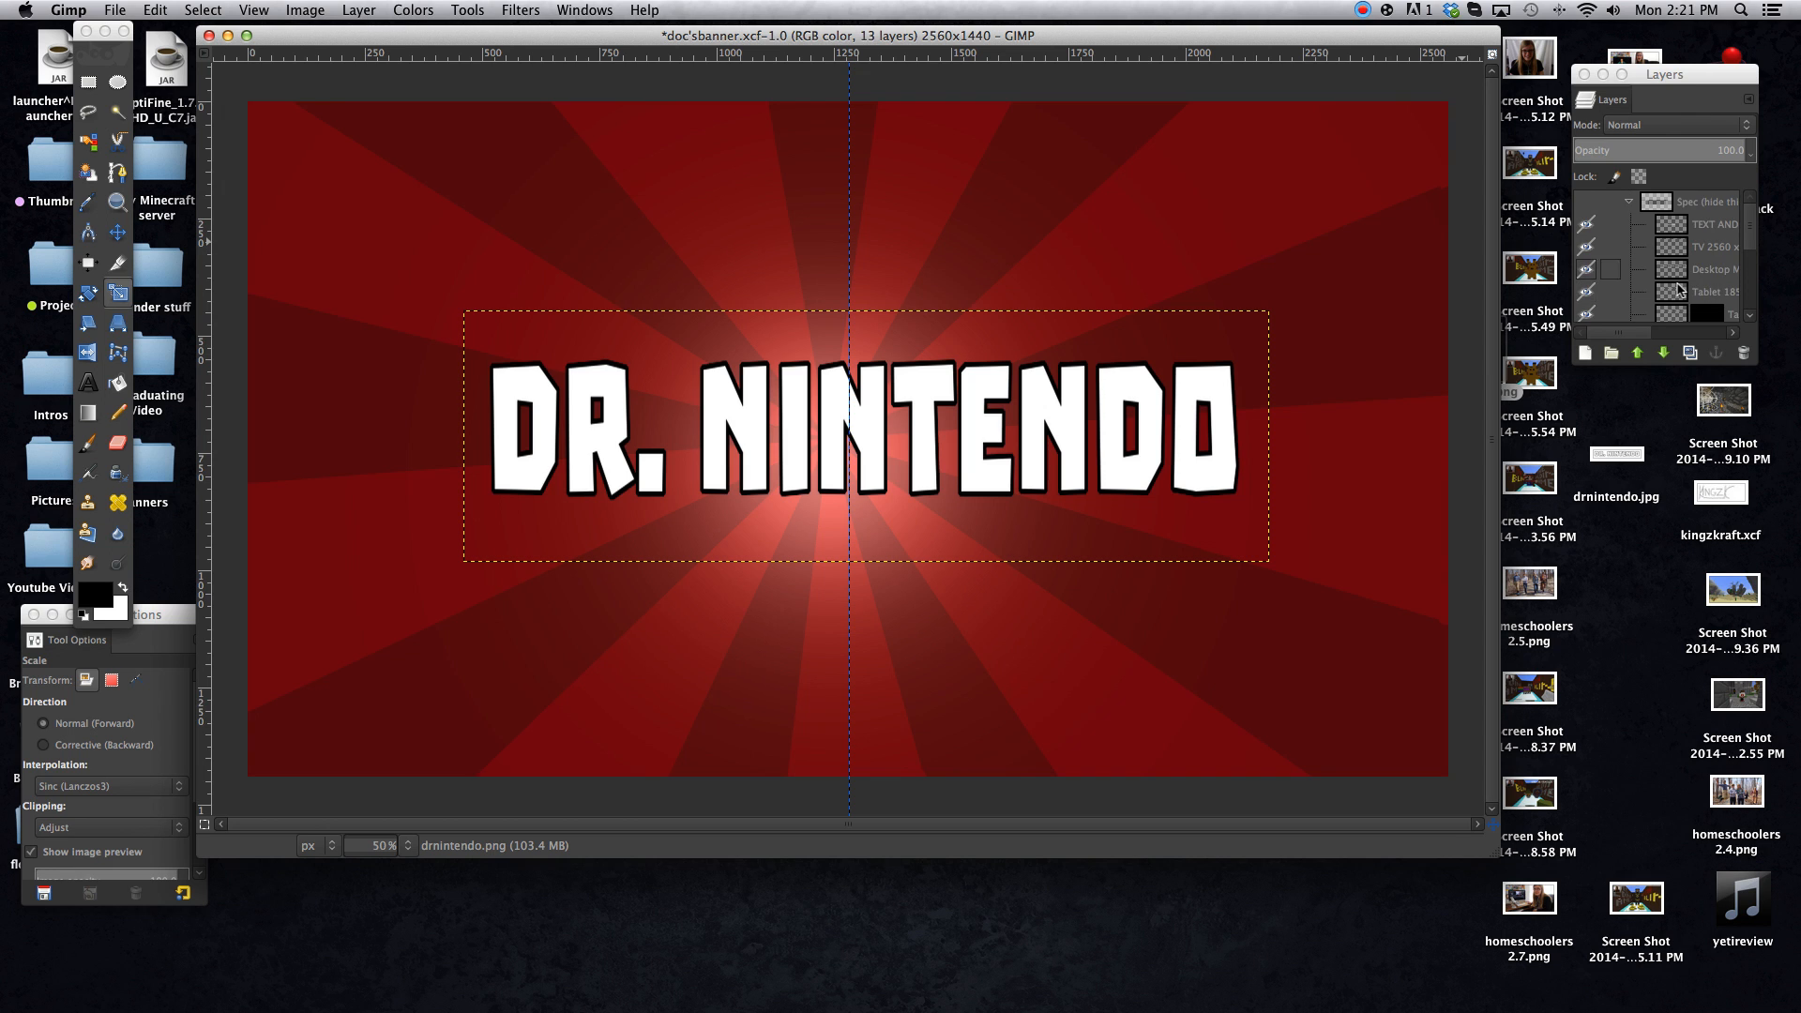
pyautogui.scroll(-3, 1679, 248)
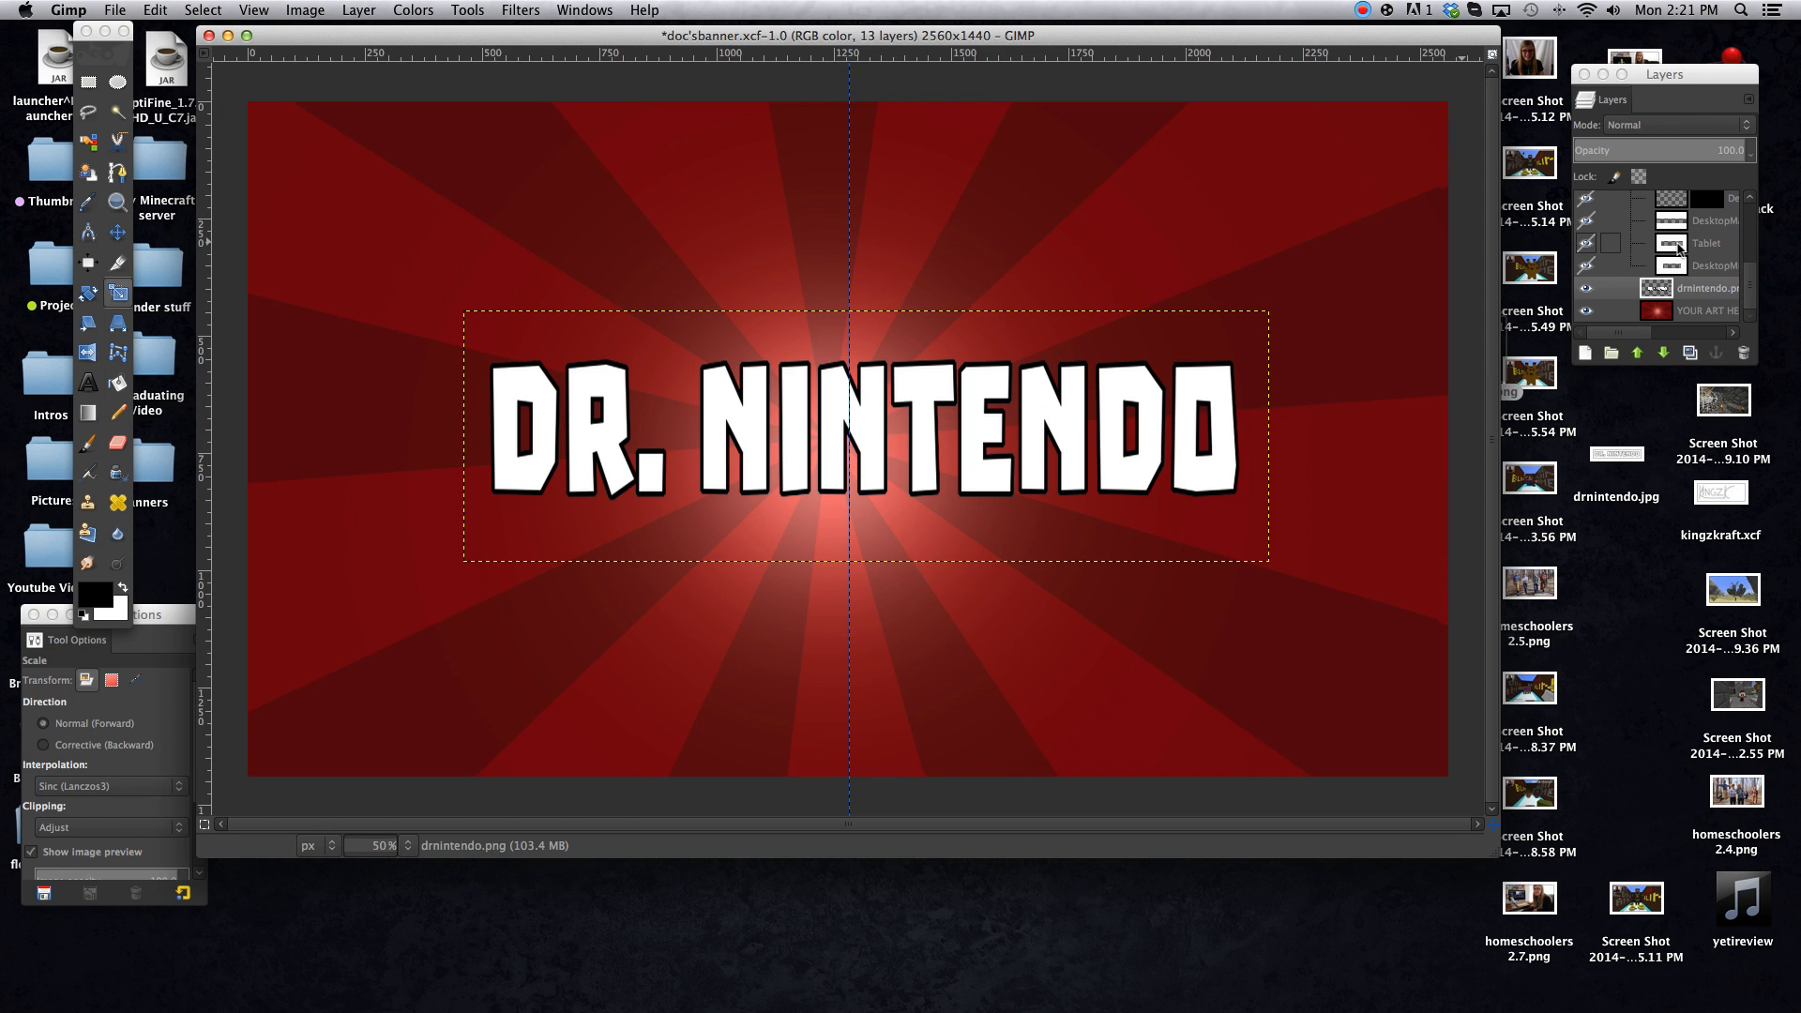
pyautogui.scroll(3, 1706, 253)
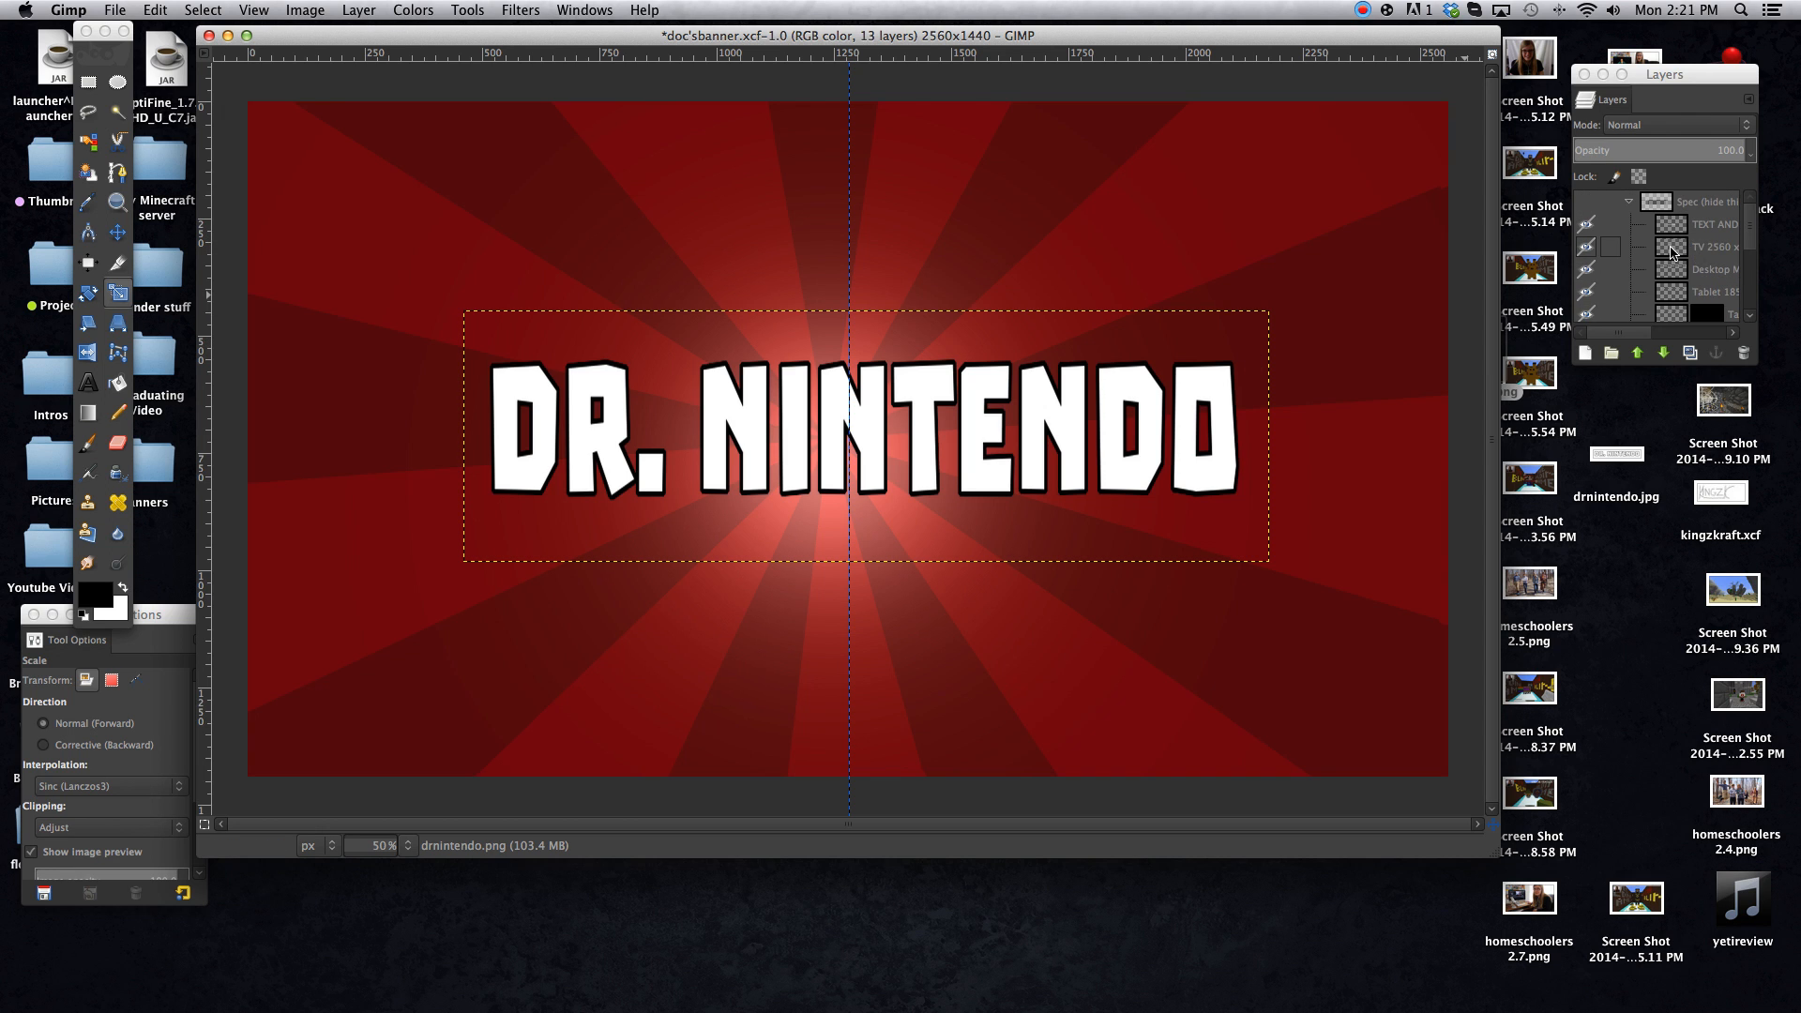
pyautogui.click(1586, 203)
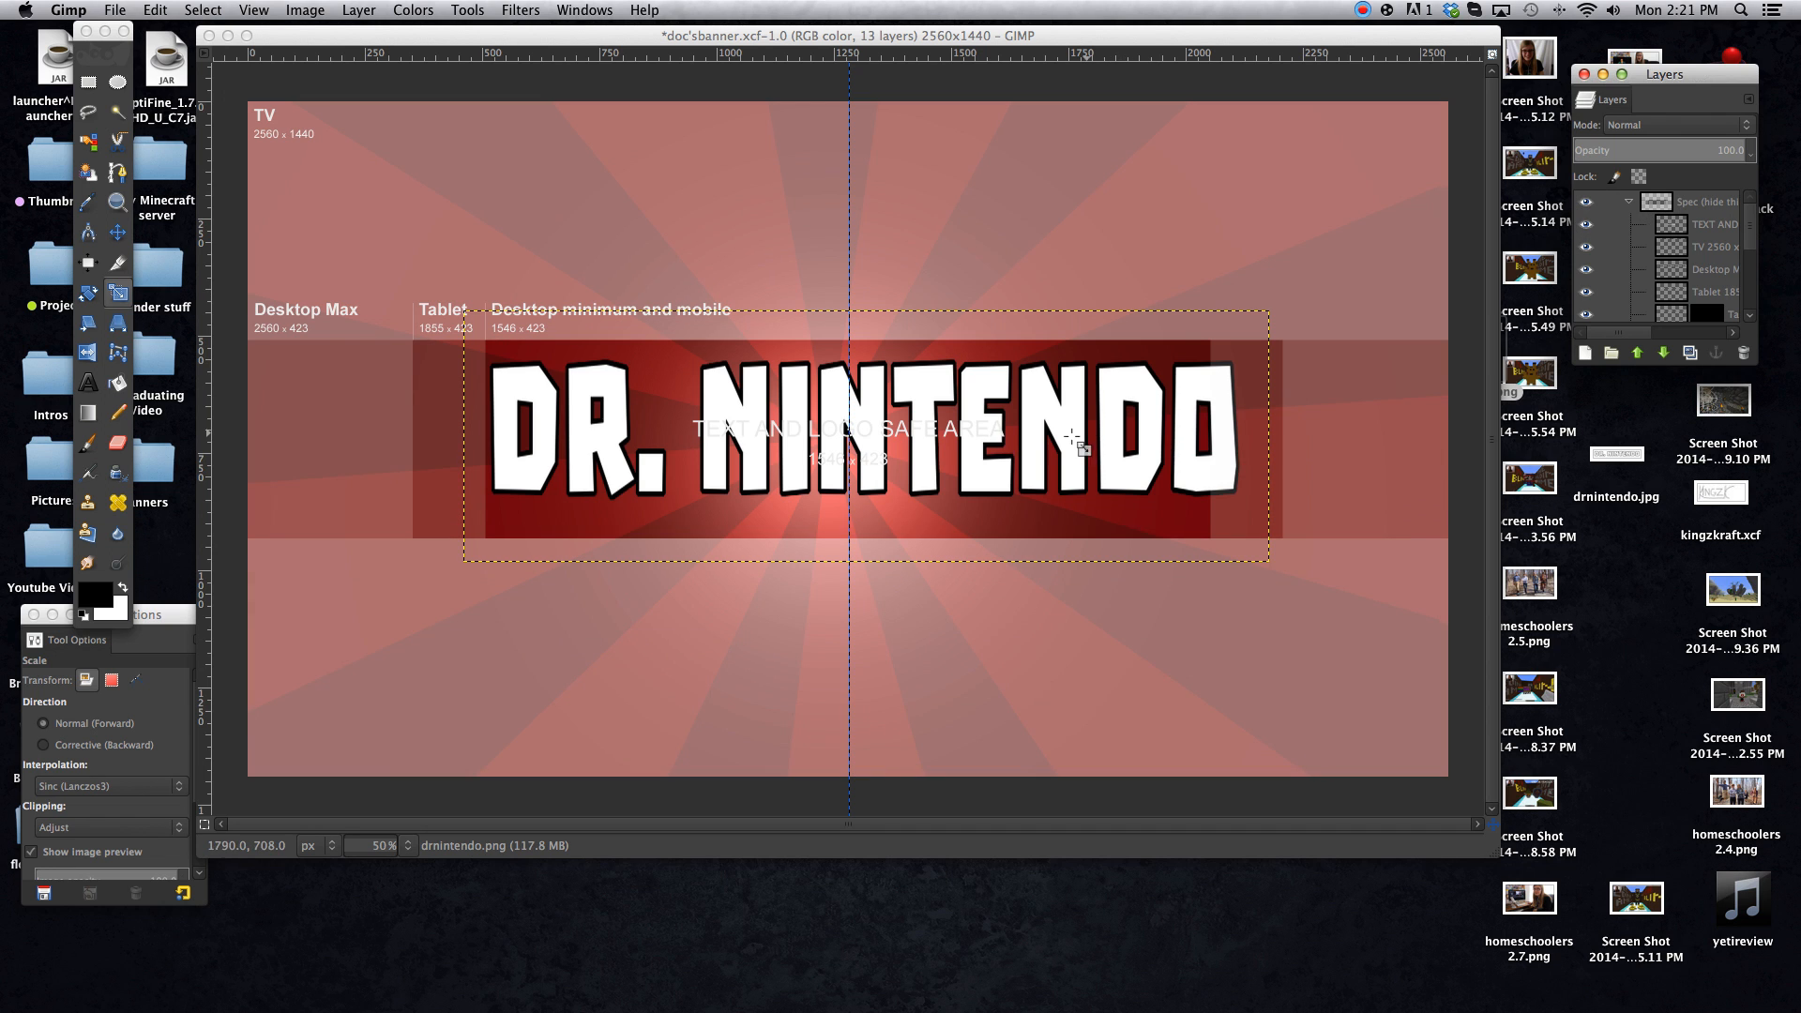
# Scale the logo layer to about 1571 × 490 px and centre its text within the text and logo safe area
pyautogui.click(813, 434)
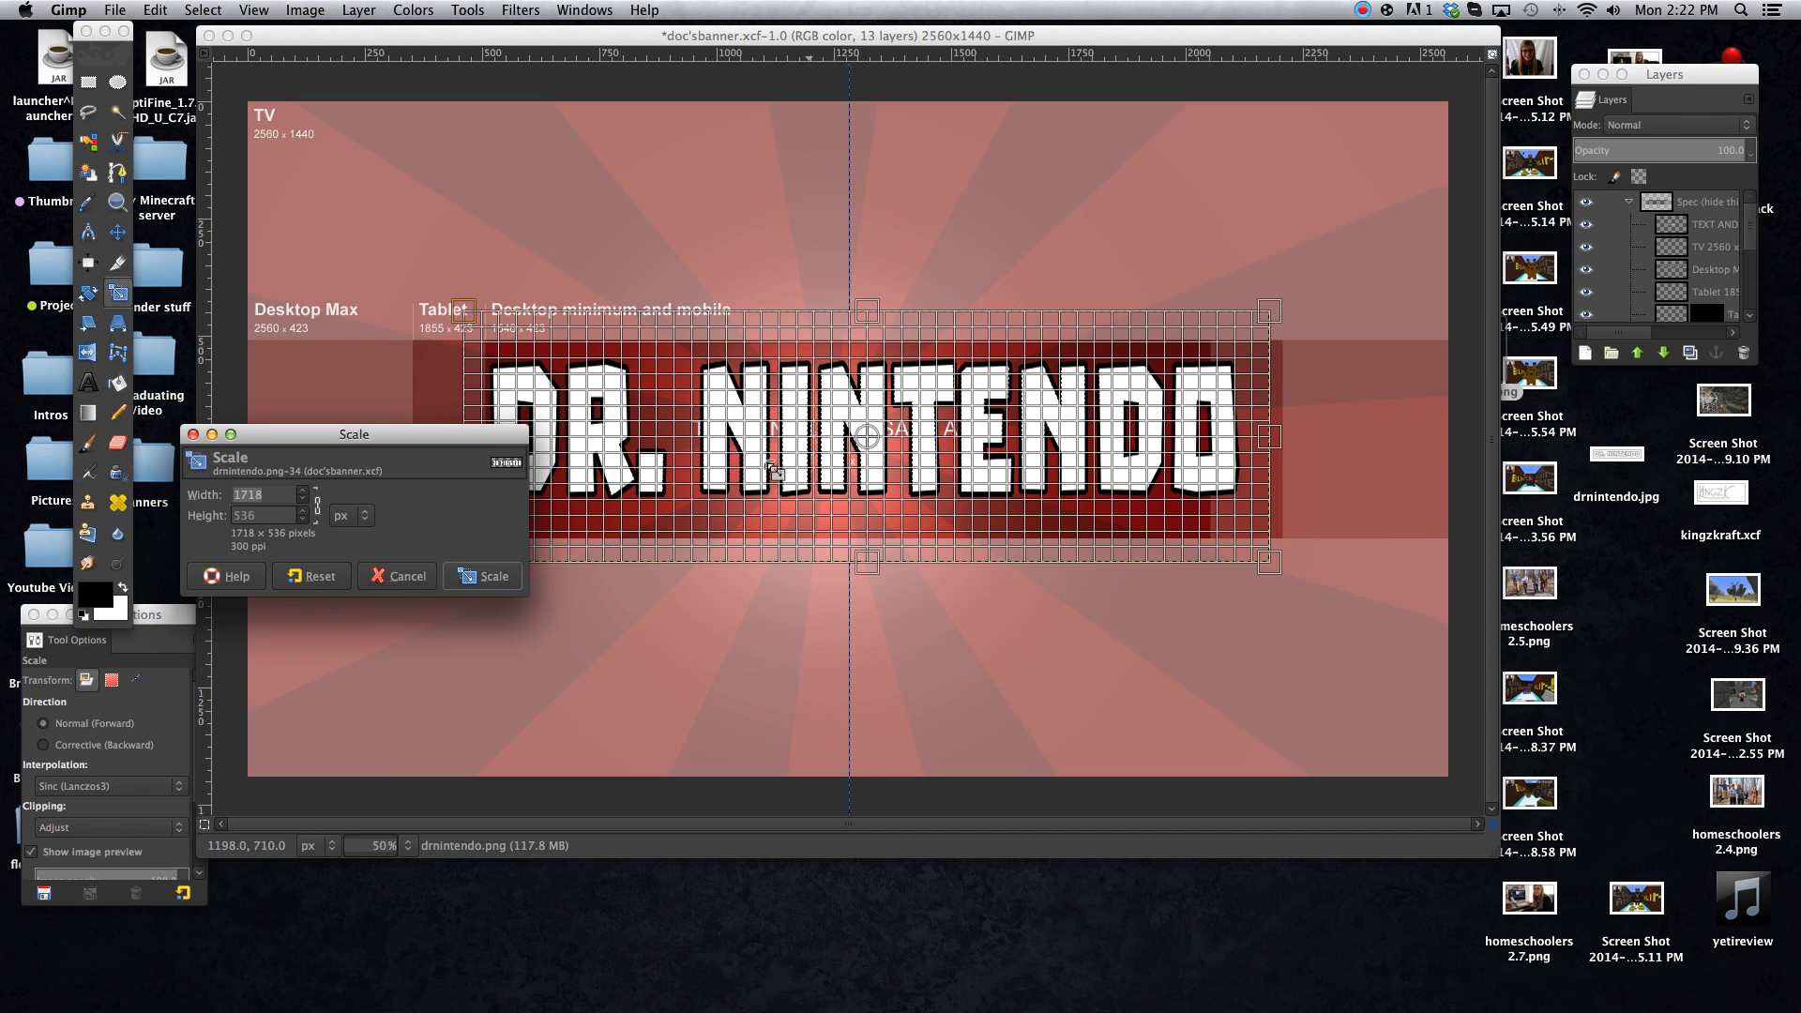
pyautogui.click(319, 508)
pyautogui.moveTo(1269, 561)
pyautogui.mouseDown()
pyautogui.moveTo(1255, 542)
pyautogui.moveTo(1279, 554)
pyautogui.mouseUp()
pyautogui.click(474, 577)
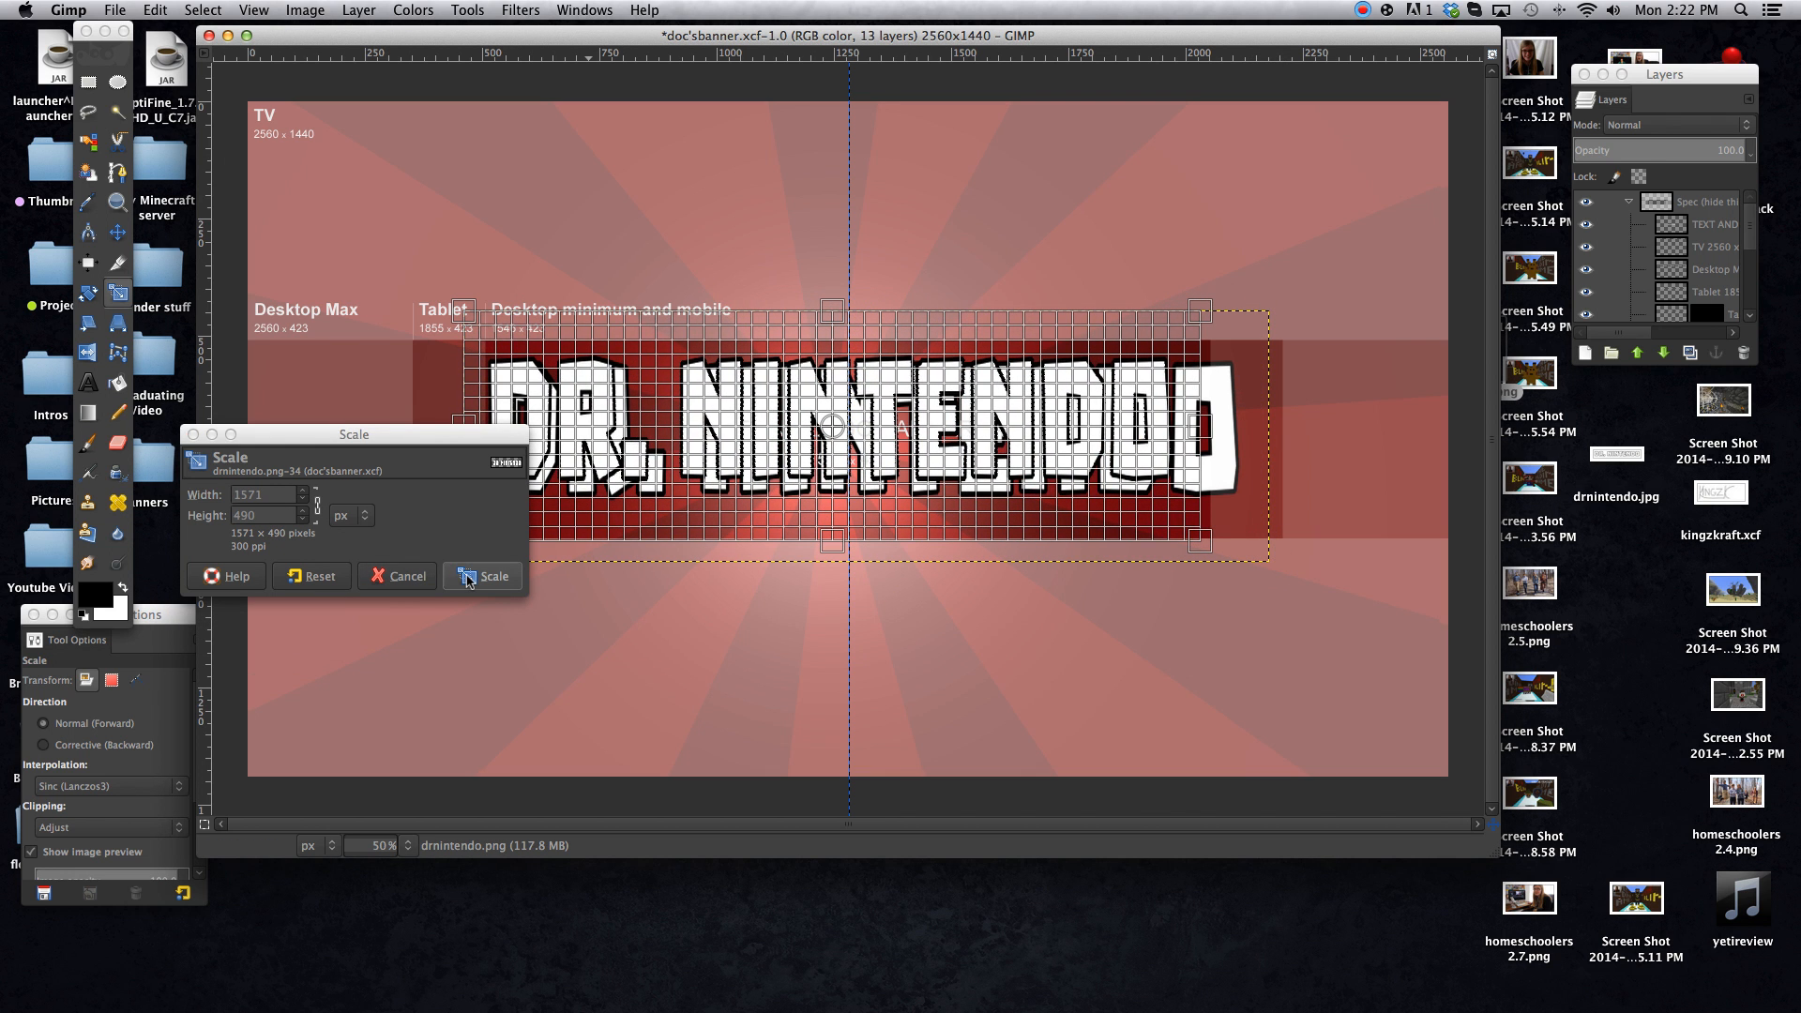
pyautogui.click(117, 232)
pyautogui.moveTo(758, 451); pyautogui.dragTo(776, 463)
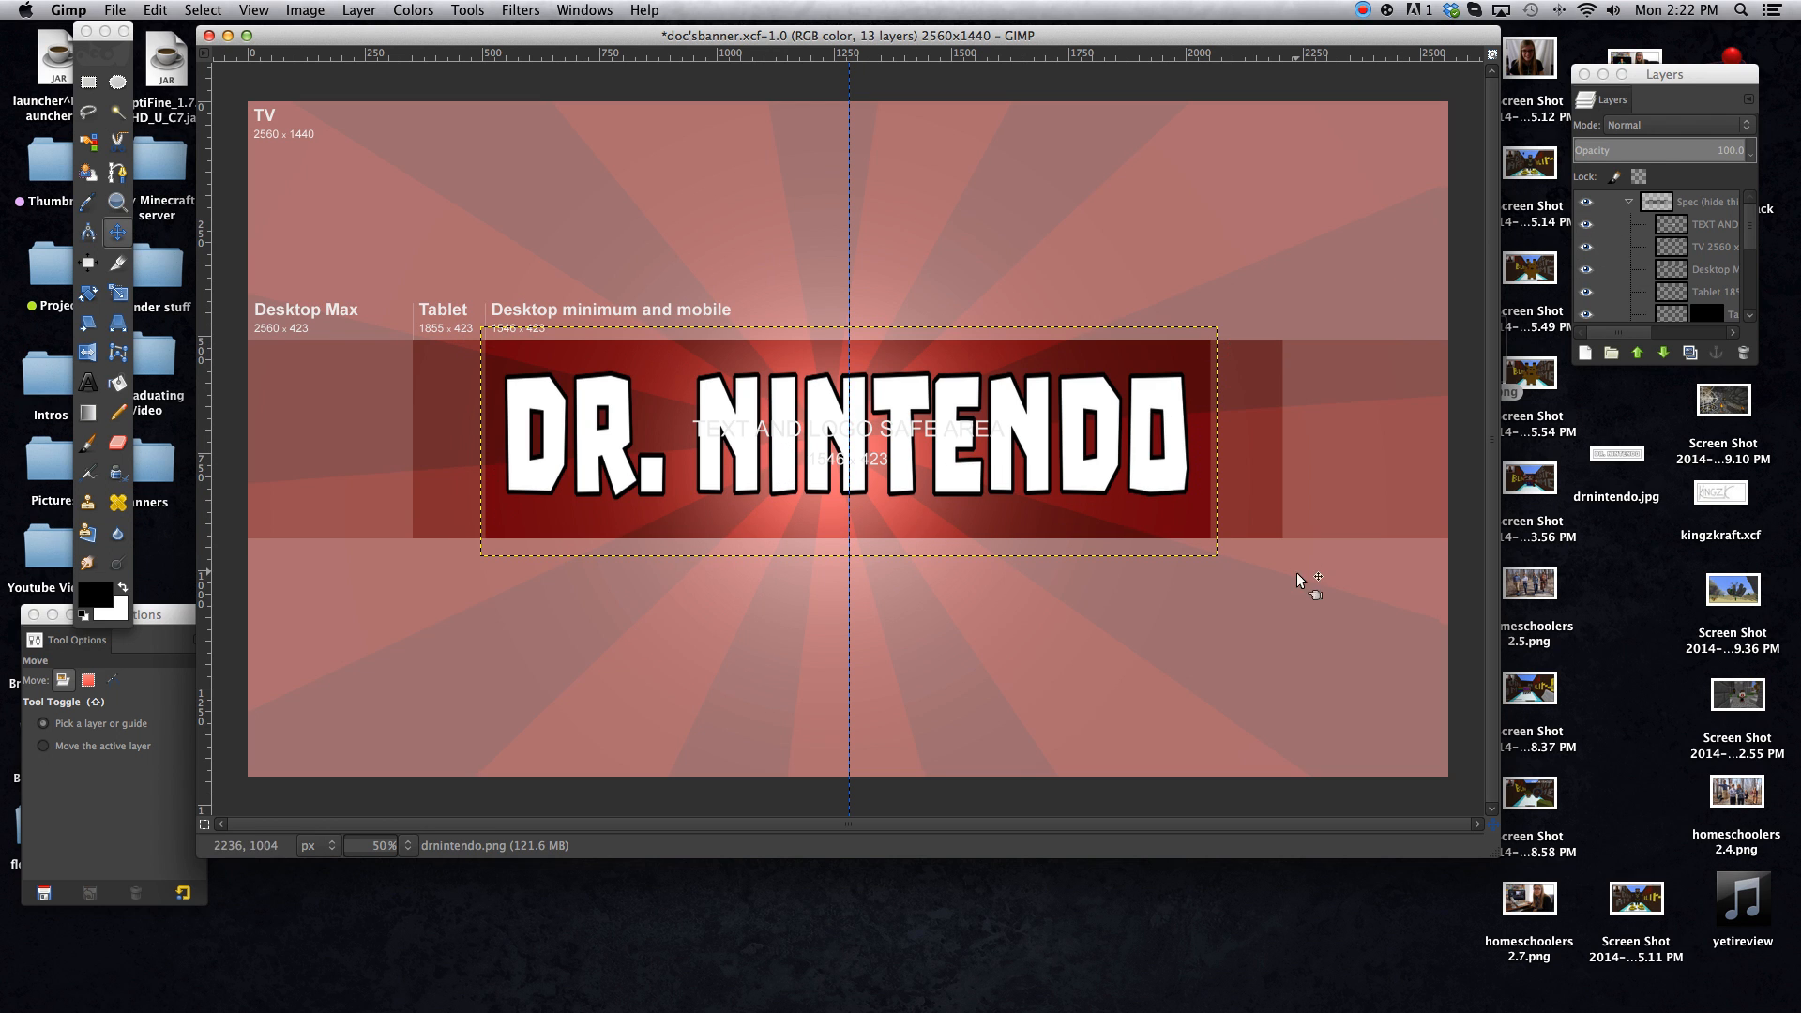
# Hide the Spec guide layer group and save the doc'sbanner.xcf banner
pyautogui.click(1586, 203)
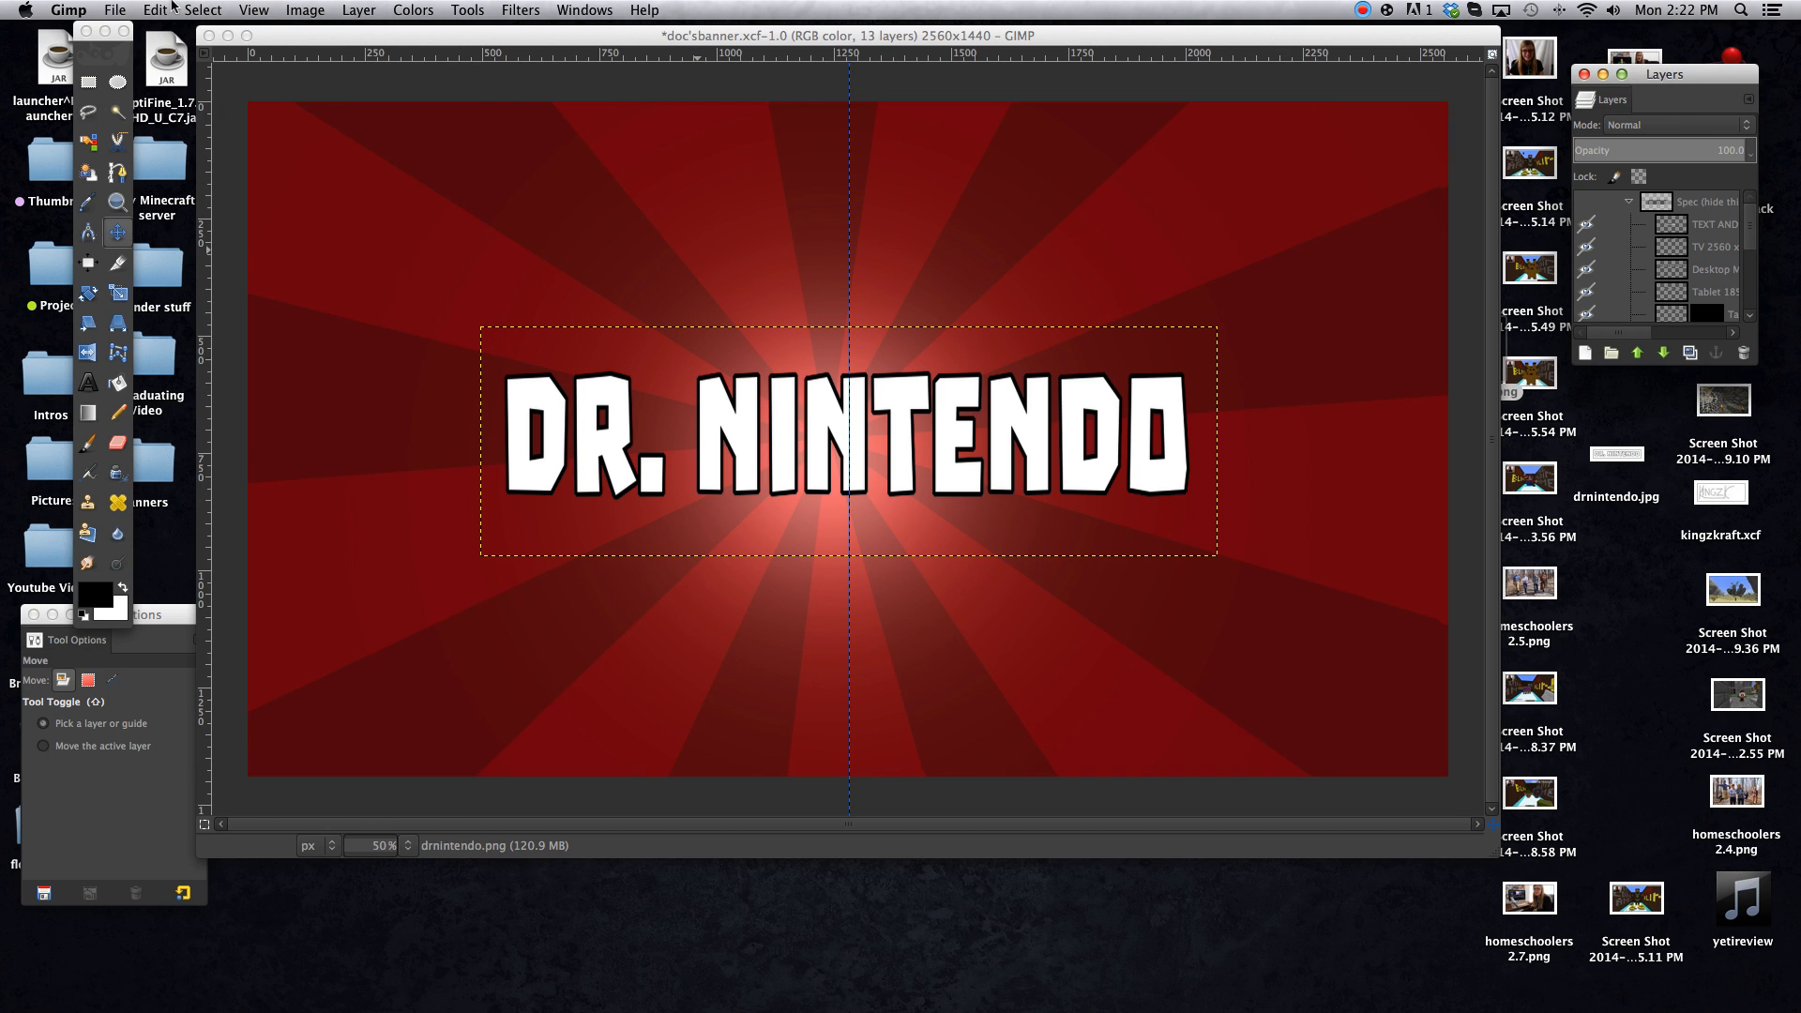
pyautogui.click(116, 10)
pyautogui.click(159, 170)
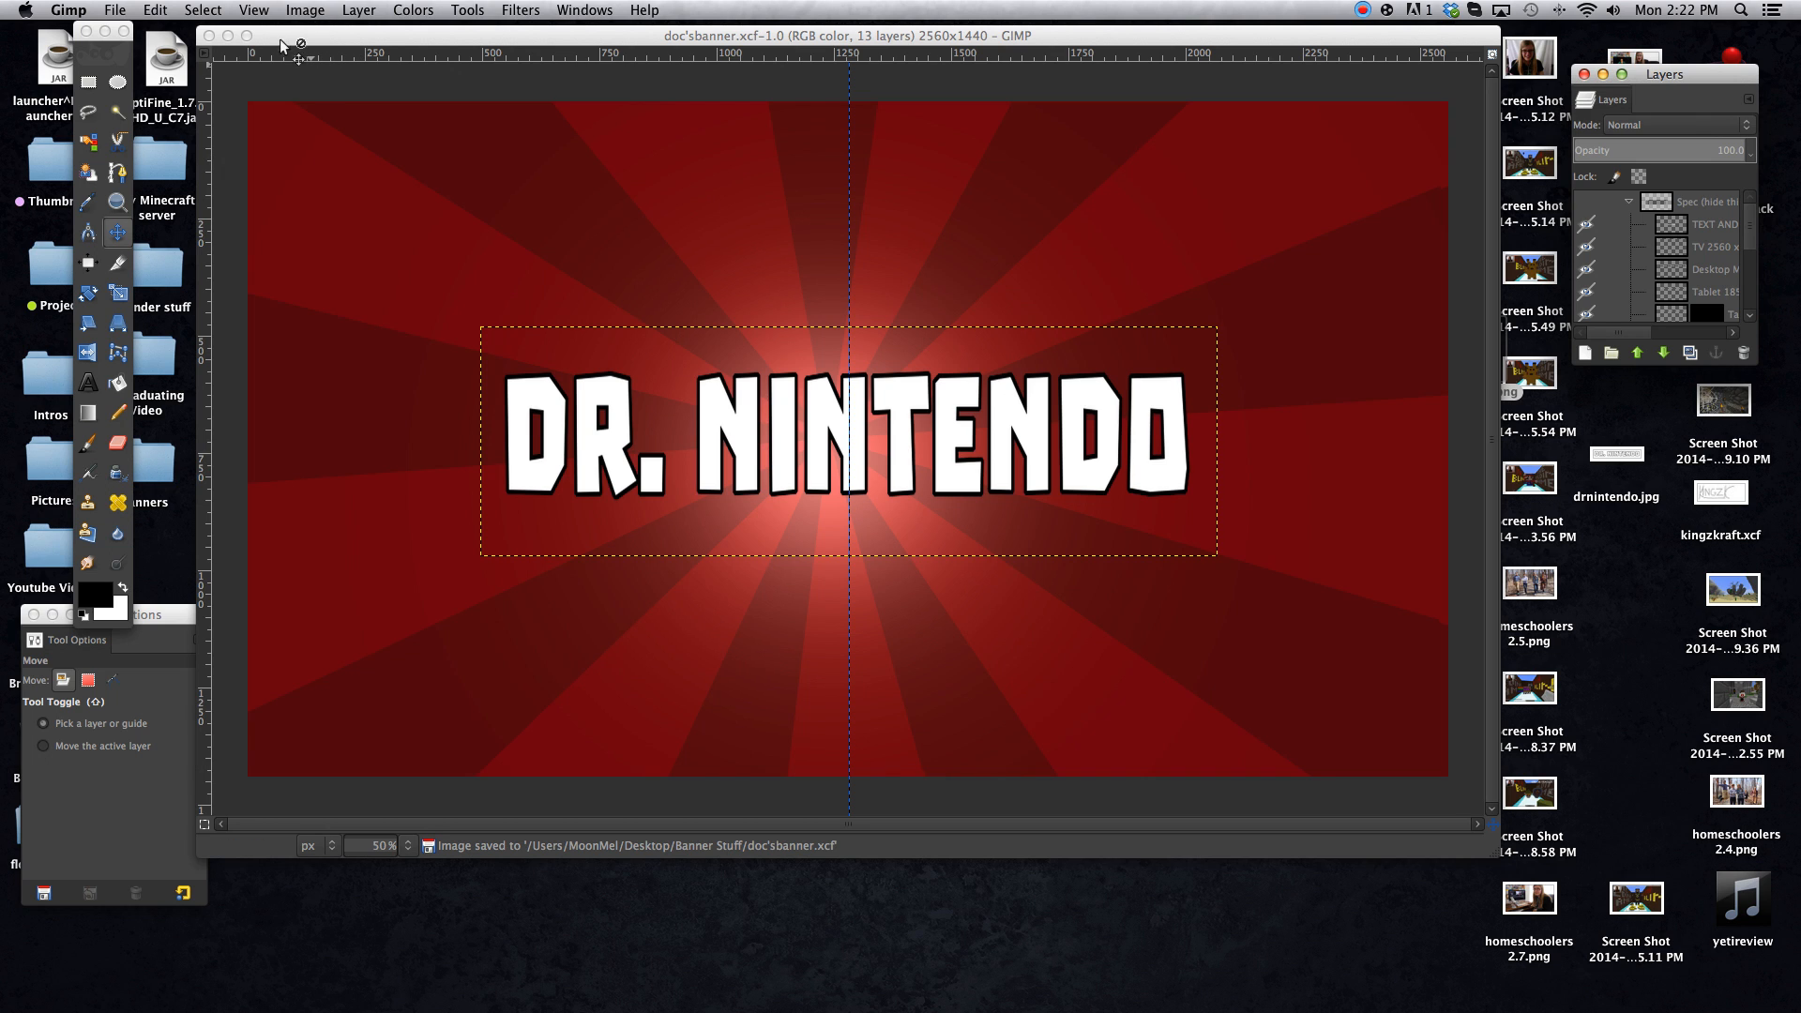
# Close the banner image and the empty image window, and open drnintendo.xcf from the desktop
pyautogui.click(208, 36)
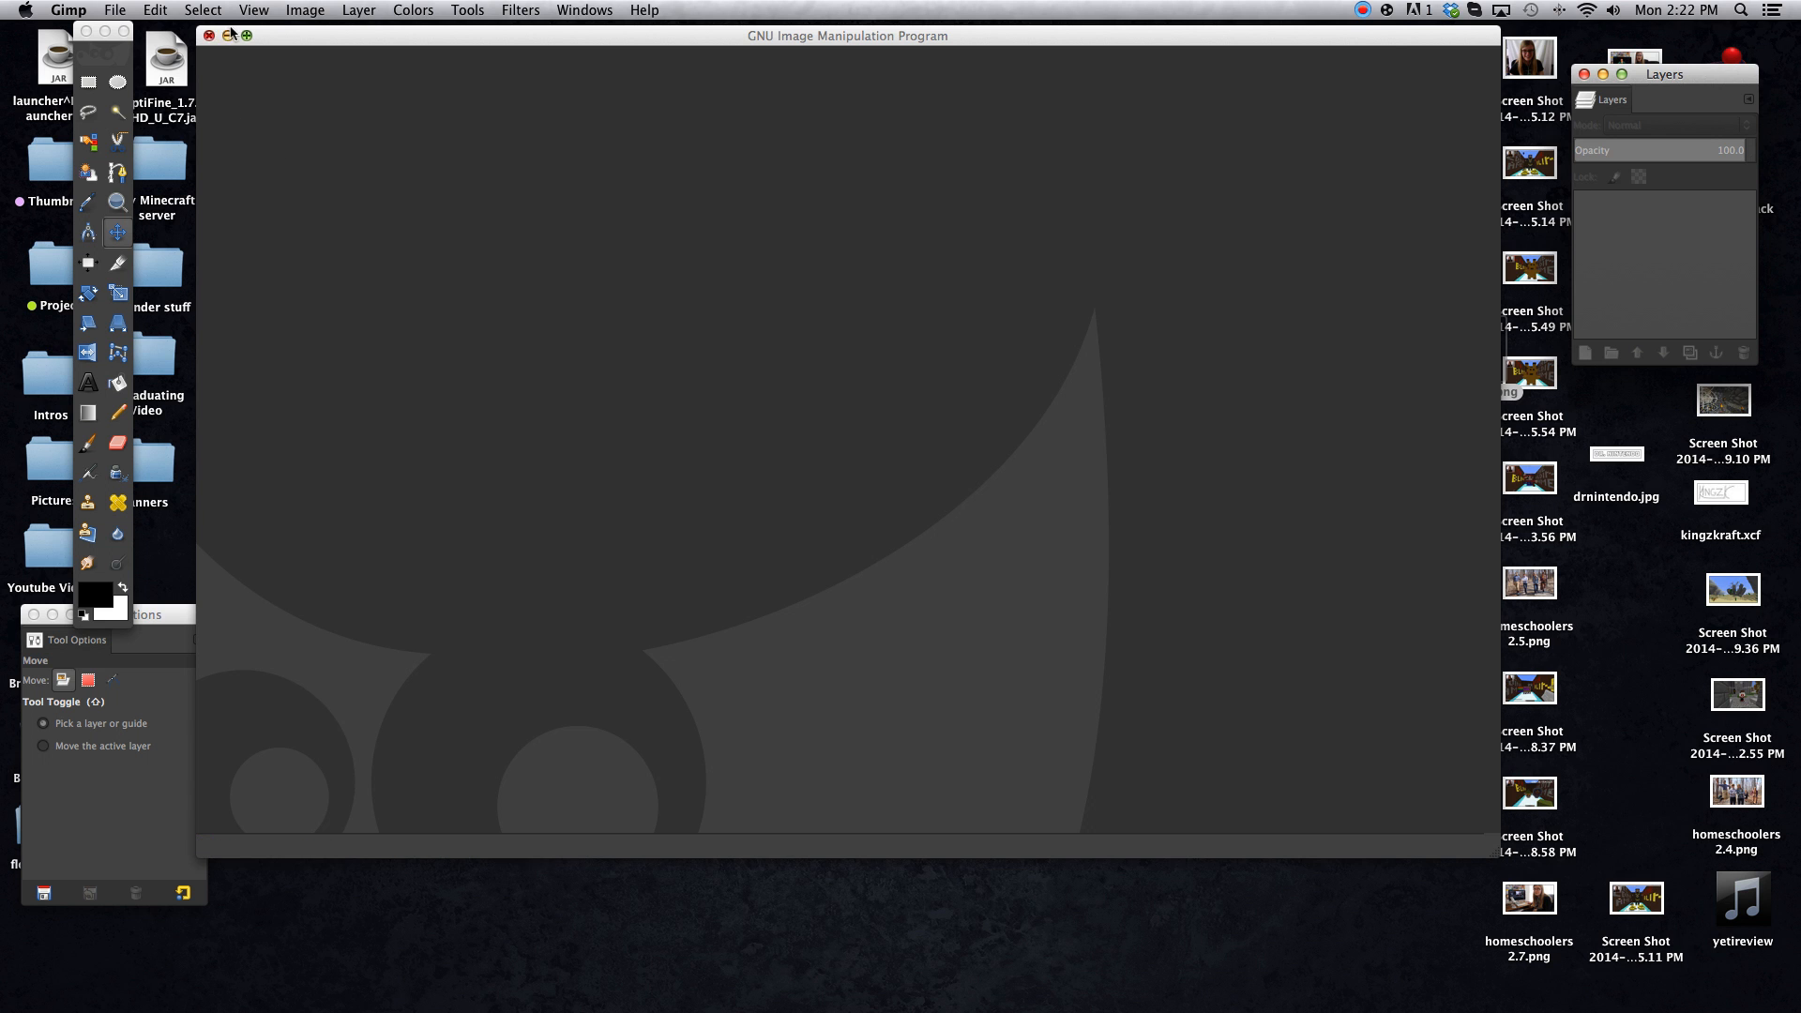
pyautogui.click(208, 36)
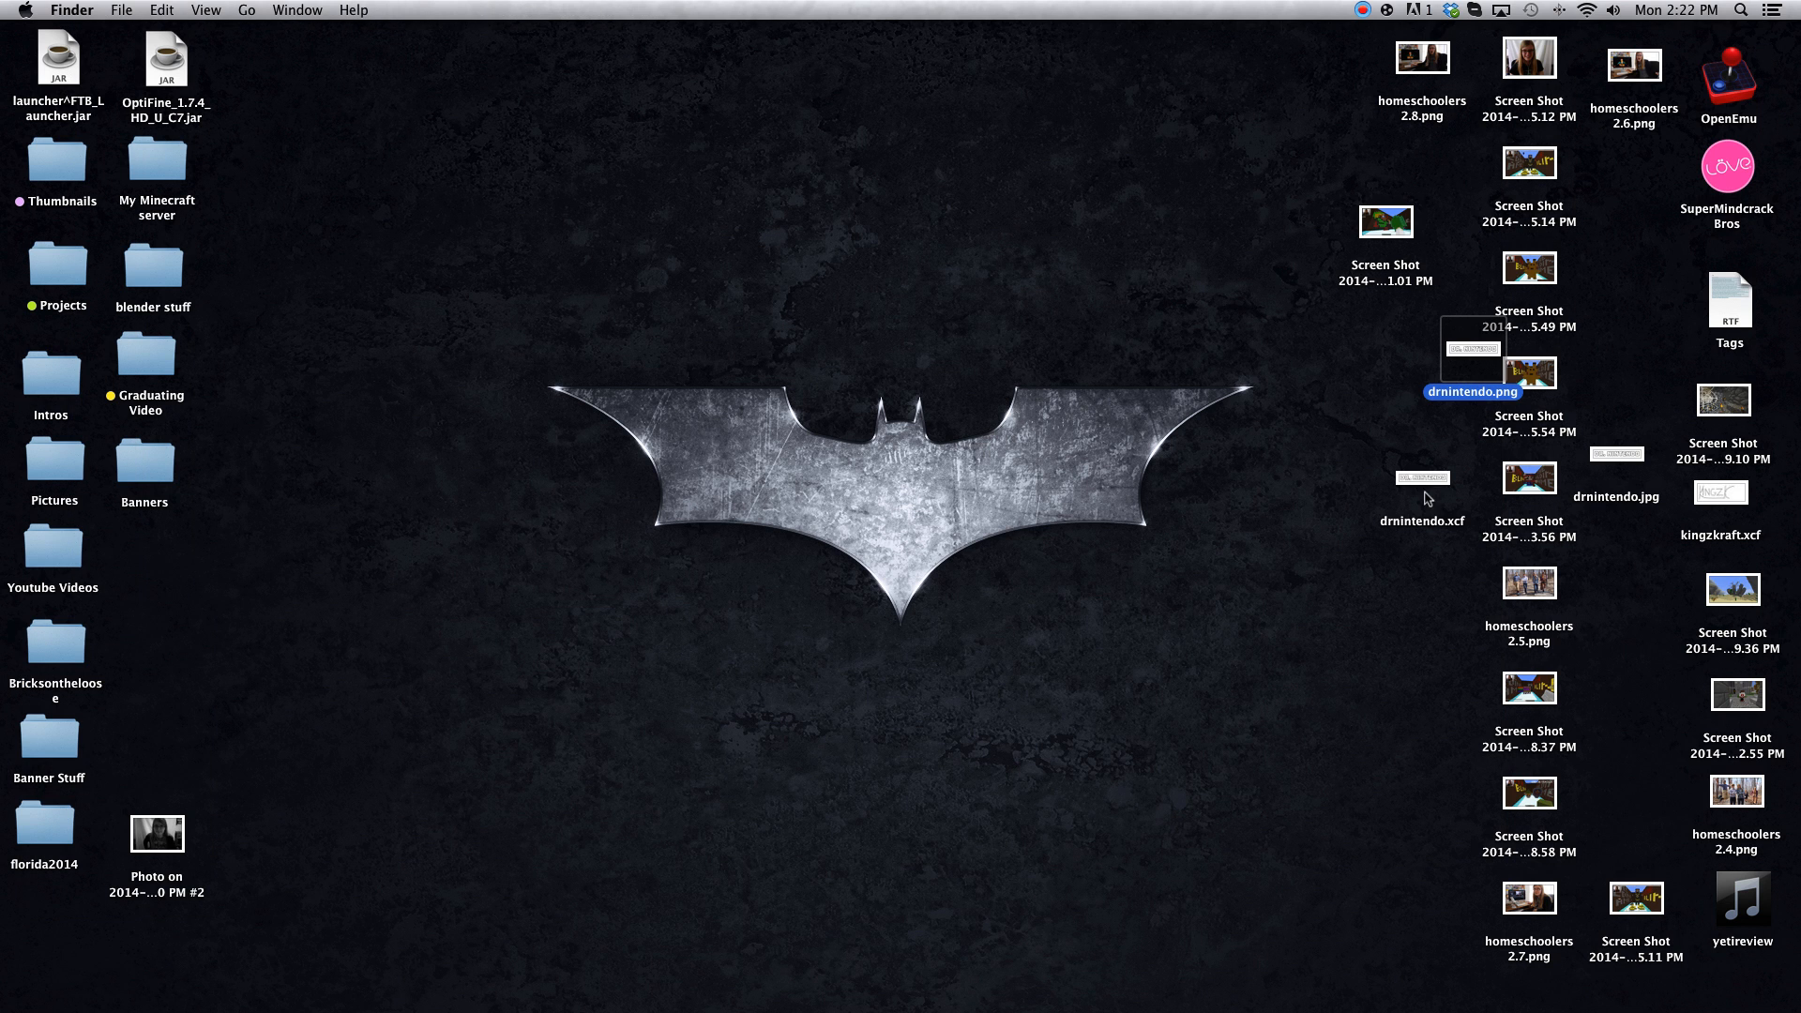
pyautogui.doubleClick(1425, 484)
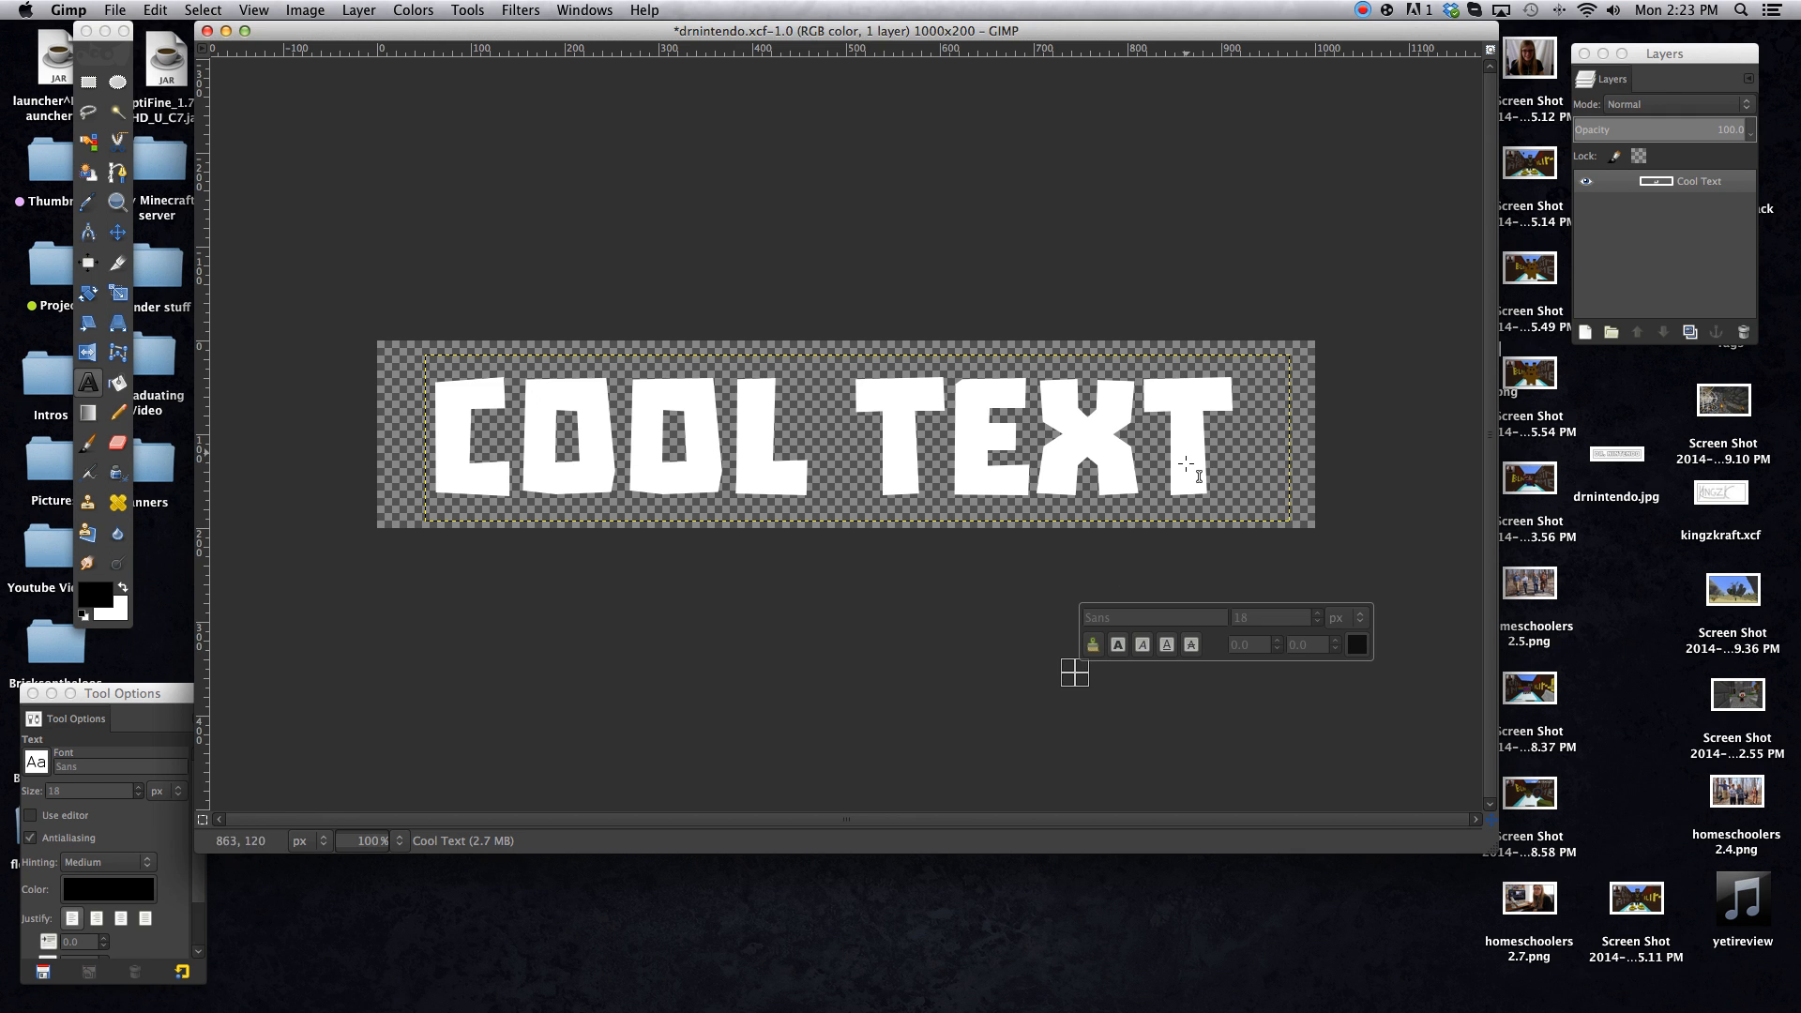
# Select the letter shapes of the Cool Text layer from its alpha and grow that selection by a few pixels
pyautogui.click(1689, 192)
pyautogui.rightClick(1689, 192)
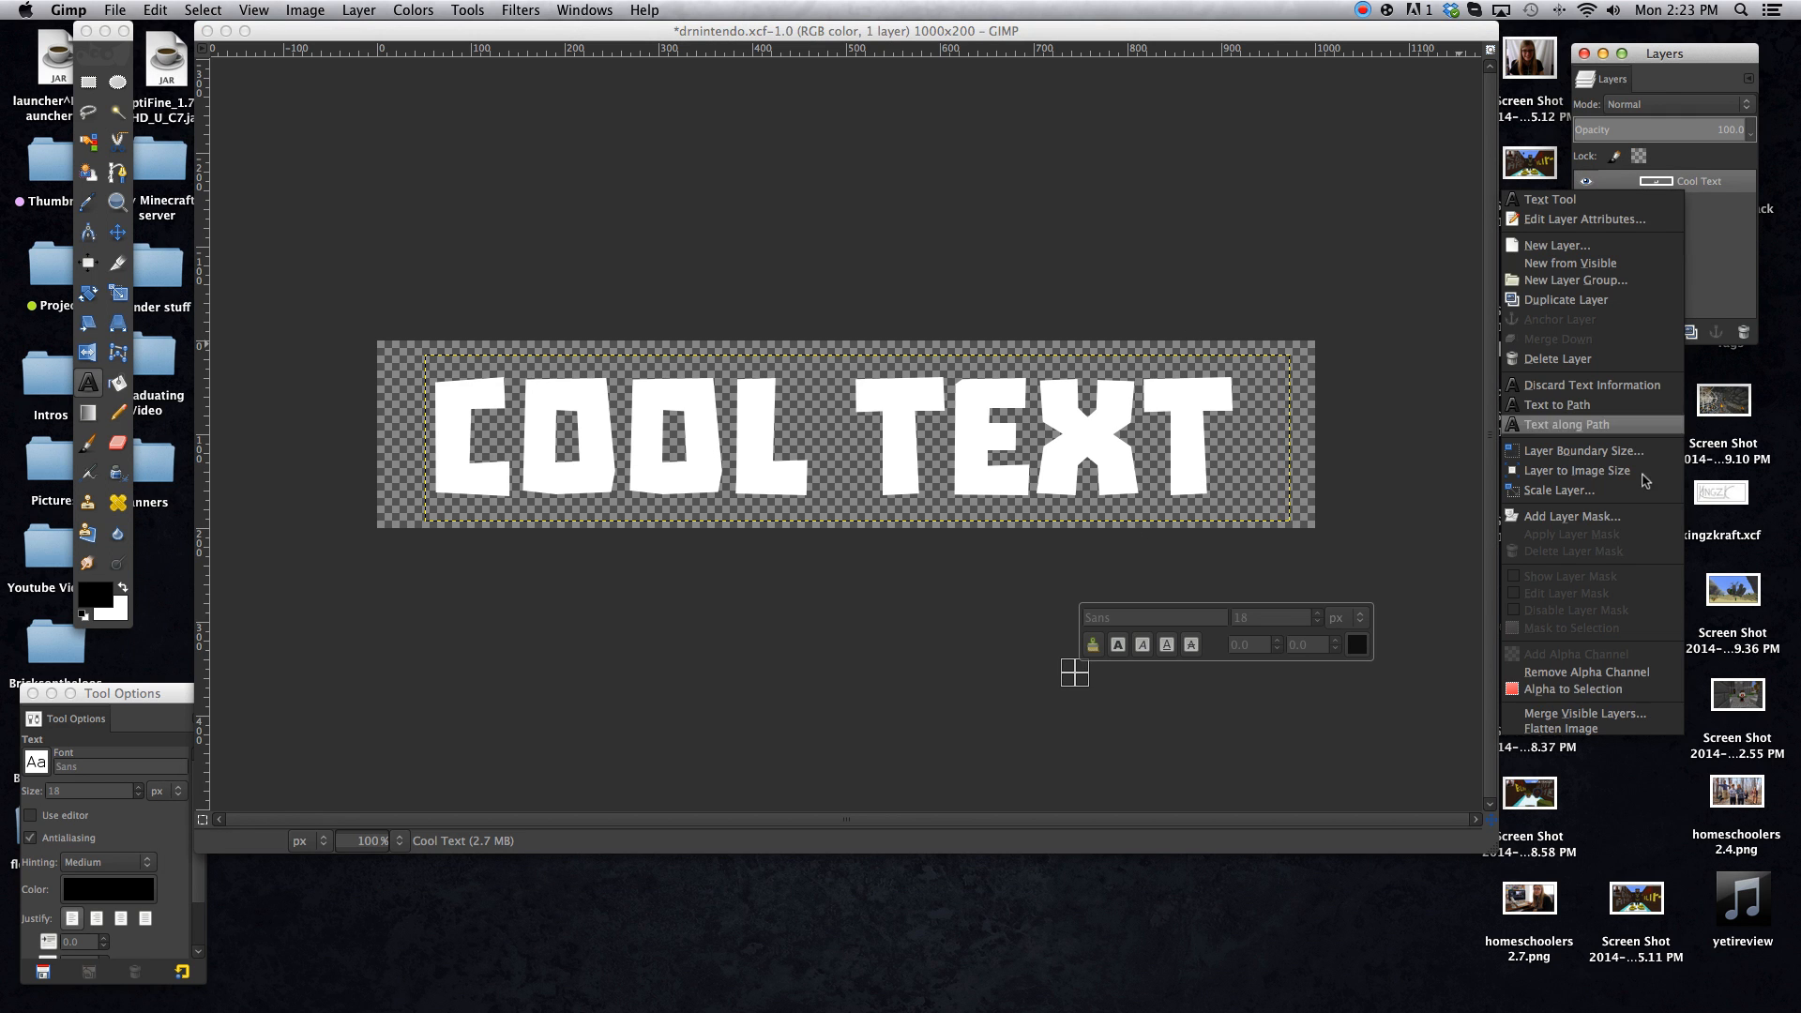
pyautogui.click(1601, 695)
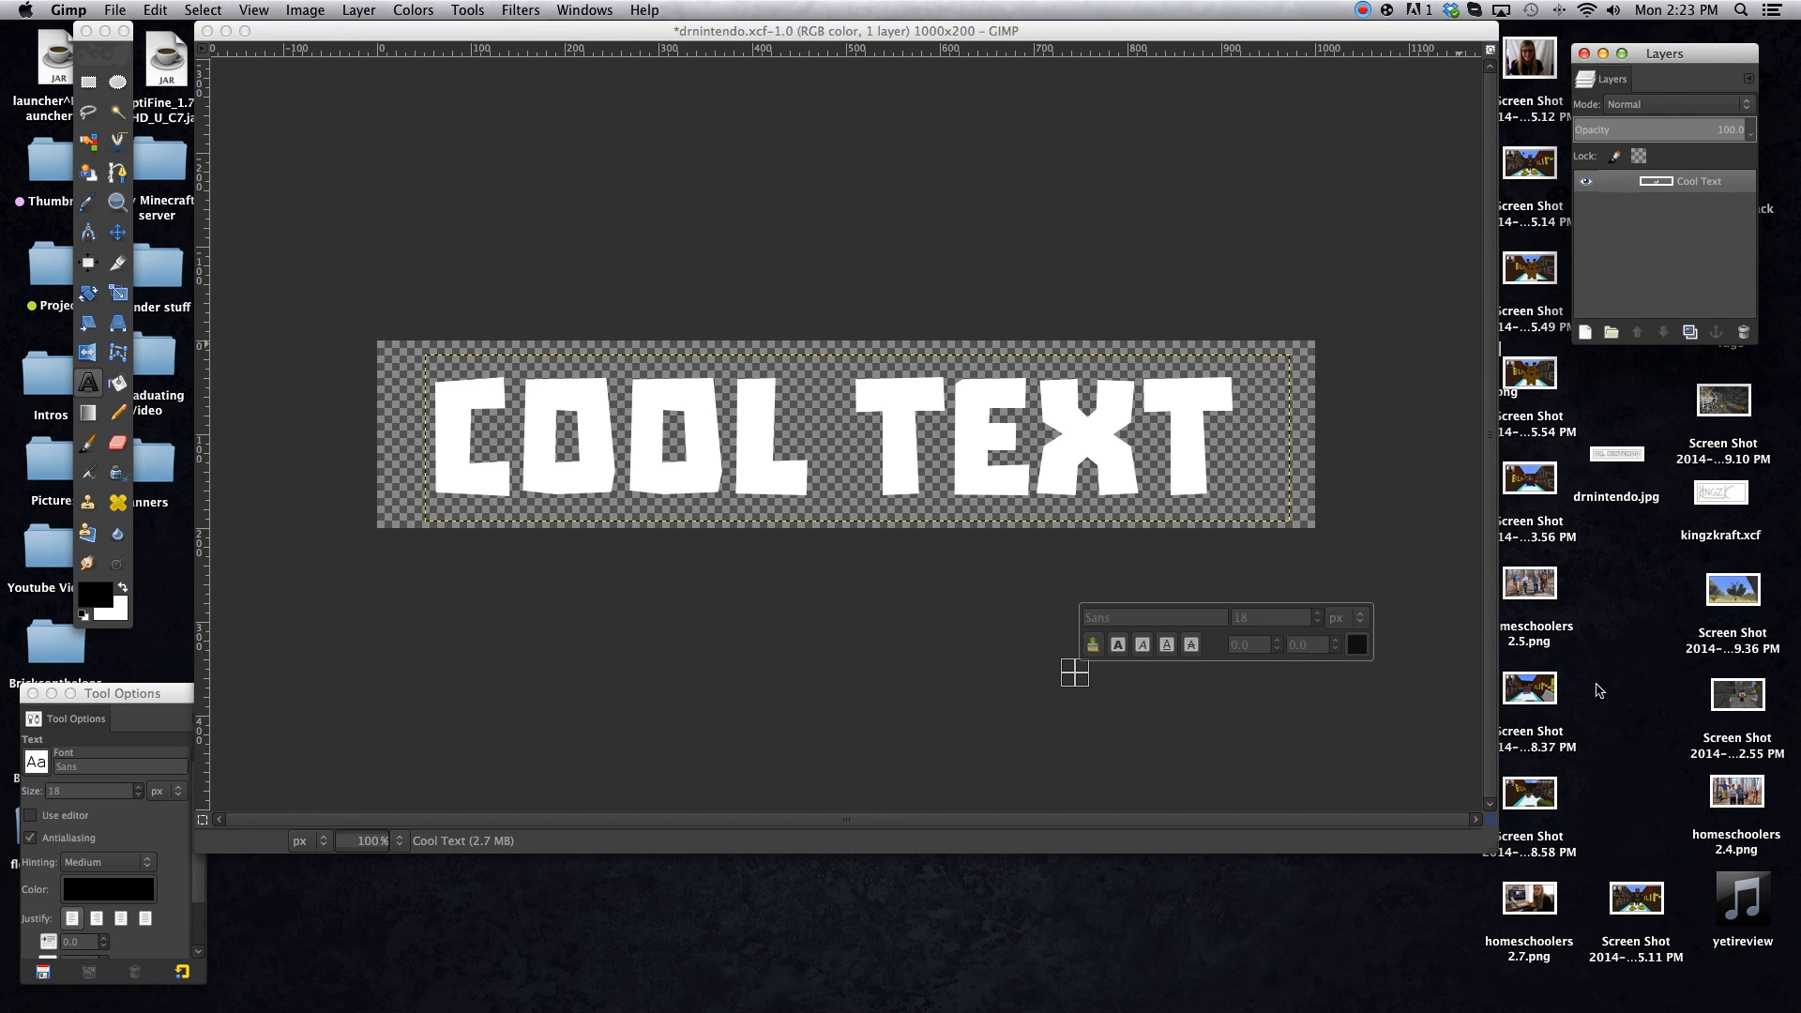
pyautogui.click(214, 10)
pyautogui.click(221, 220)
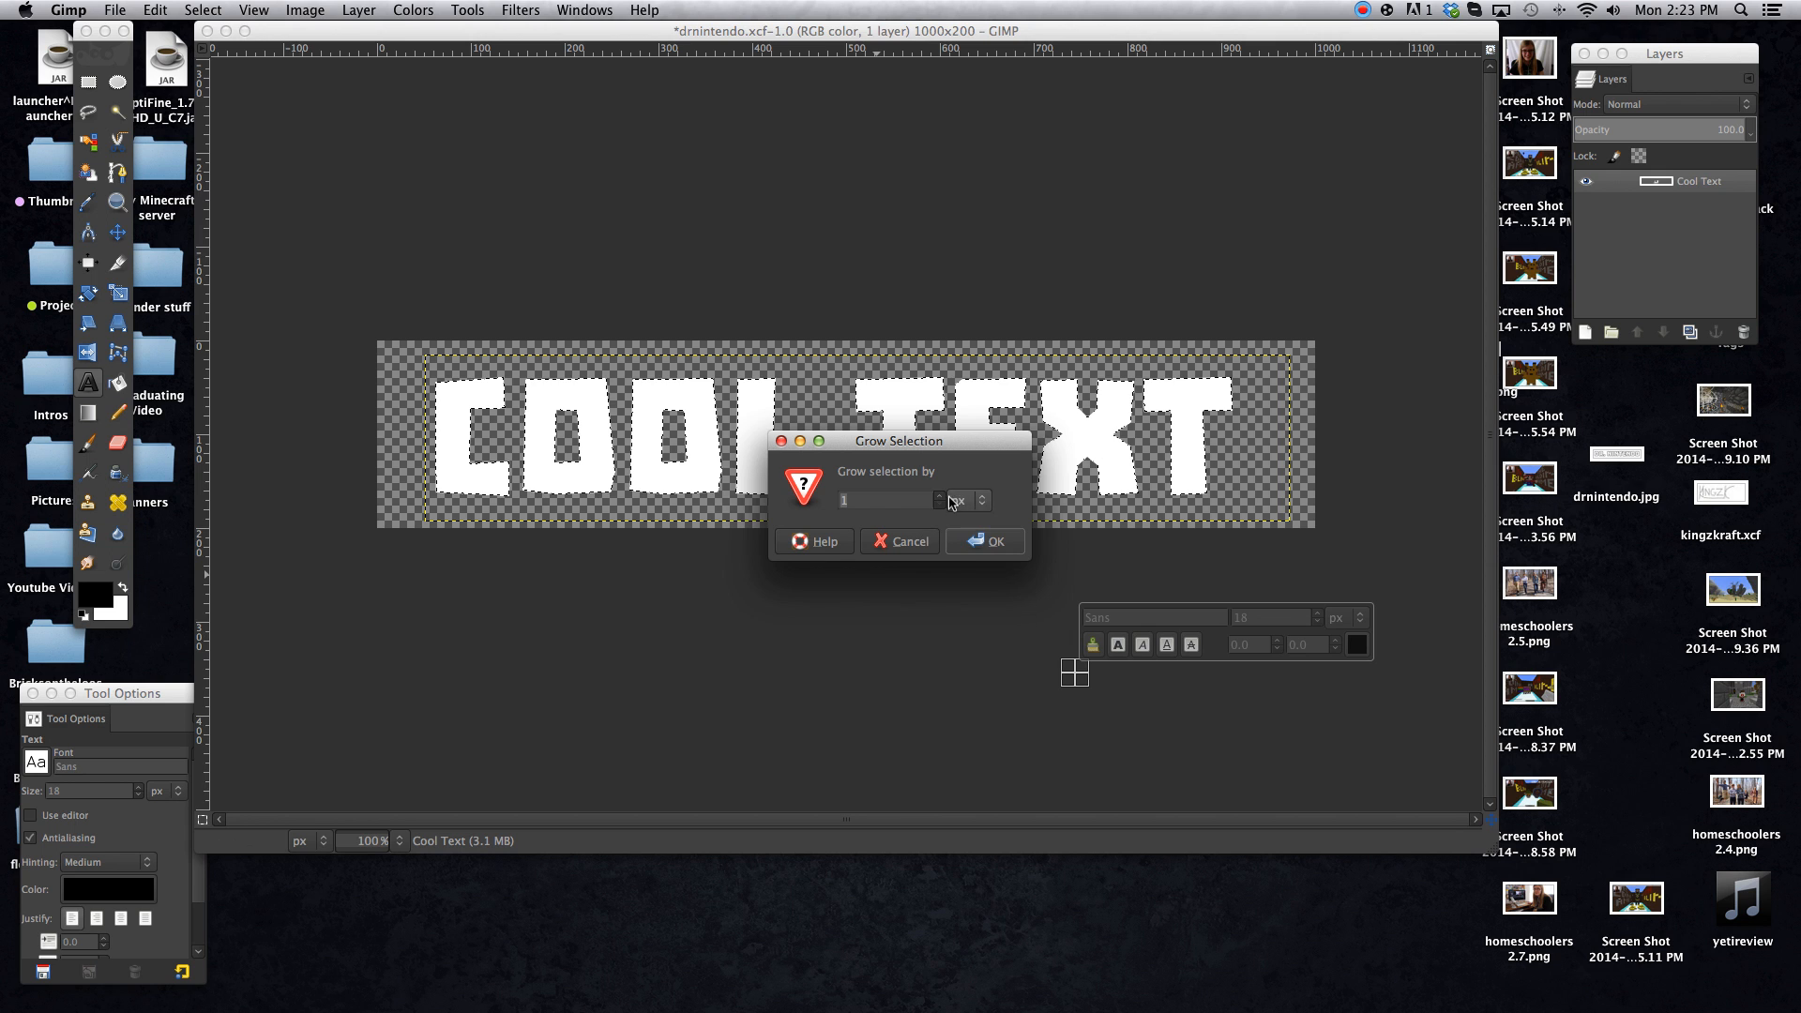
pyautogui.click(941, 496)
pyautogui.click(942, 496)
pyautogui.click(943, 497)
pyautogui.click(980, 541)
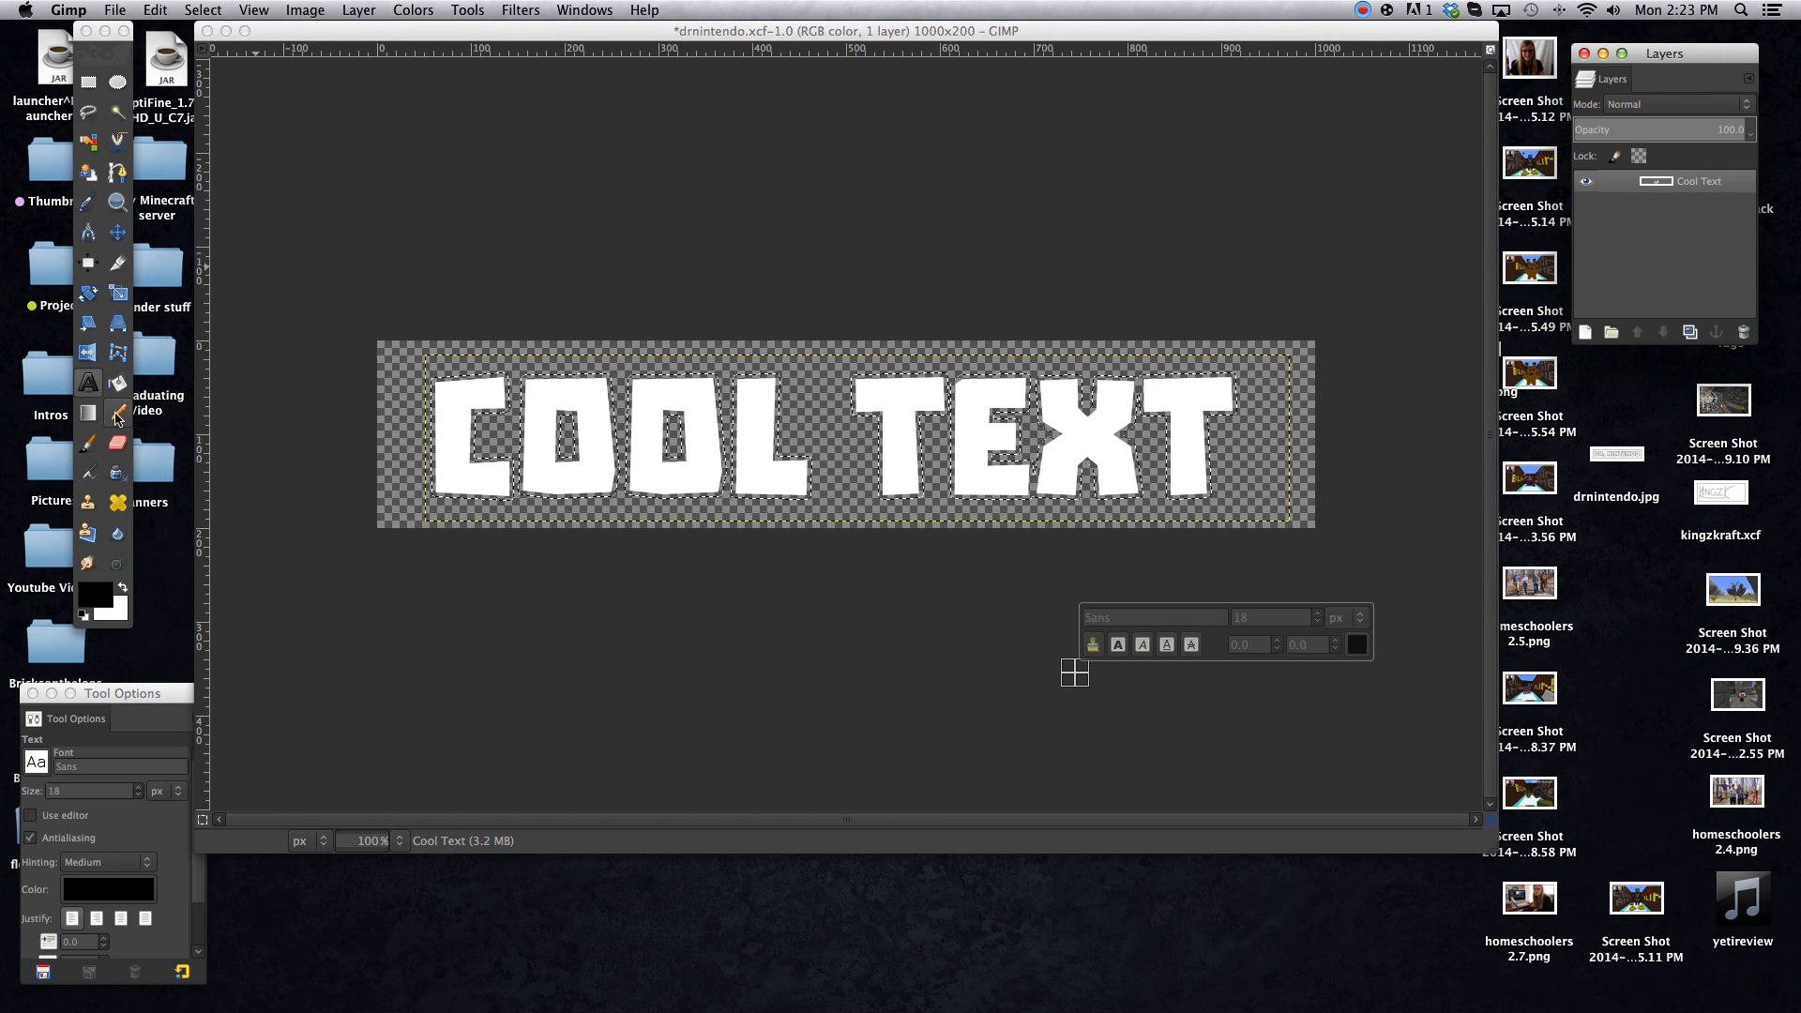
# Fill the grown selection with black on a new transparent 1000 × 200 px layer and place that layer below Cool Text
pyautogui.click(118, 382)
pyautogui.click(1586, 333)
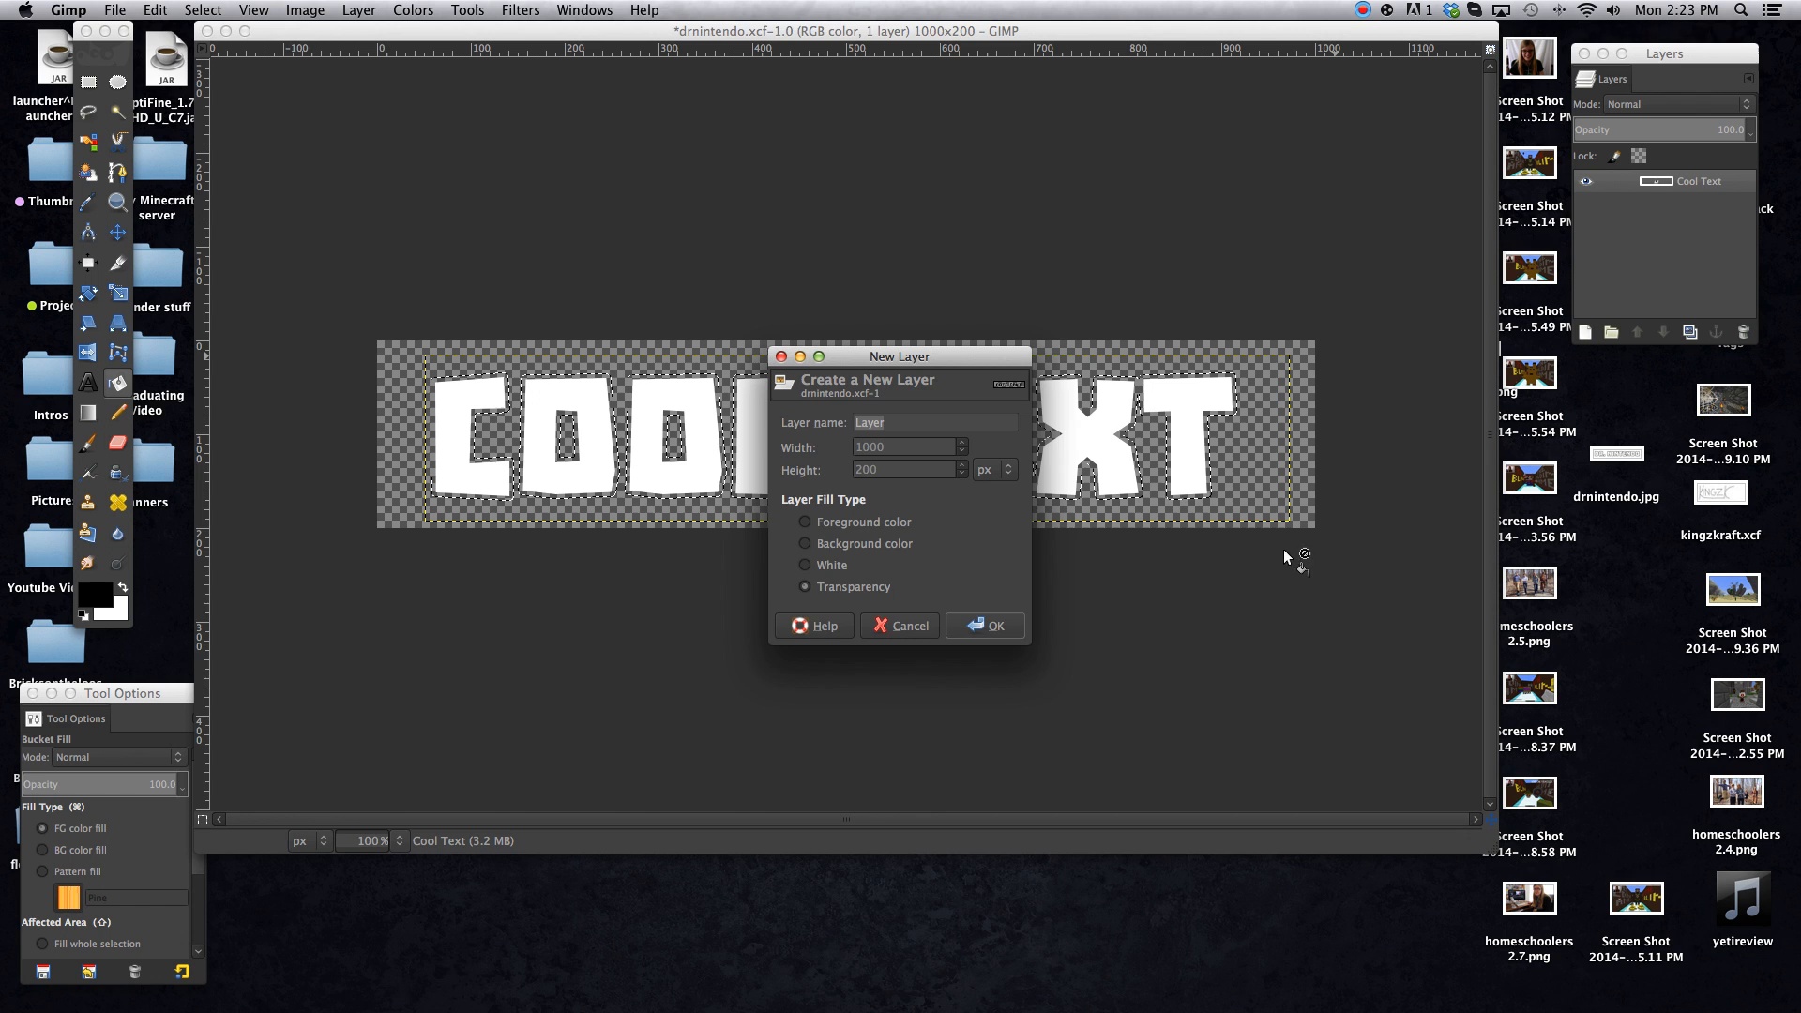
pyautogui.click(985, 628)
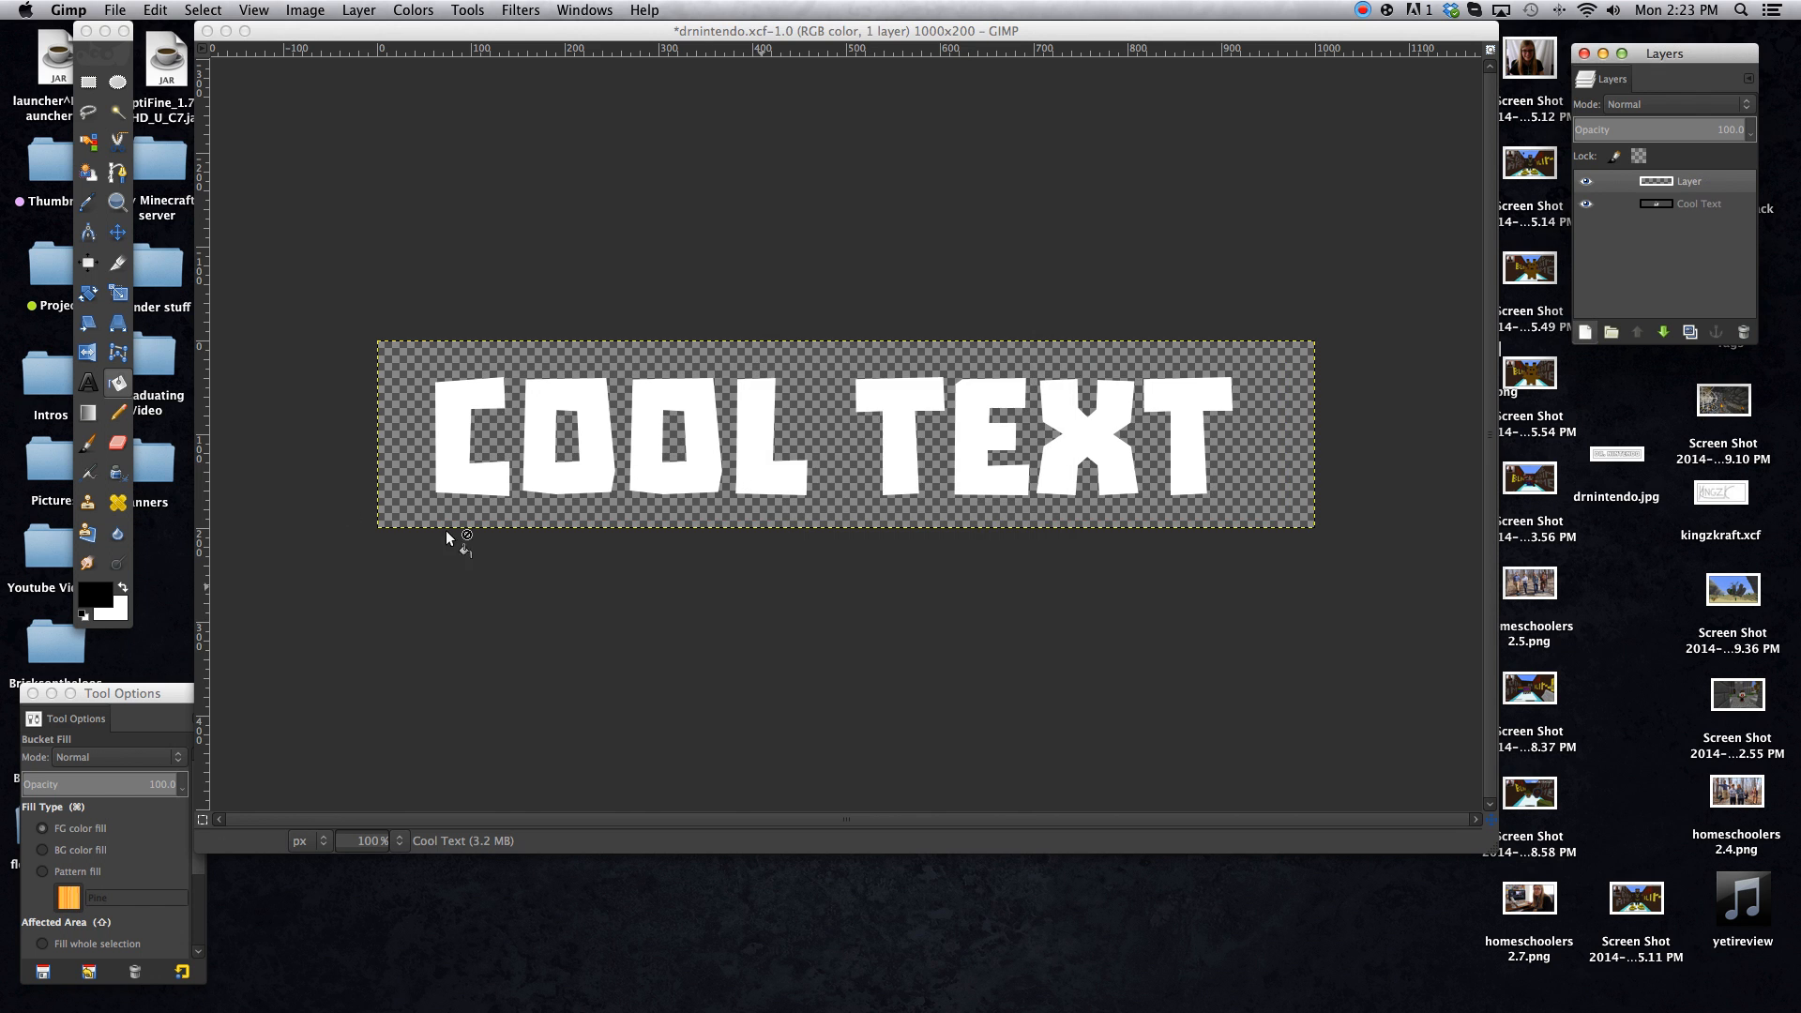
pyautogui.click(457, 437)
pyautogui.moveTo(1689, 183); pyautogui.dragTo(1688, 211)
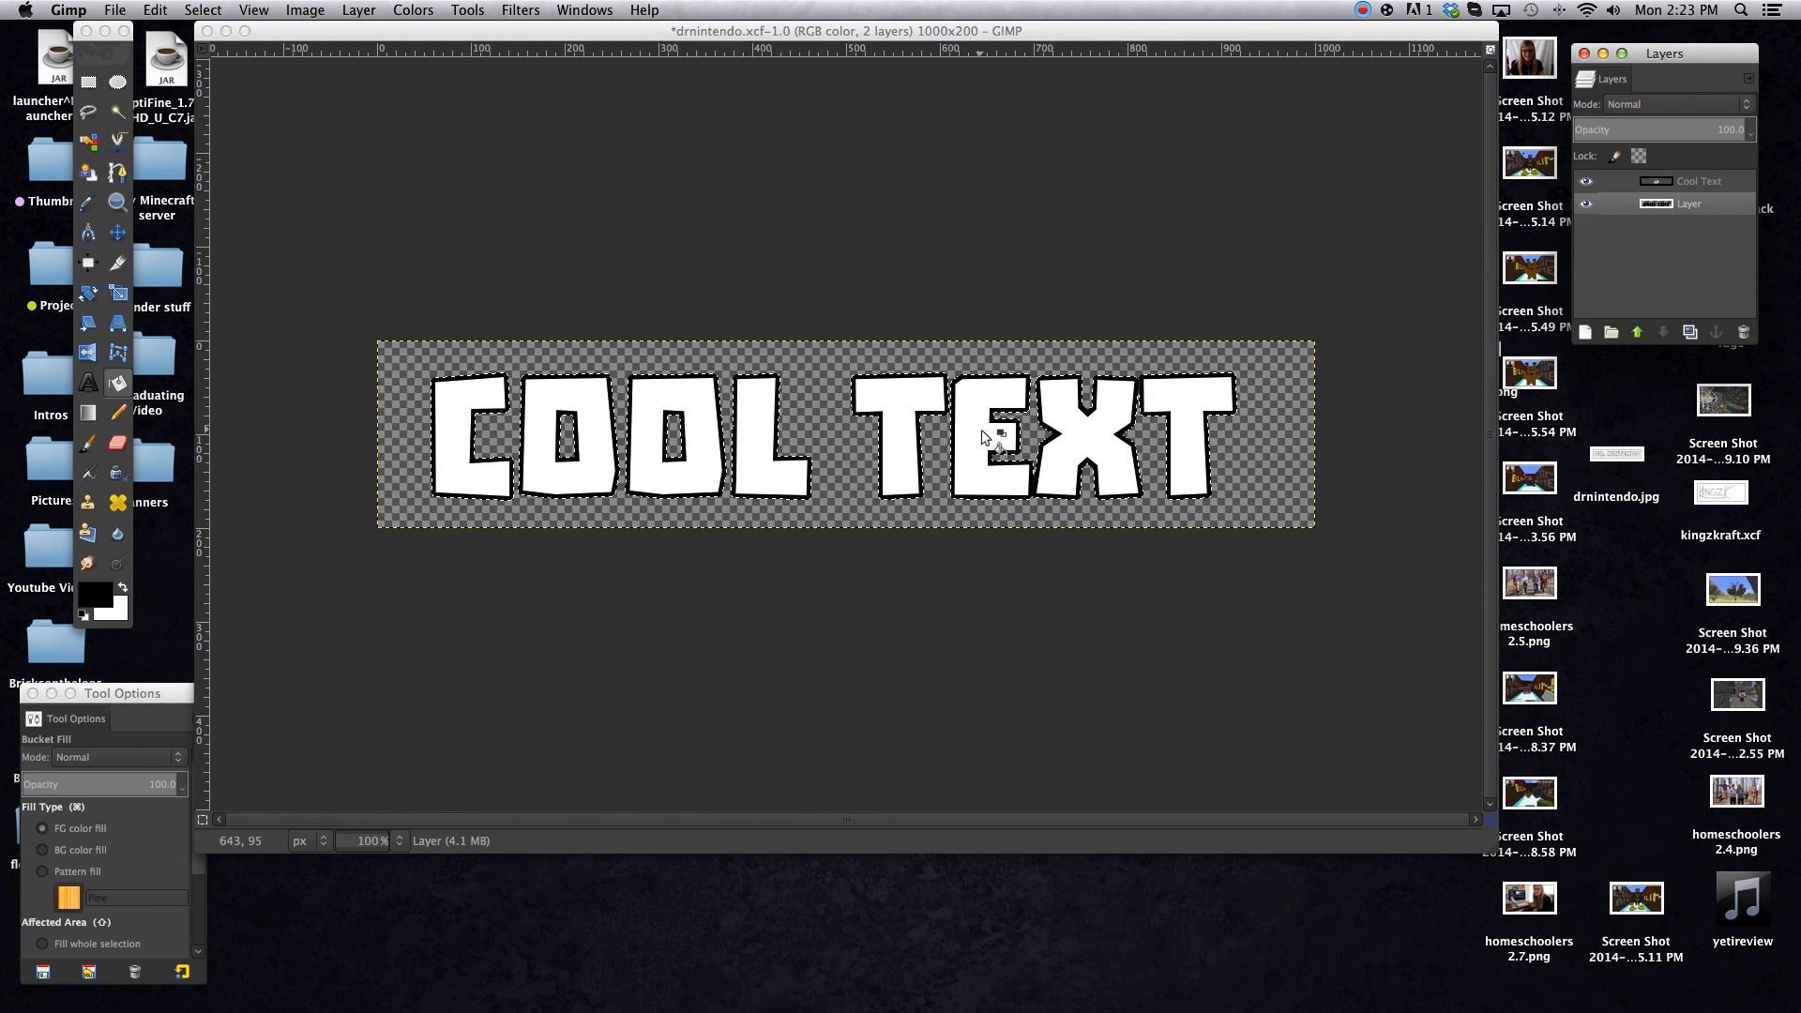
pyautogui.hotkey('ctrl', 'shift', 'a')
# Set the foreground color to dark red and make Cool Text the active layer
pyautogui.click(89, 612)
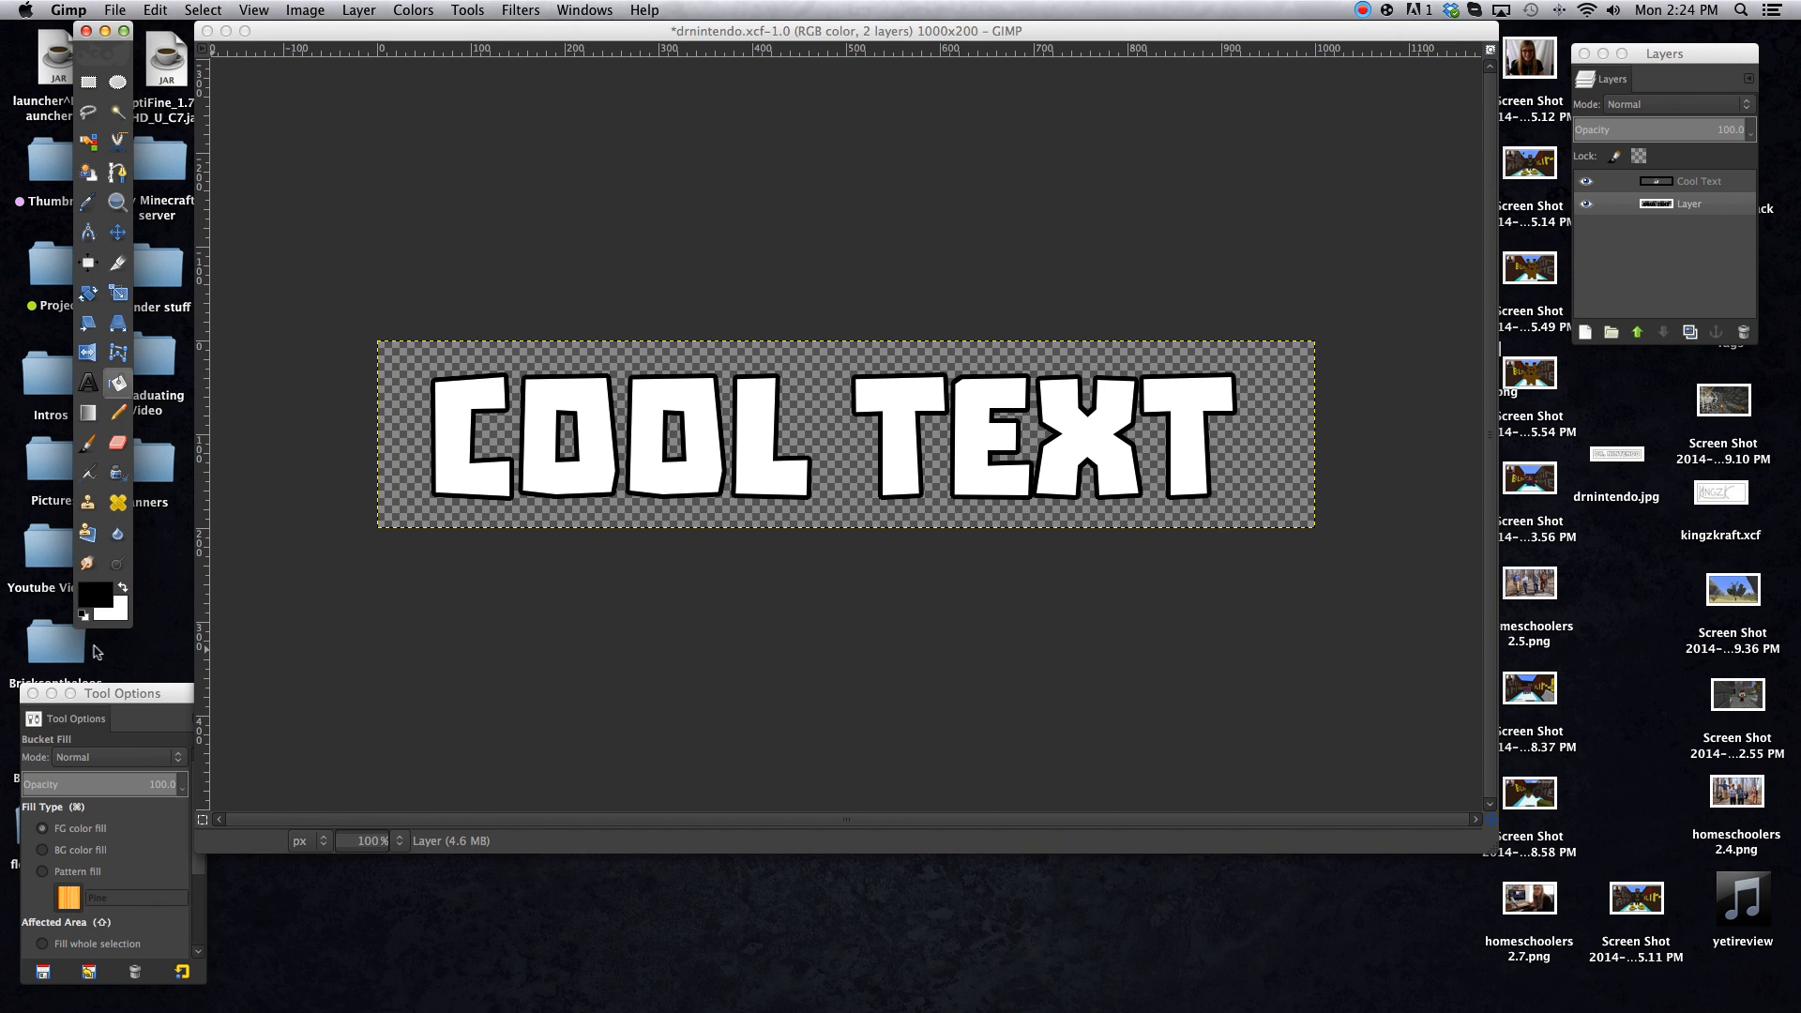
pyautogui.click(94, 591)
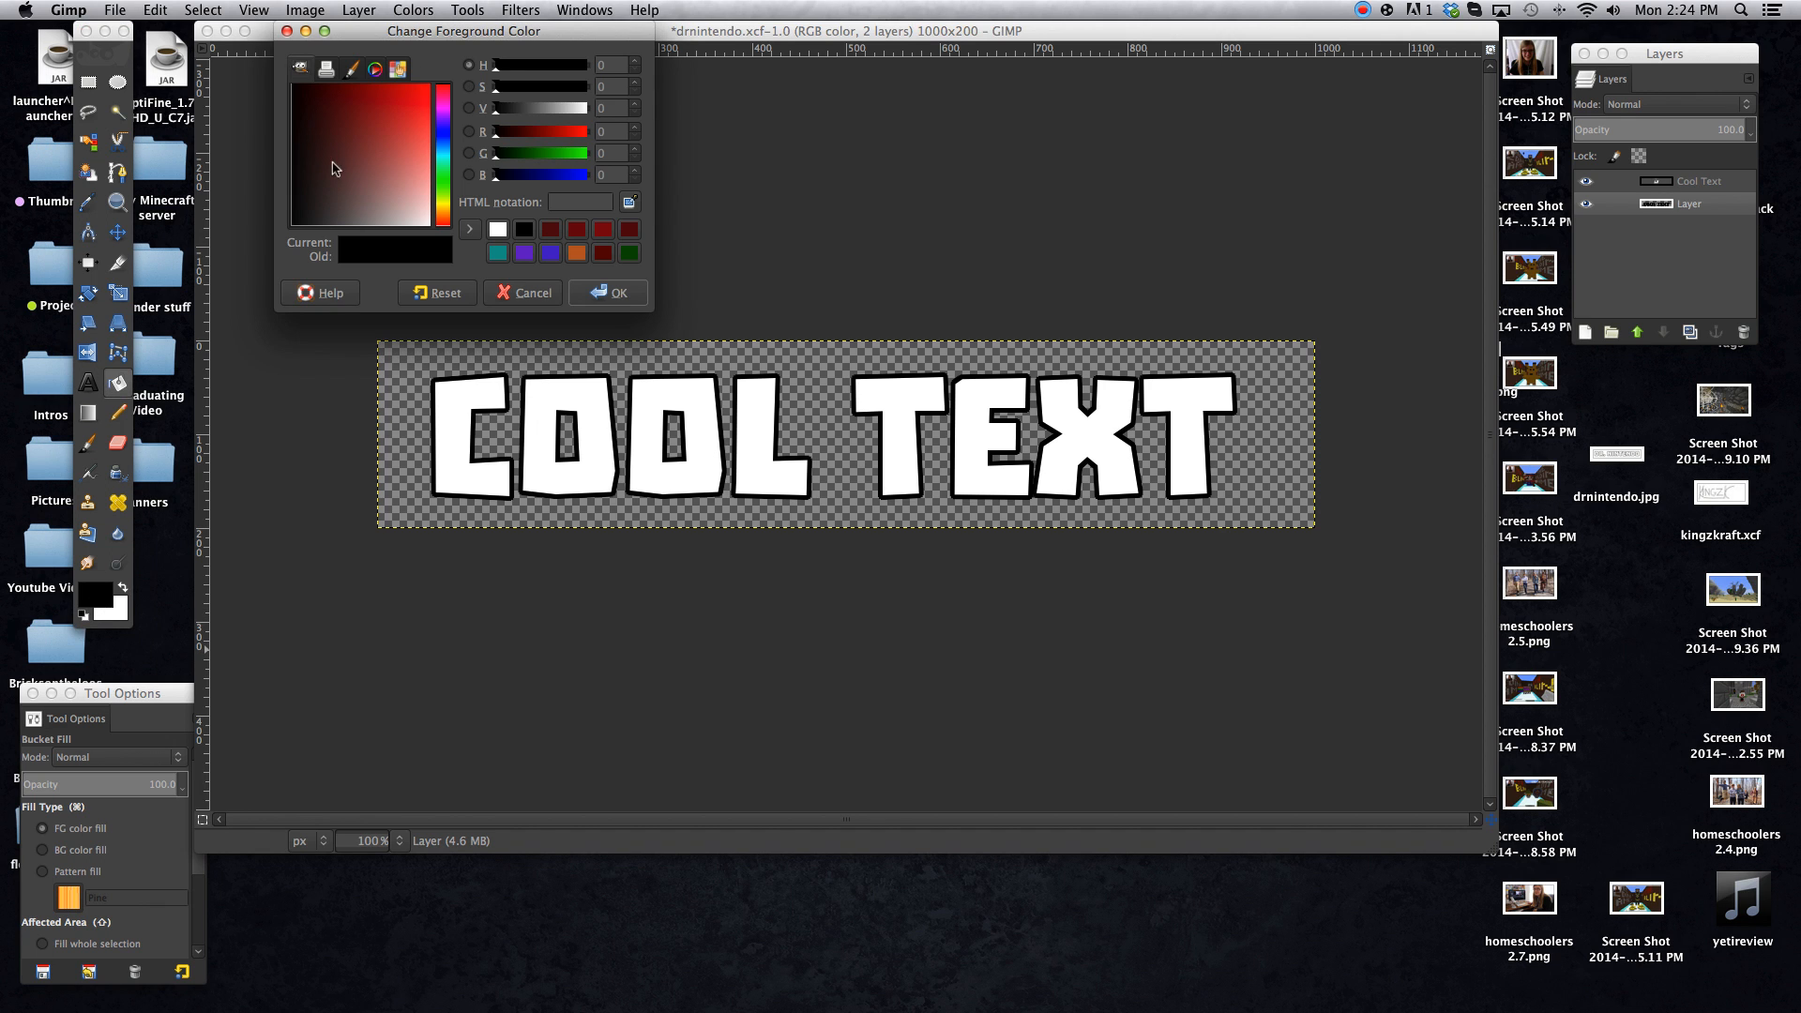
pyautogui.moveTo(534, 128); pyautogui.dragTo(554, 131)
pyautogui.click(608, 293)
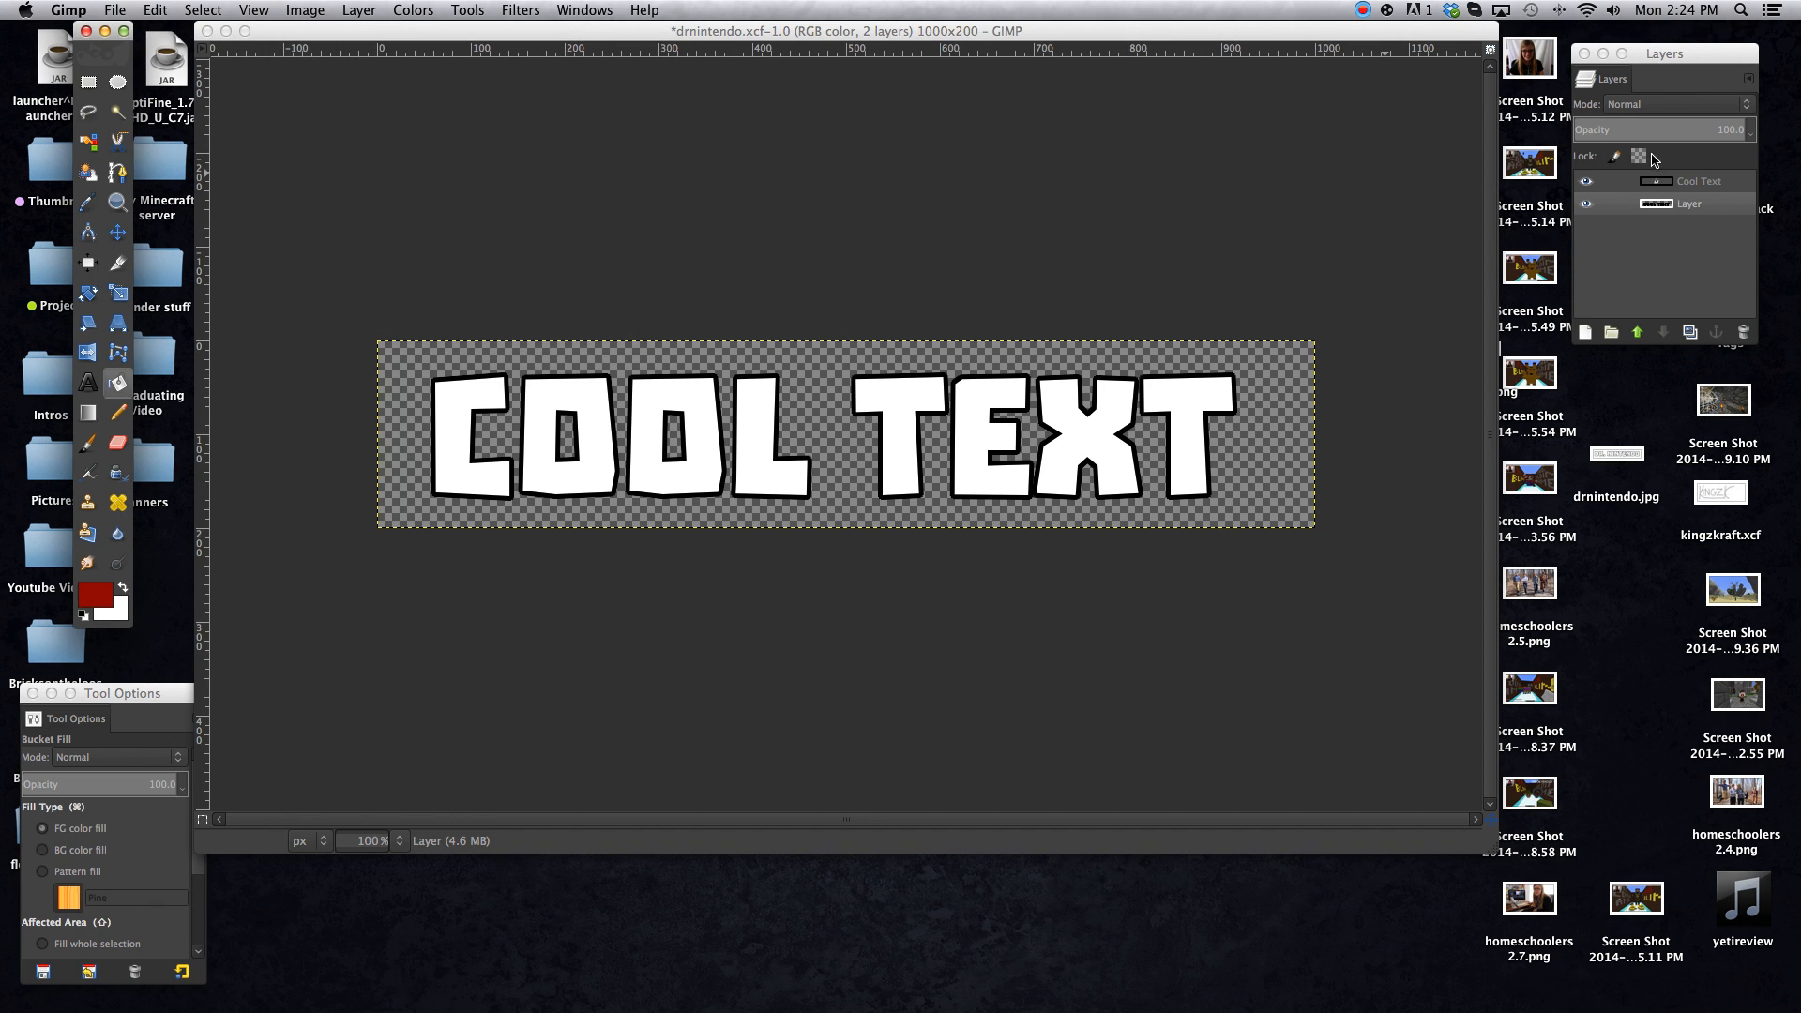
pyautogui.click(1705, 187)
# Try dark red Bucket Fills on alternate letters: the first O and L of COOL, and the E and last T of TEXT
pyautogui.click(965, 431)
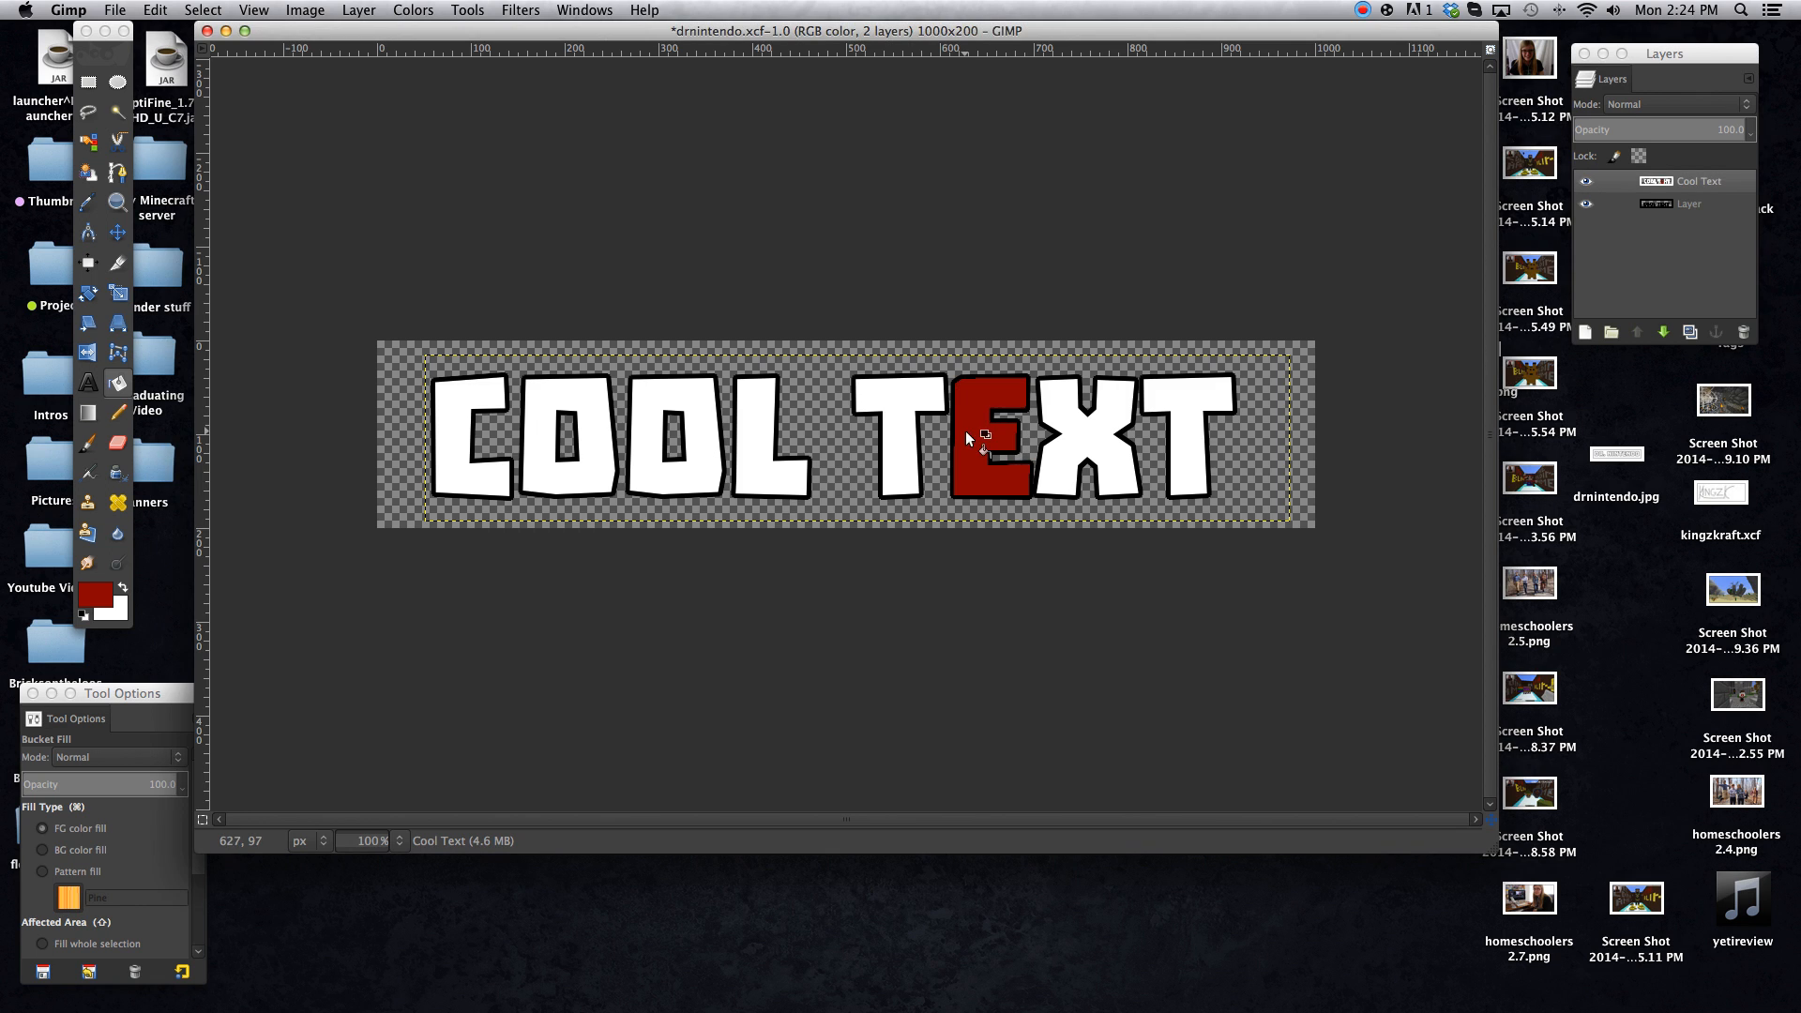
pyautogui.click(1063, 434)
pyautogui.click(1190, 433)
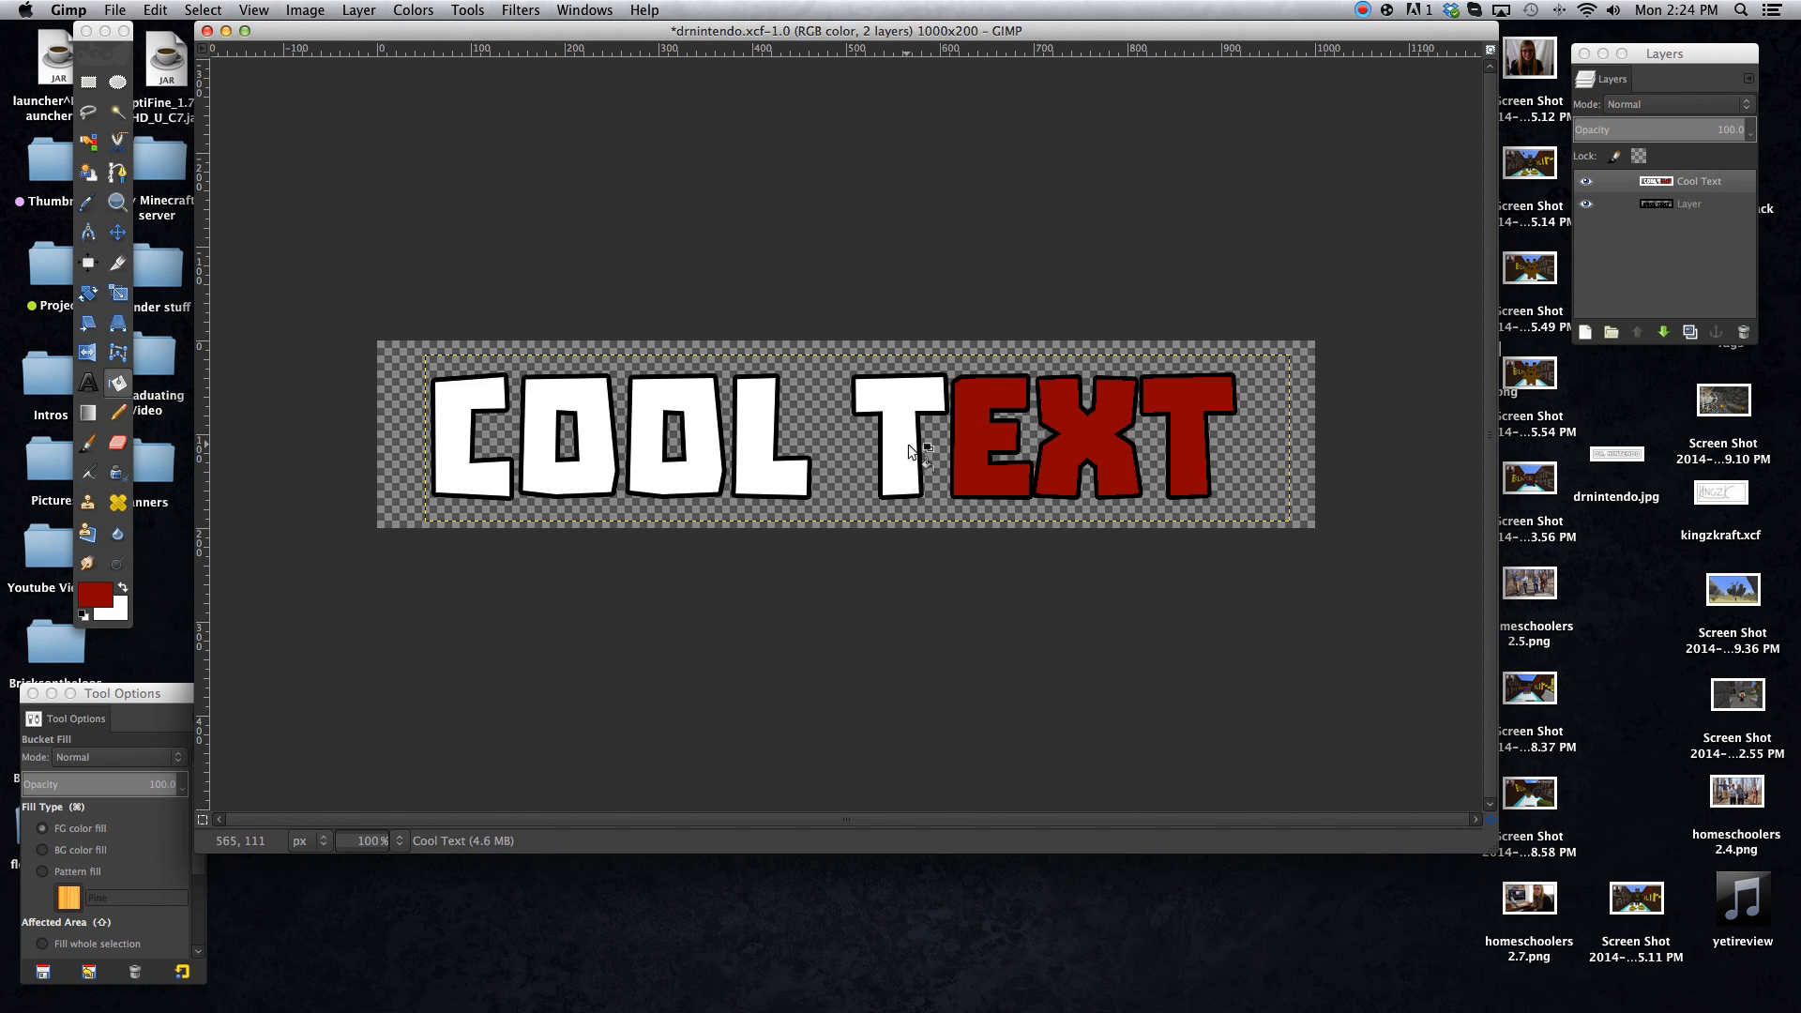
pyautogui.press('super+z')
pyautogui.keyDown('super'); pyautogui.click(1079, 458); pyautogui.keyUp('super')
pyautogui.click(1207, 405)
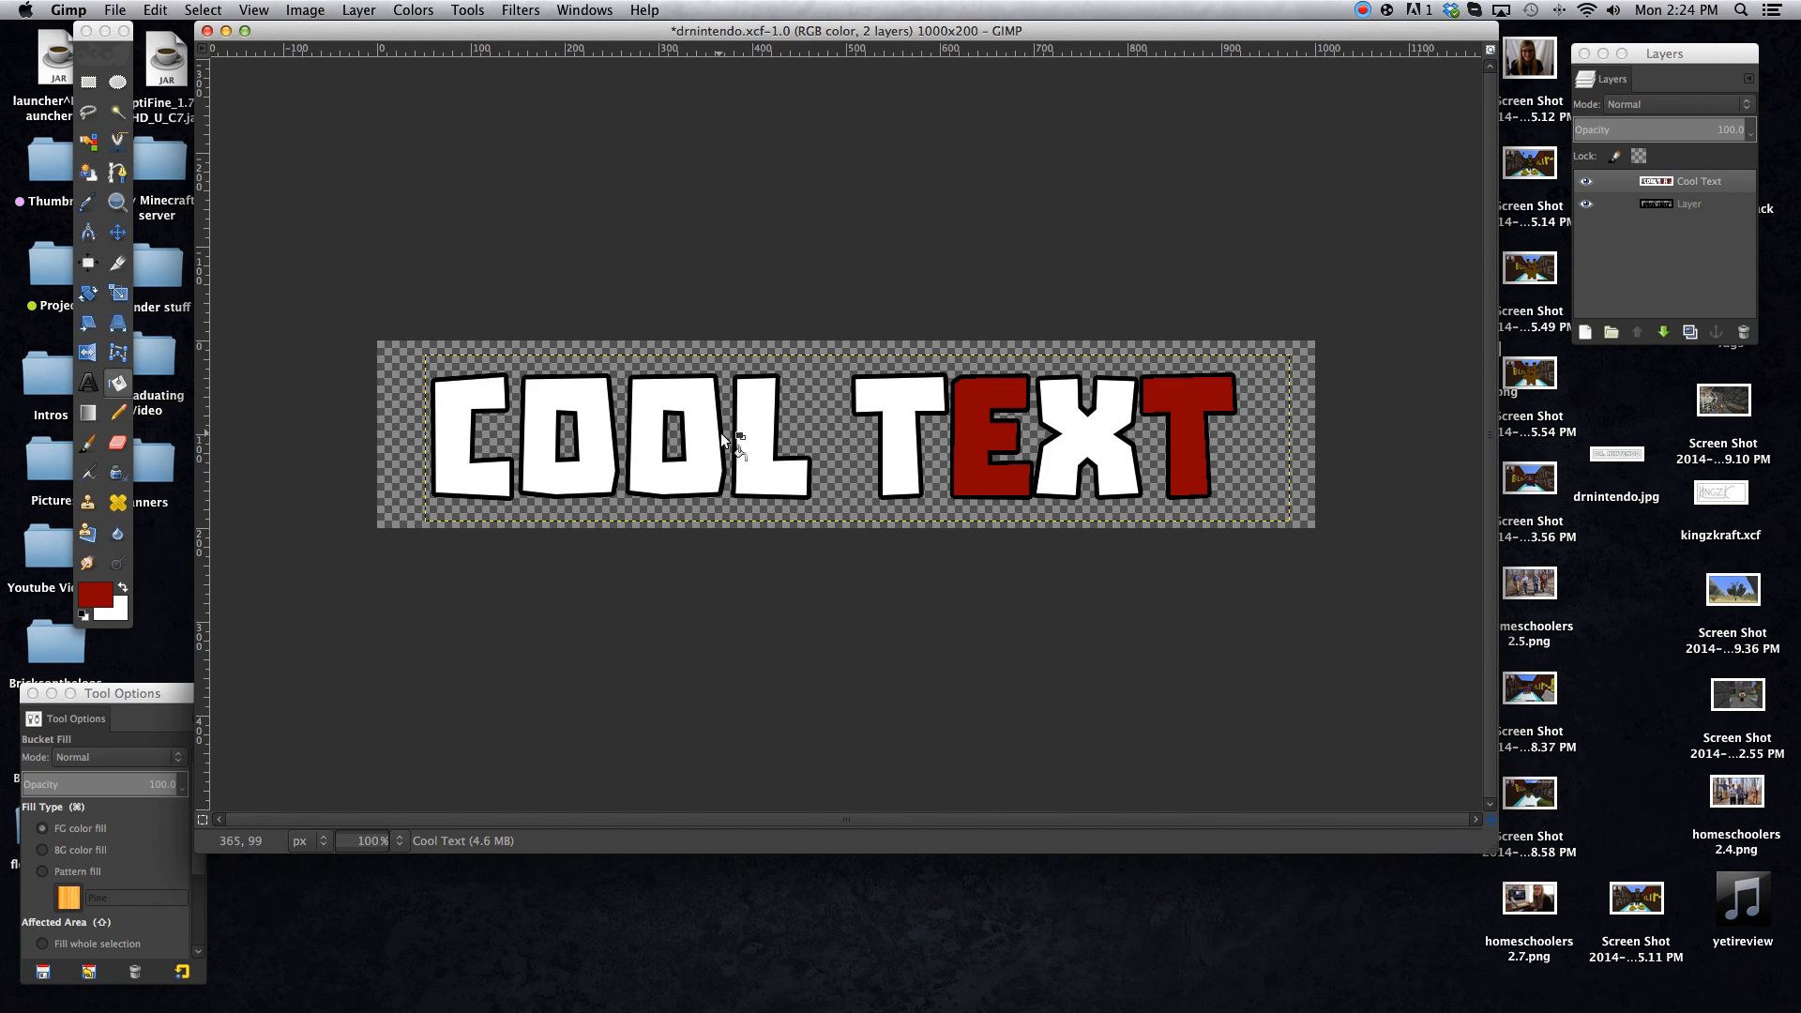
pyautogui.click(765, 441)
pyautogui.click(606, 469)
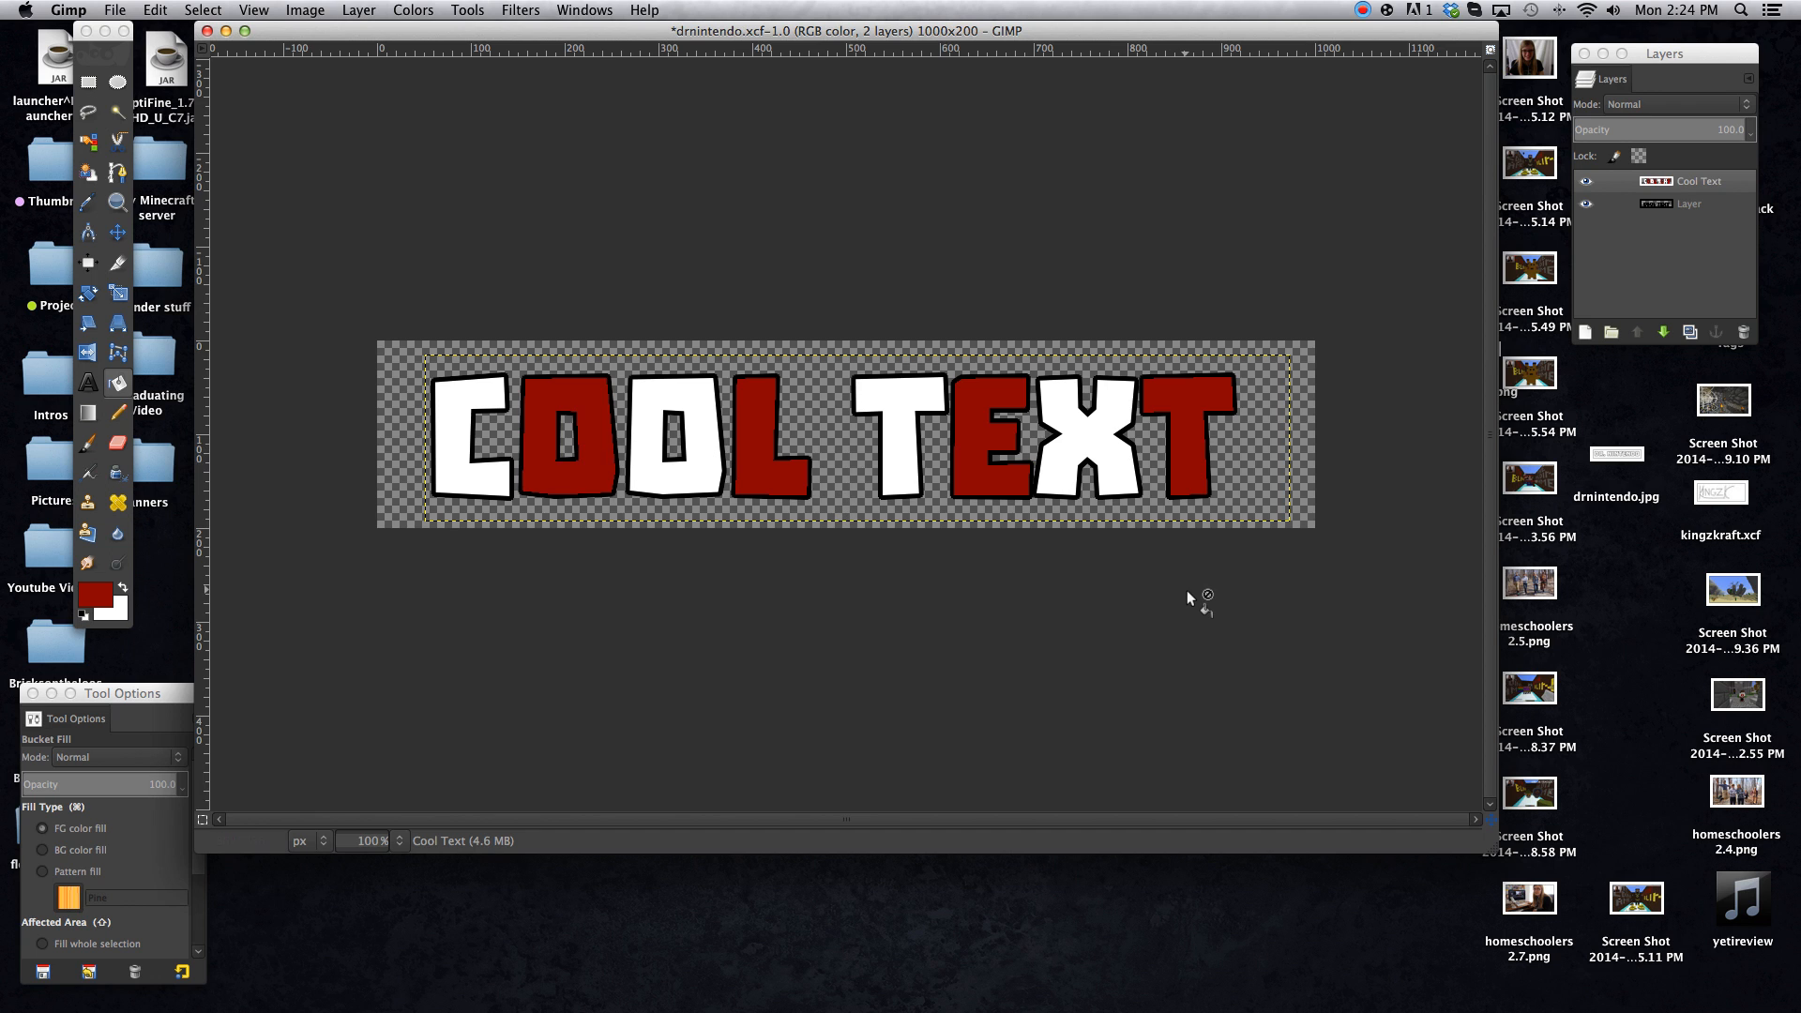
# Undo the dark red fills on the alternate letters
pyautogui.press('super+z')
pyautogui.press('super+z')
pyautogui.press('super+z')
pyautogui.press('super+z')
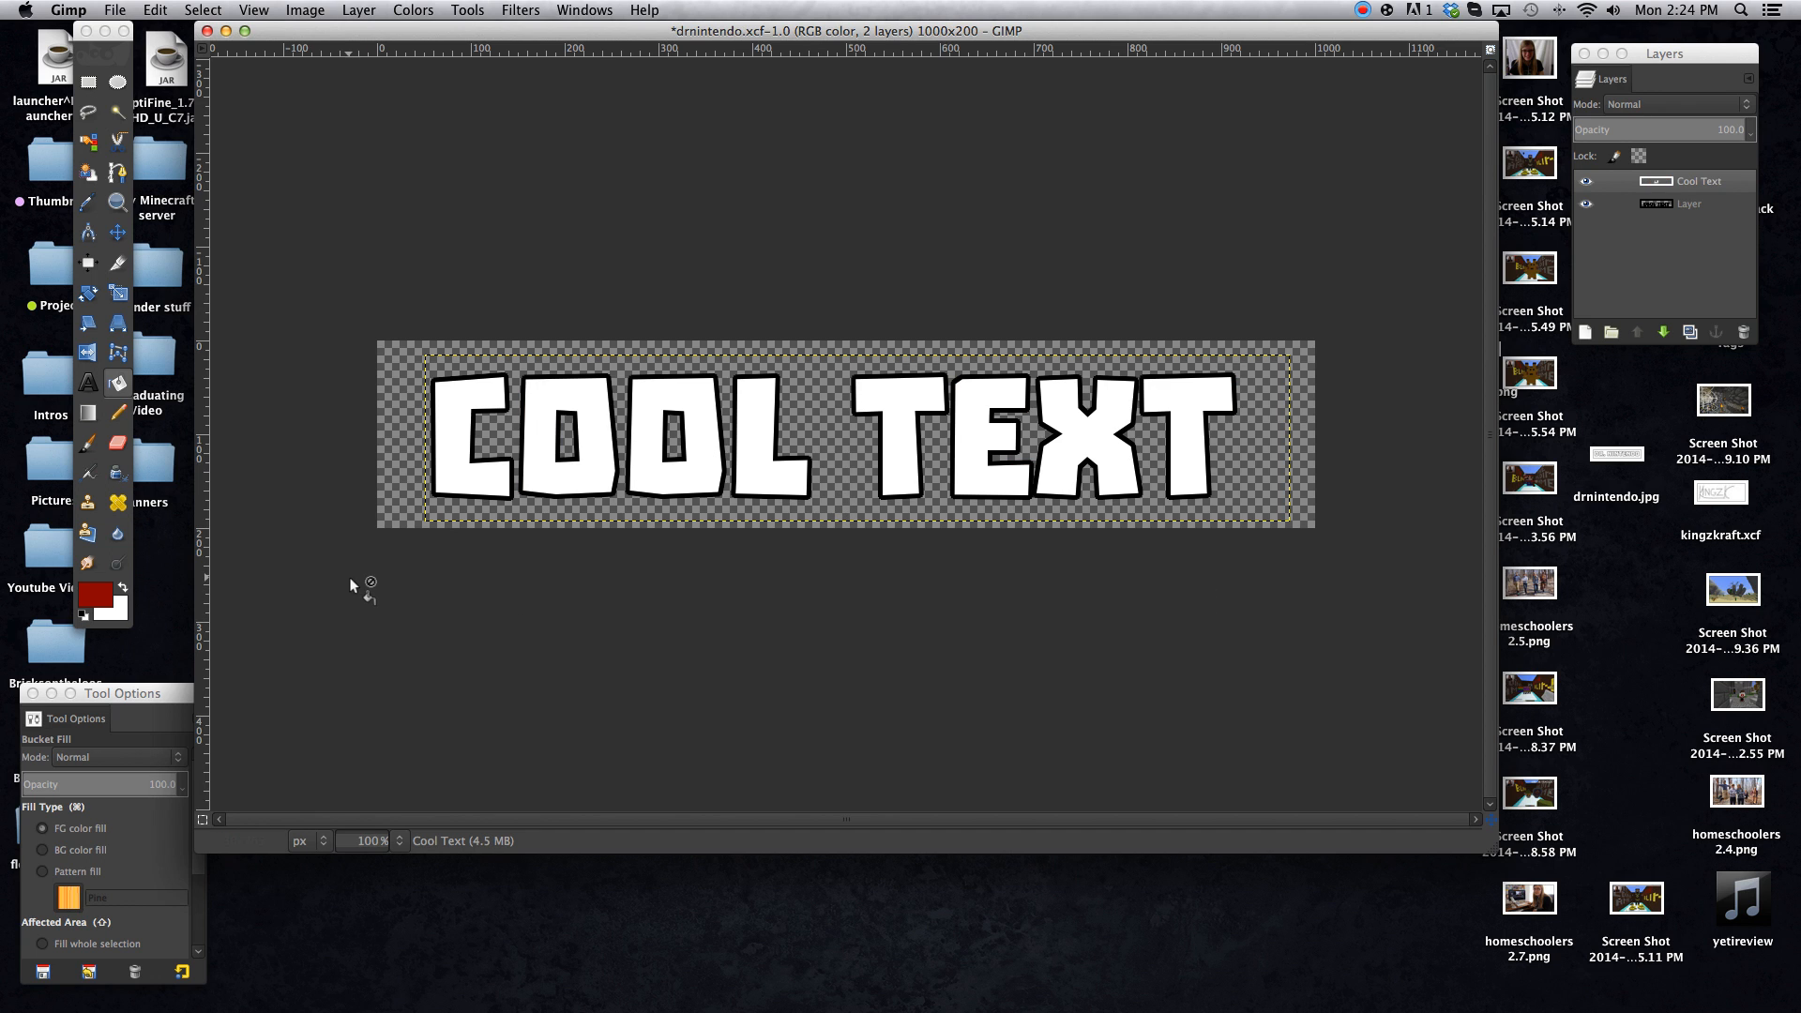
# Fill all four letters of the word COOL with dark red
pyautogui.click(461, 439)
pyautogui.click(539, 404)
pyautogui.click(652, 427)
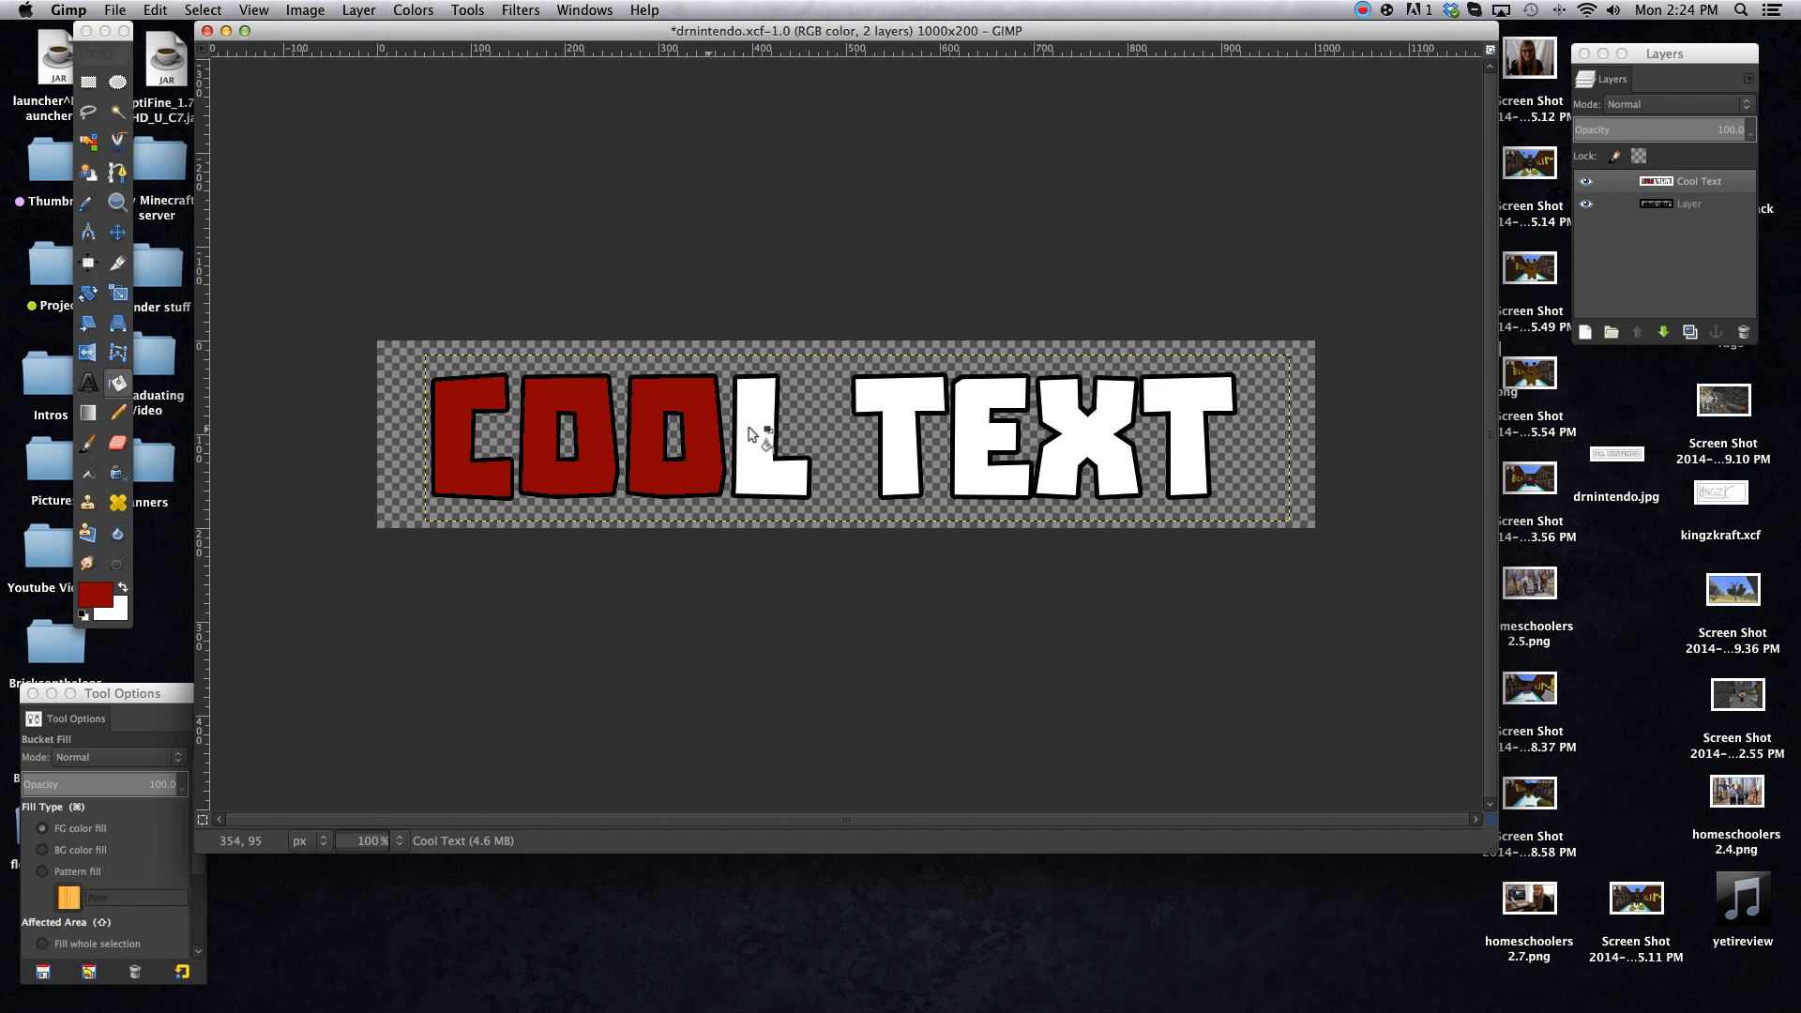
pyautogui.click(760, 431)
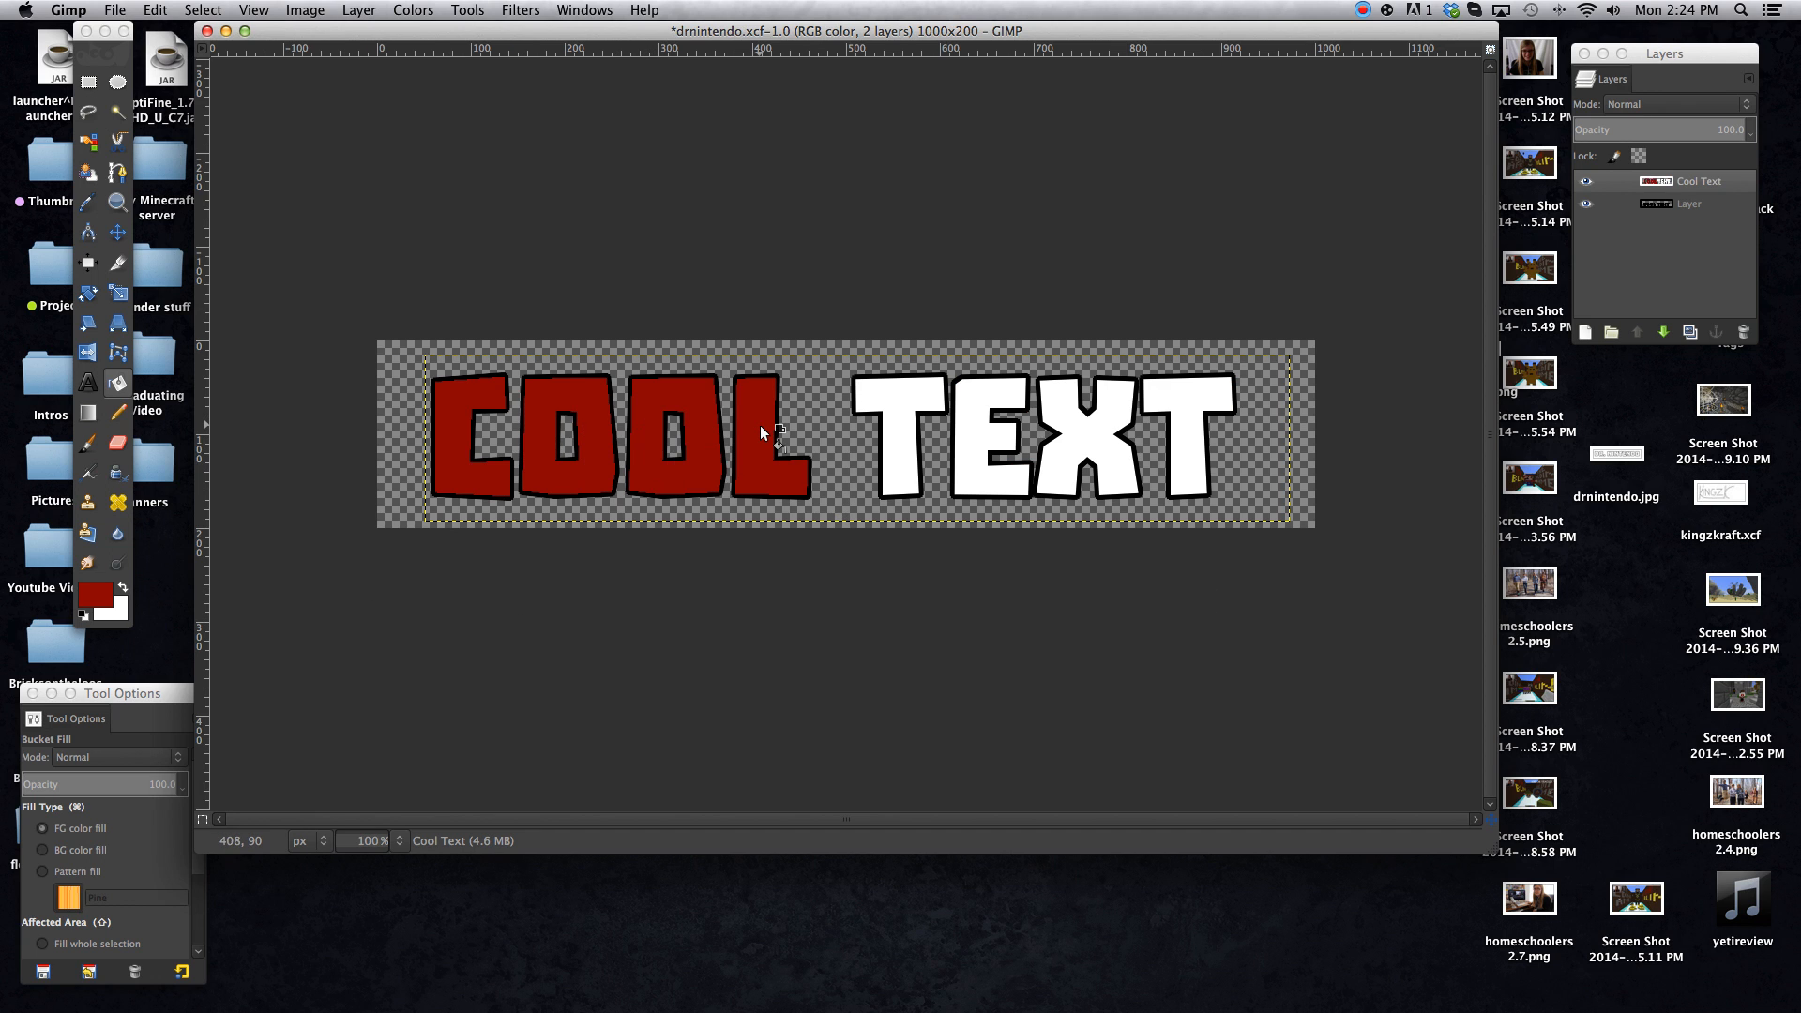
# Activate the Blend tool and choose the Abstract 2 gradient for it
pyautogui.click(89, 414)
pyautogui.moveTo(112, 694); pyautogui.dragTo(120, 649)
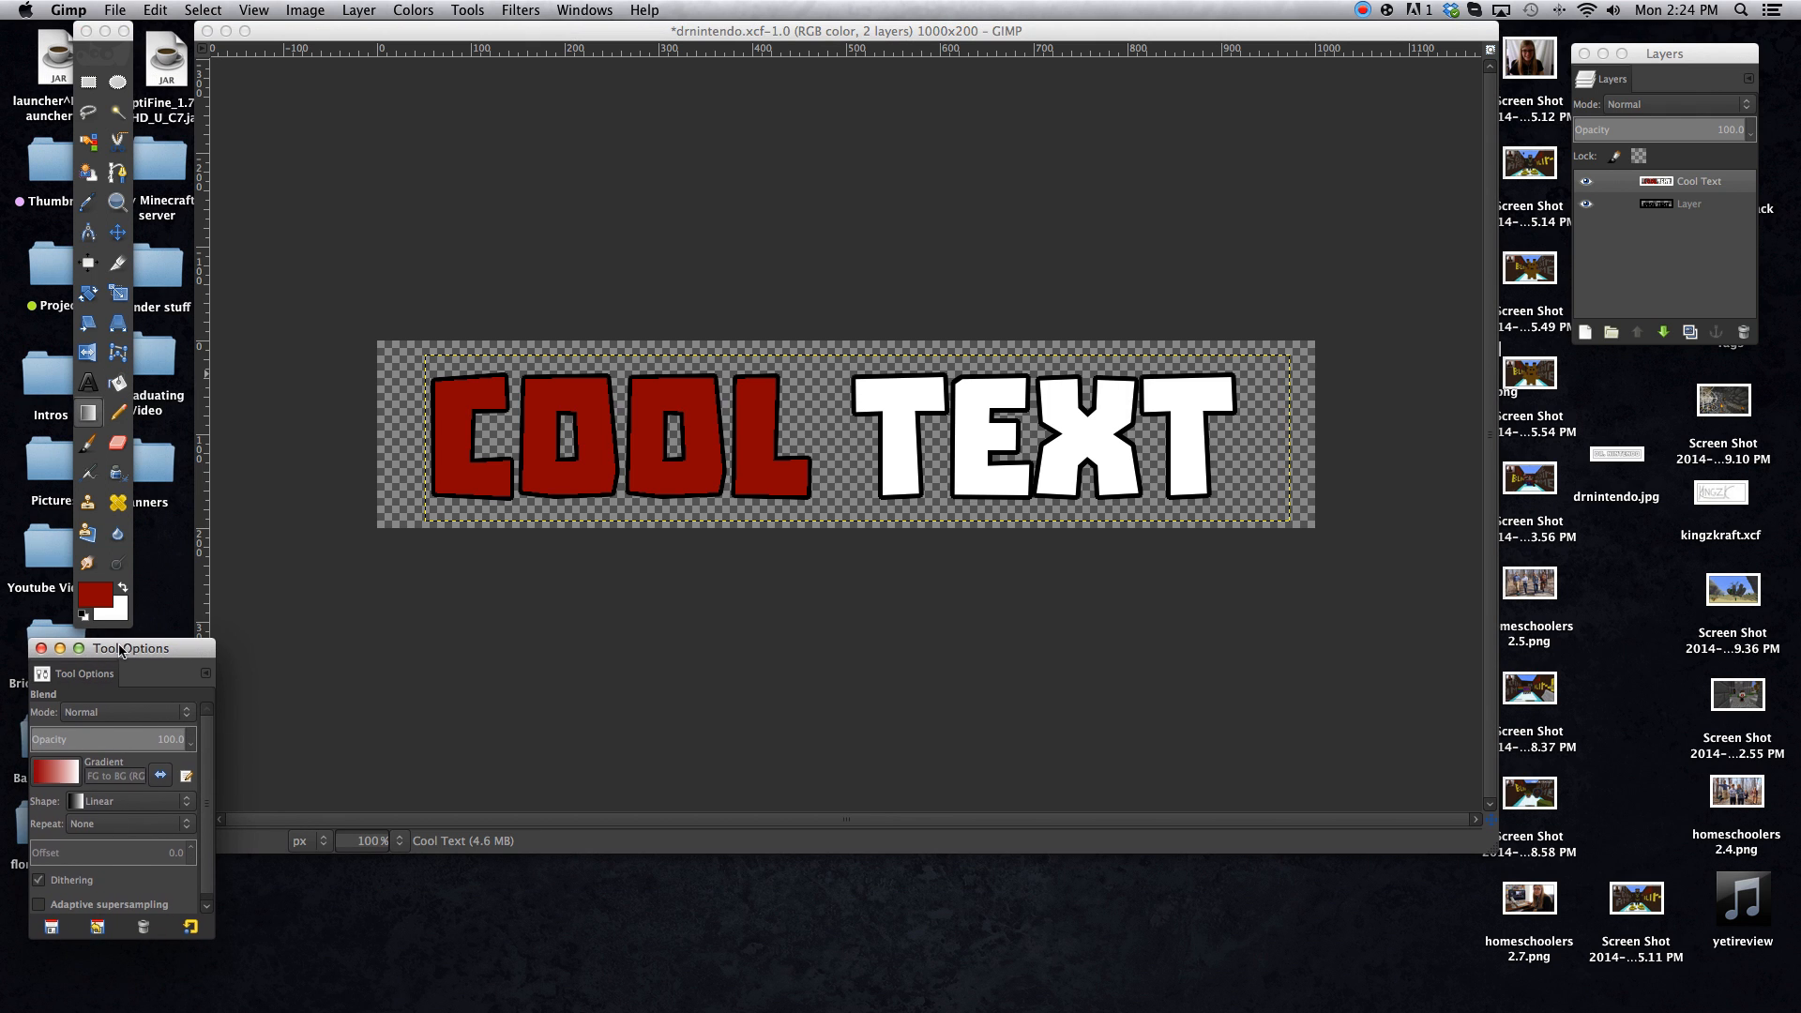
pyautogui.click(117, 413)
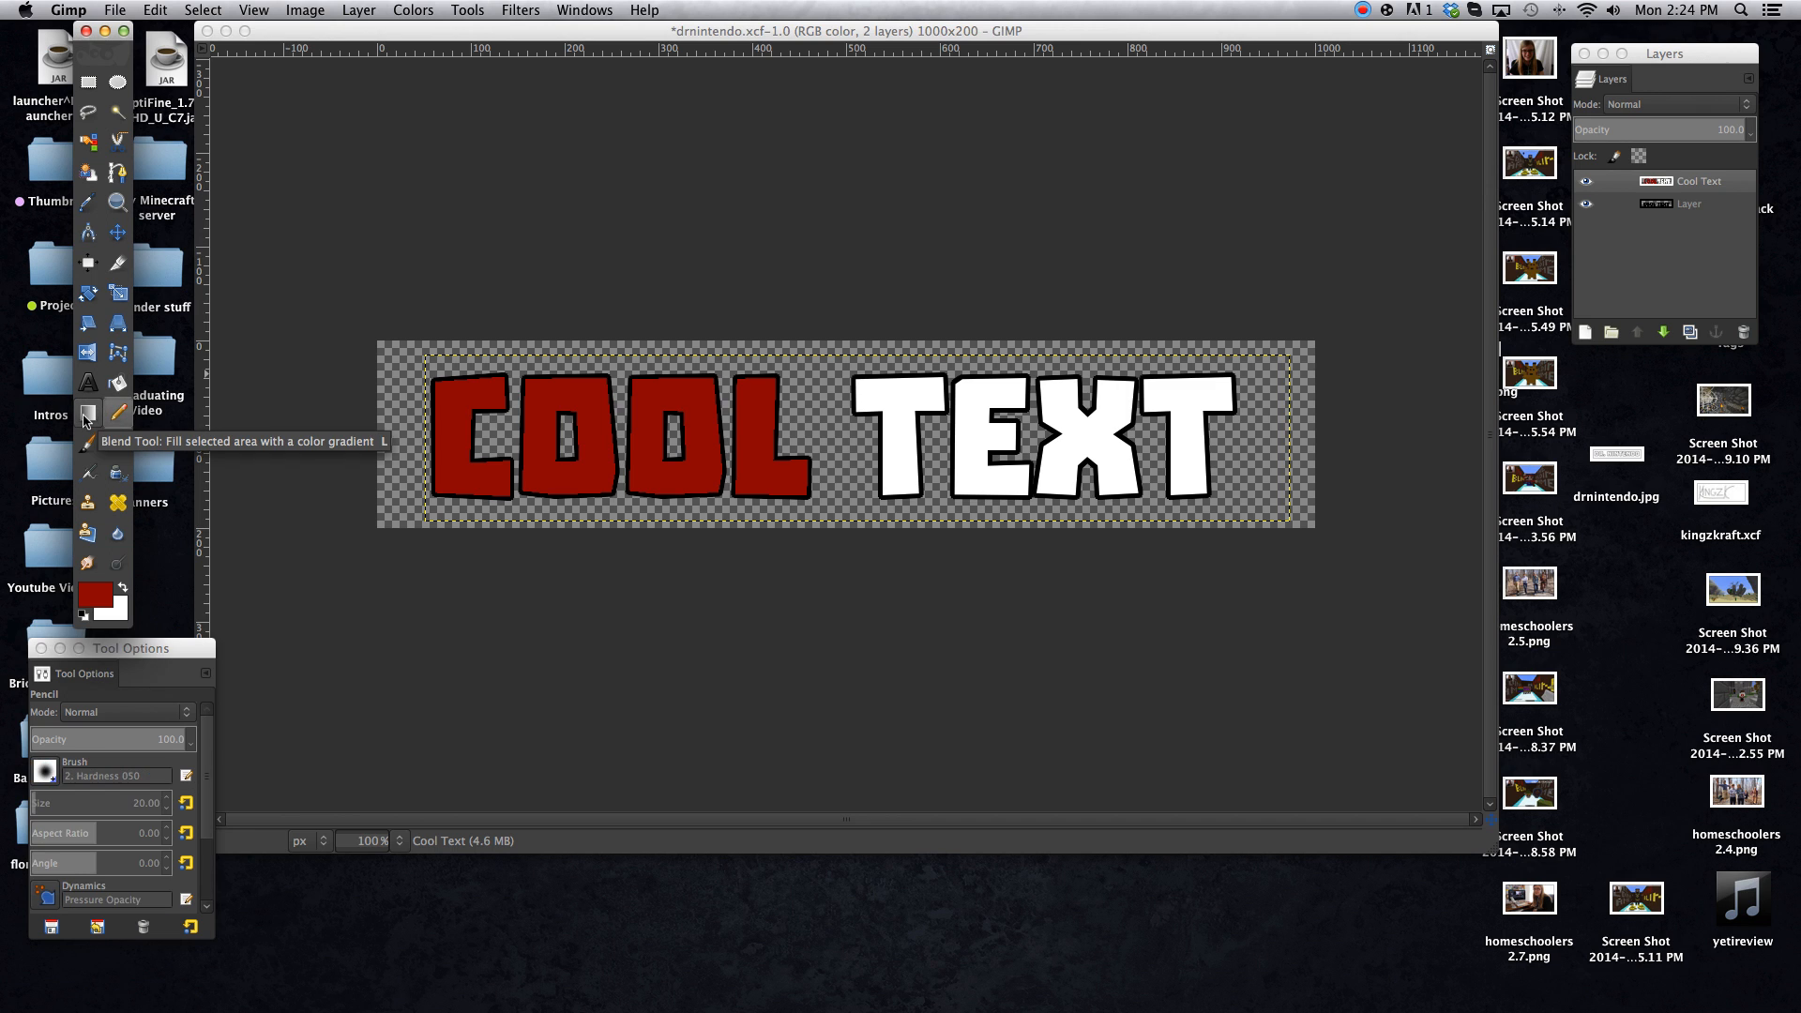
pyautogui.click(91, 417)
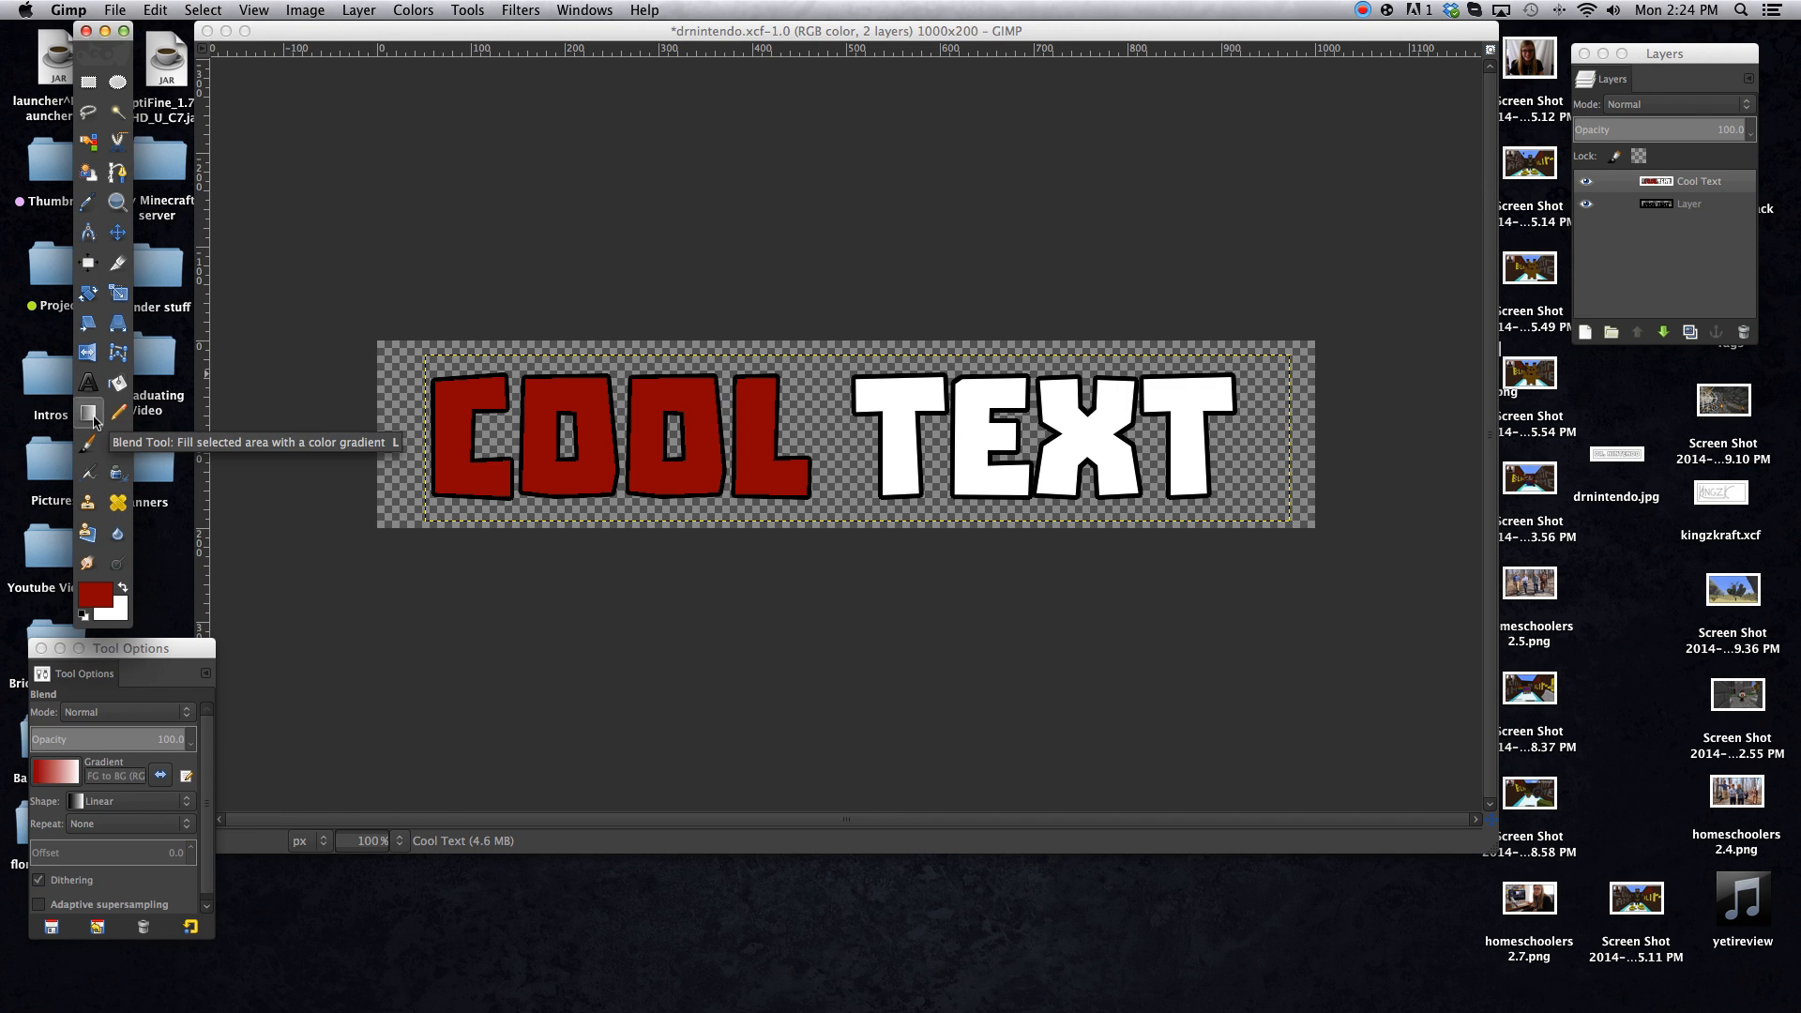
pyautogui.click(57, 771)
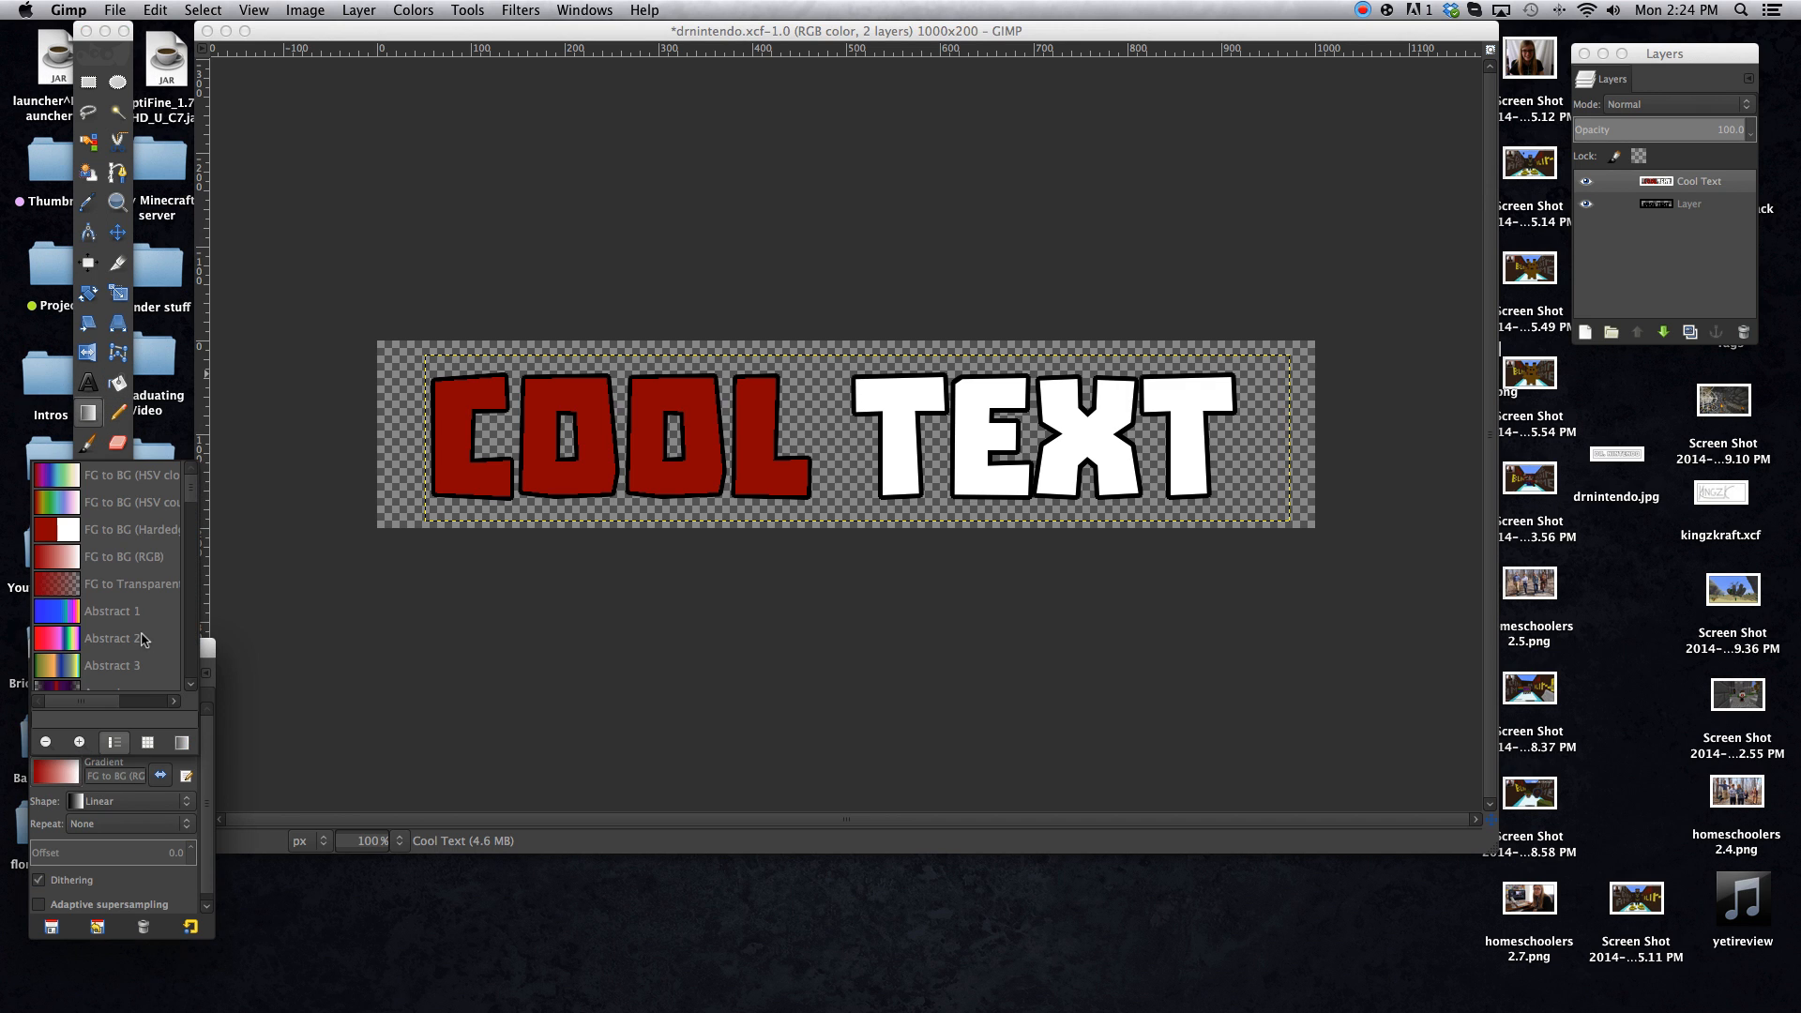
pyautogui.moveTo(193, 656); pyautogui.dragTo(325, 497)
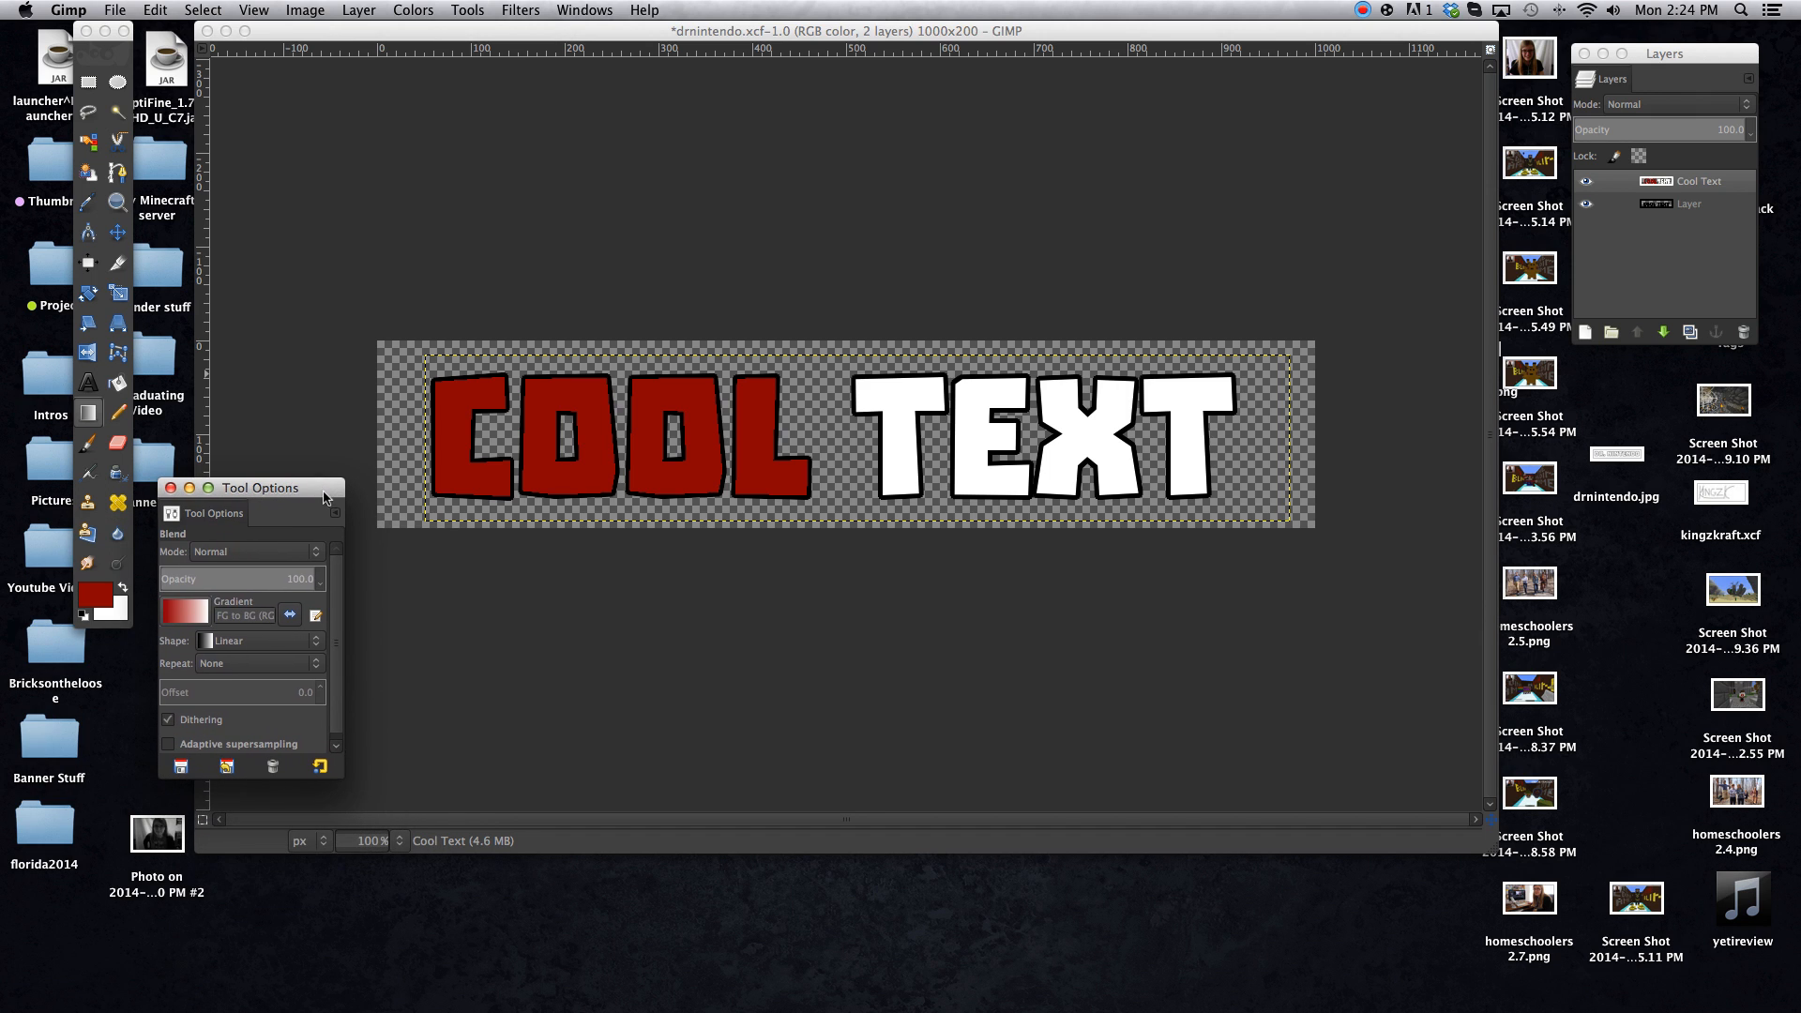
pyautogui.click(183, 616)
pyautogui.scroll(-10, 215, 771)
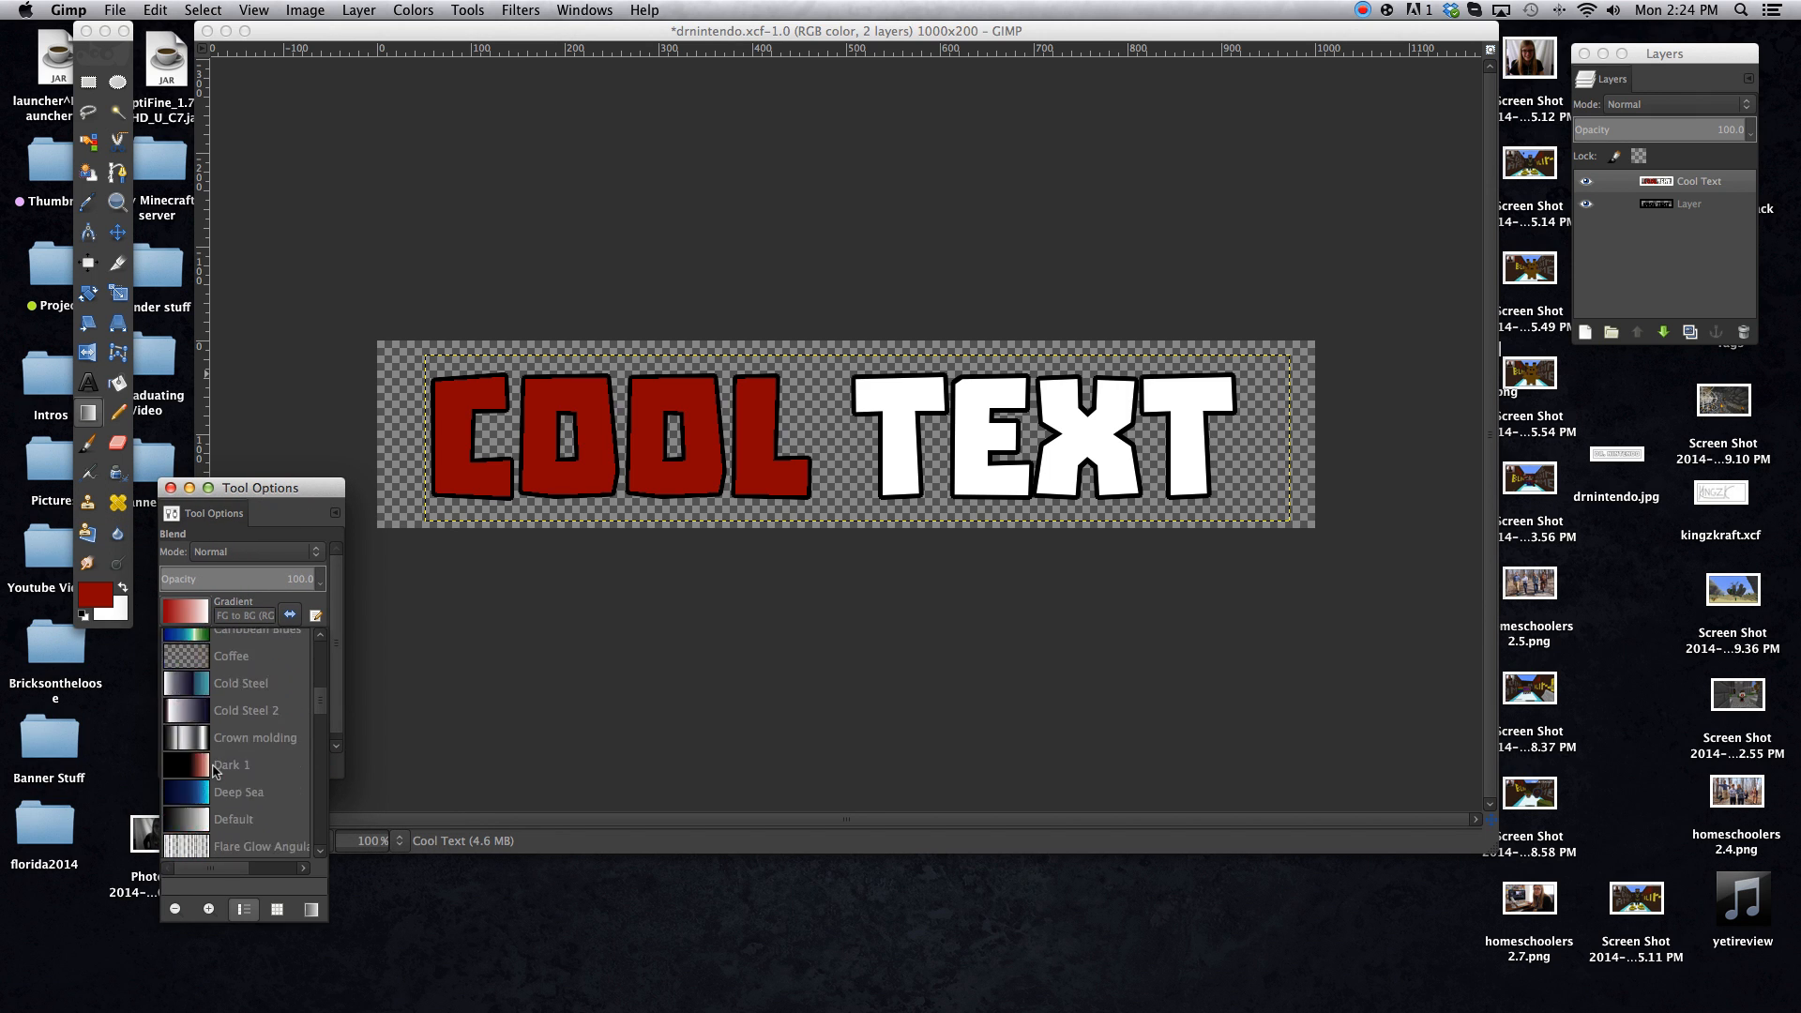
pyautogui.scroll(10, 215, 771)
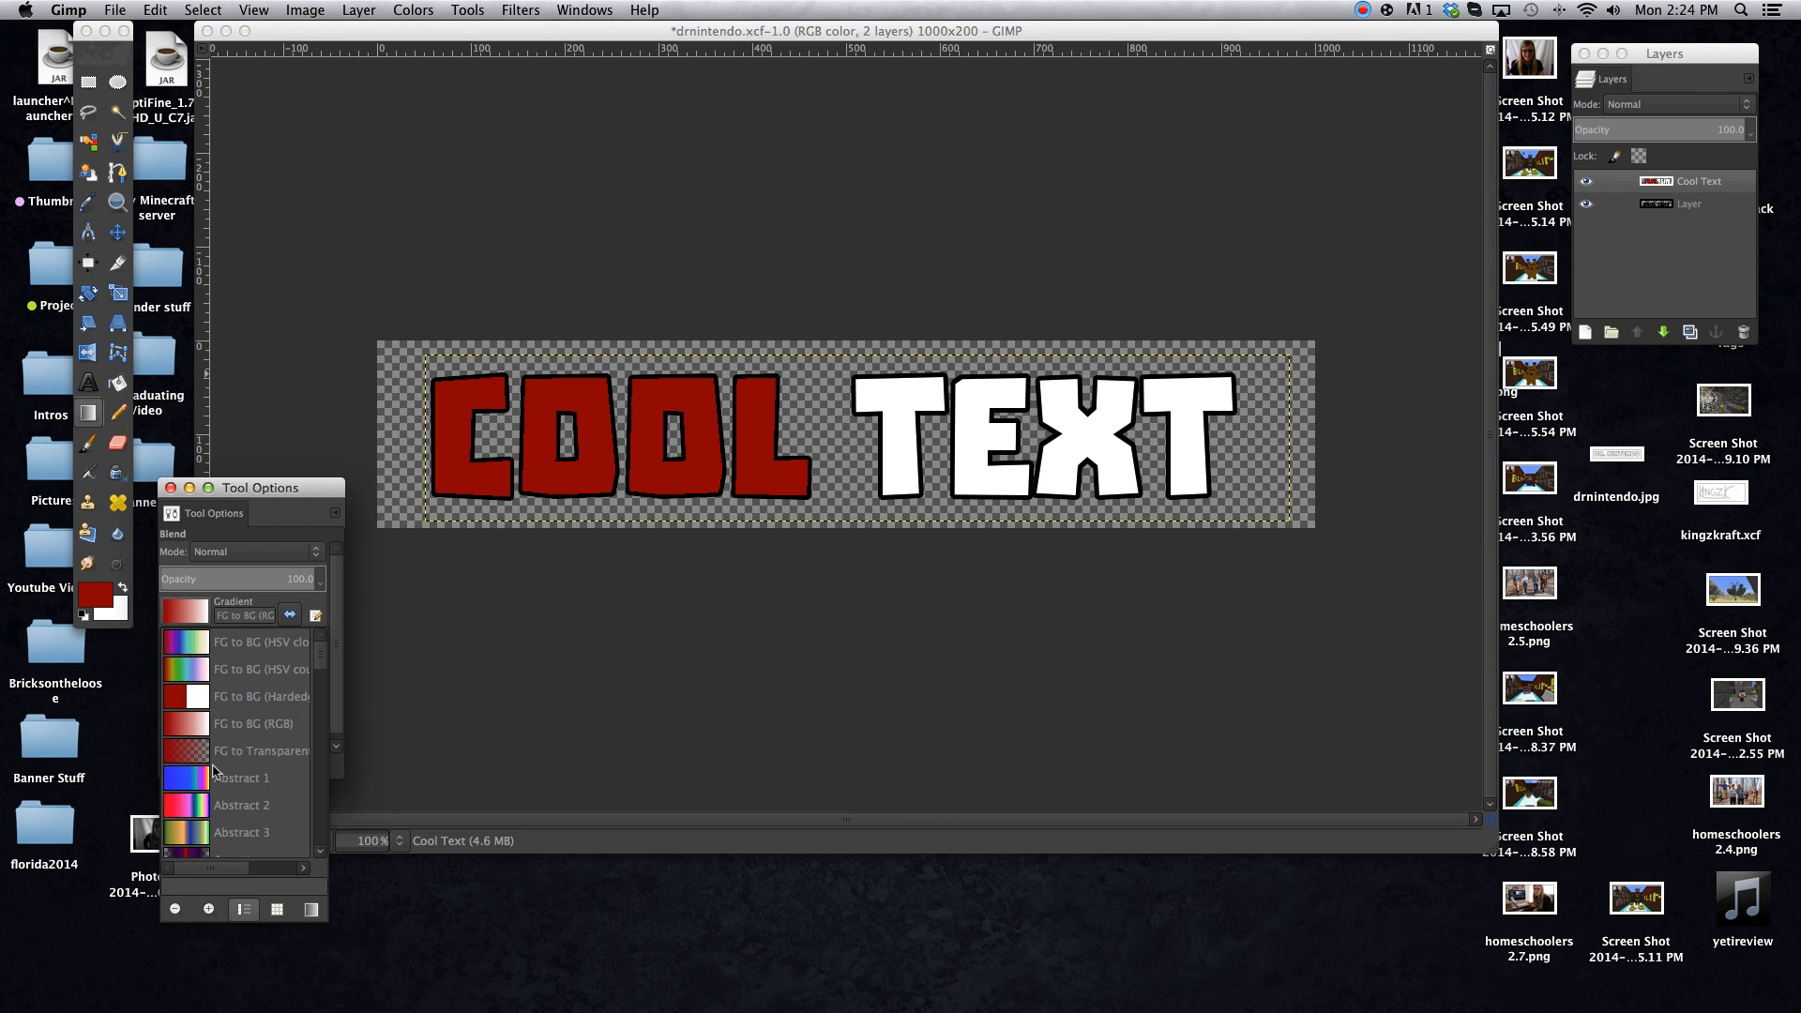
pyautogui.click(247, 810)
pyautogui.moveTo(258, 488); pyautogui.dragTo(186, 567)
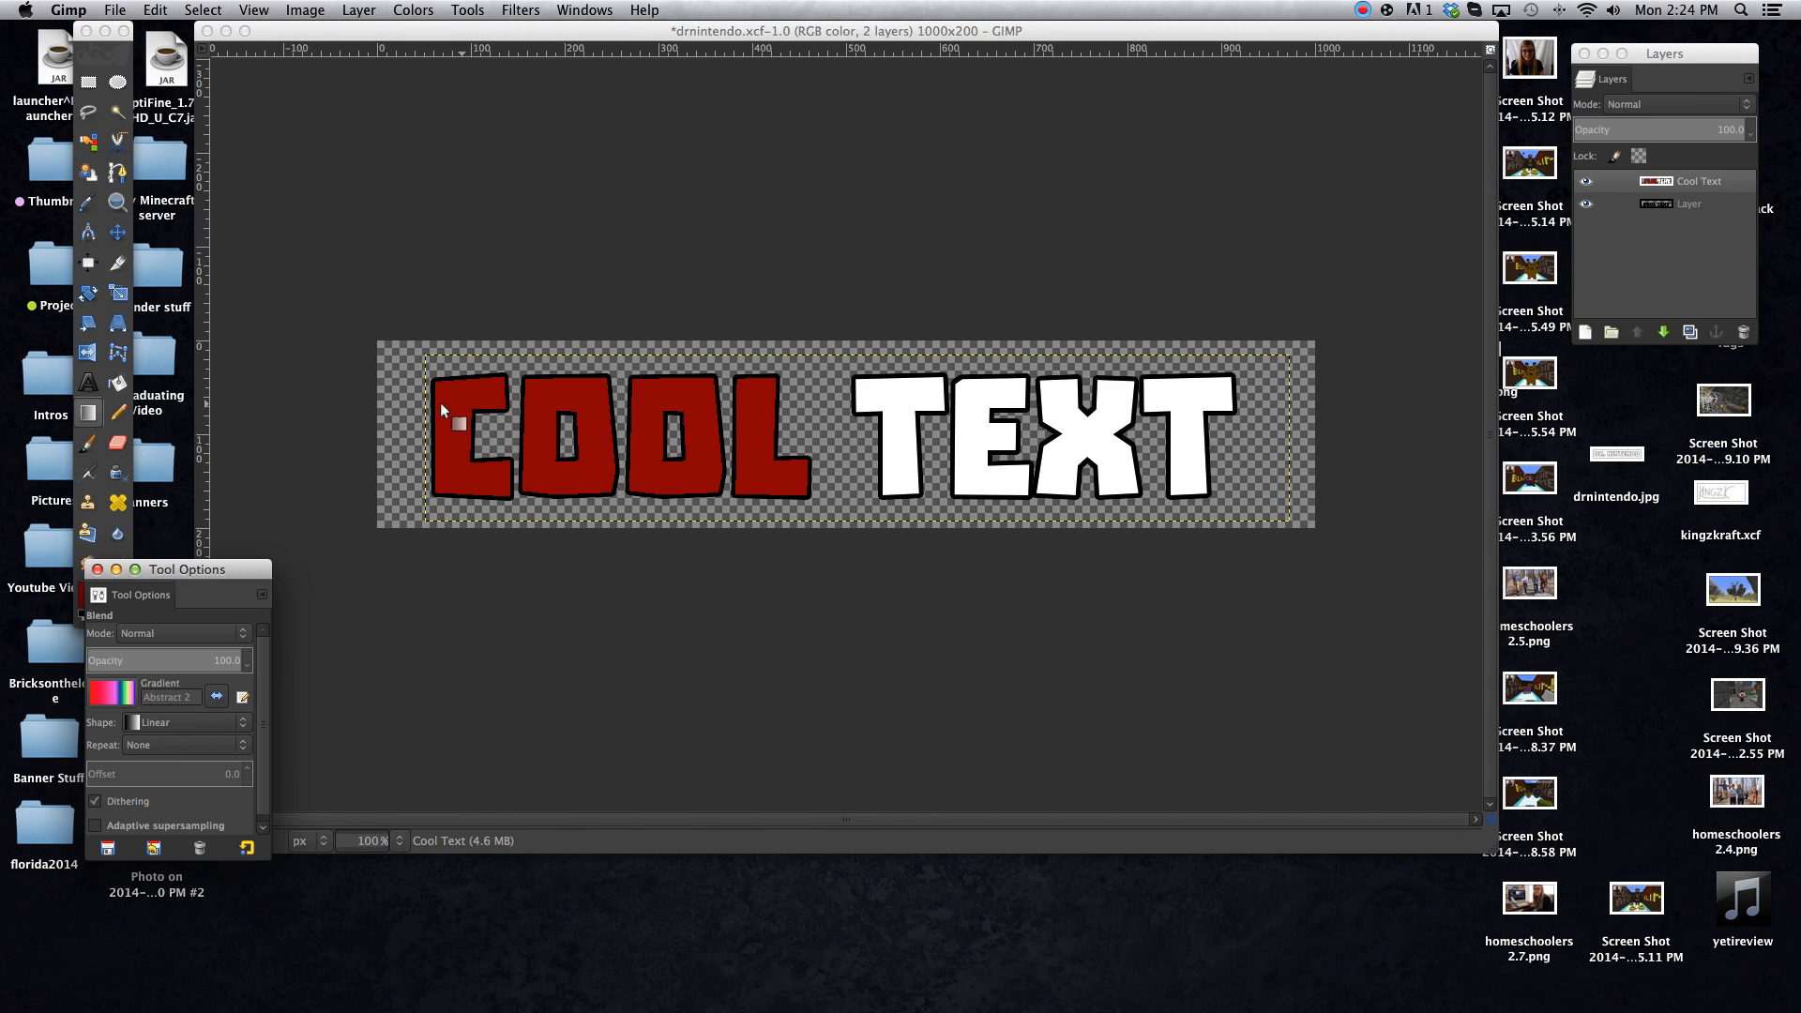
# Try blending the Abstract 2 gradient diagonally across the word TEXT without a selection, and undo it
pyautogui.click(868, 394)
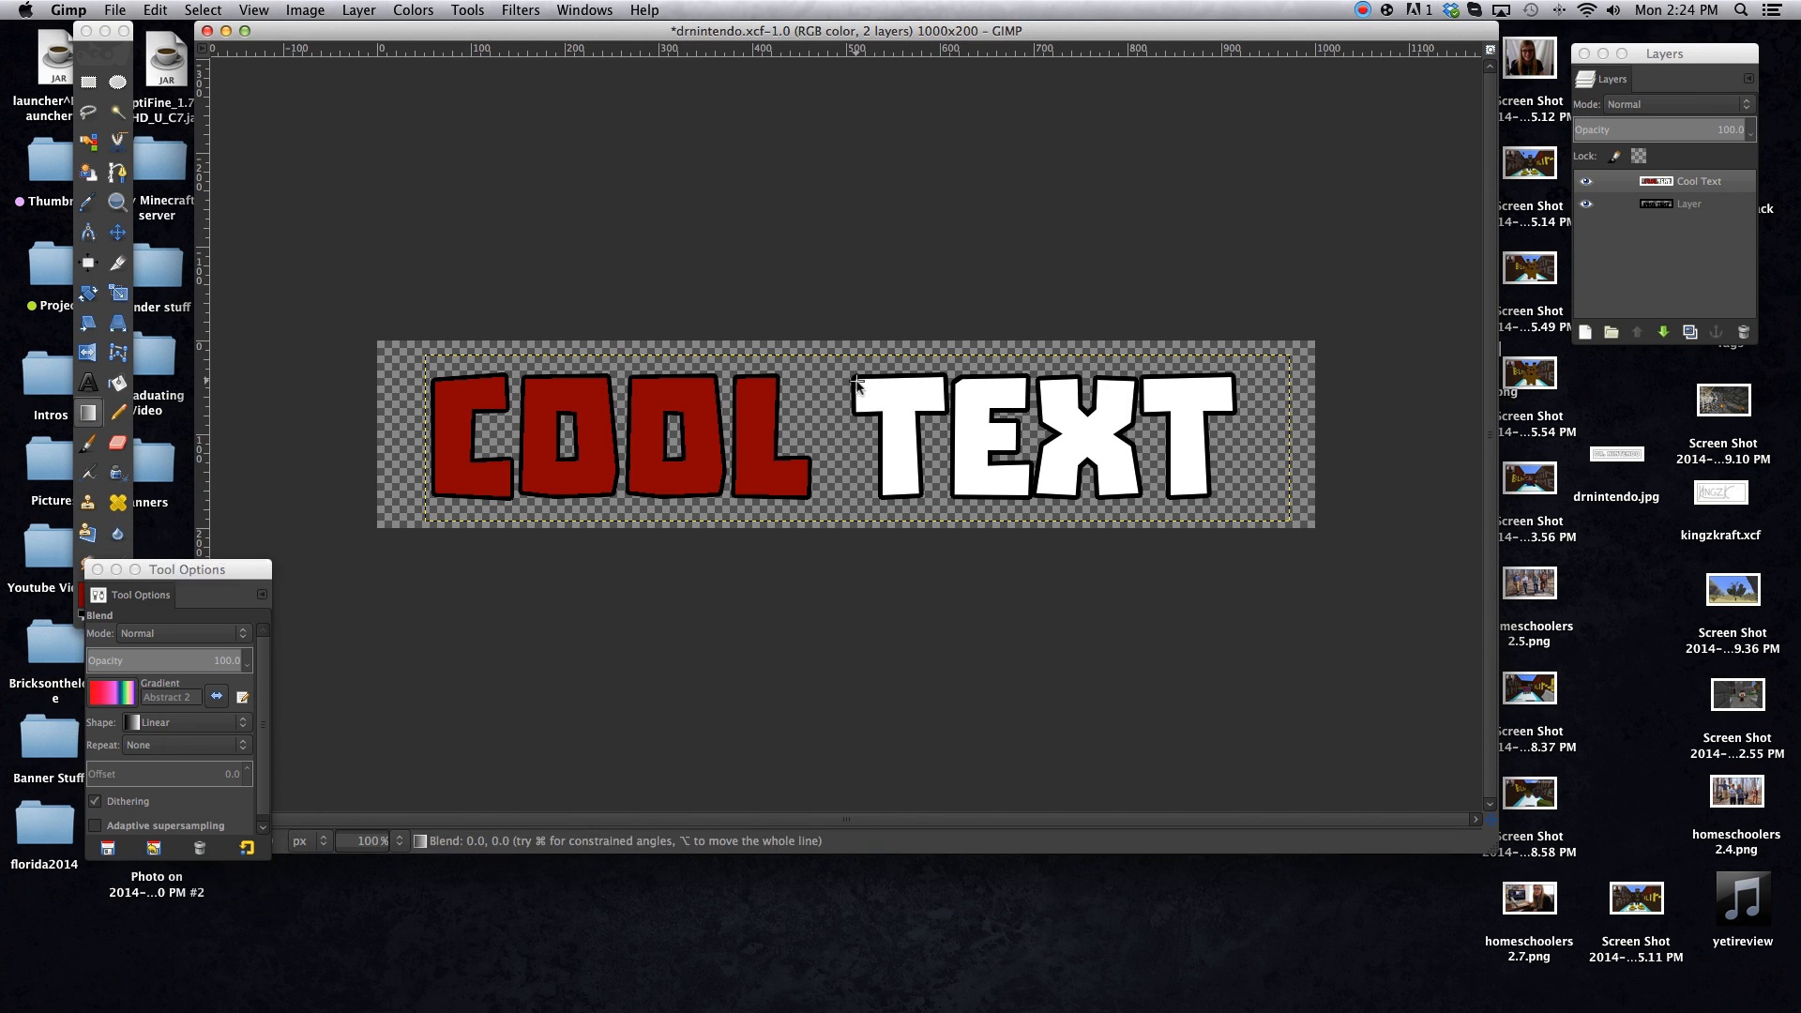
pyautogui.moveTo(1214, 495); pyautogui.dragTo(851, 379)
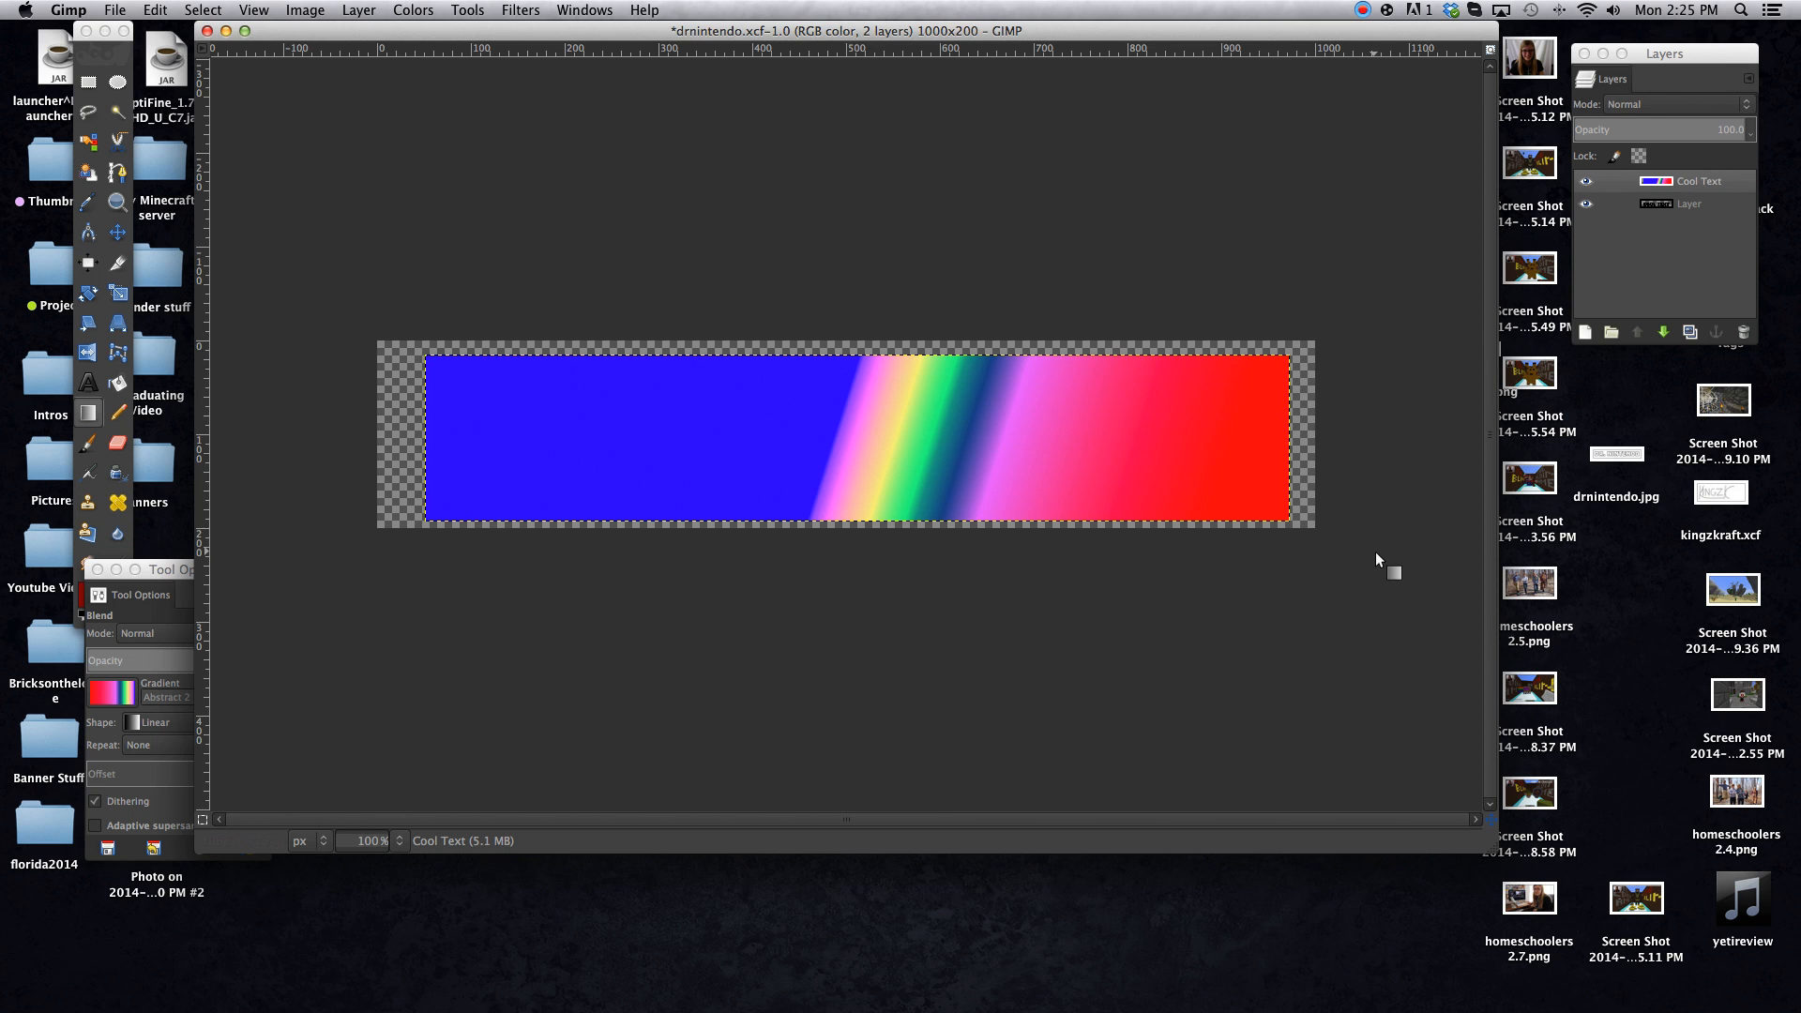
pyautogui.hotkey('ctrl', 'z')
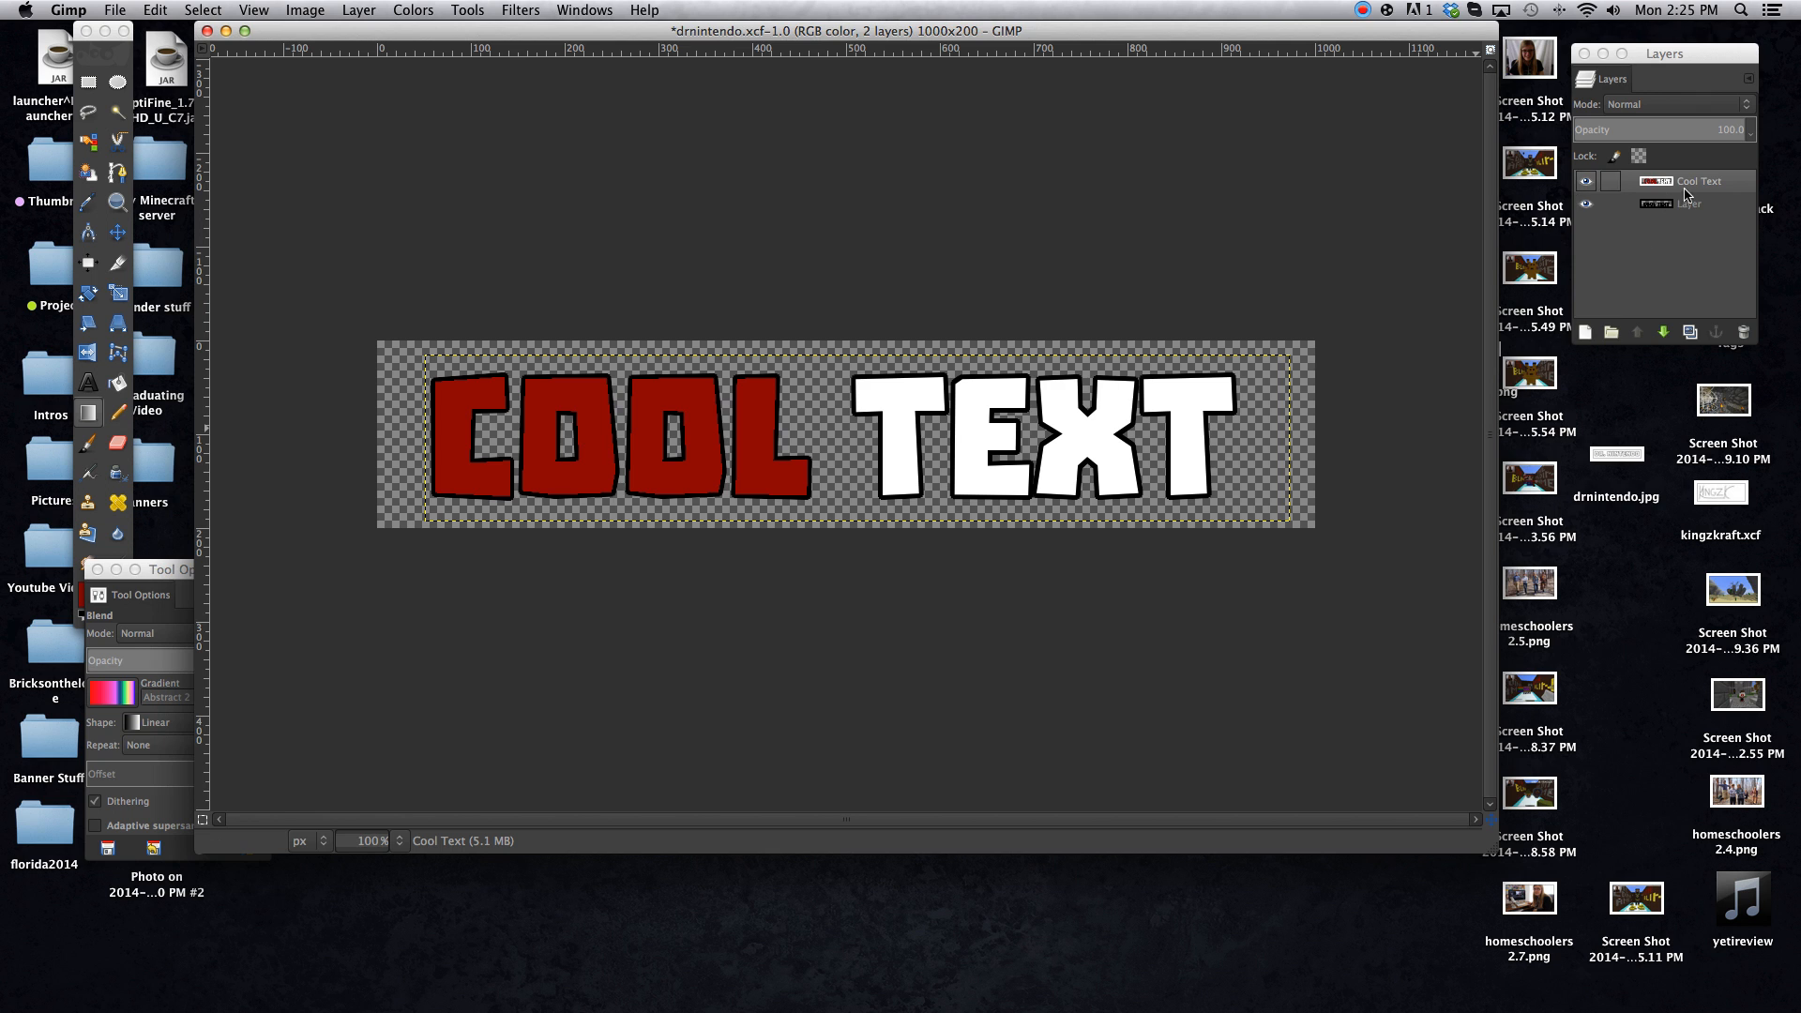
# Select the Cool Text letters from the layer's alpha and blend Abstract 2 across them from the first C to the last T
pyautogui.rightClick(1613, 183)
pyautogui.click(1604, 596)
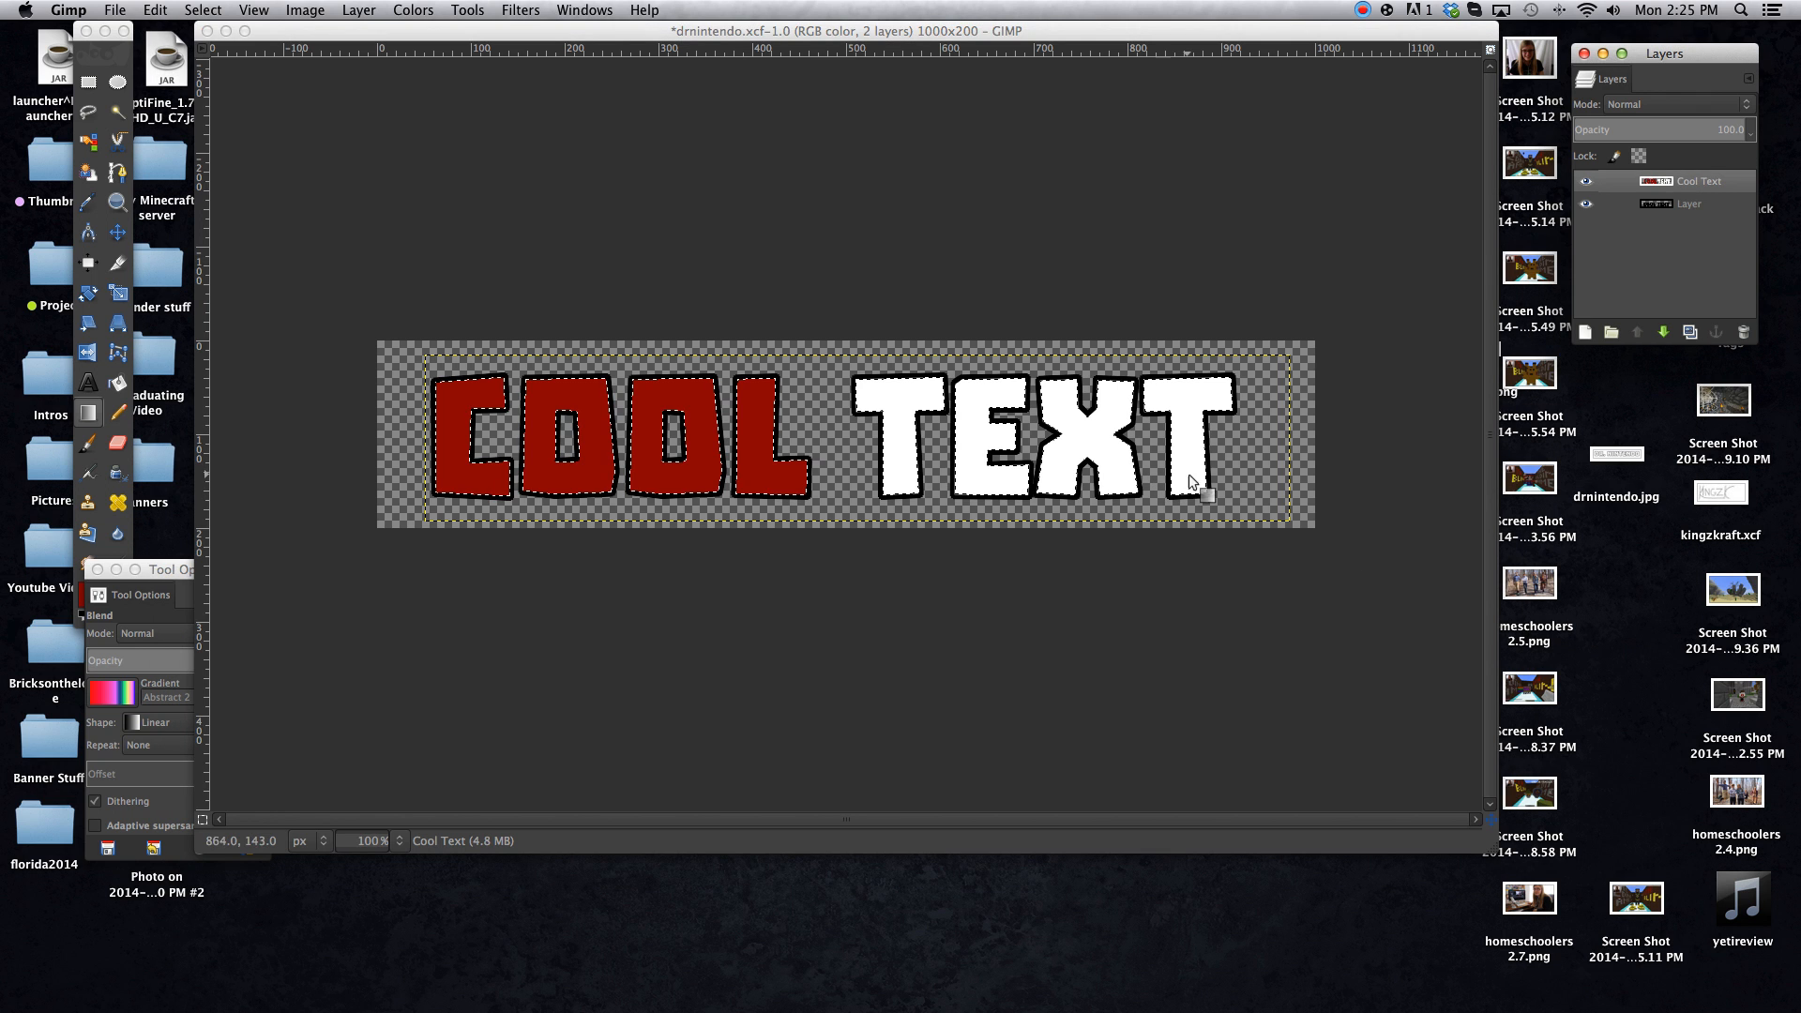
pyautogui.moveTo(434, 380); pyautogui.dragTo(1207, 495)
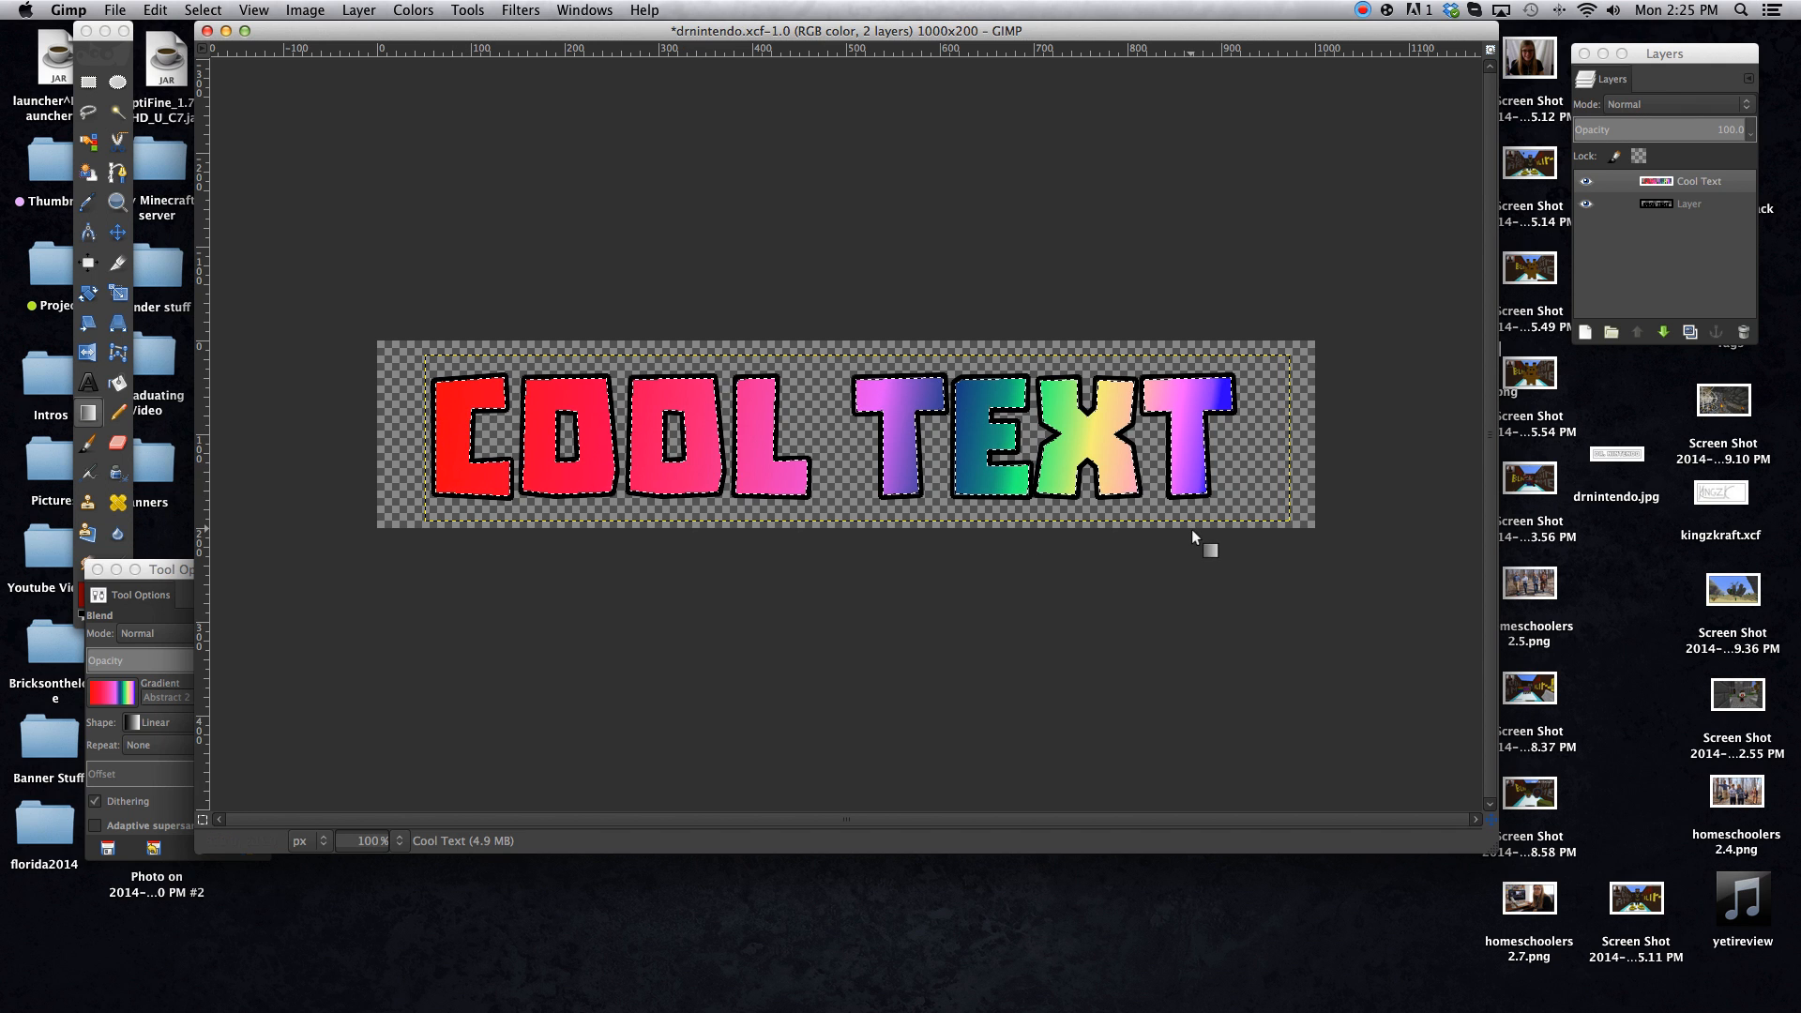
# Undo the full-width blend and reapply Abstract 2 vertically through the letters, followed by a short diagonal blend across the E of TEXT
pyautogui.press('super+z')
pyautogui.moveTo(901, 381); pyautogui.dragTo(898, 464)
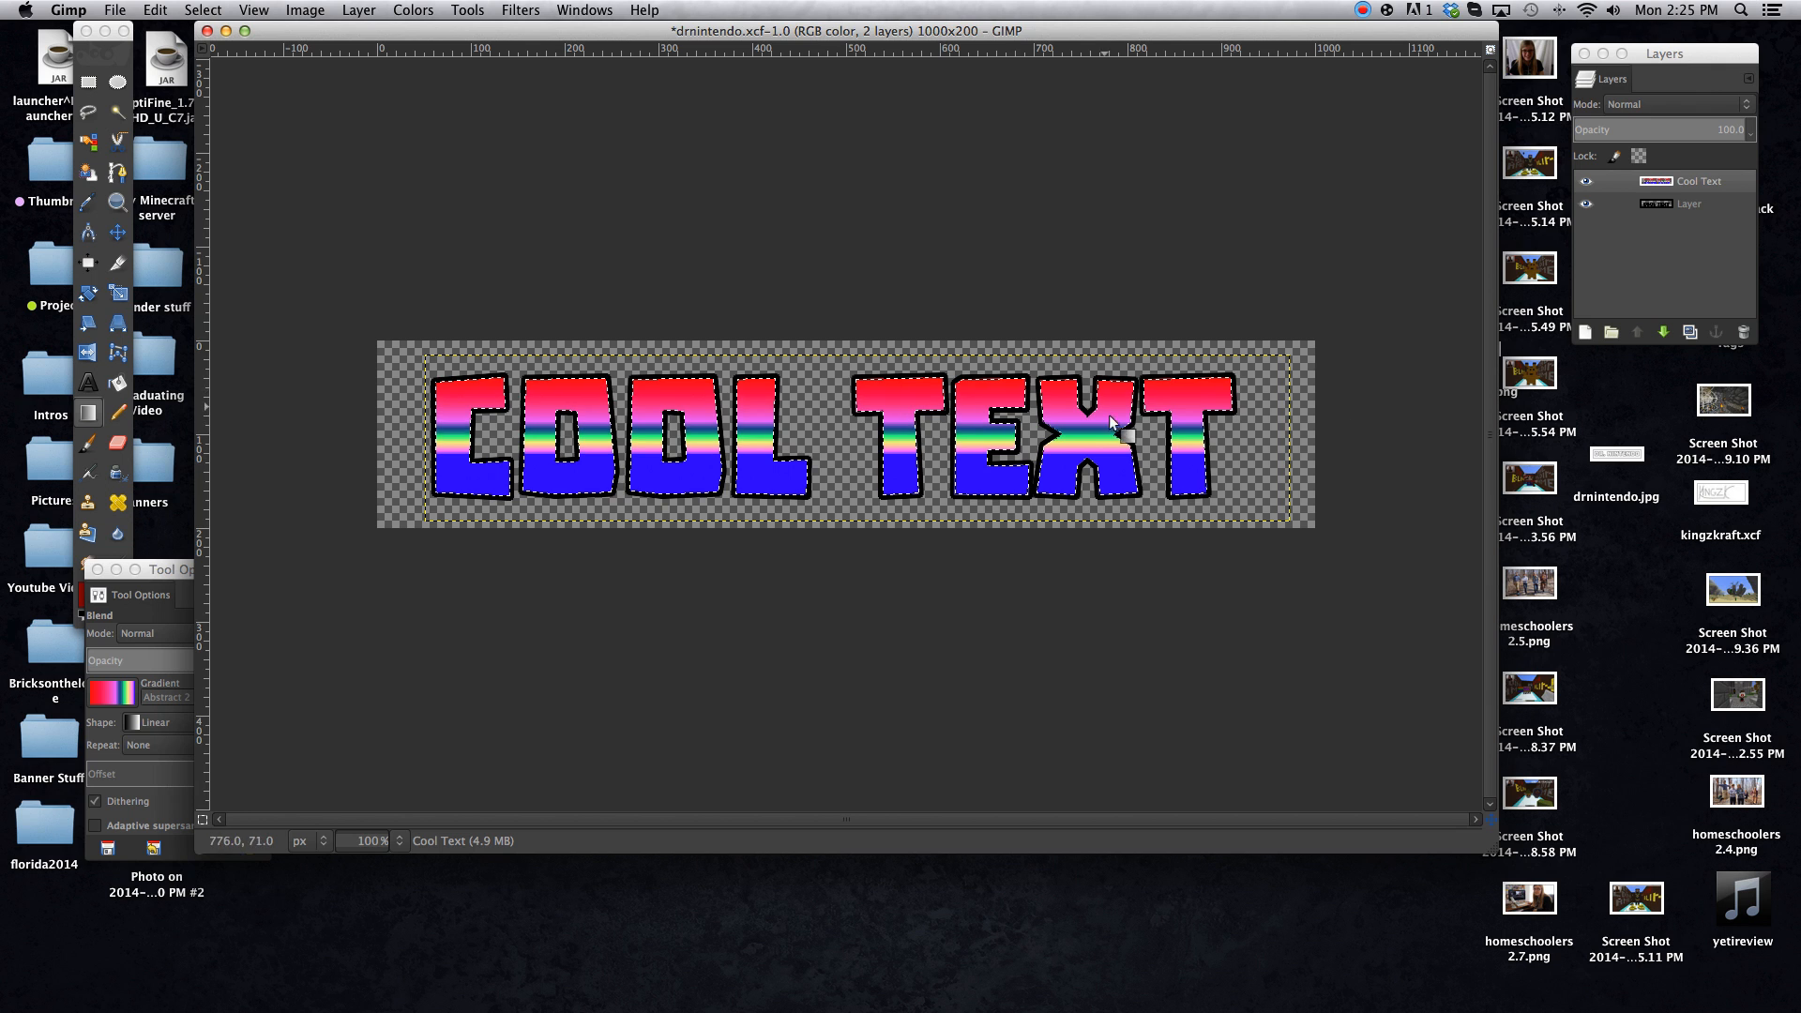
pyautogui.moveTo(1013, 379); pyautogui.dragTo(952, 467)
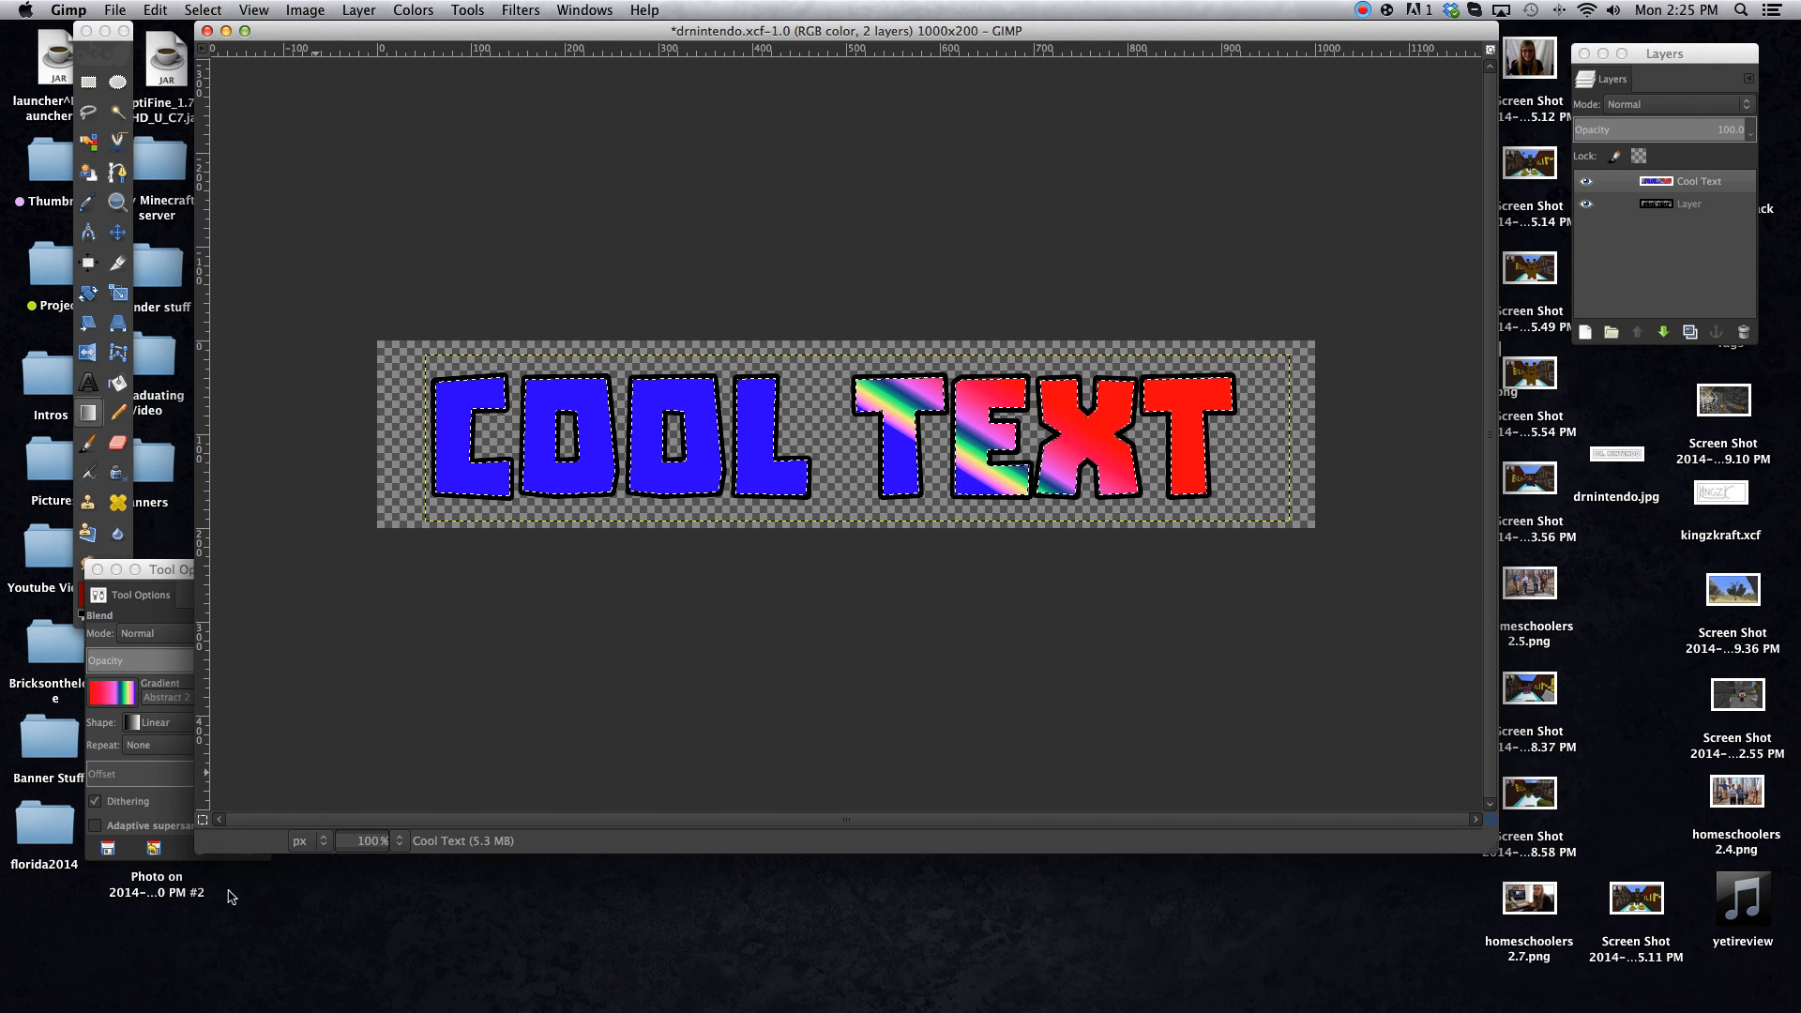
# Choose a Flare Glow Radial gradient and blend it diagonally across the first O of COOL
pyautogui.moveTo(167, 577); pyautogui.dragTo(133, 612)
pyautogui.click(87, 739)
pyautogui.scroll(-5, 160, 572)
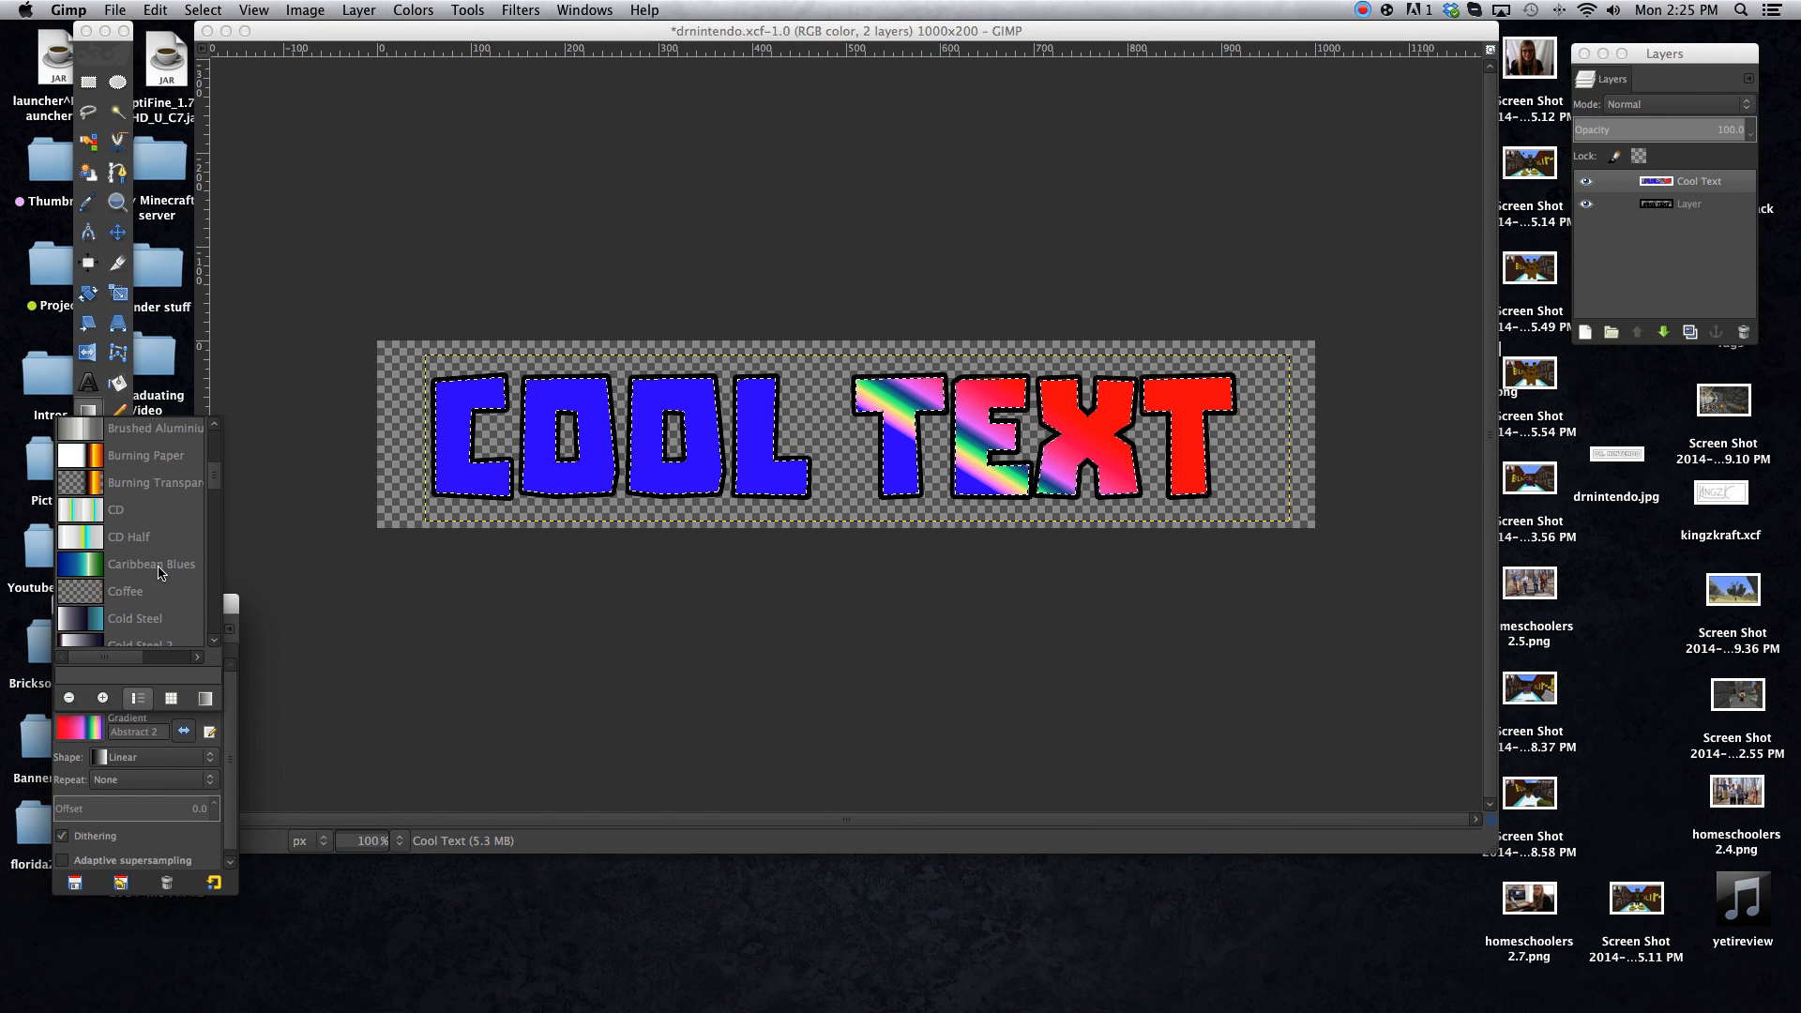
pyautogui.scroll(-3, 160, 572)
pyautogui.scroll(-4, 159, 572)
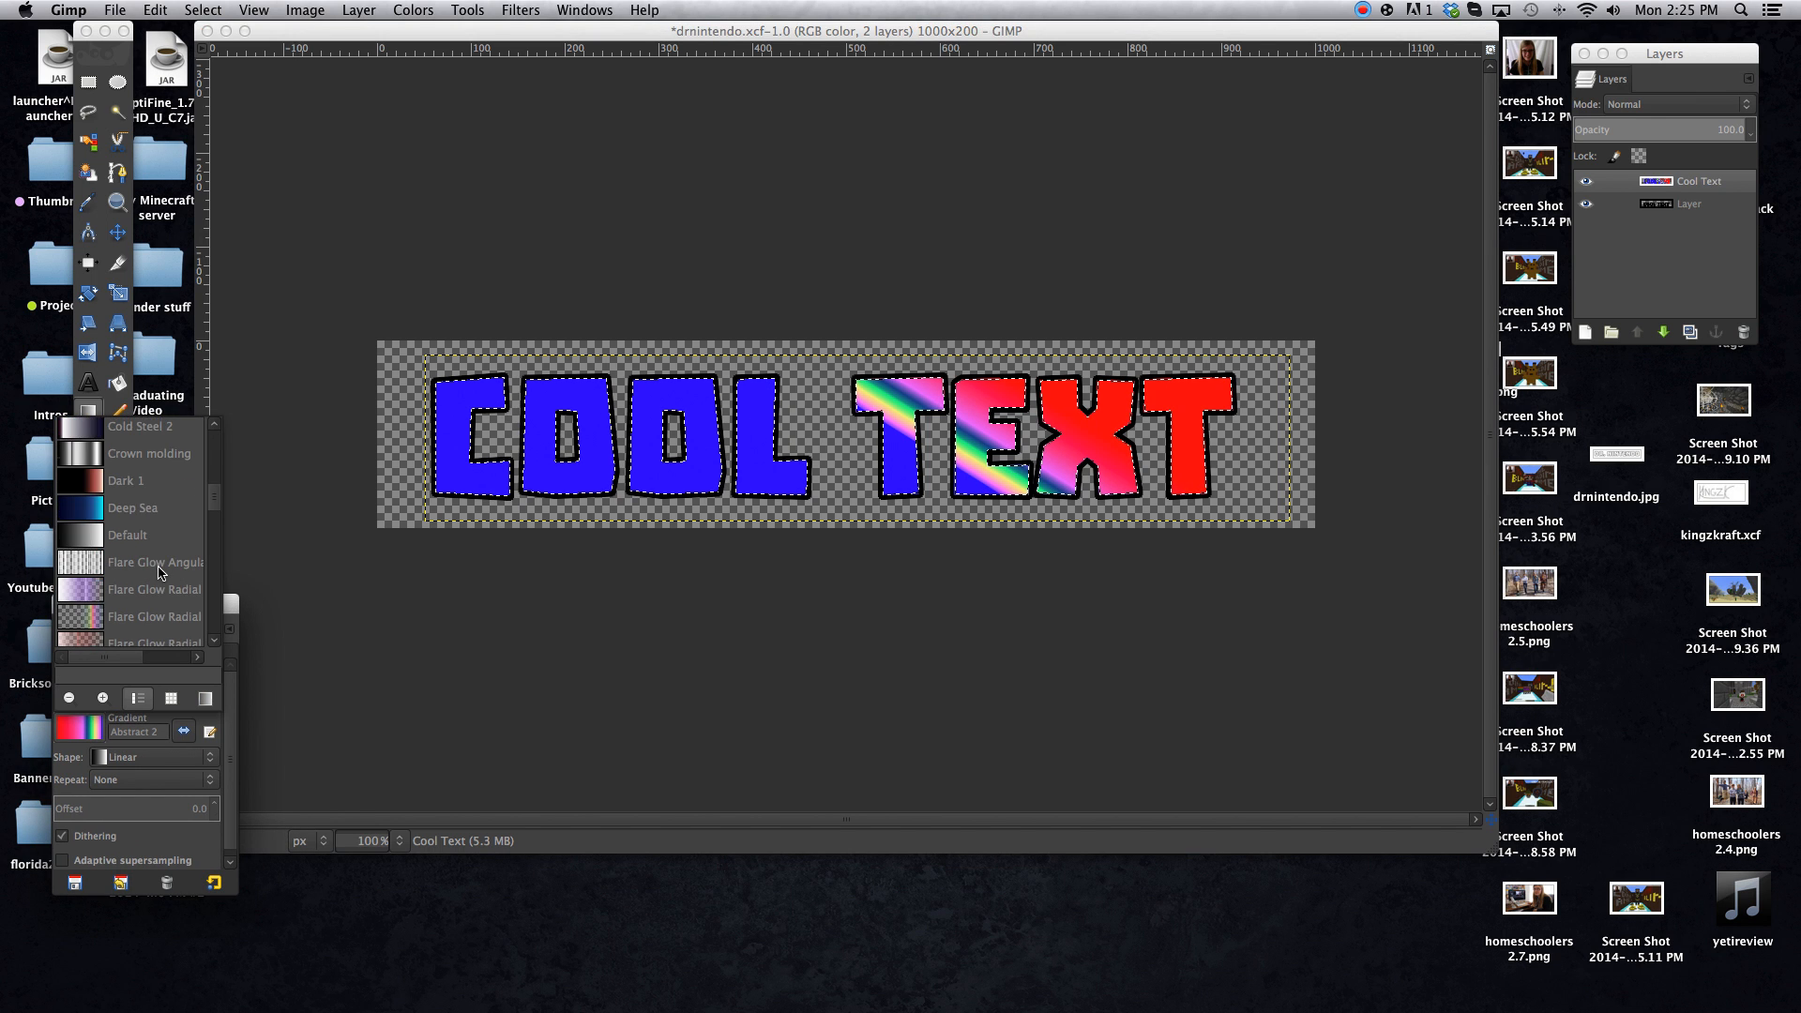
pyautogui.click(145, 516)
pyautogui.moveTo(493, 477); pyautogui.dragTo(591, 392)
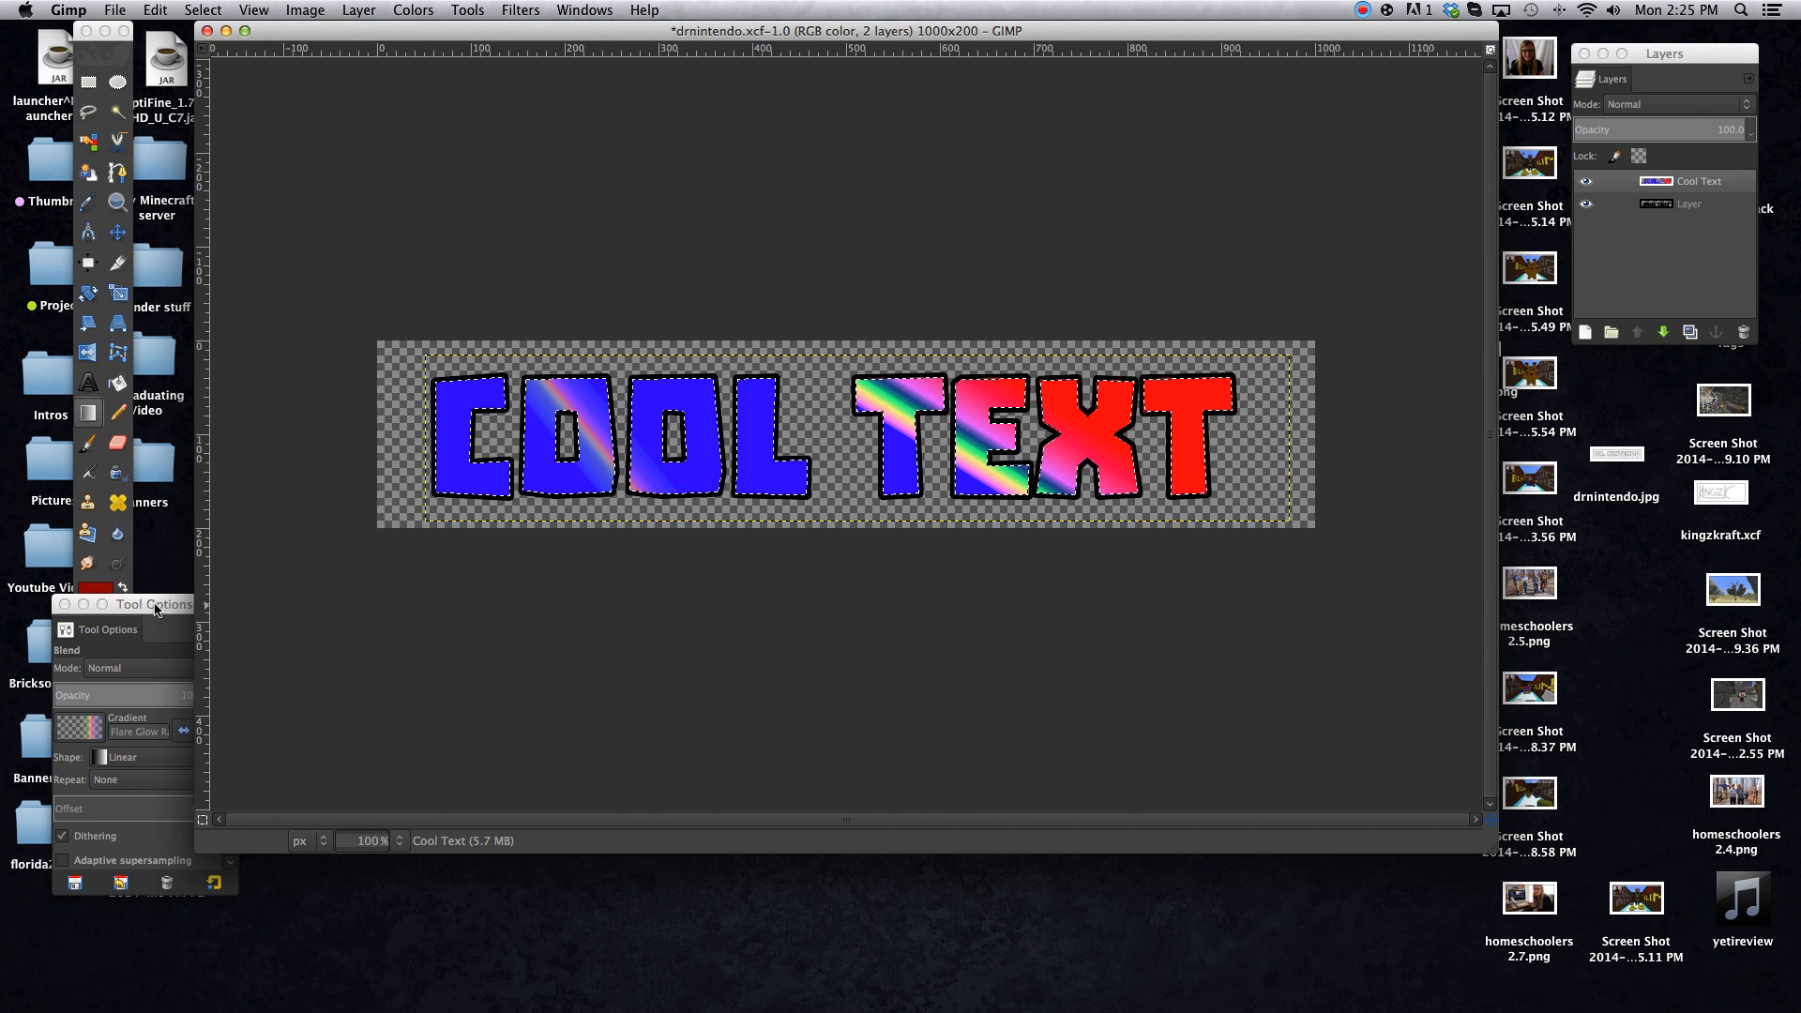
# Choose the Rounded edge gradient and blend it vertically from top to bottom through the selected Cool Text letters
pyautogui.click(154, 609)
pyautogui.scroll(-3, 152, 679)
pyautogui.click(84, 727)
pyautogui.scroll(-5, 145, 619)
pyautogui.scroll(-3, 145, 619)
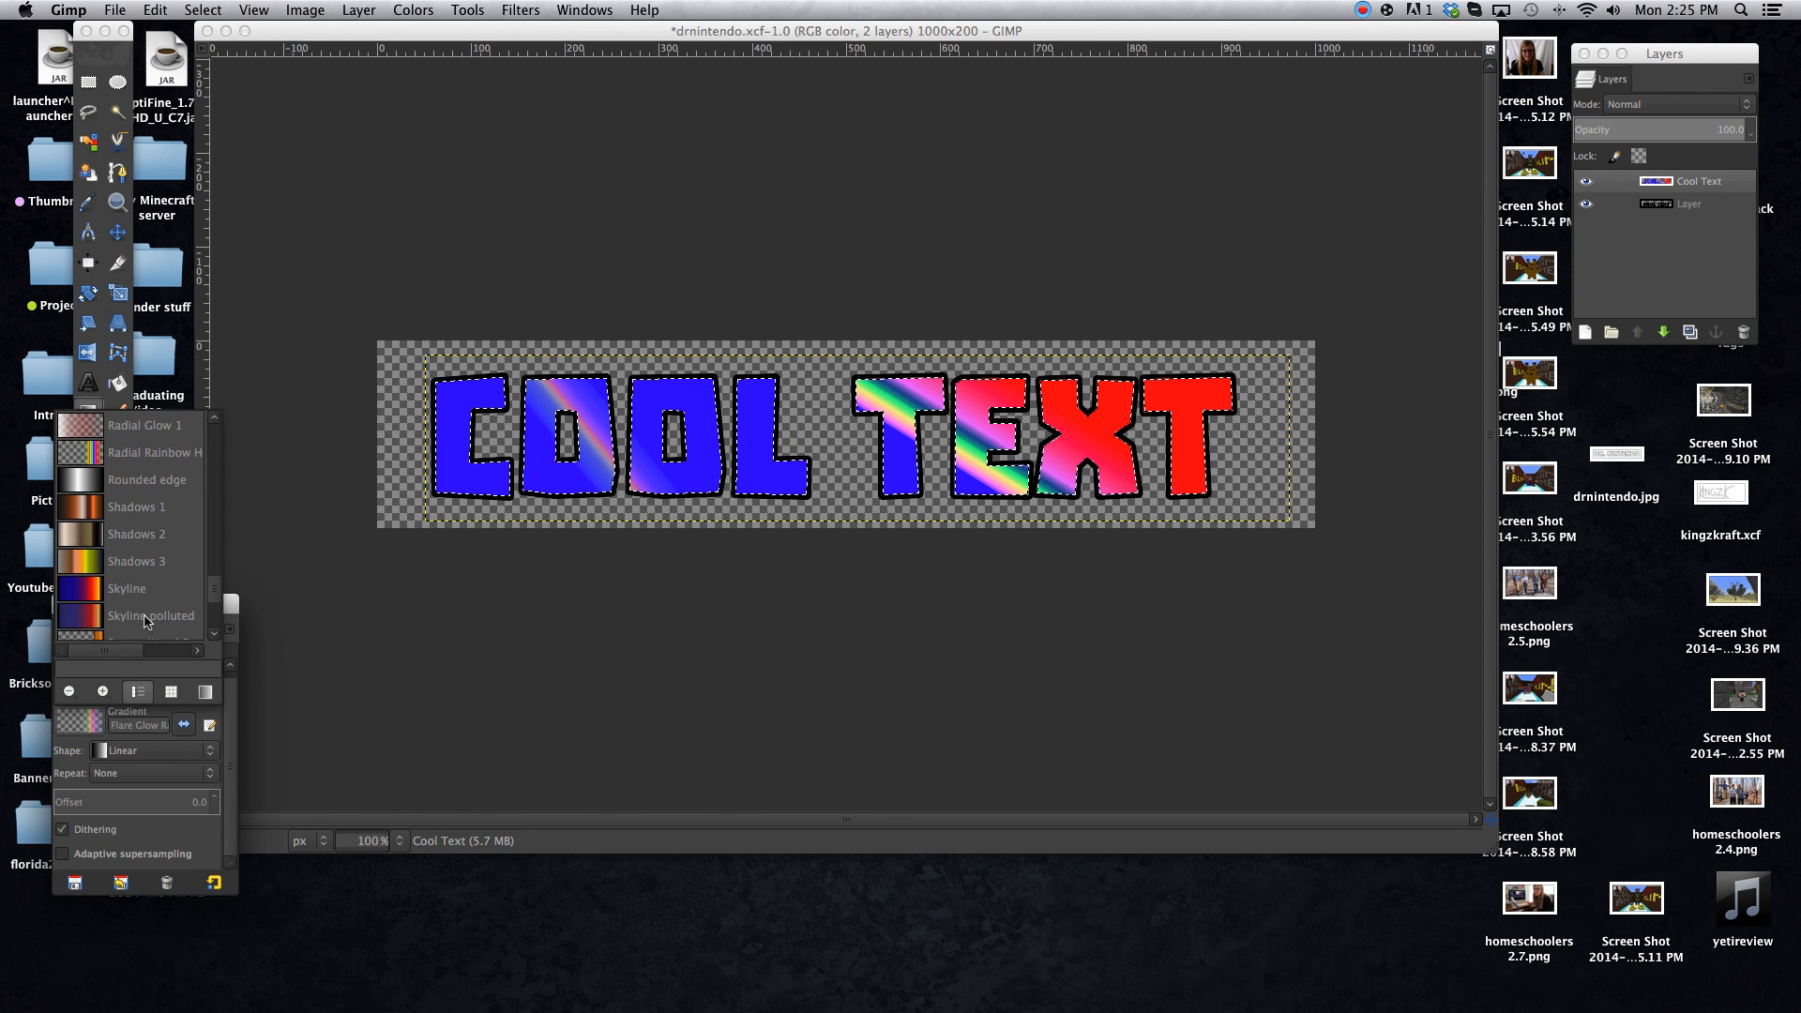
pyautogui.click(138, 478)
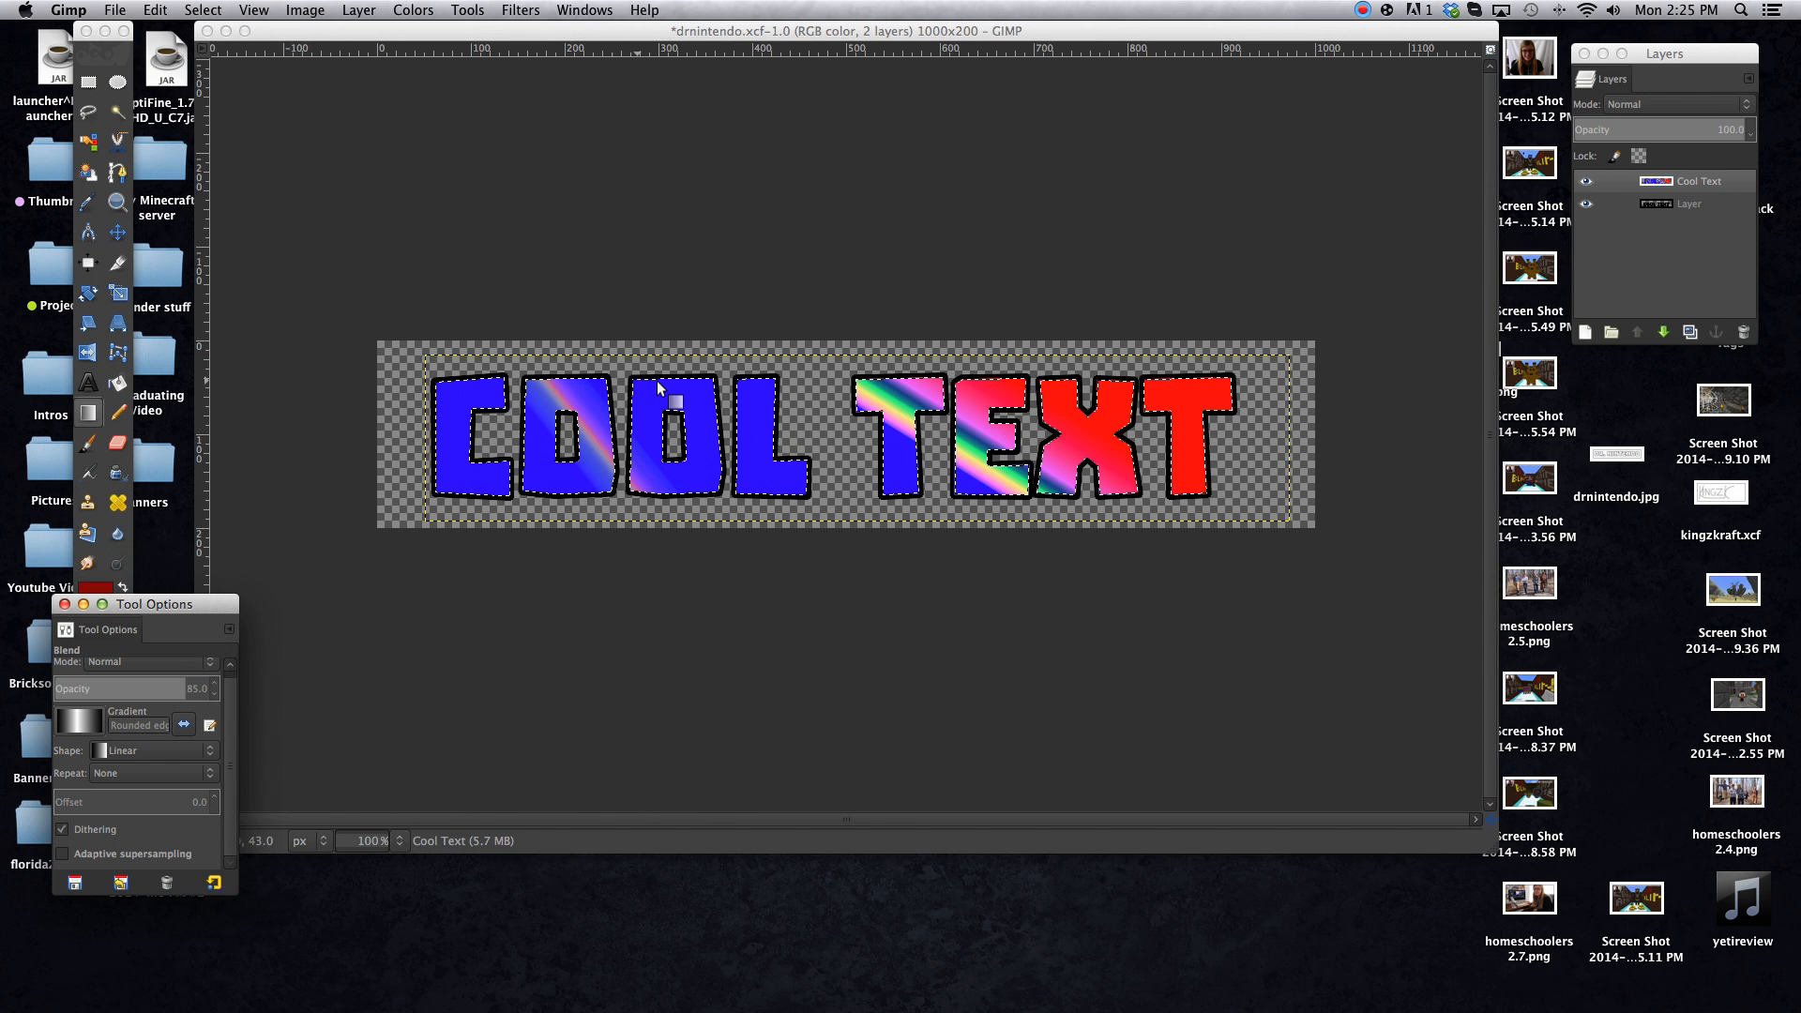
pyautogui.moveTo(854, 354); pyautogui.dragTo(856, 485)
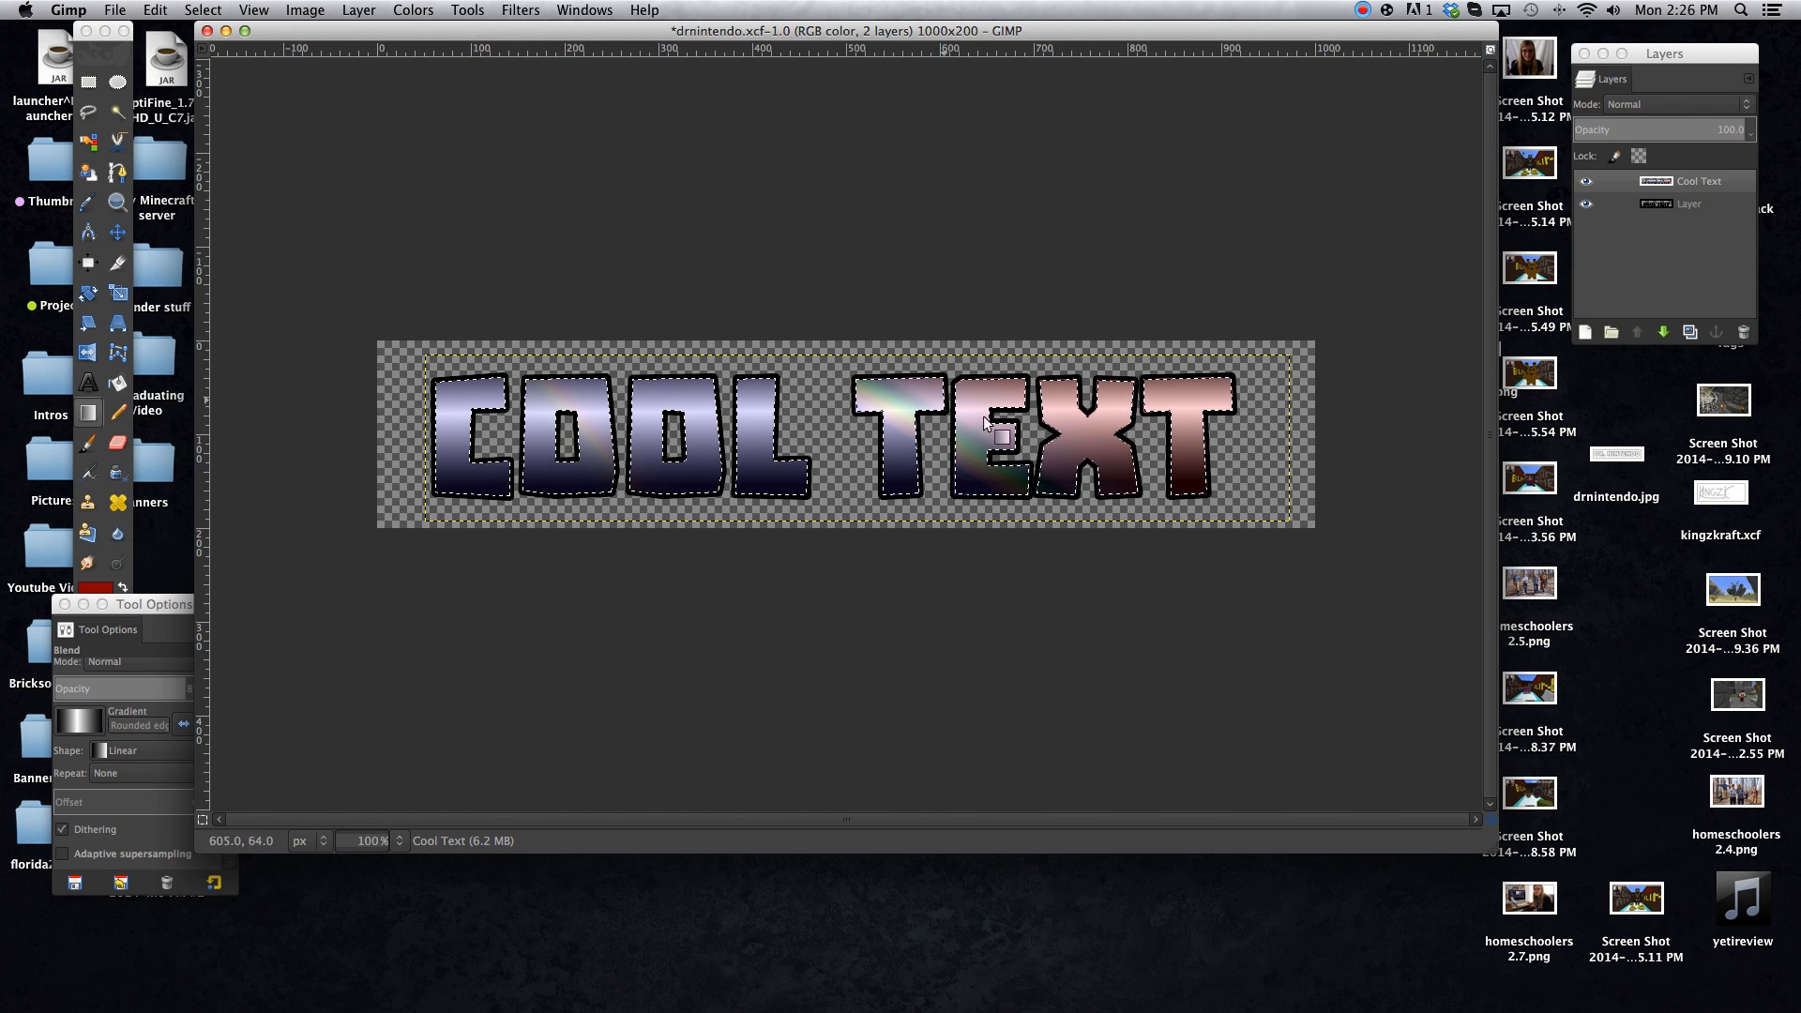
# Set the blend opacity to 100, try a short diagonal Rounded edge blend across COOL without the selection outline, and undo it
pyautogui.click(171, 600)
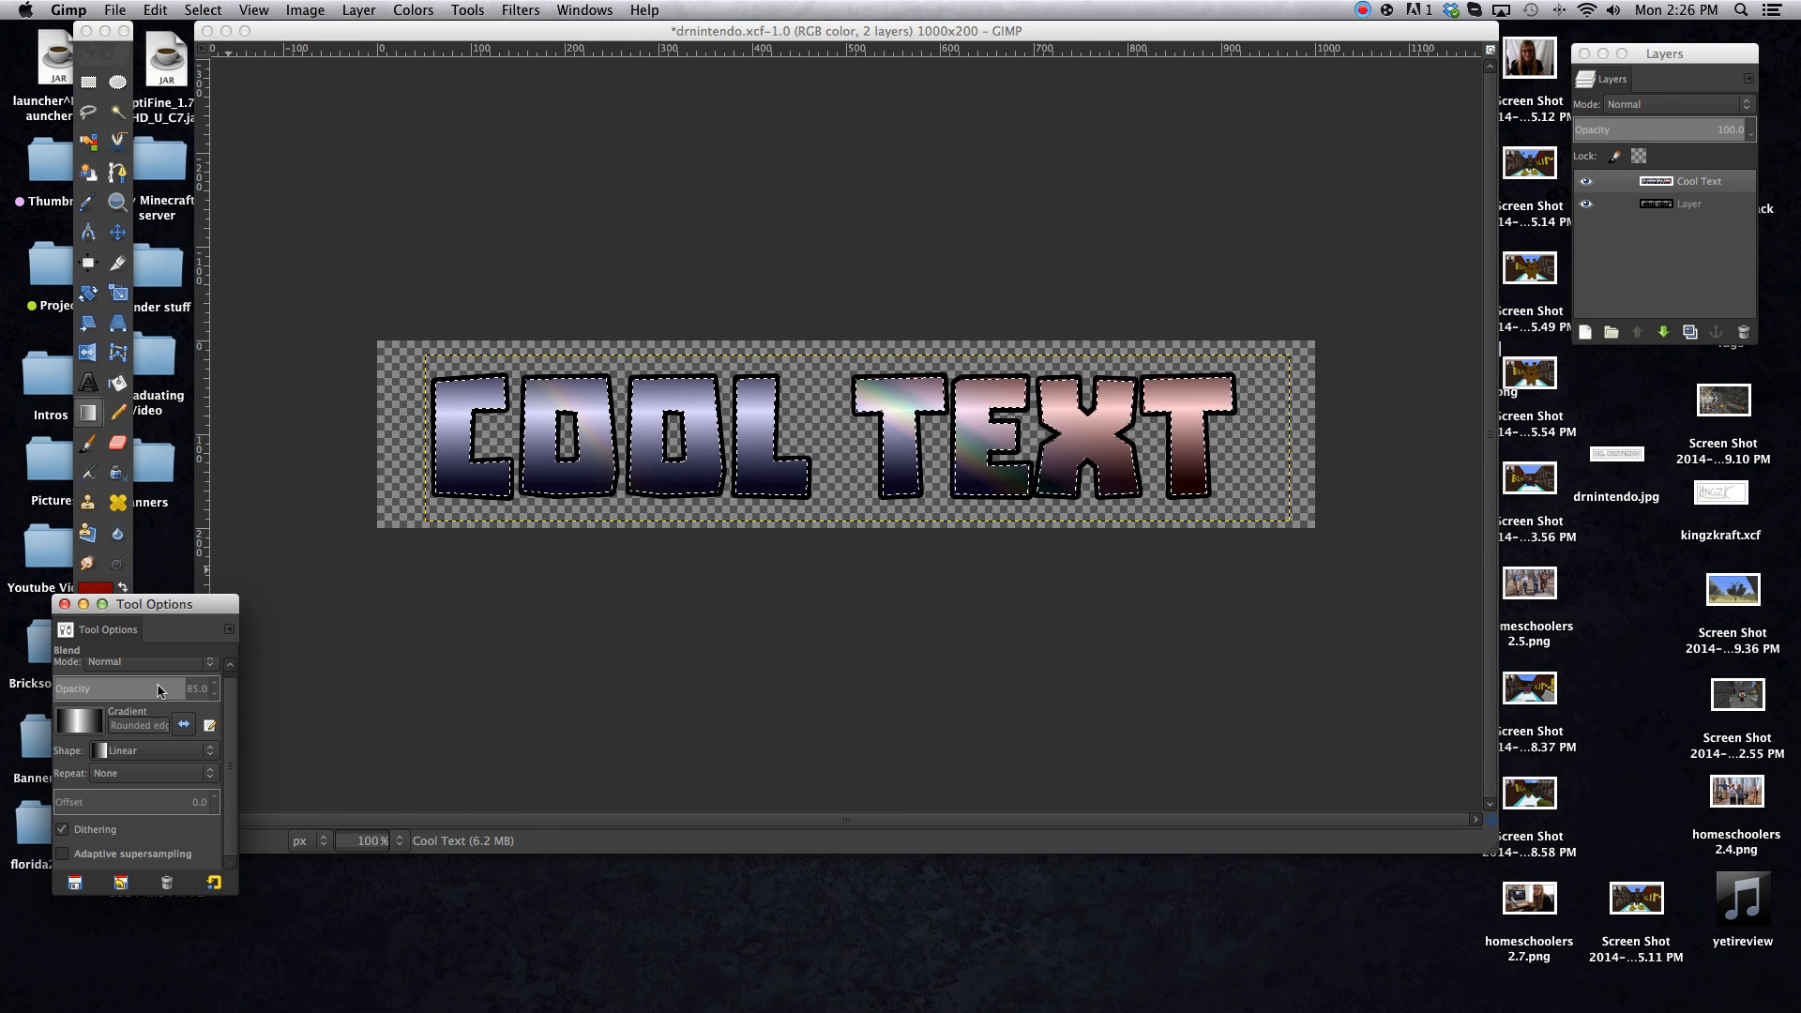
pyautogui.moveTo(174, 687); pyautogui.dragTo(242, 687)
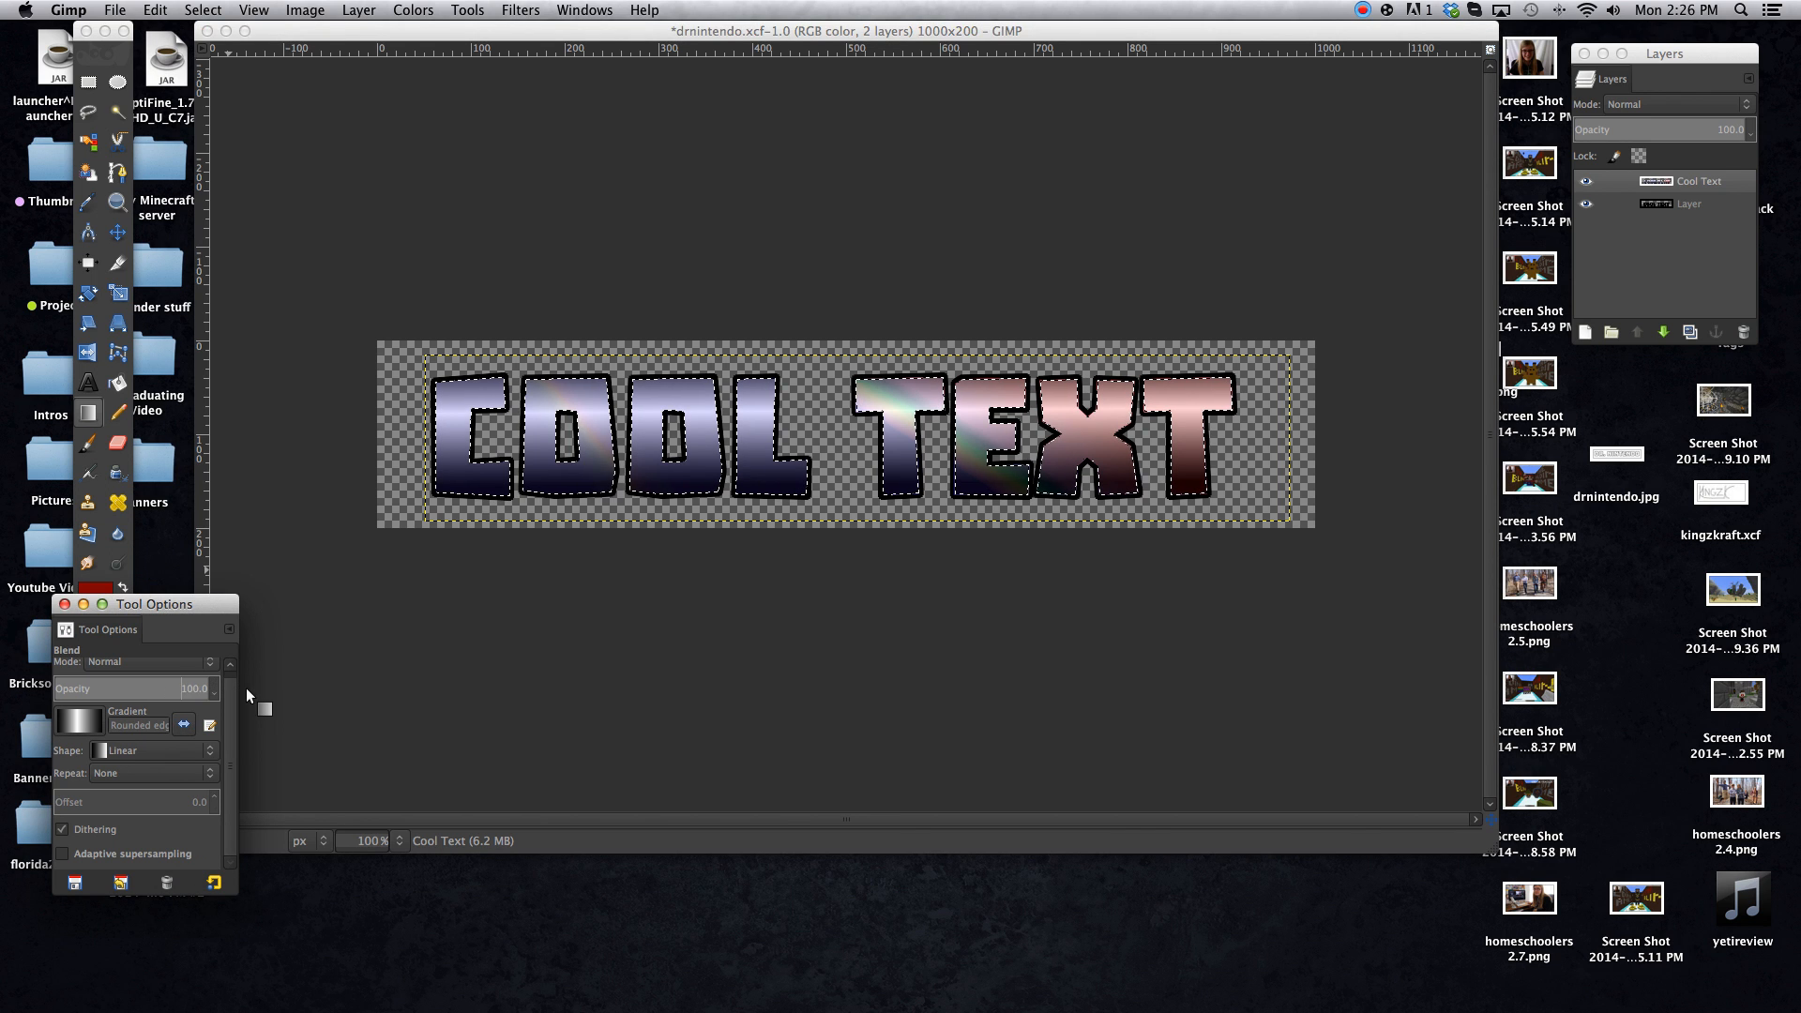
pyautogui.moveTo(650, 361); pyautogui.dragTo(697, 476)
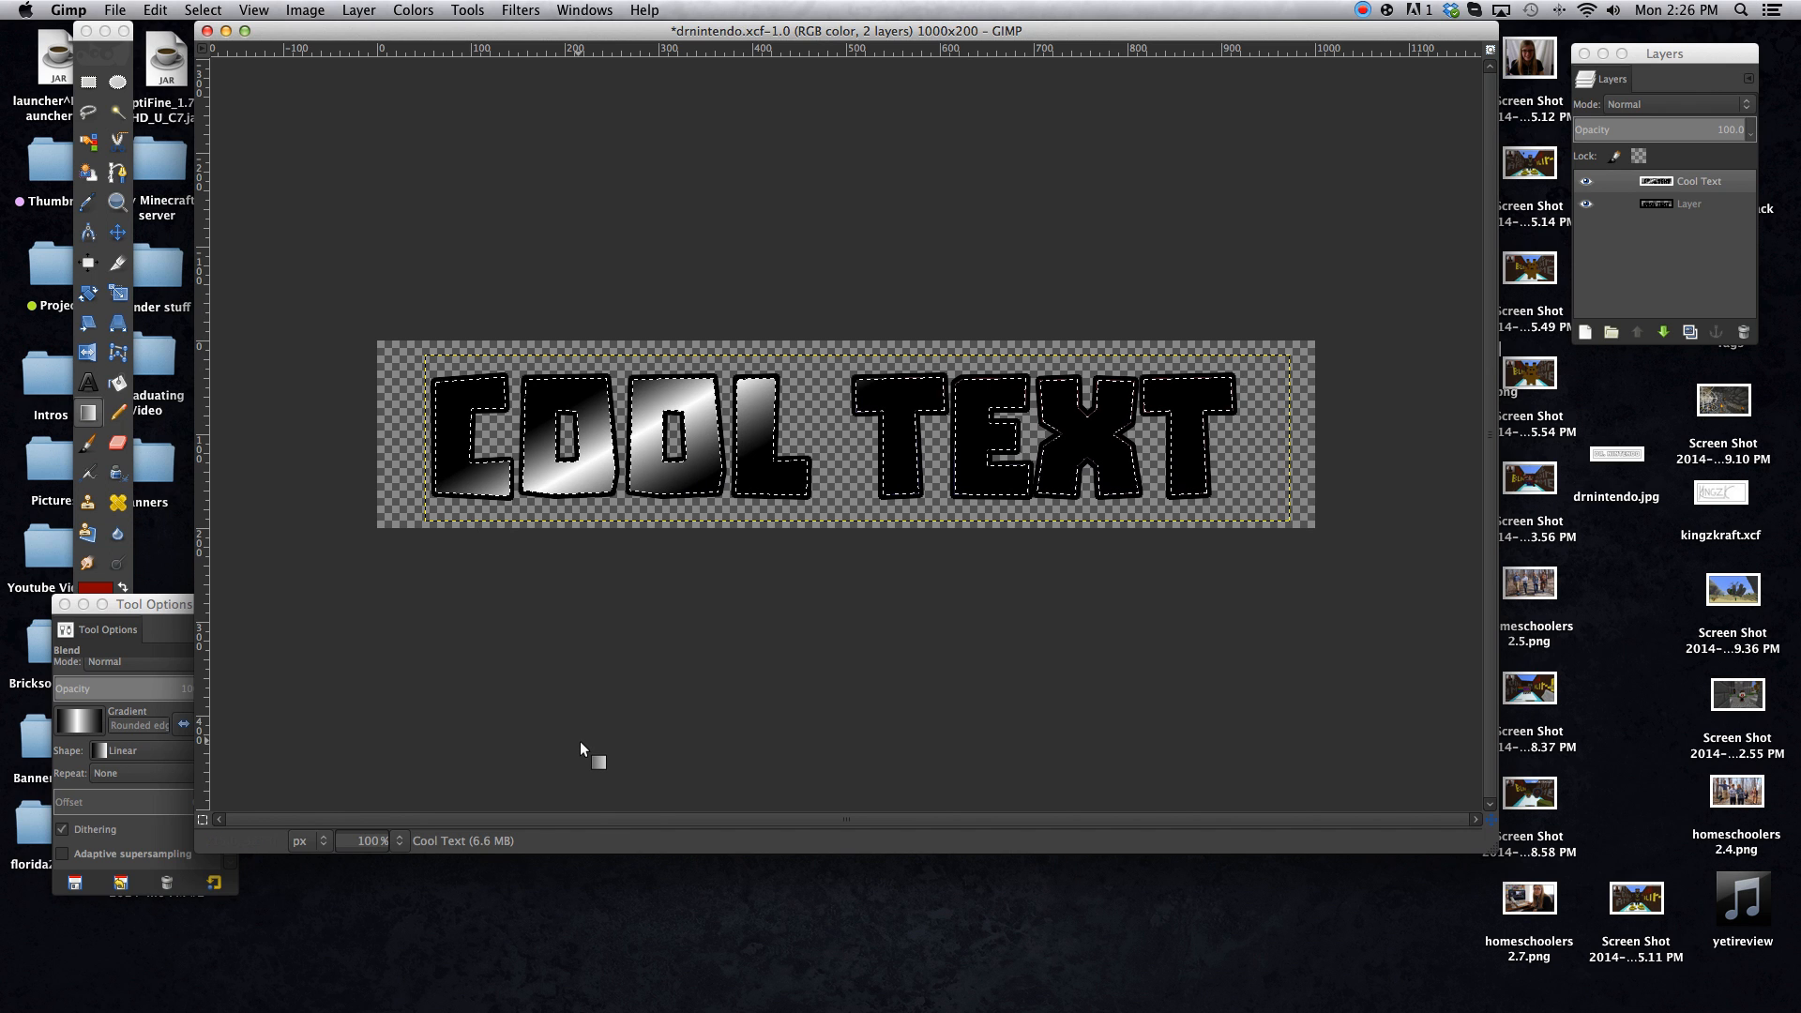
pyautogui.hotkey('ctrl', 'shift', 'a')
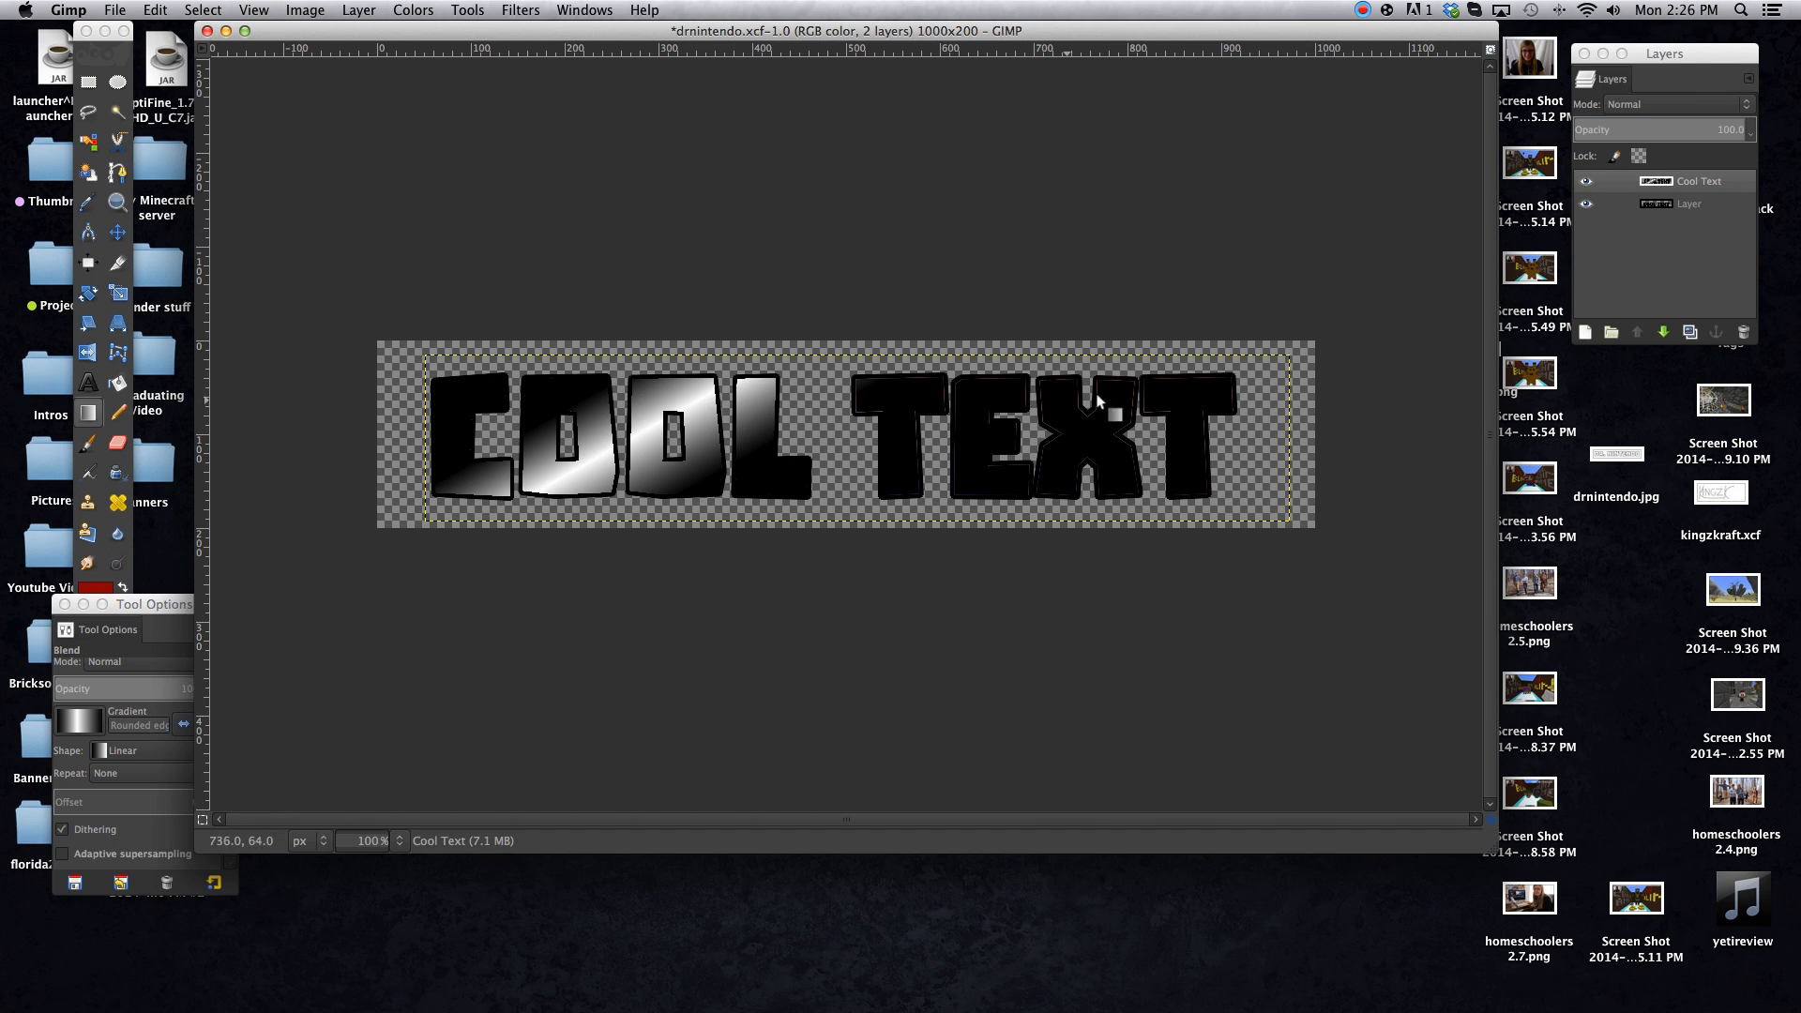
pyautogui.hotkey('ctrl', 'z')
pyautogui.hotkey('ctrl', 'z')
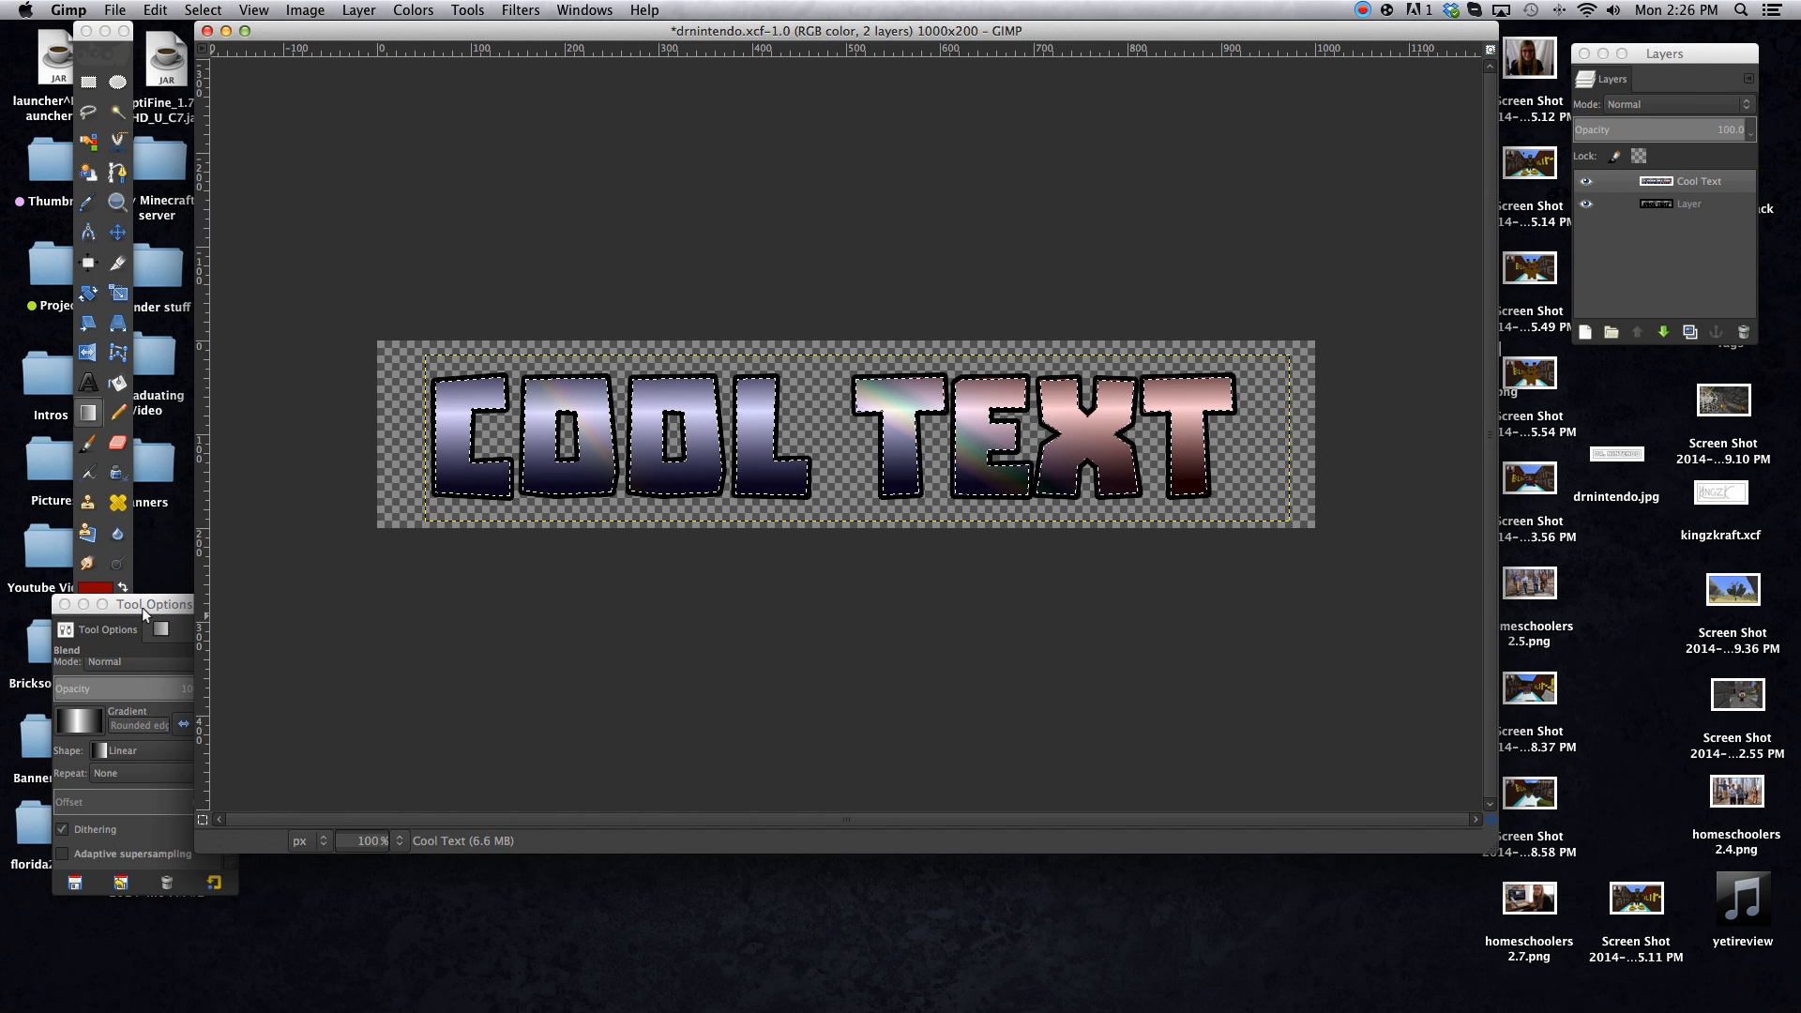
# Blend the Wood 1 gradient over the selected letters in several directions, finishing from the last T of TEXT back to its first T
pyautogui.click(145, 612)
pyautogui.click(78, 721)
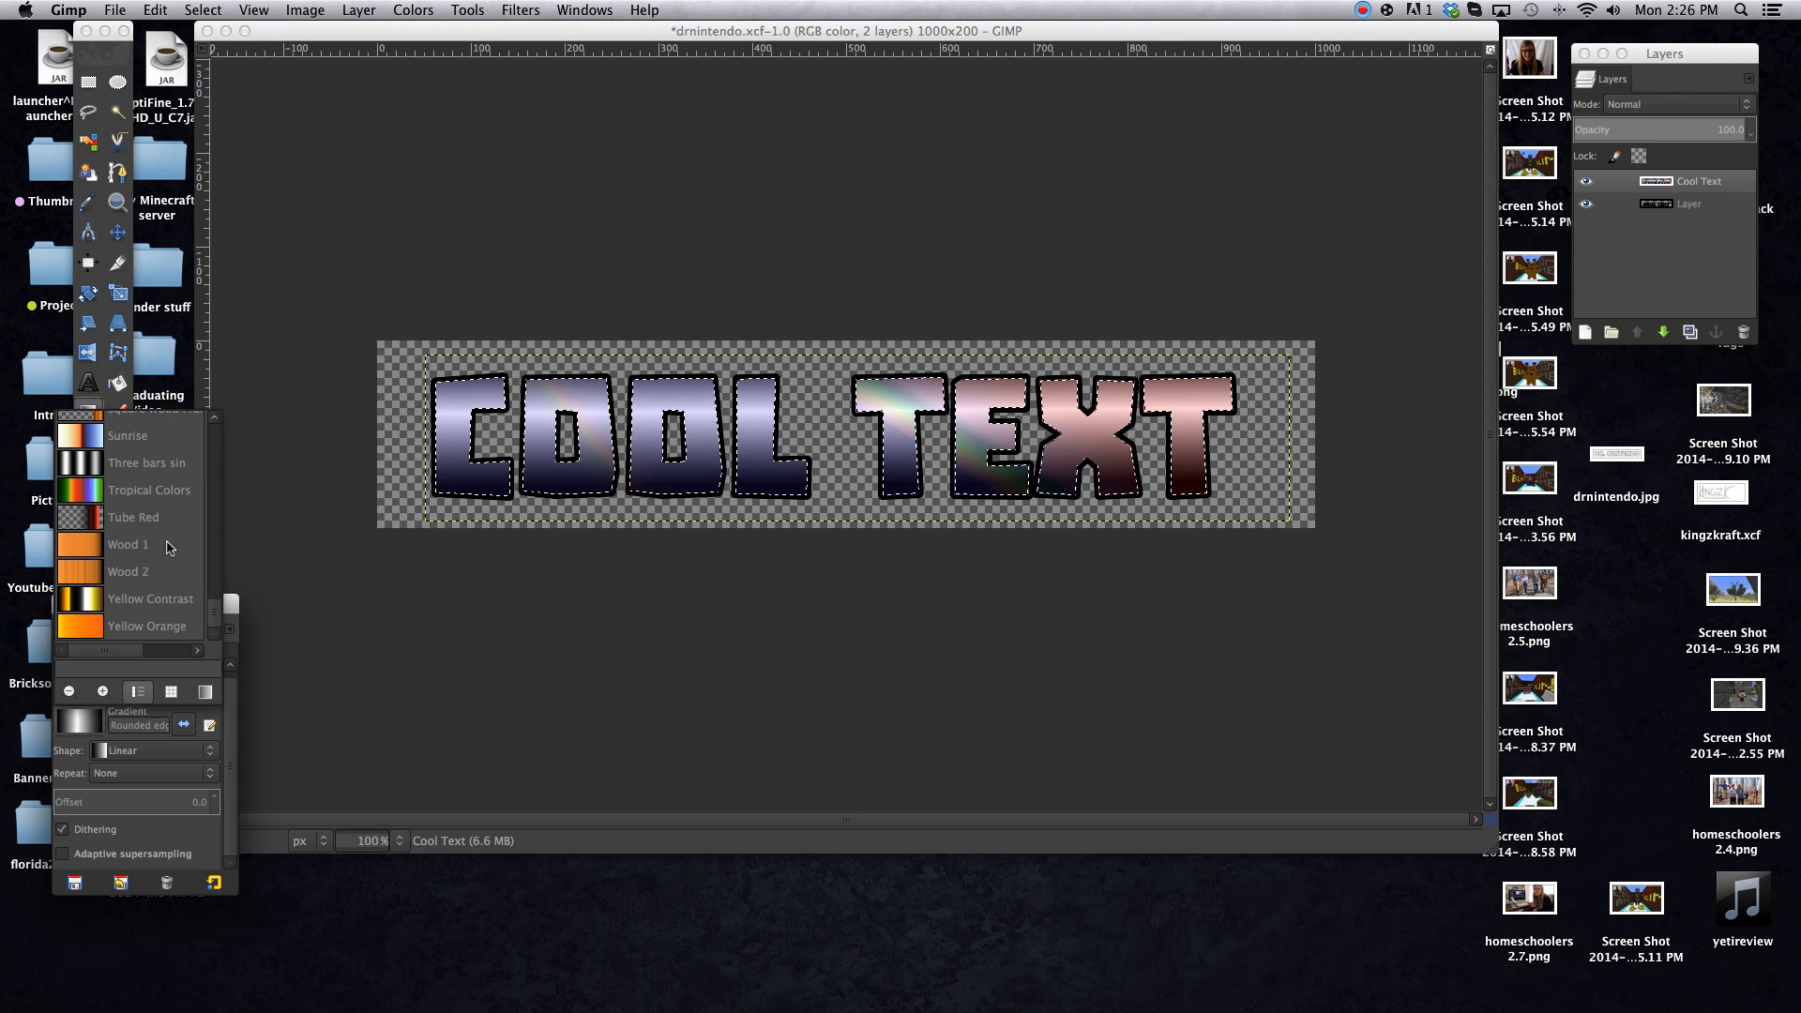
pyautogui.click(136, 550)
pyautogui.moveTo(637, 360); pyautogui.dragTo(769, 488)
pyautogui.moveTo(928, 351); pyautogui.dragTo(1055, 419)
pyautogui.moveTo(1215, 428); pyautogui.dragTo(926, 469)
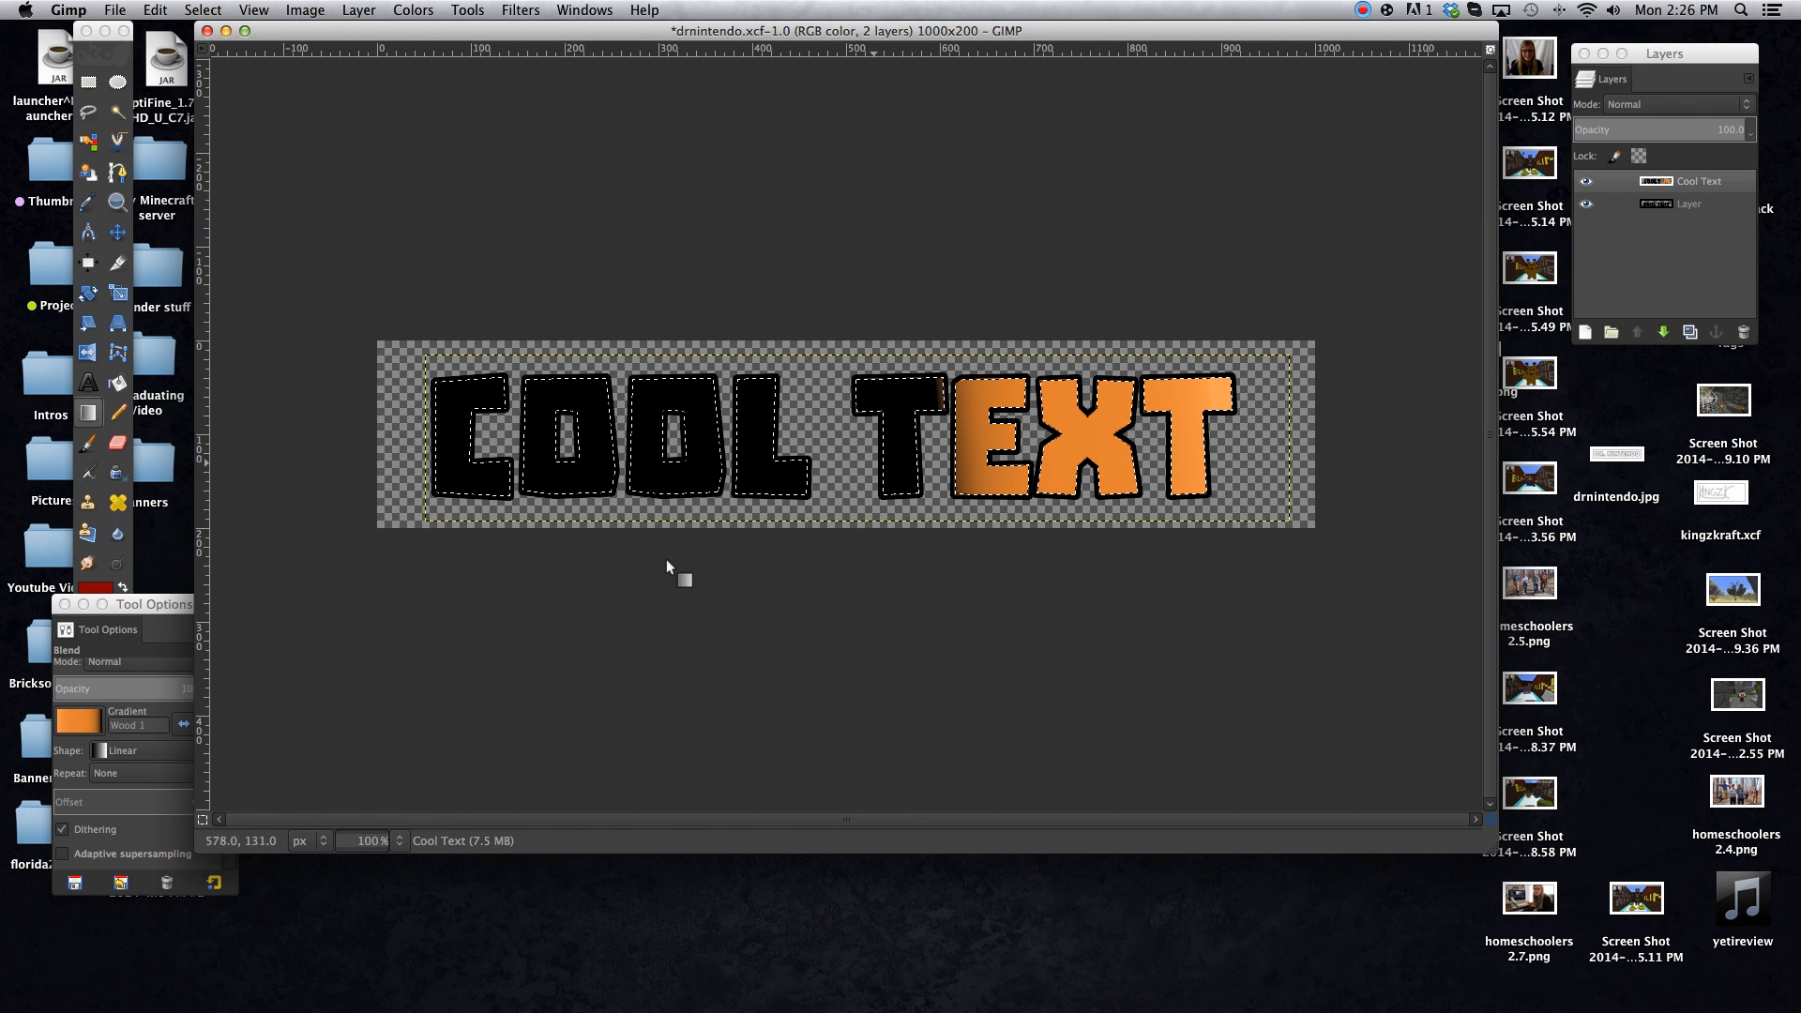
# Blend the Neon Cyan gradient as diagonal streaks across COOL and the E and X of TEXT, and clear the selection
pyautogui.moveTo(152, 604); pyautogui.dragTo(132, 641)
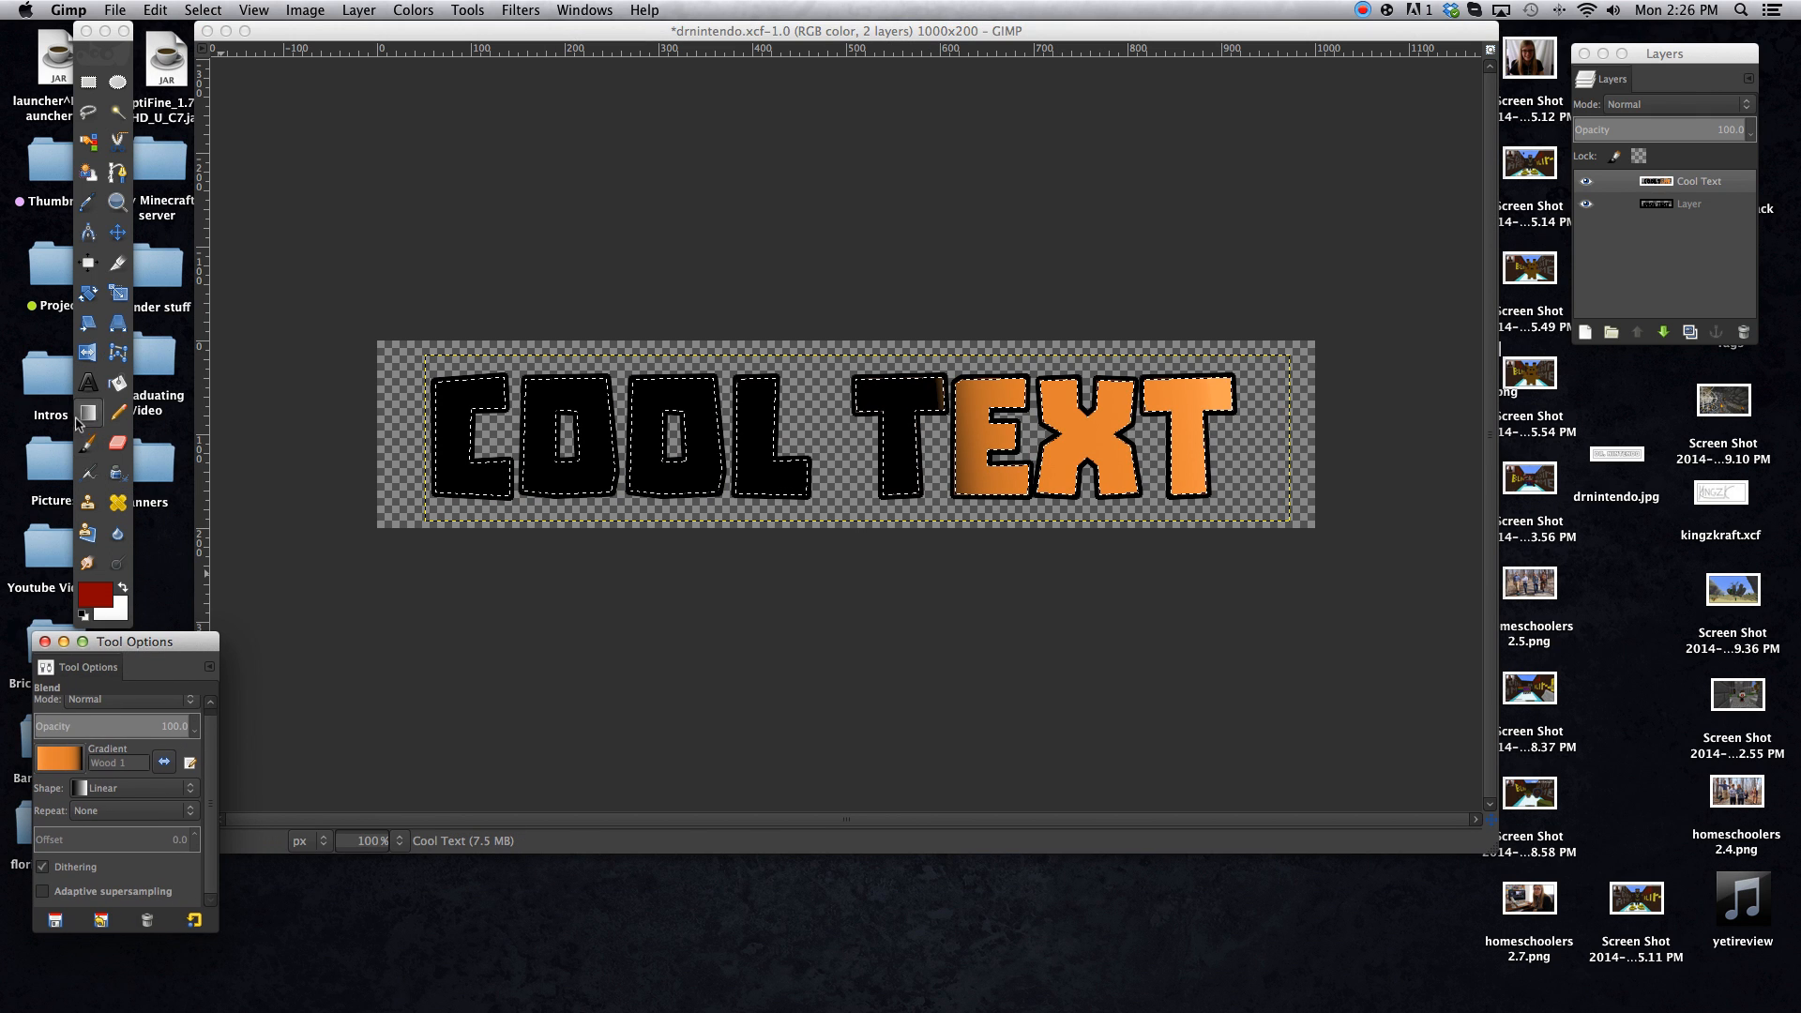
pyautogui.click(58, 756)
pyautogui.scroll(5, 82, 593)
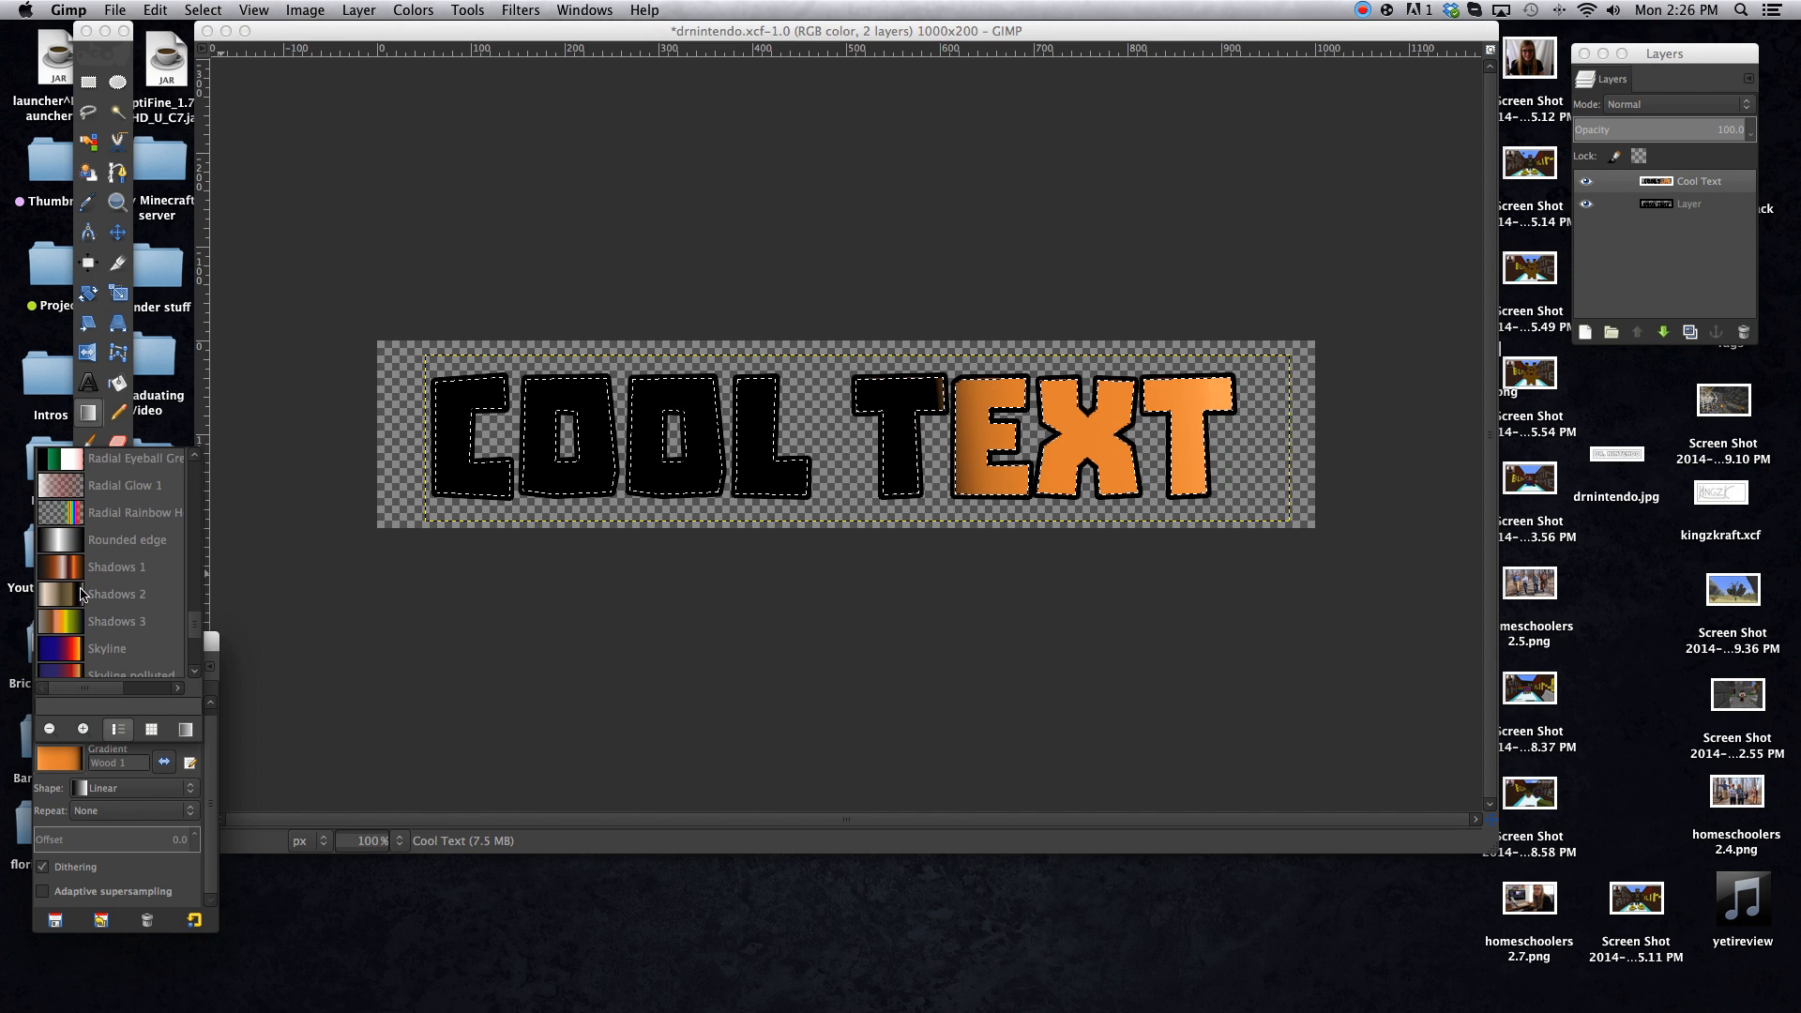
pyautogui.scroll(4, 110, 547)
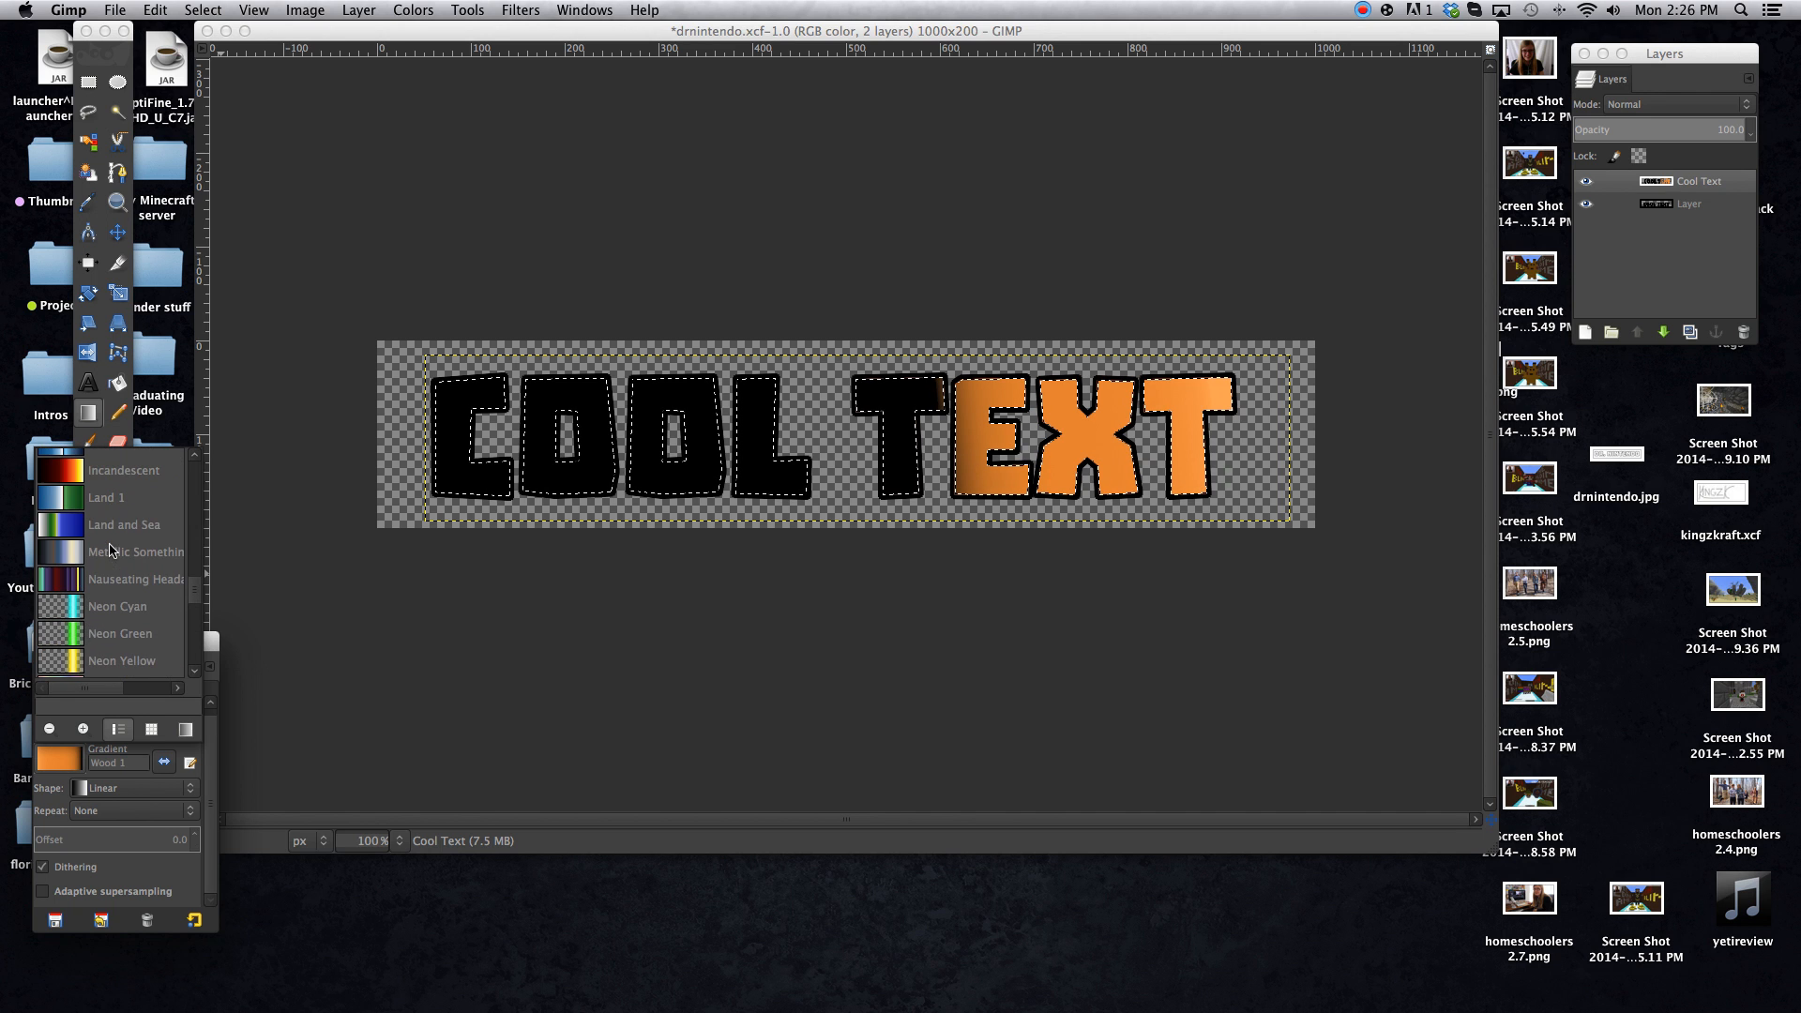
pyautogui.click(94, 610)
pyautogui.moveTo(615, 380); pyautogui.dragTo(597, 440)
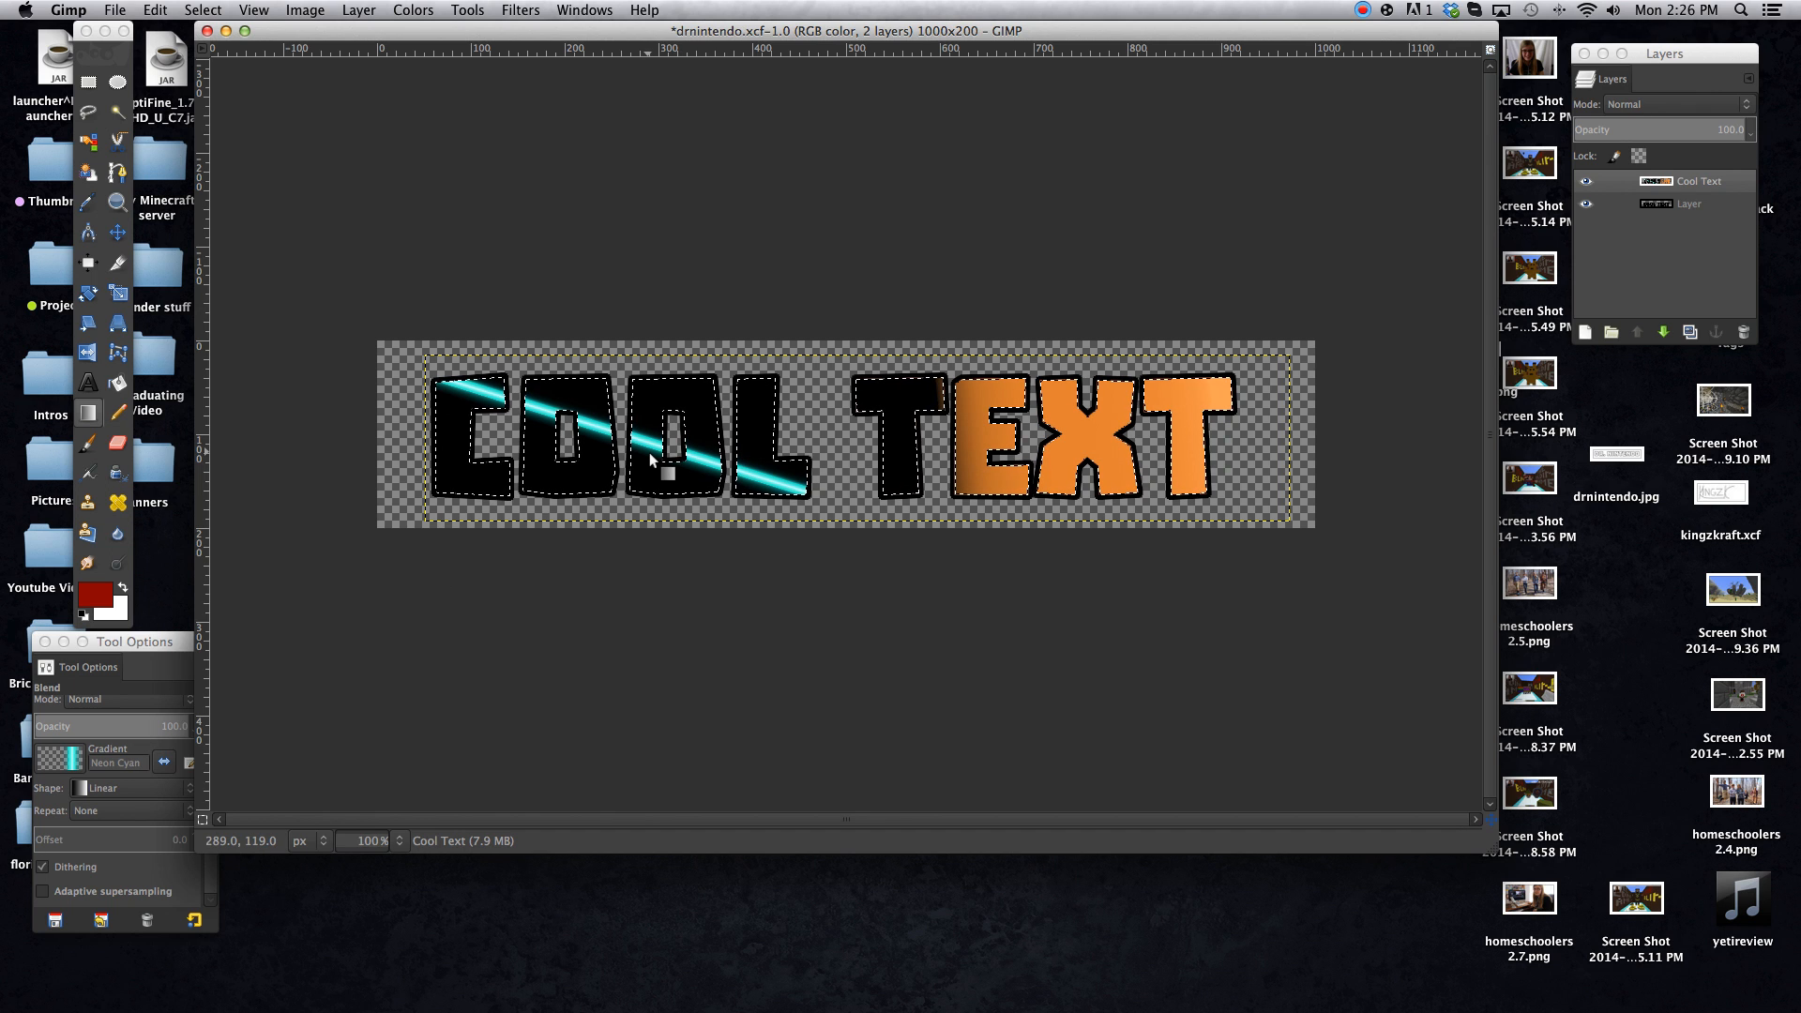
pyautogui.moveTo(1026, 375); pyautogui.dragTo(978, 422)
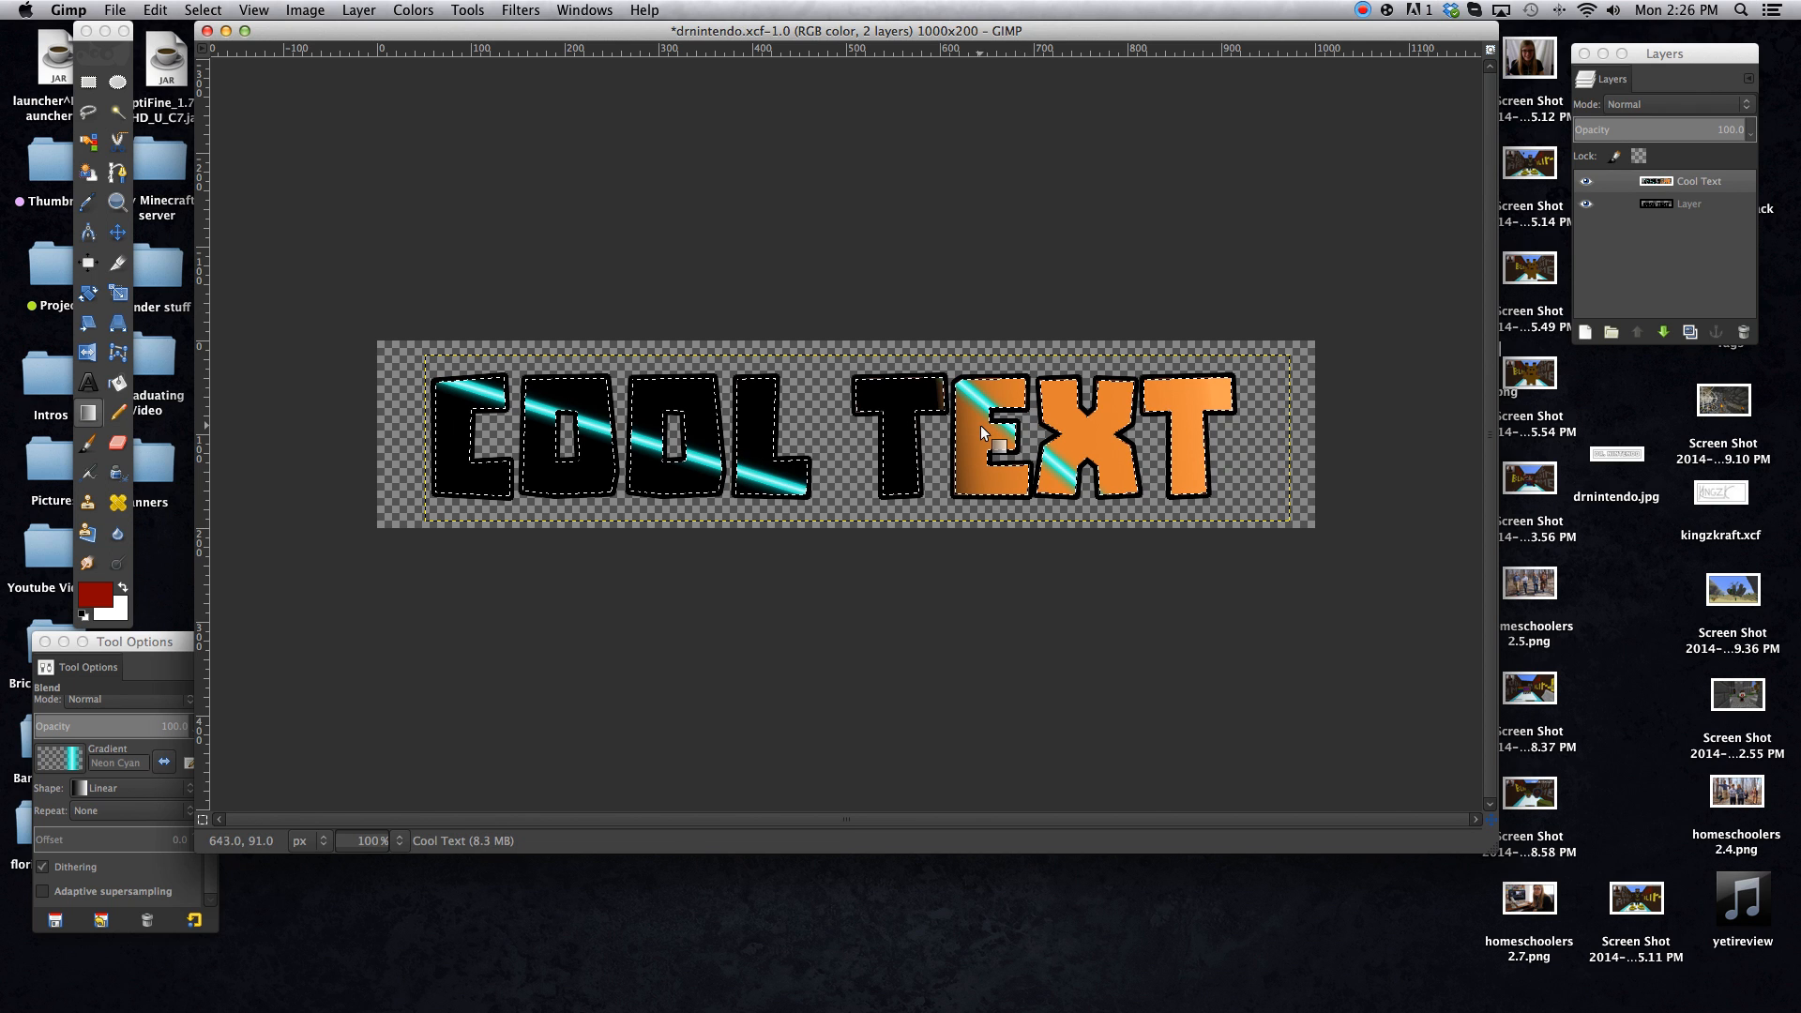
pyautogui.hotkey('ctrl', 'shift', 'a')
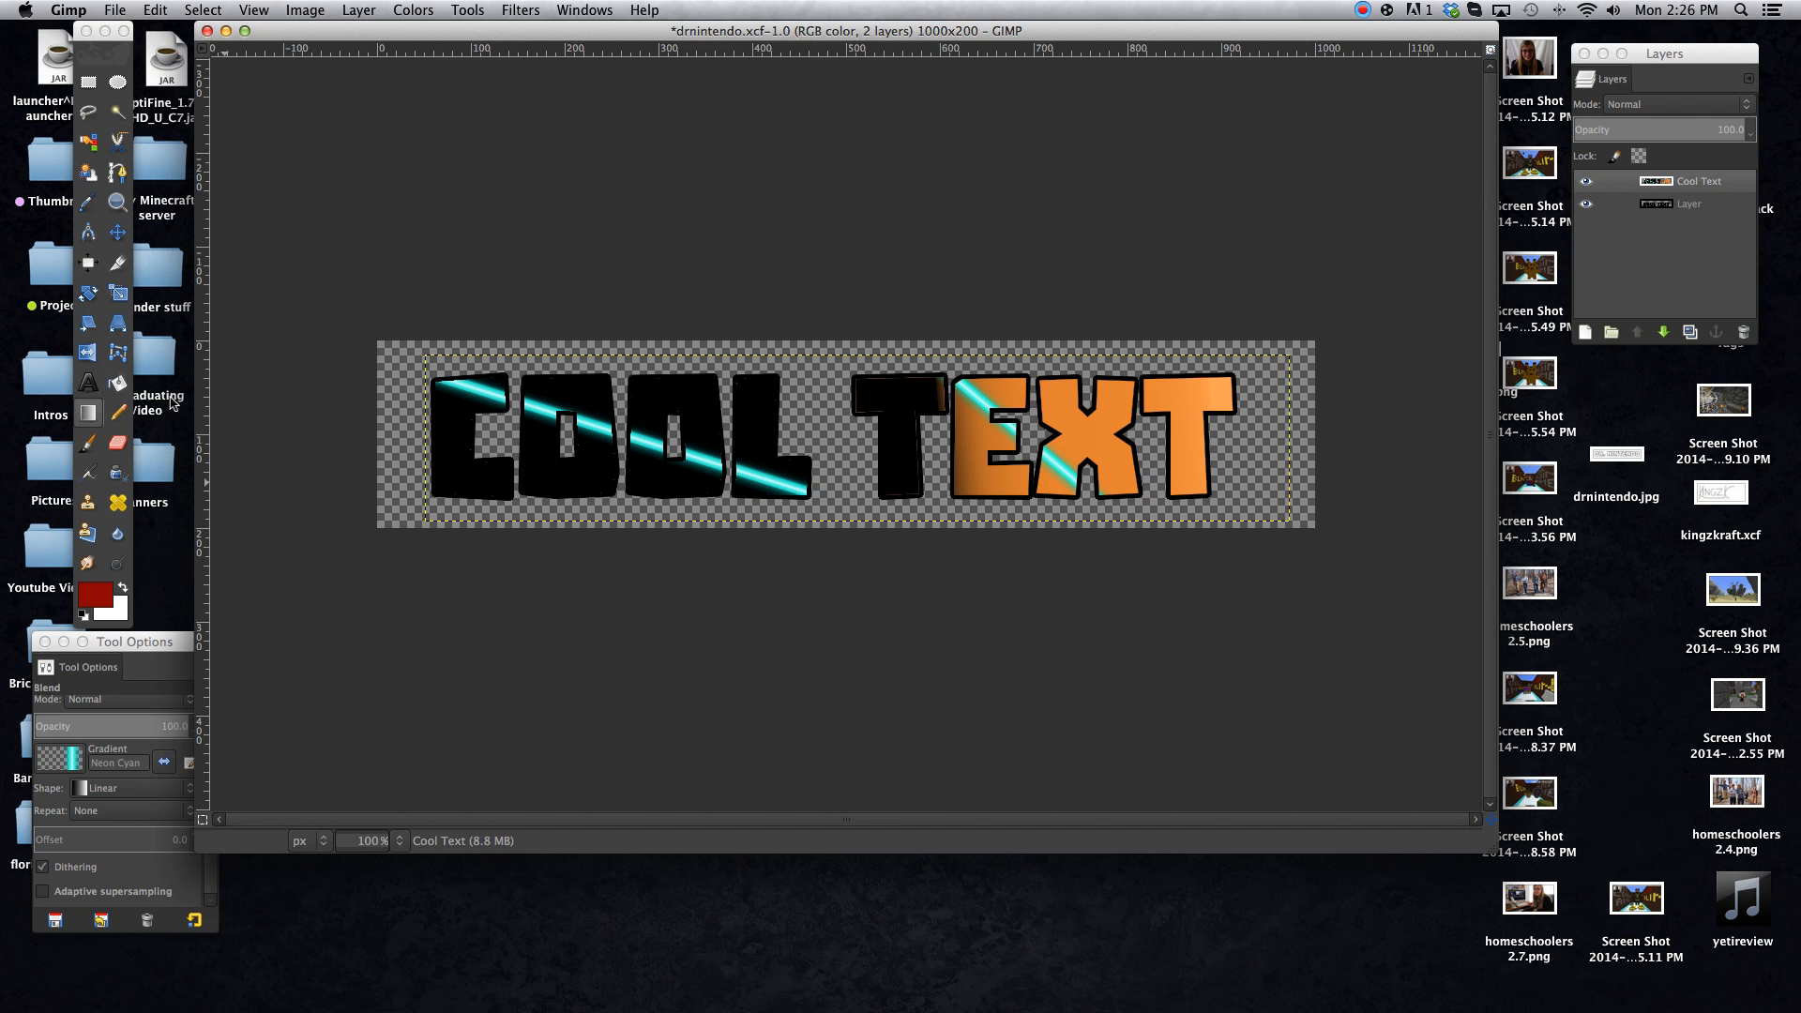
# Apply a Perspective transform to the Cool Text layer, pulling both upper corners inward and down to narrow its top
pyautogui.click(122, 334)
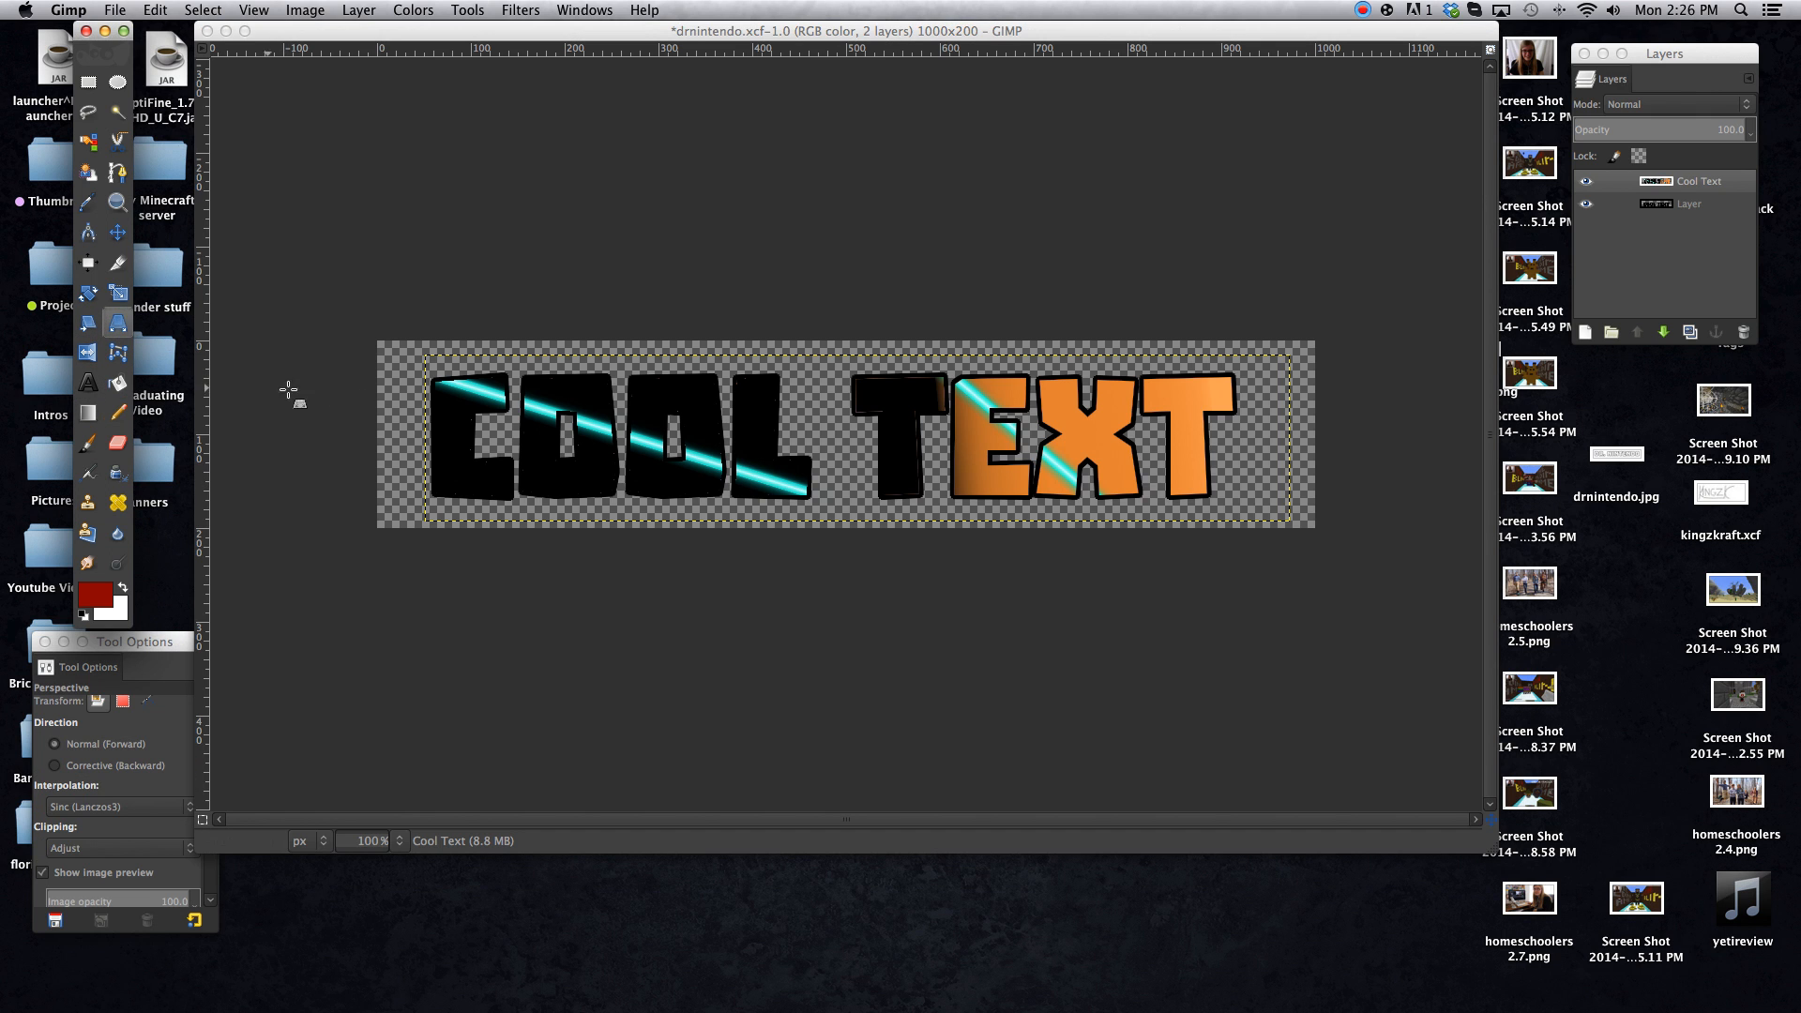
pyautogui.click(1457, 289)
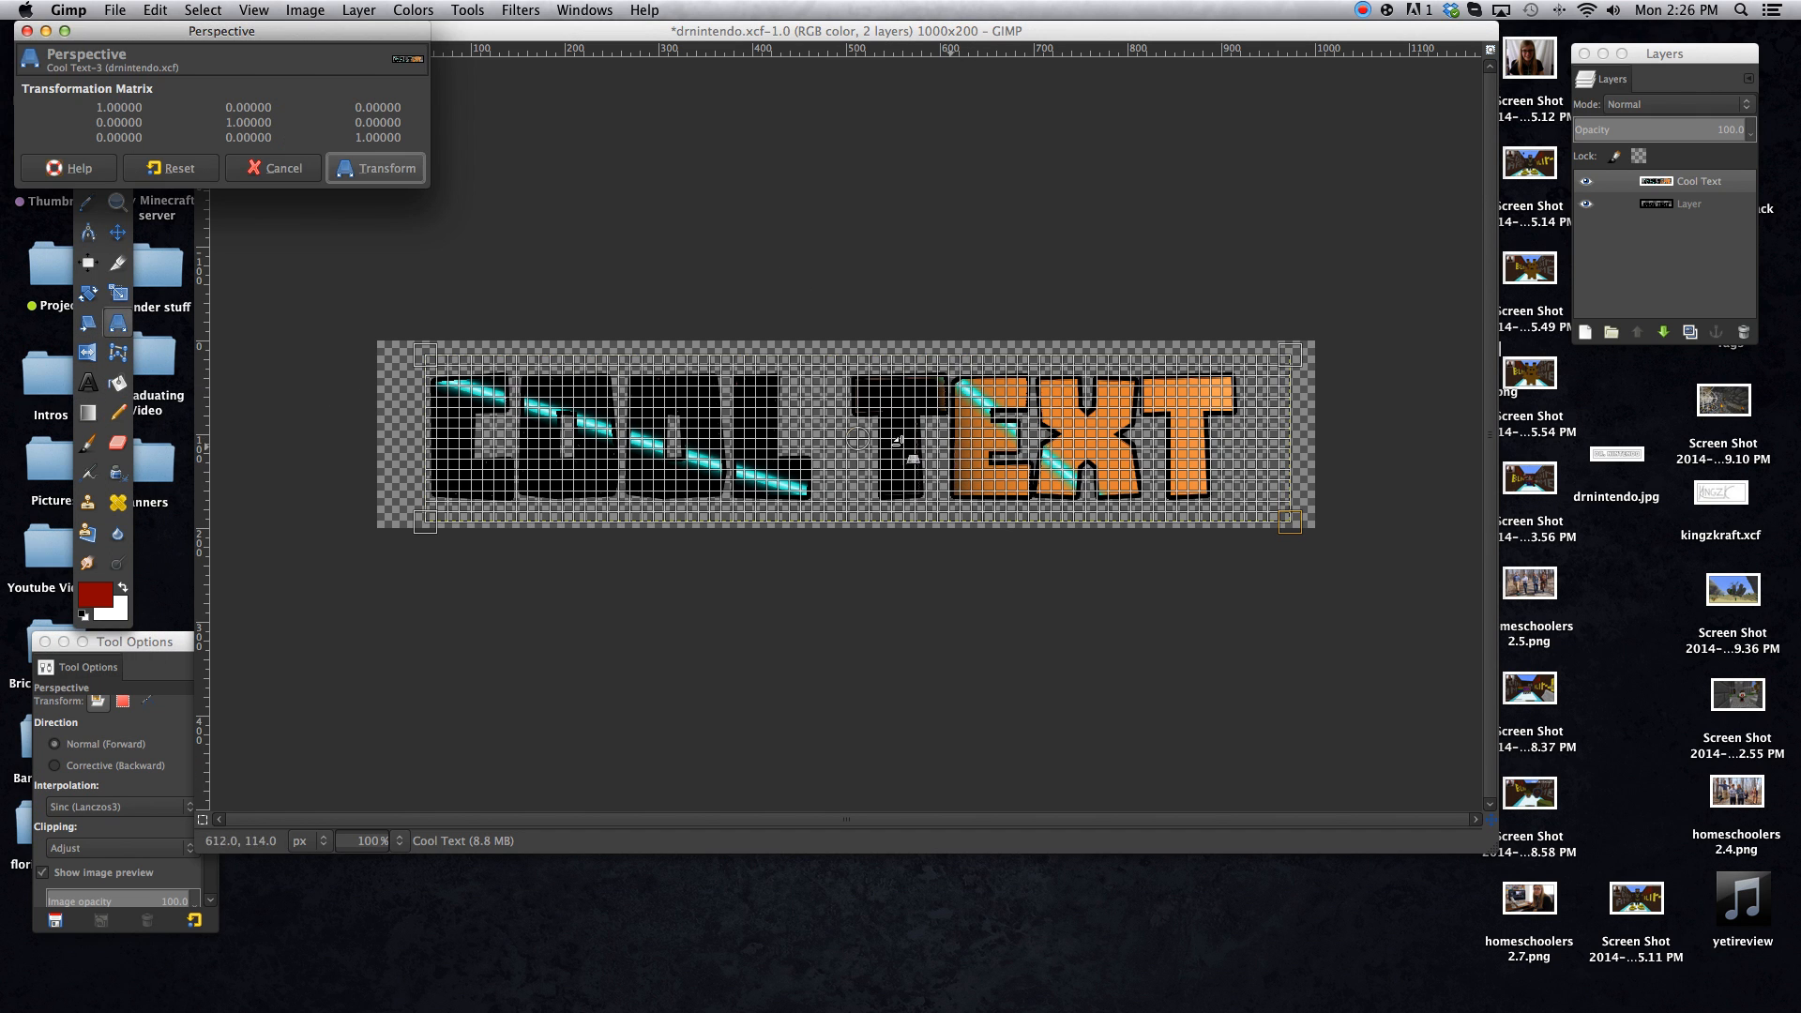
pyautogui.moveTo(1293, 357); pyautogui.dragTo(1251, 421)
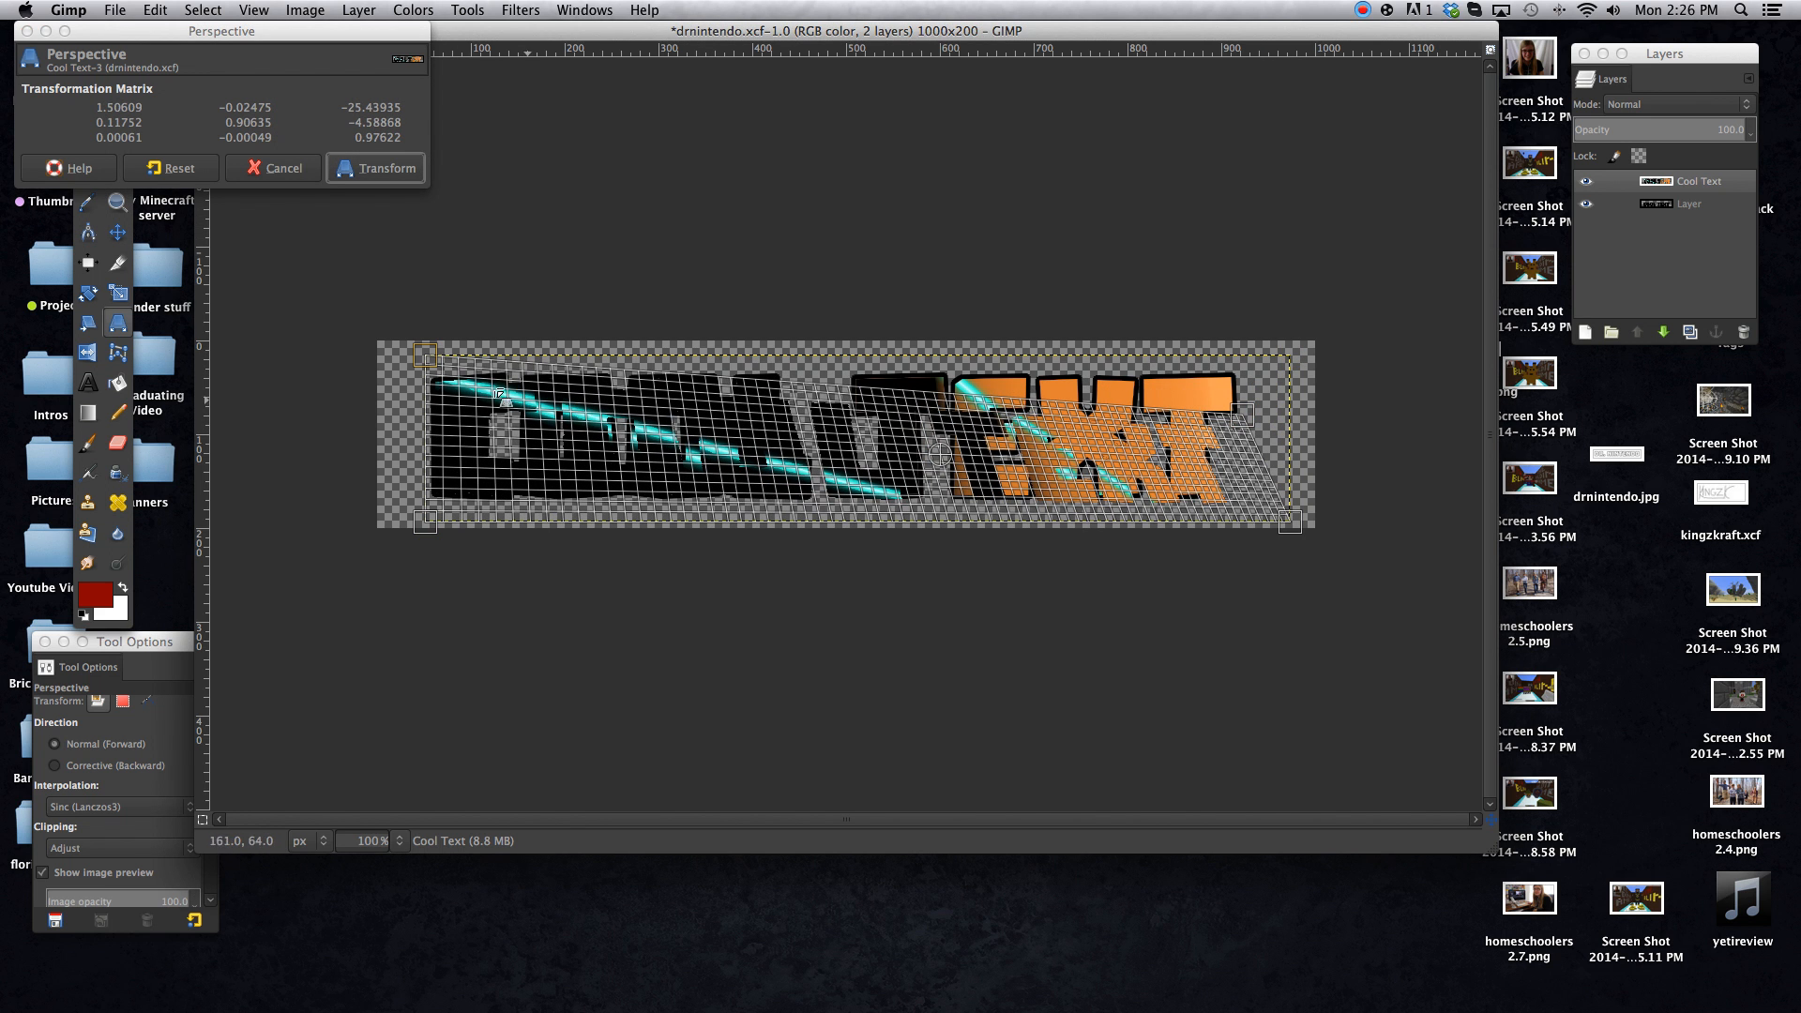
pyautogui.moveTo(425, 357); pyautogui.dragTo(478, 419)
pyautogui.click(384, 170)
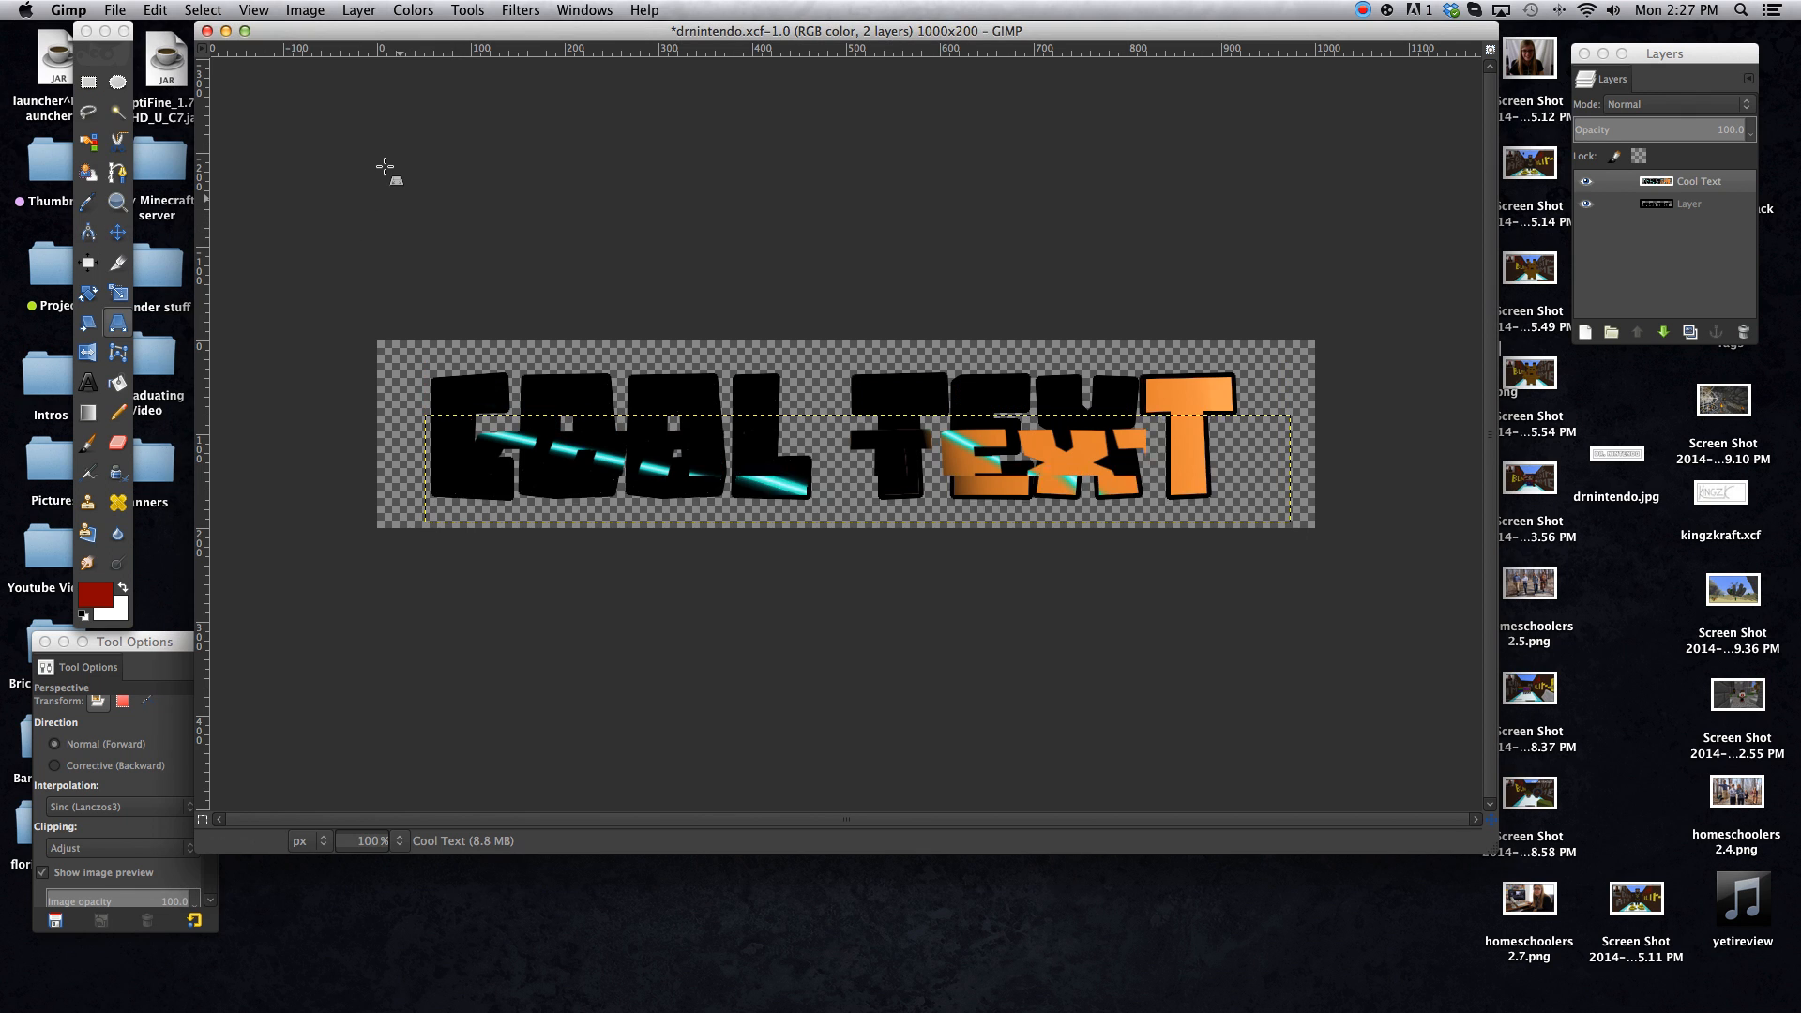
# Delete the black outline layer and move the transformed Cool Text layer up and slightly left on the canvas
pyautogui.click(1745, 333)
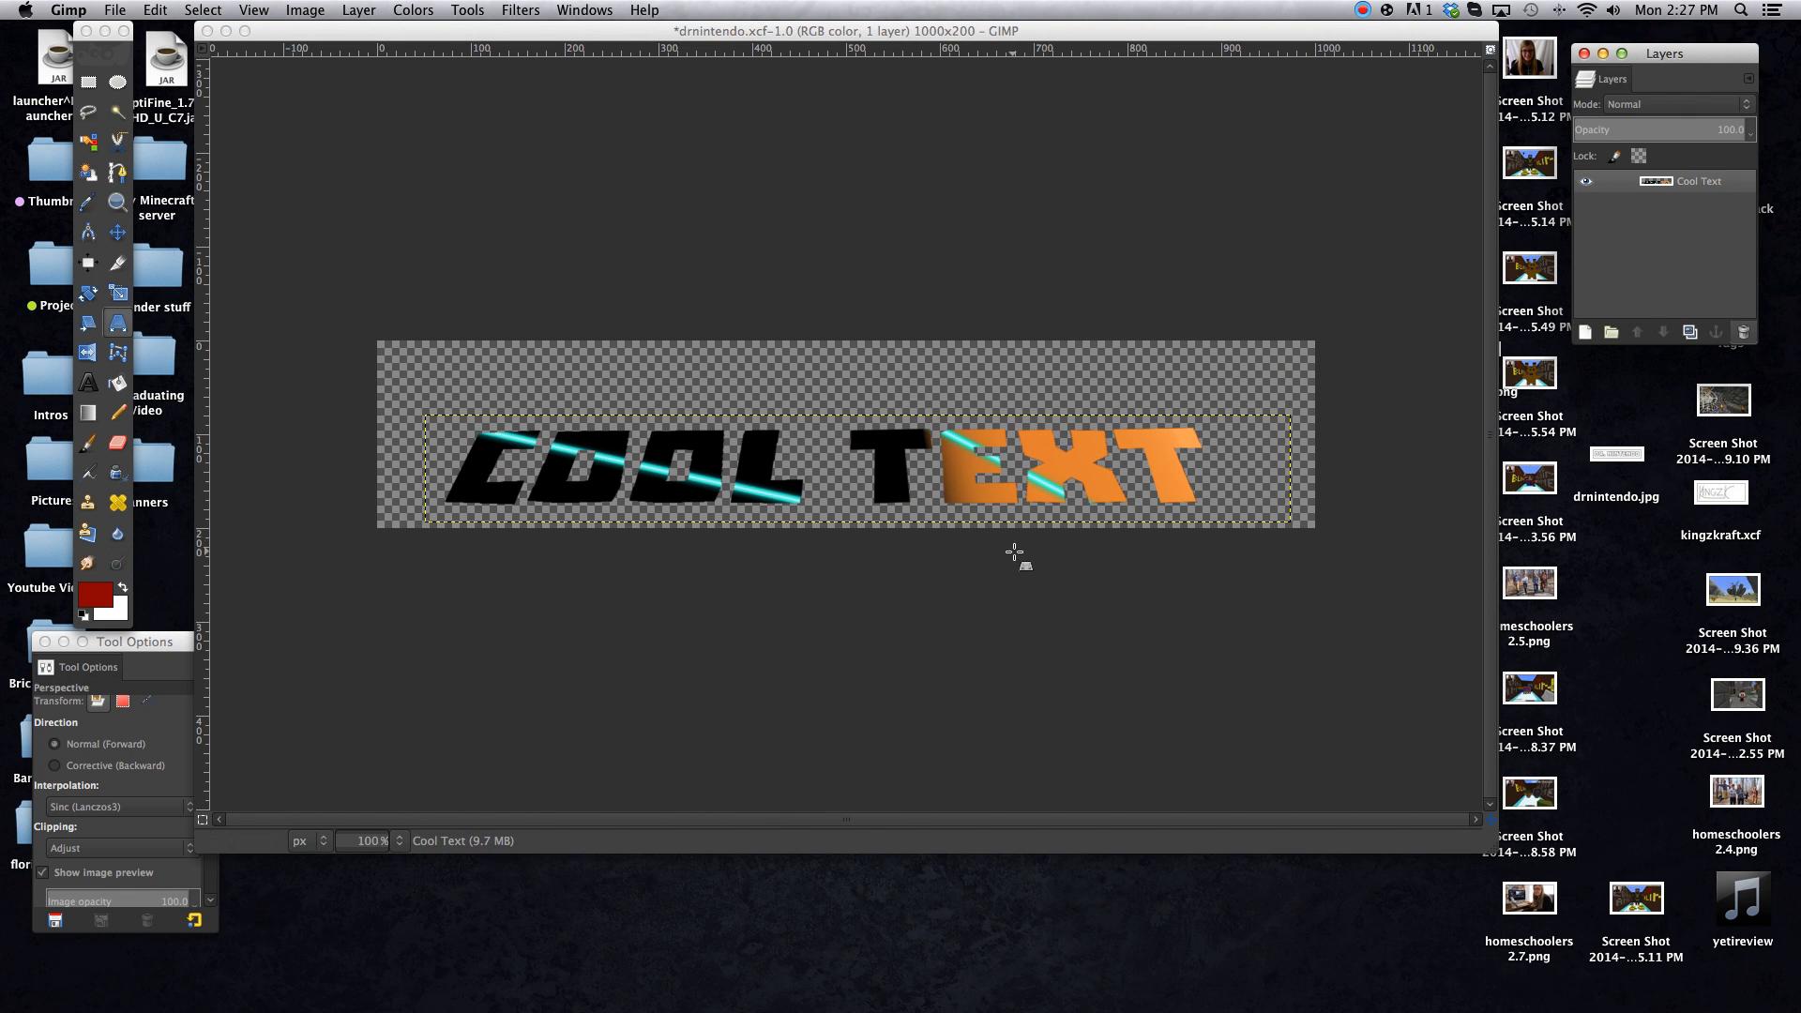
pyautogui.press('m')
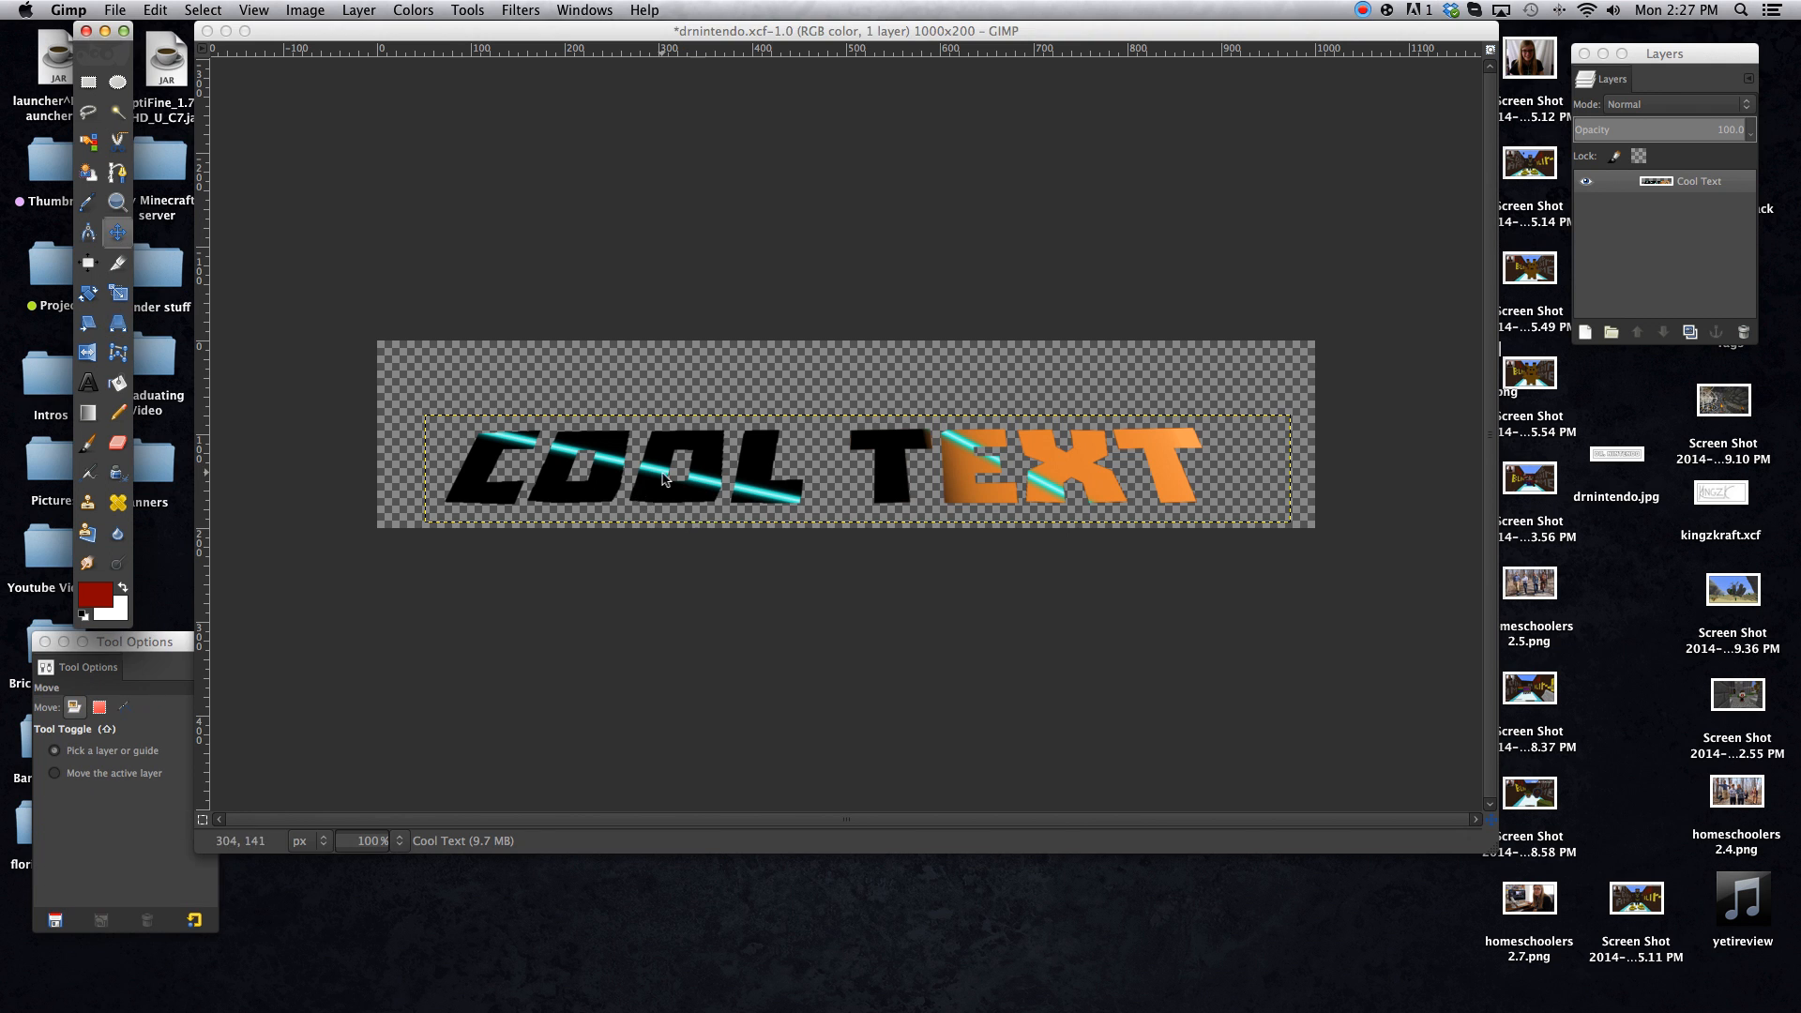
pyautogui.moveTo(453, 523); pyautogui.dragTo(428, 483)
# Rotate the Cool Text layer clockwise by 17.86°, and rotate it by a further 26.80°
pyautogui.click(87, 293)
pyautogui.click(656, 432)
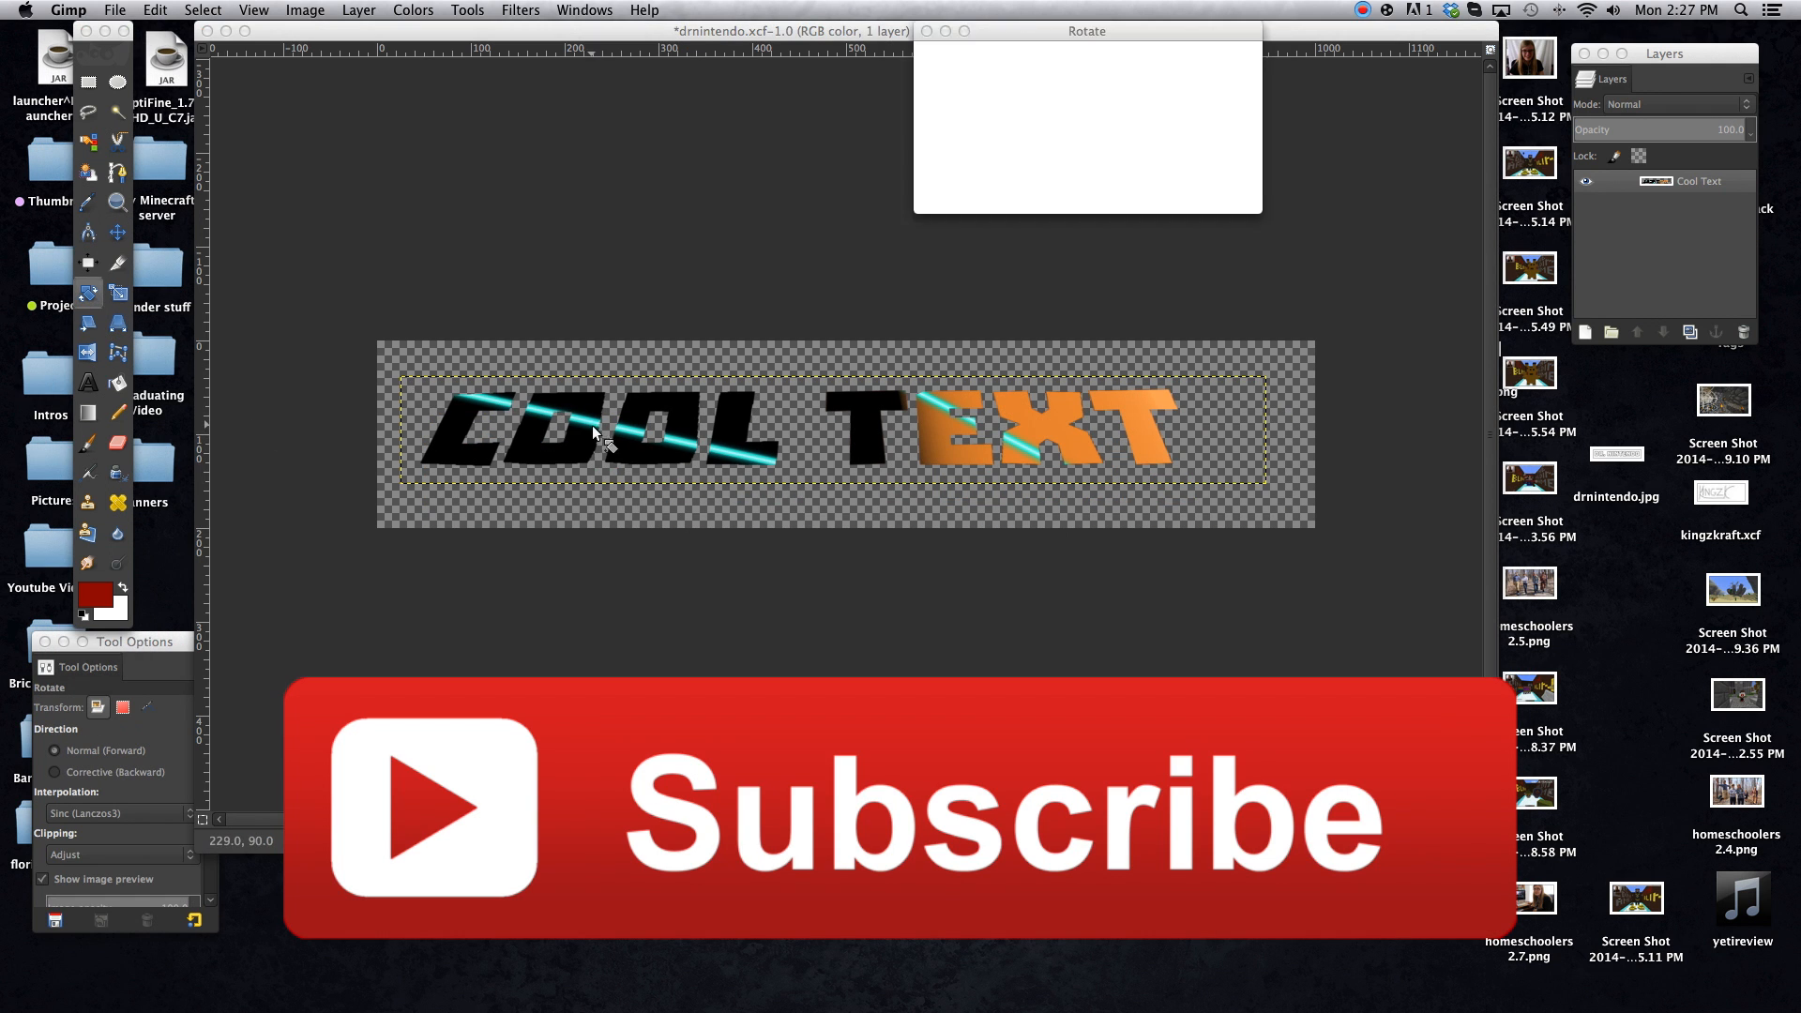
pyautogui.moveTo(1126, 114); pyautogui.dragTo(1140, 114)
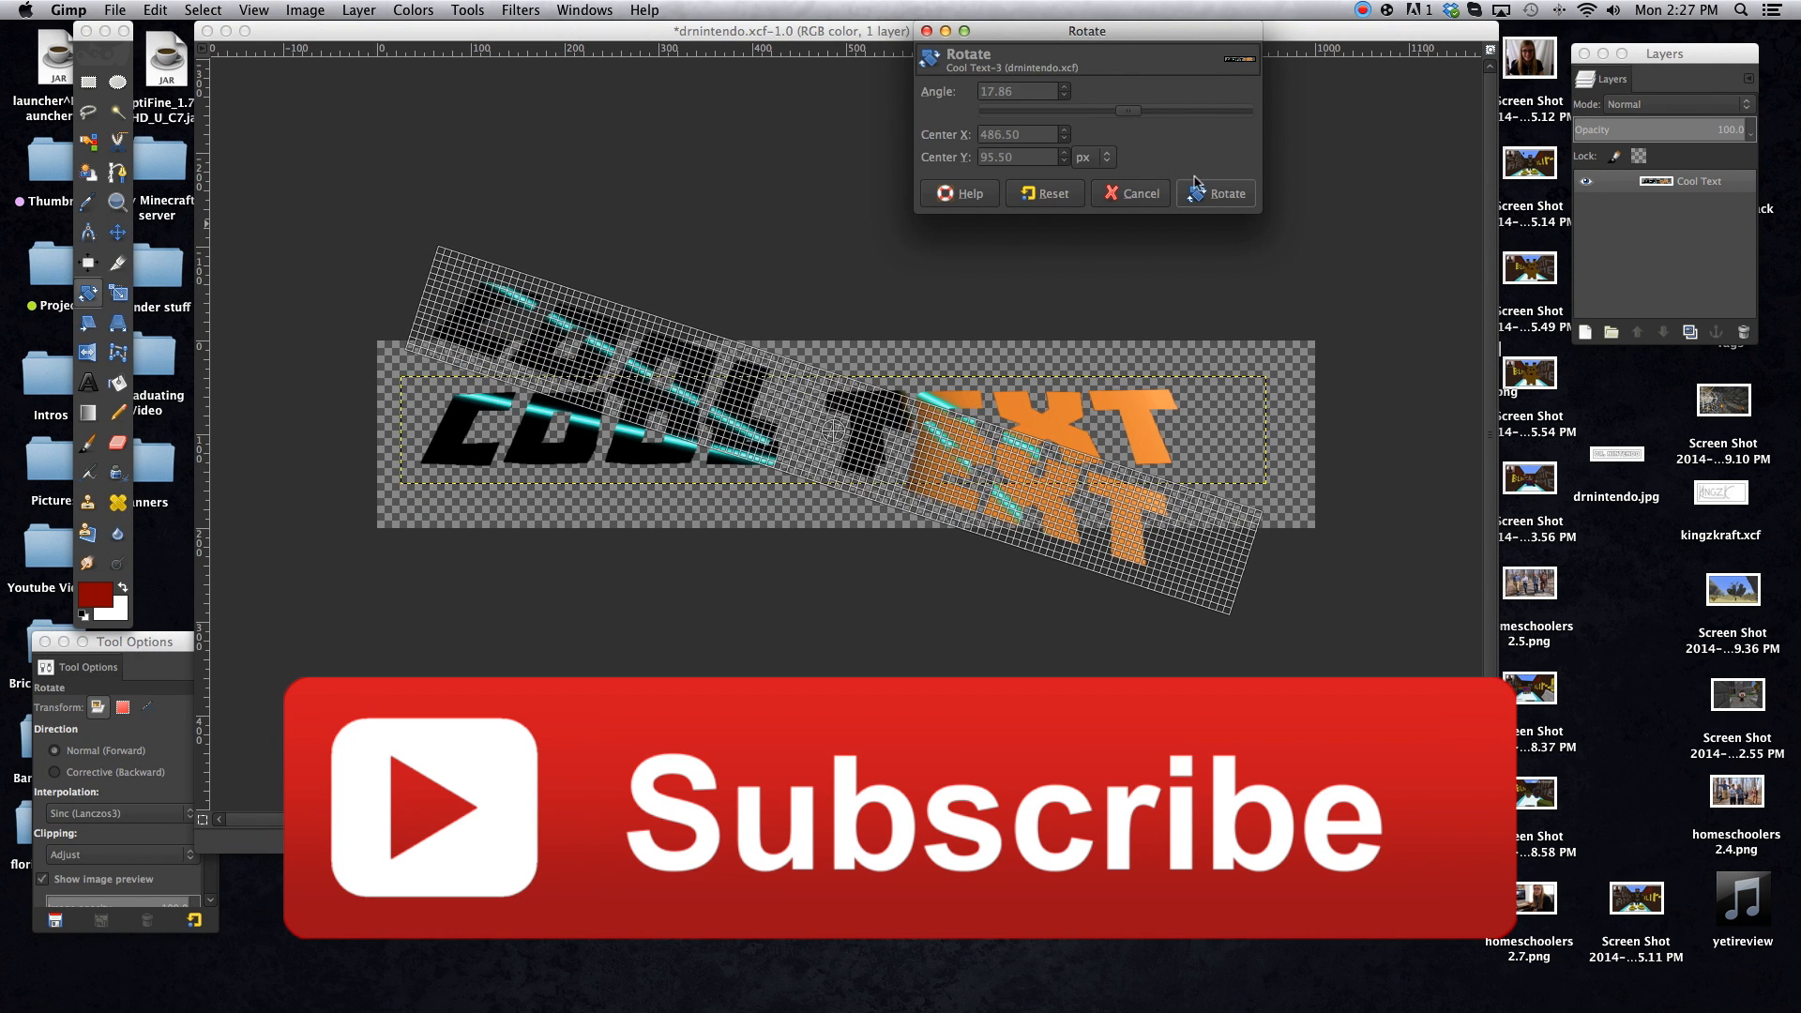
pyautogui.click(1216, 193)
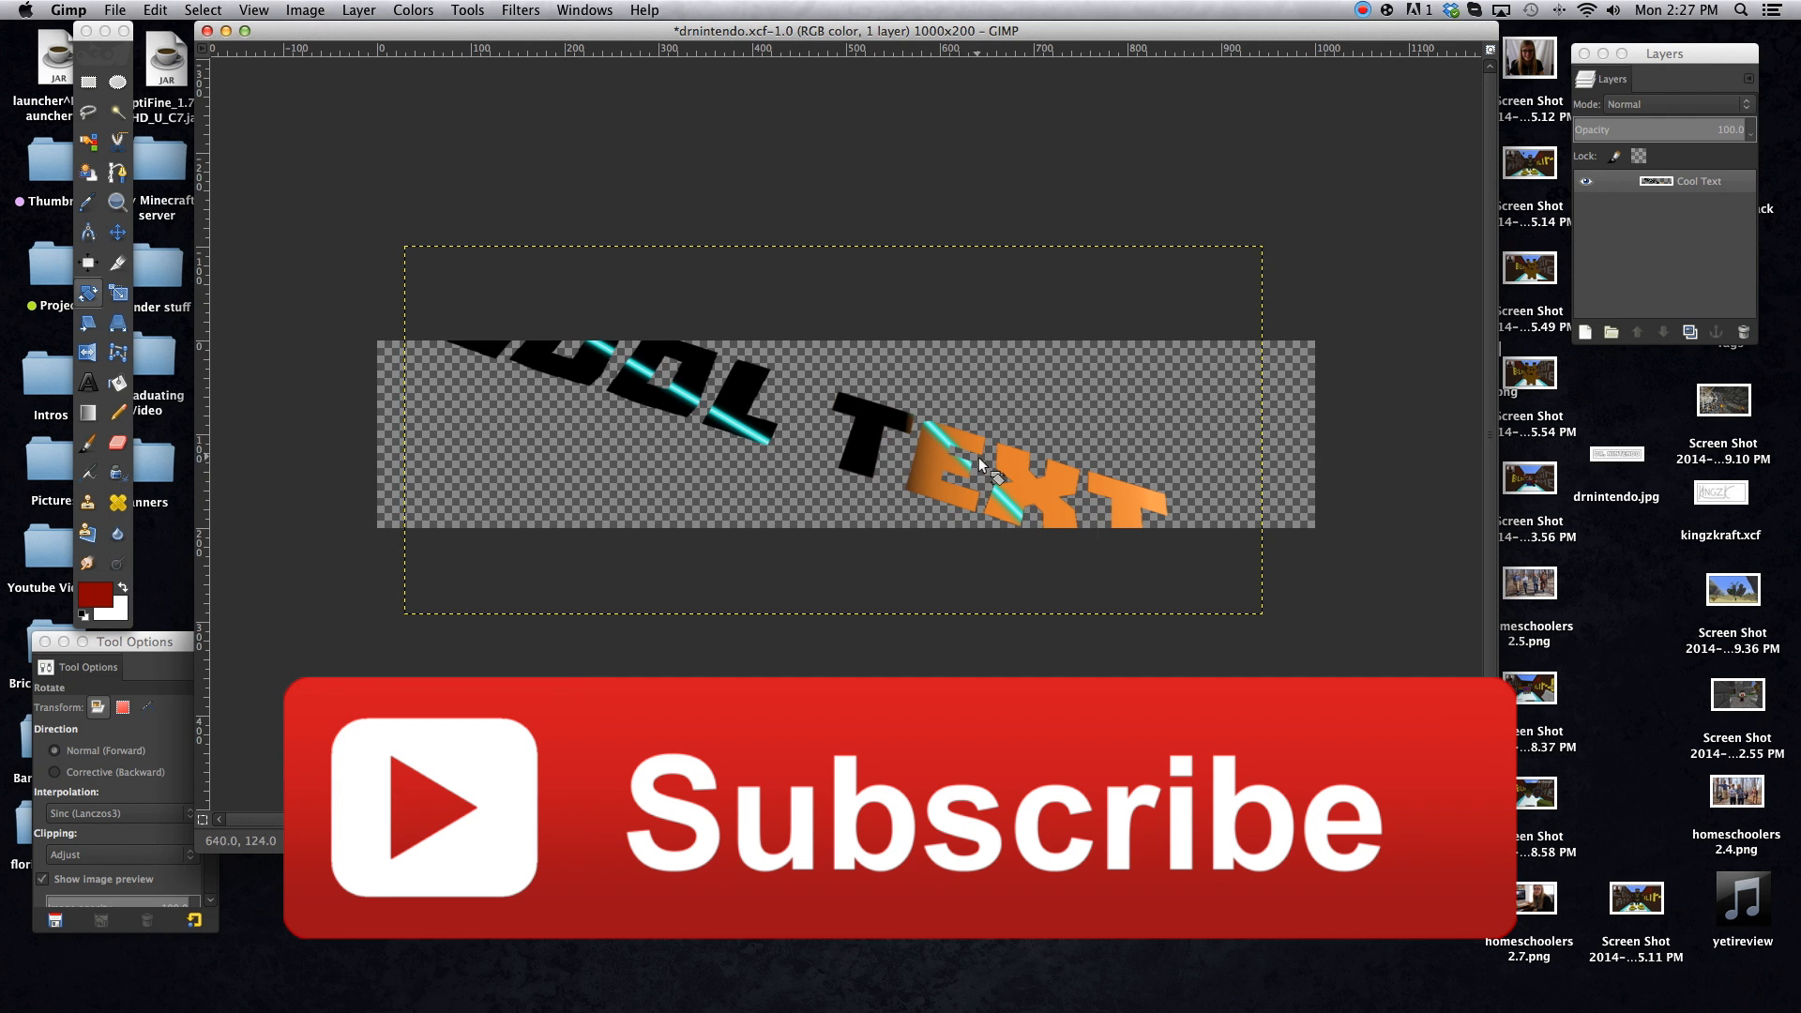
pyautogui.moveTo(961, 447); pyautogui.dragTo(949, 505)
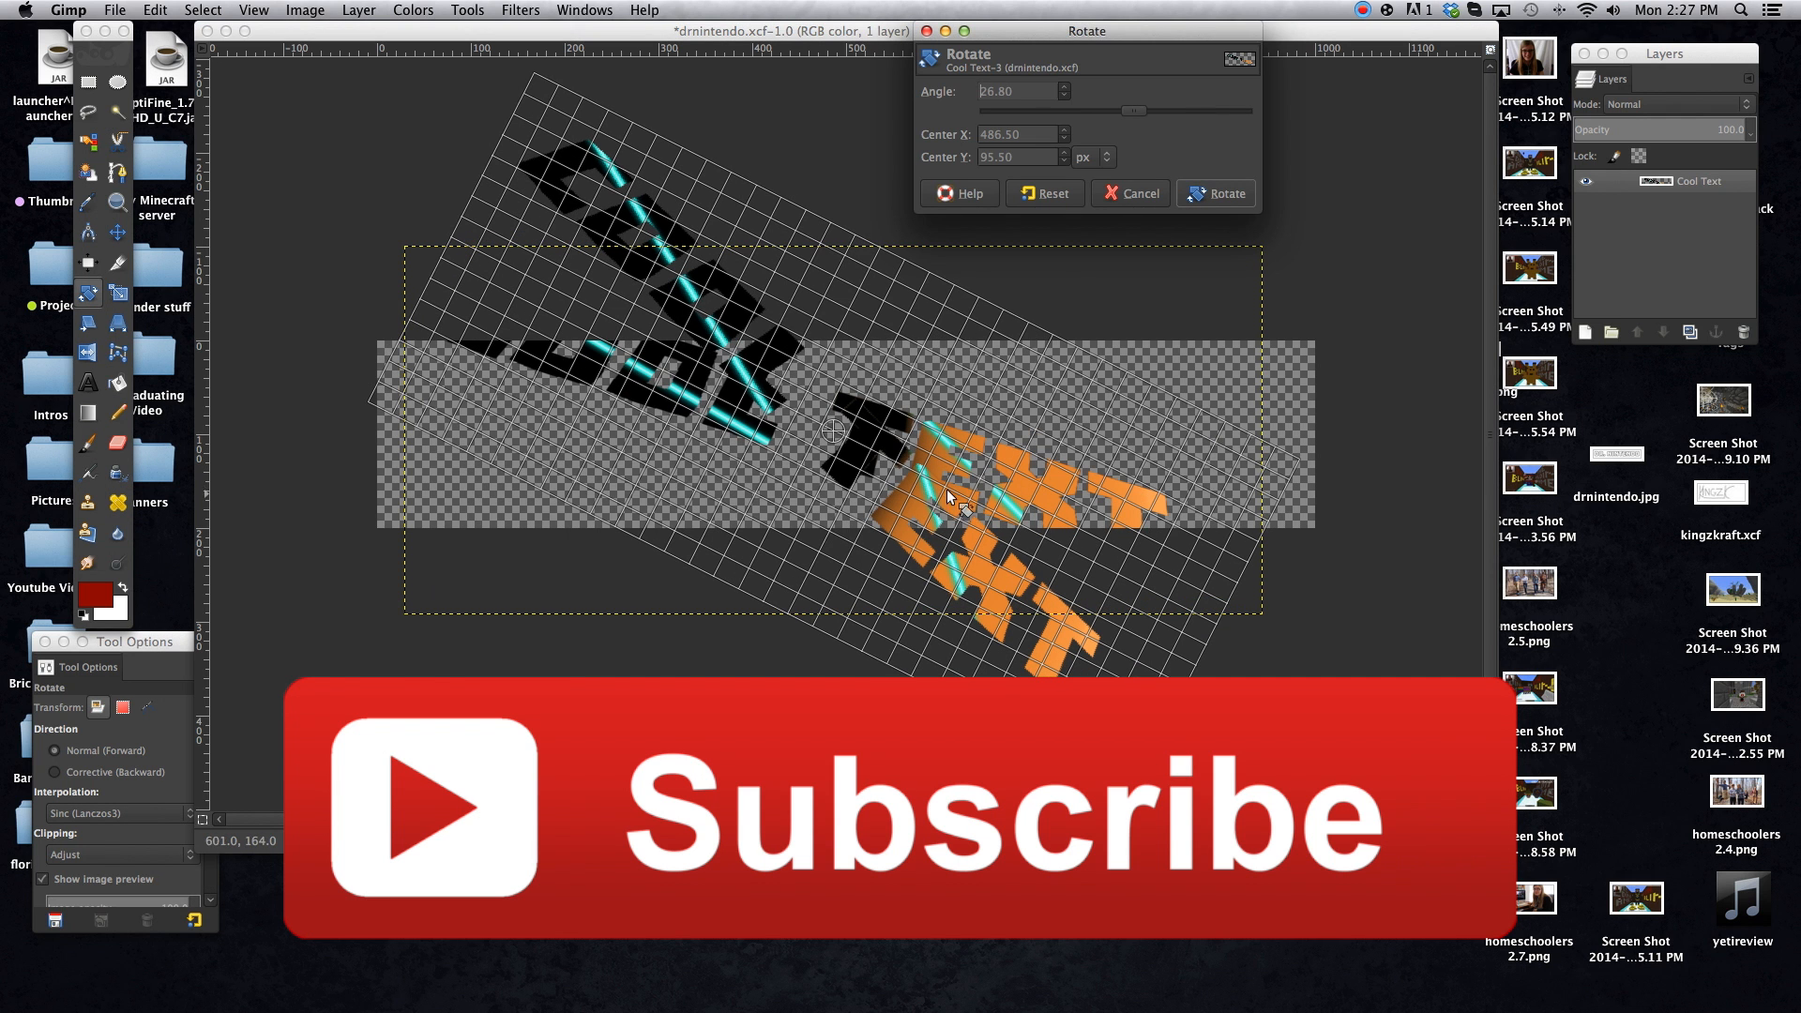
pyautogui.click(1204, 194)
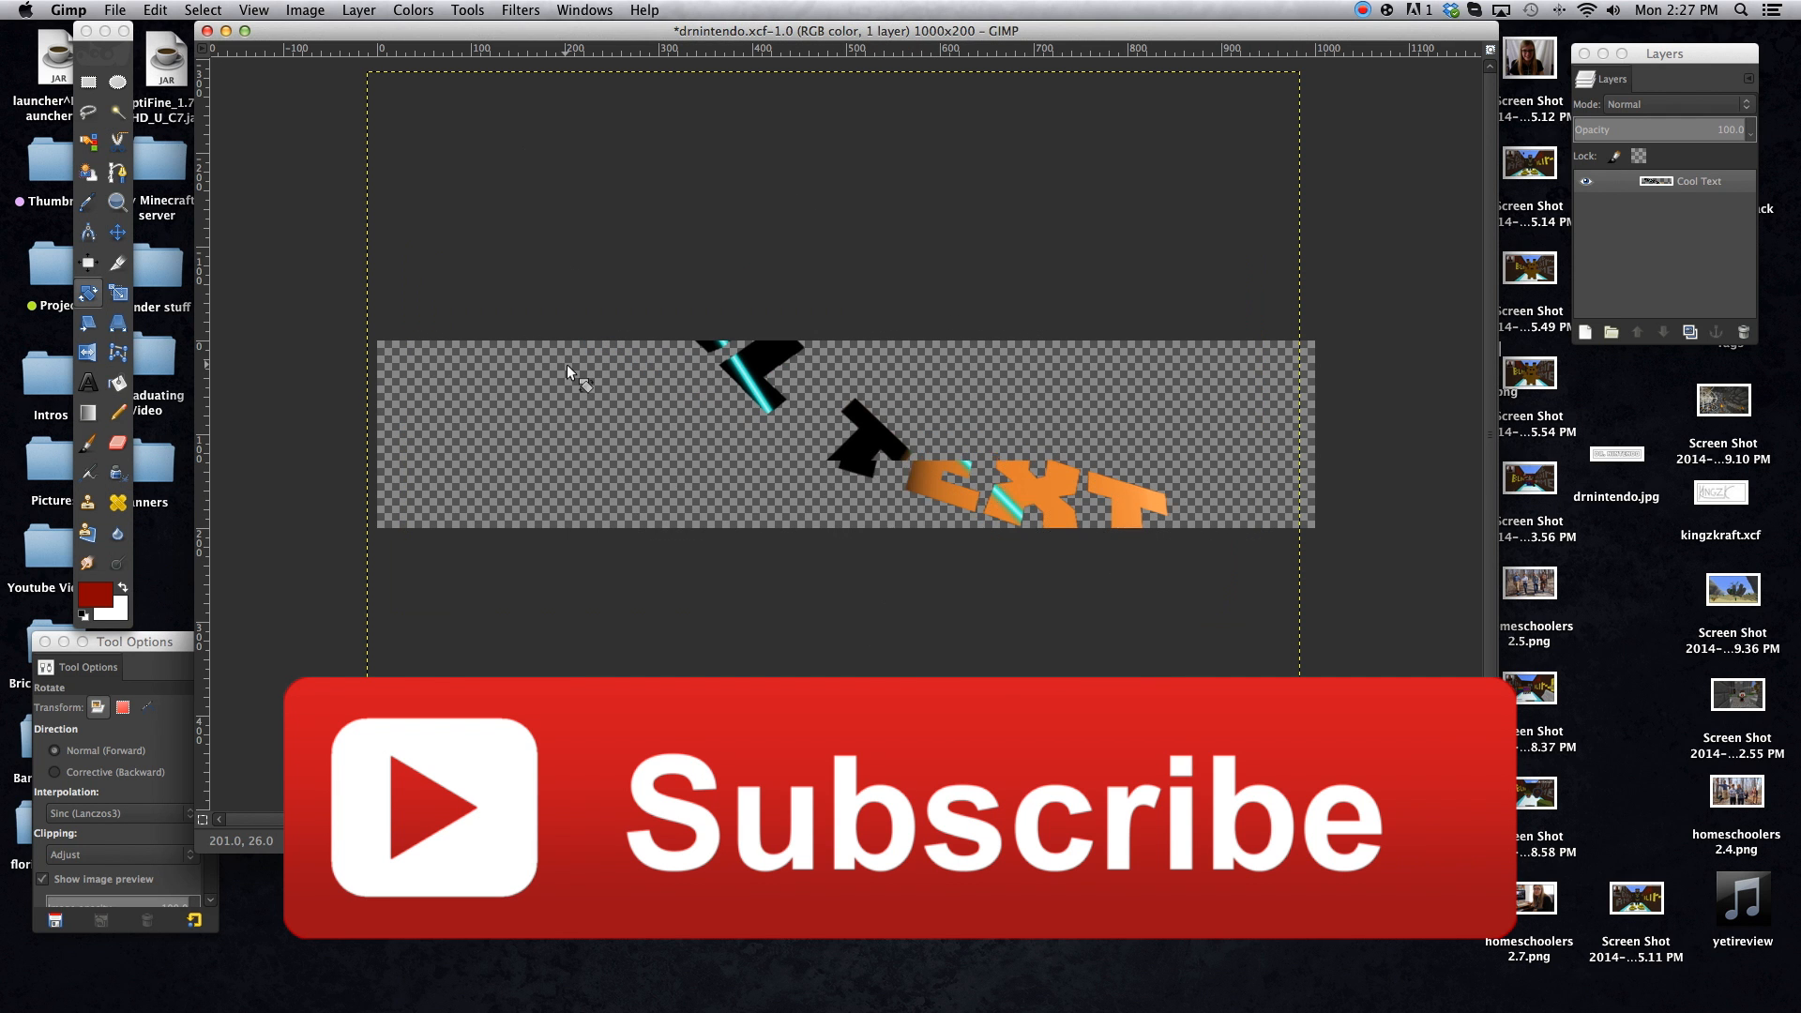